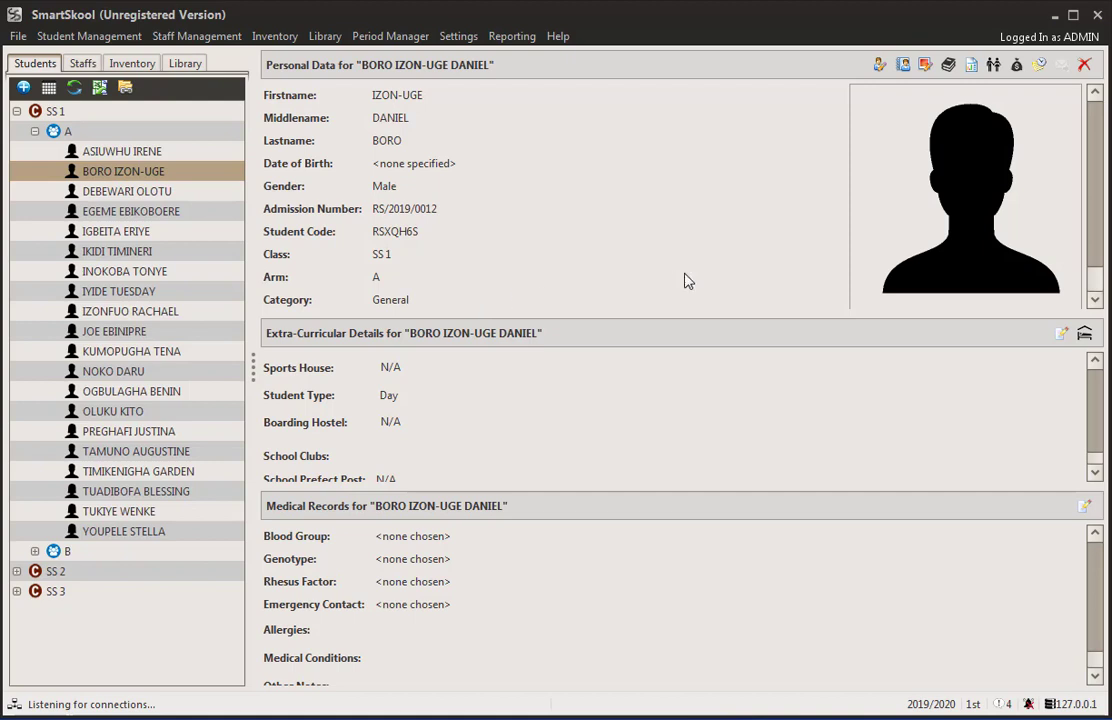
Review the registered subjects of the second and fourth students in SS 1 A, and view the fourth student's full details.
{"action": "left_click", "coordinate": [948, 66]}
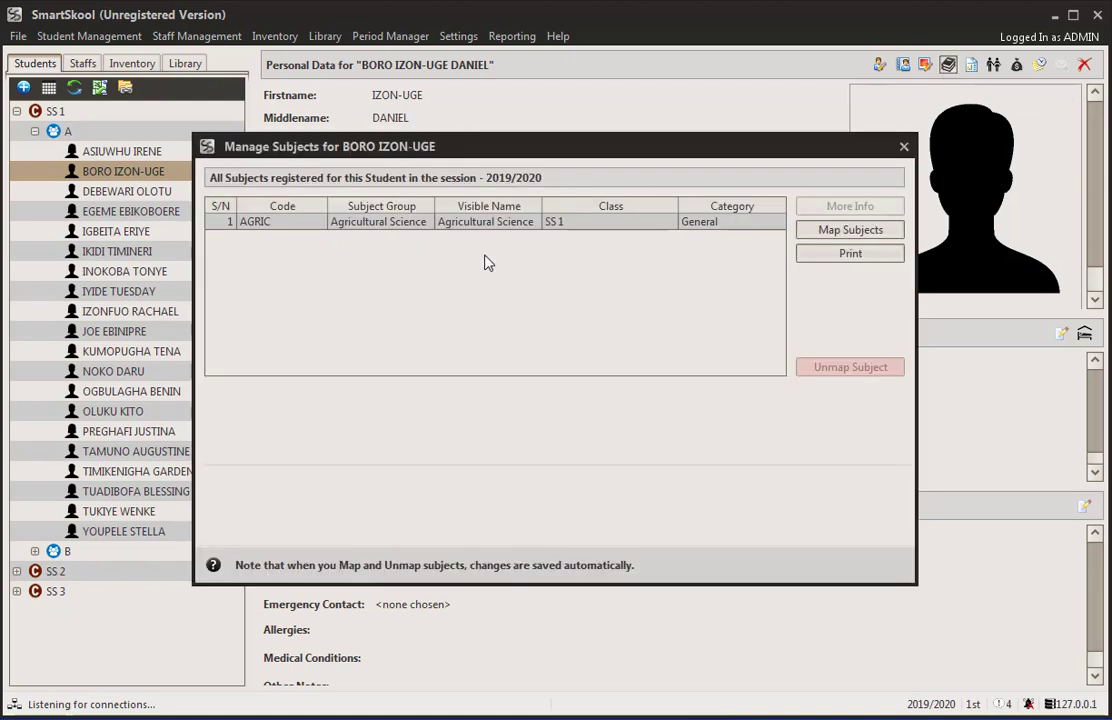
{"action": "left_click", "coordinate": [903, 147]}
{"action": "left_click", "coordinate": [118, 210]}
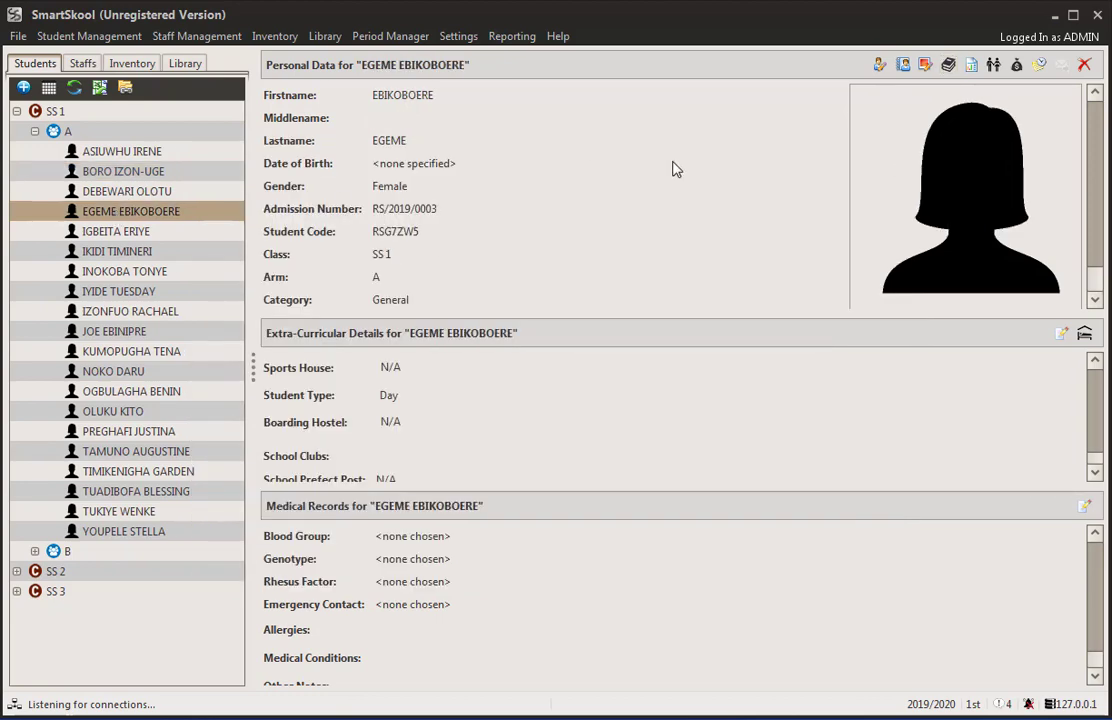
{"action": "left_click", "coordinate": [902, 66]}
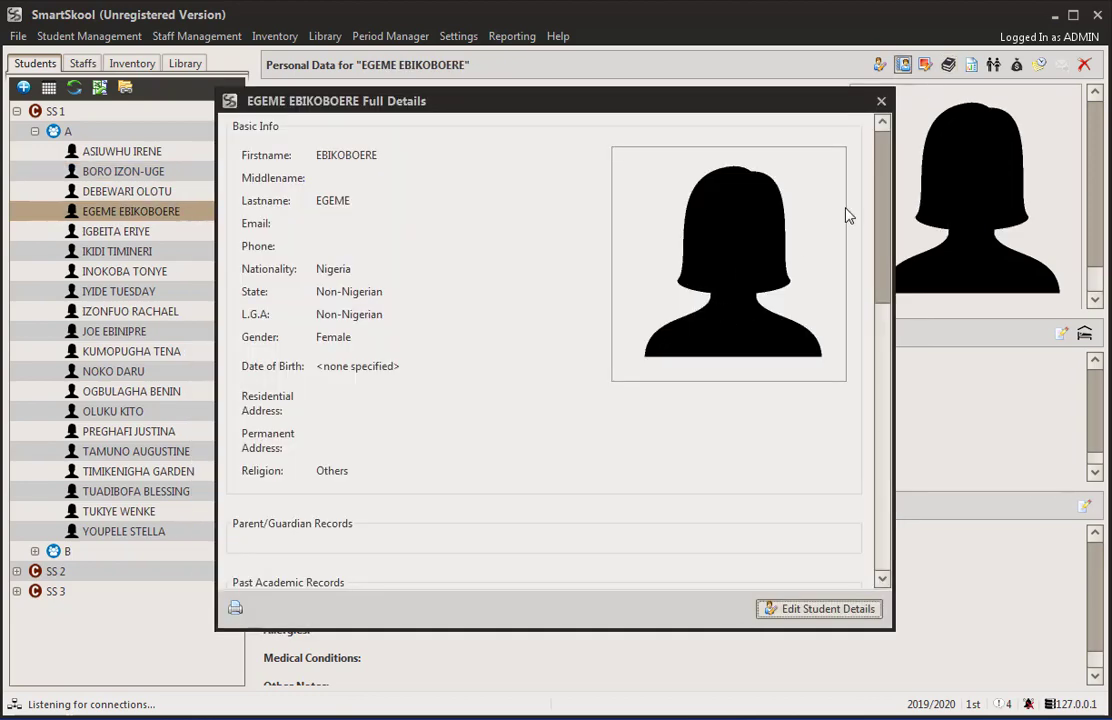
{"action": "left_click", "coordinate": [884, 101]}
{"action": "left_click", "coordinate": [948, 66]}
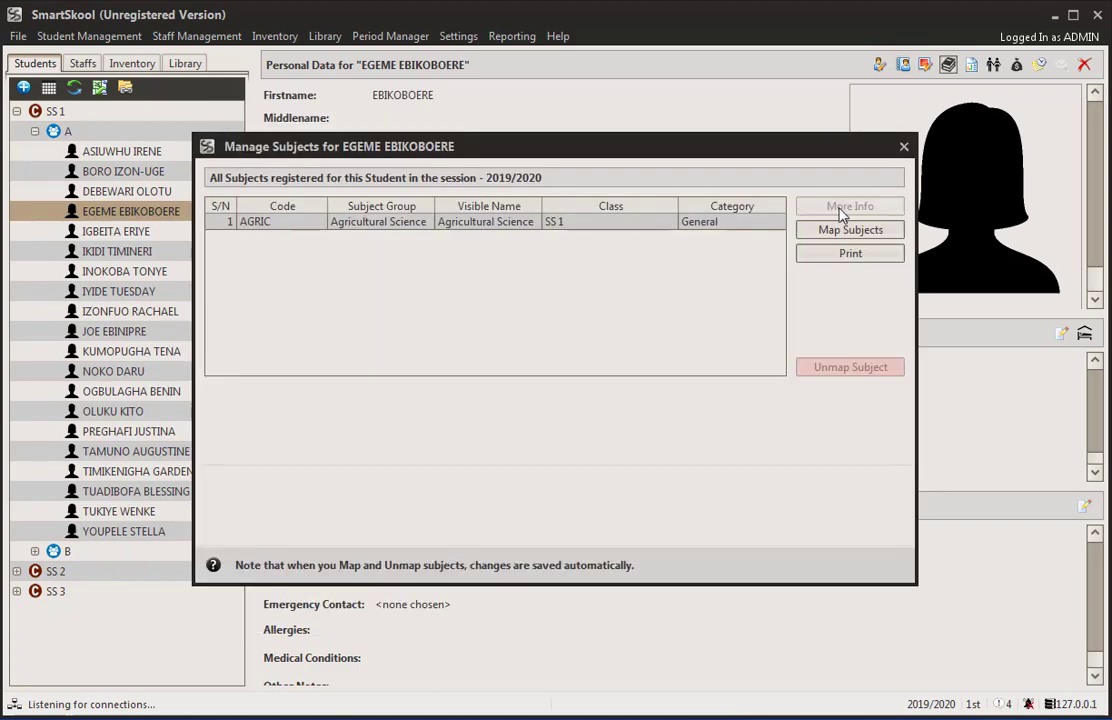
{"action": "left_click", "coordinate": [903, 147]}
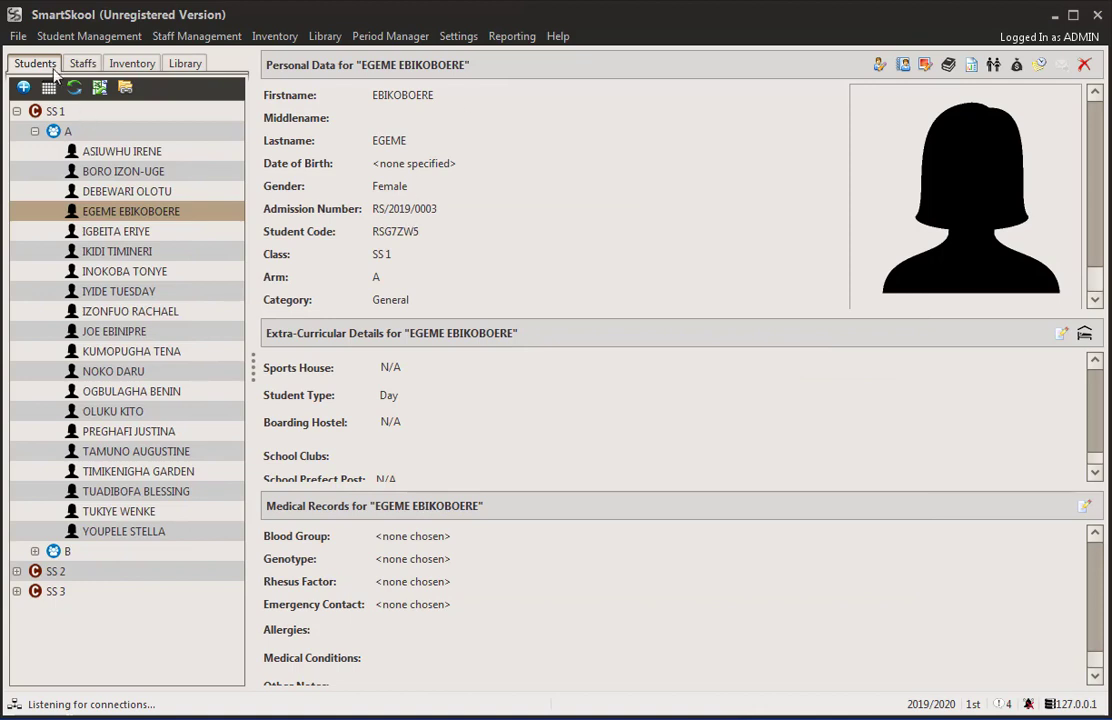
Review the list of class subjects set up for SS 1, then close it.
{"action": "left_click", "coordinate": [19, 36]}
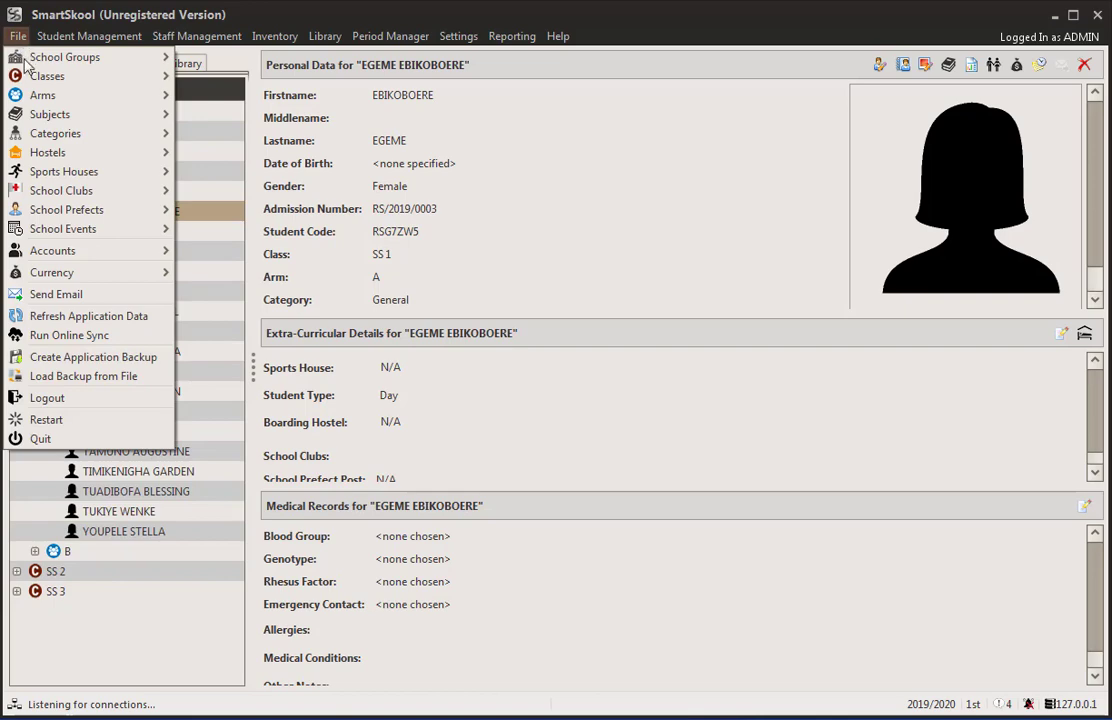
{"action": "mouse_move", "coordinate": [120, 114]}
{"action": "left_click", "coordinate": [221, 136]}
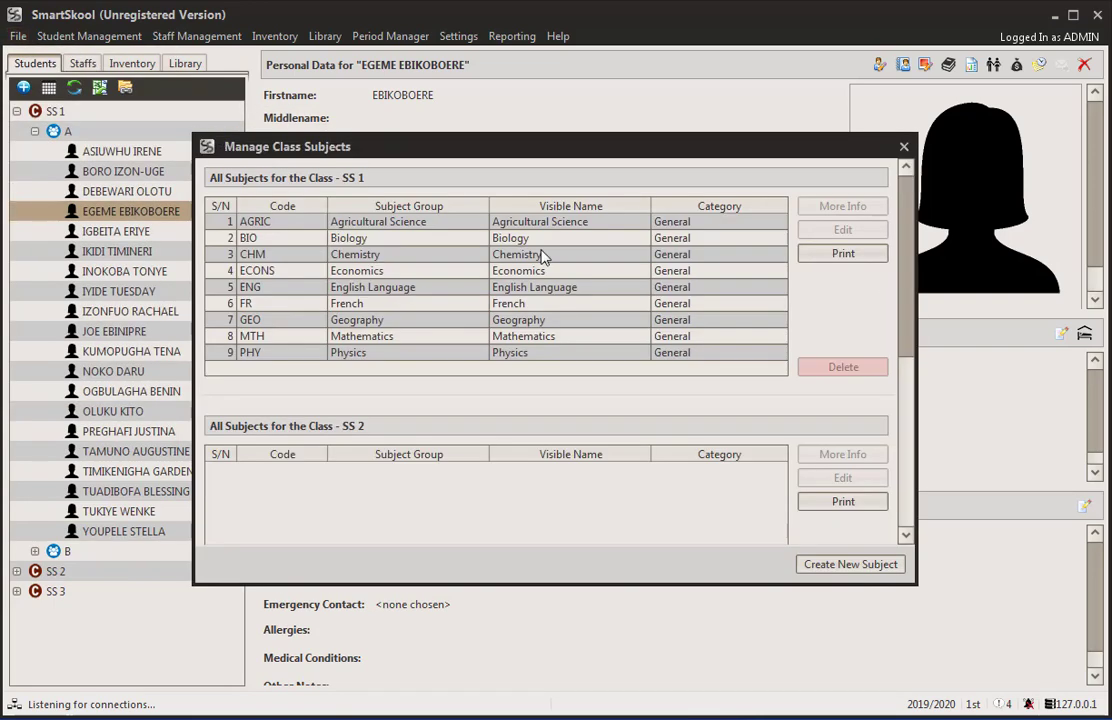
{"action": "left_click", "coordinate": [407, 259]}
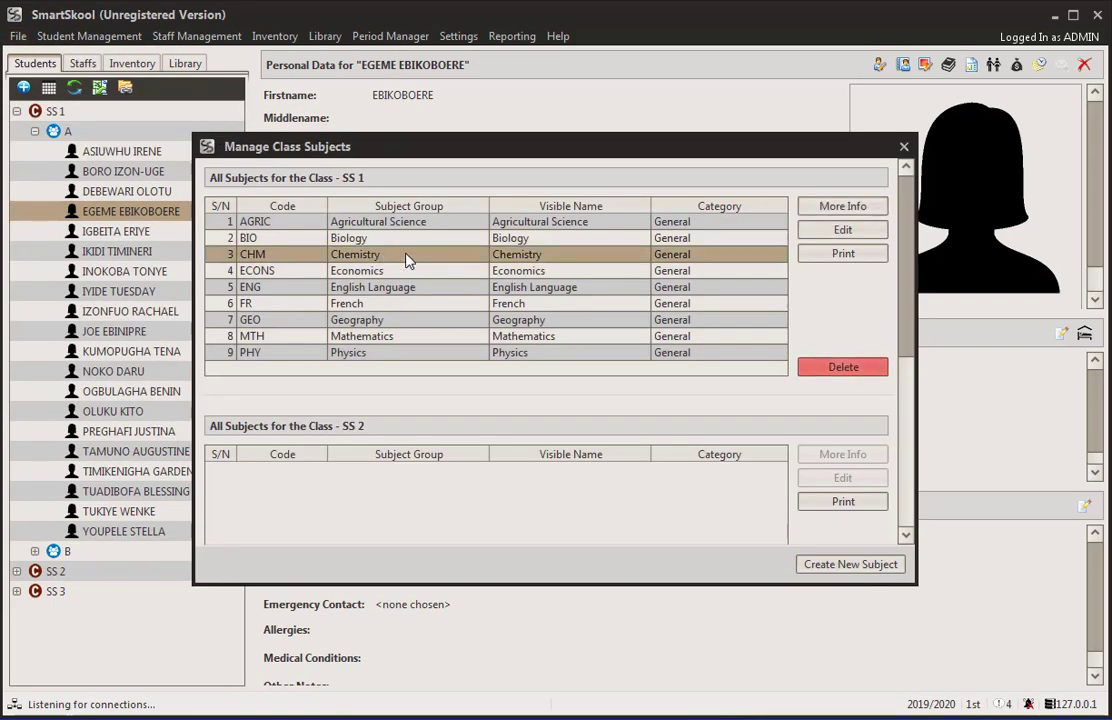
{"action": "left_click", "coordinate": [720, 271]}
{"action": "left_click", "coordinate": [722, 289]}
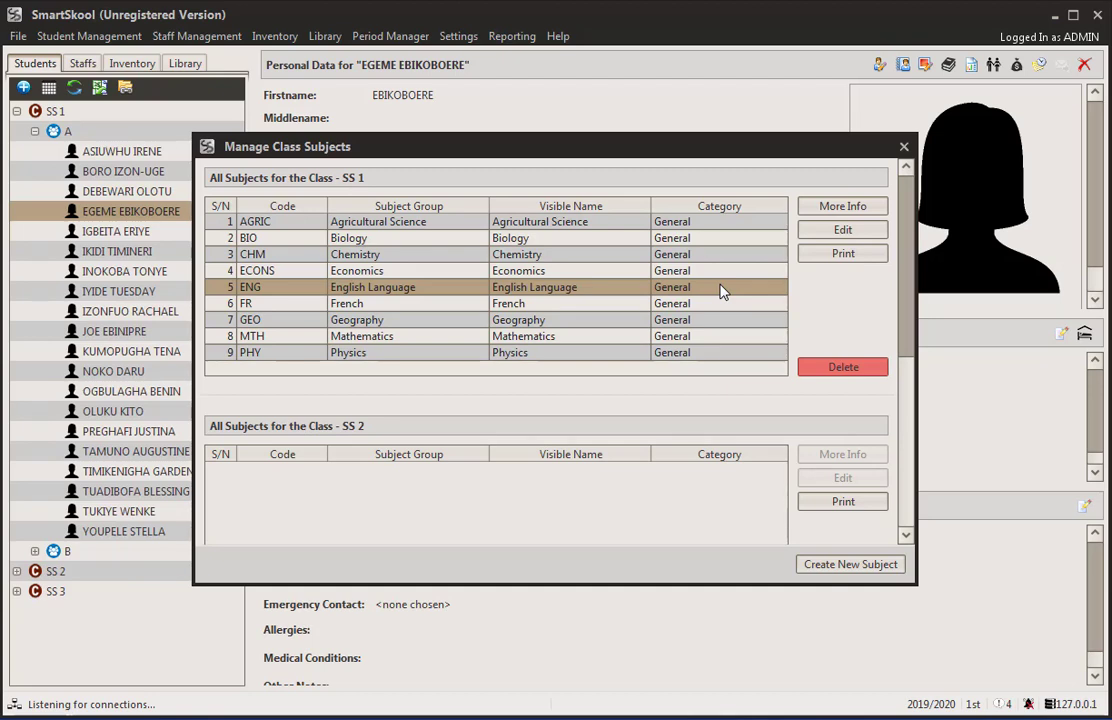
{"action": "left_click", "coordinate": [903, 147]}
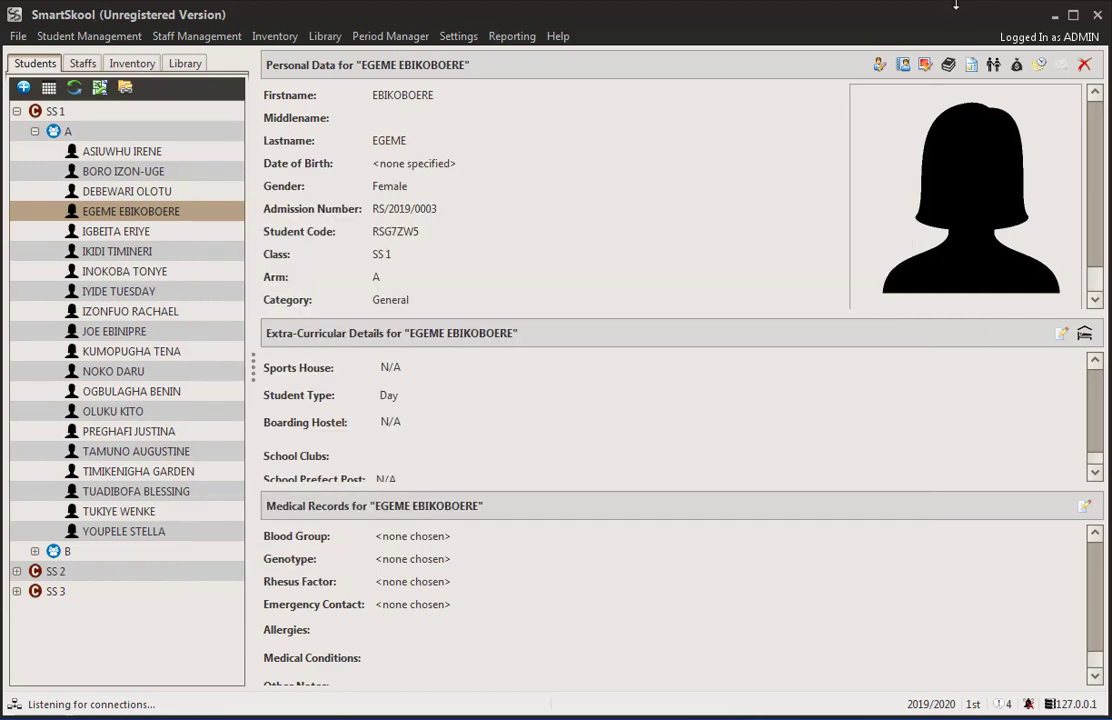
Switch to the S.S. 1a Results workbook in Excel and examine the Test 1, Test 2, assignment and exam columns.
{"action": "key", "text": "alt+Tab"}
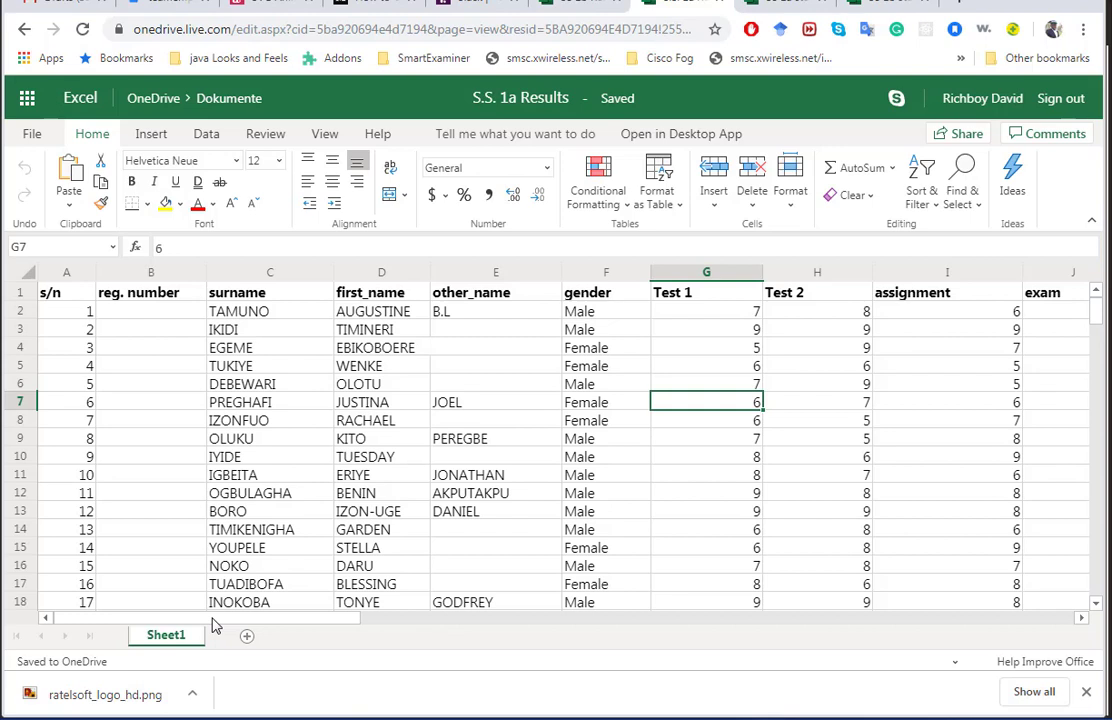
{"action": "left_click_drag", "start_coordinate": [204, 617], "coordinate": [193, 532]}
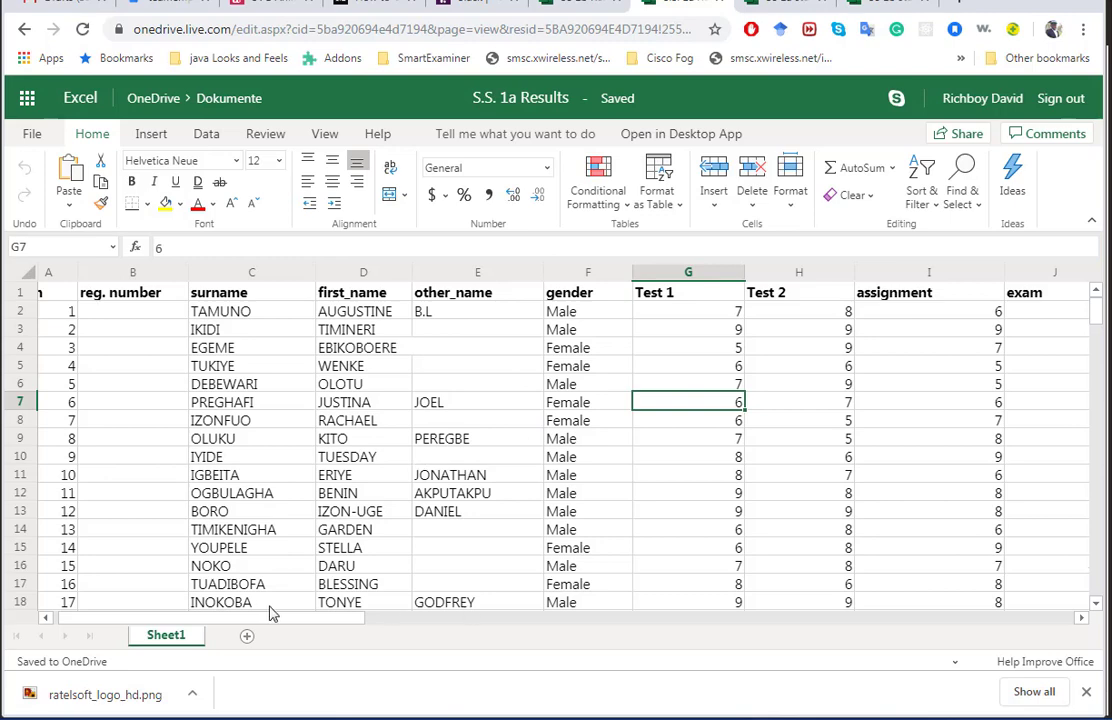
{"action": "left_click_drag", "start_coordinate": [261, 622], "coordinate": [367, 603]}
{"action": "left_click", "coordinate": [323, 295]}
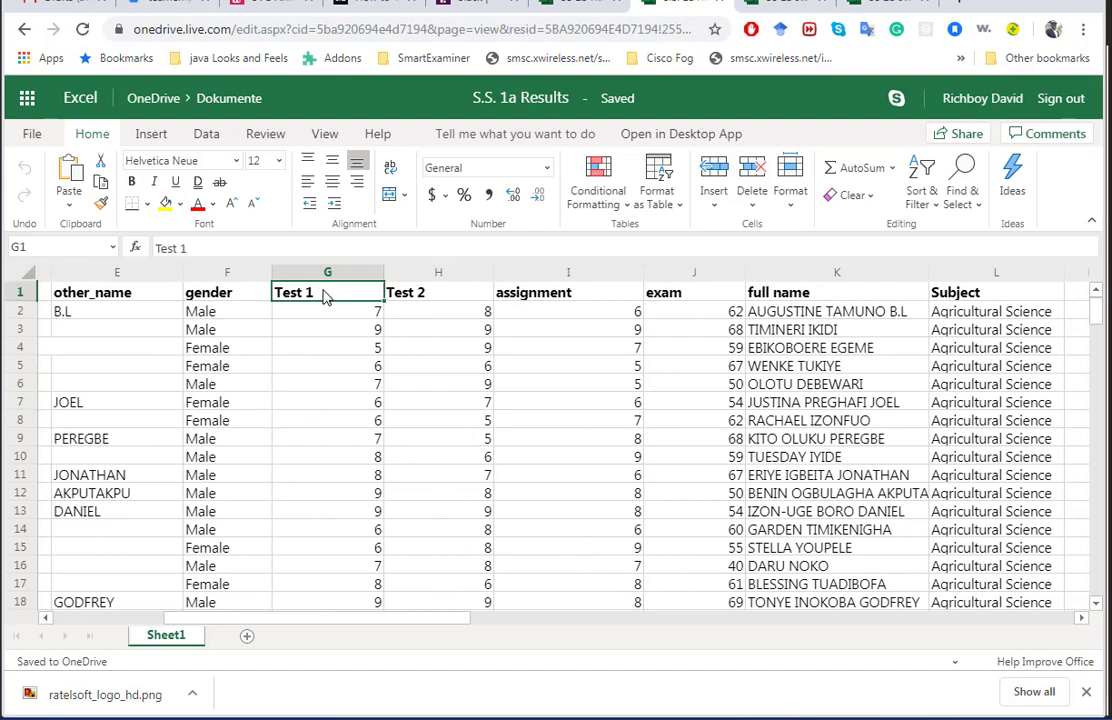
{"action": "left_click", "coordinate": [418, 298]}
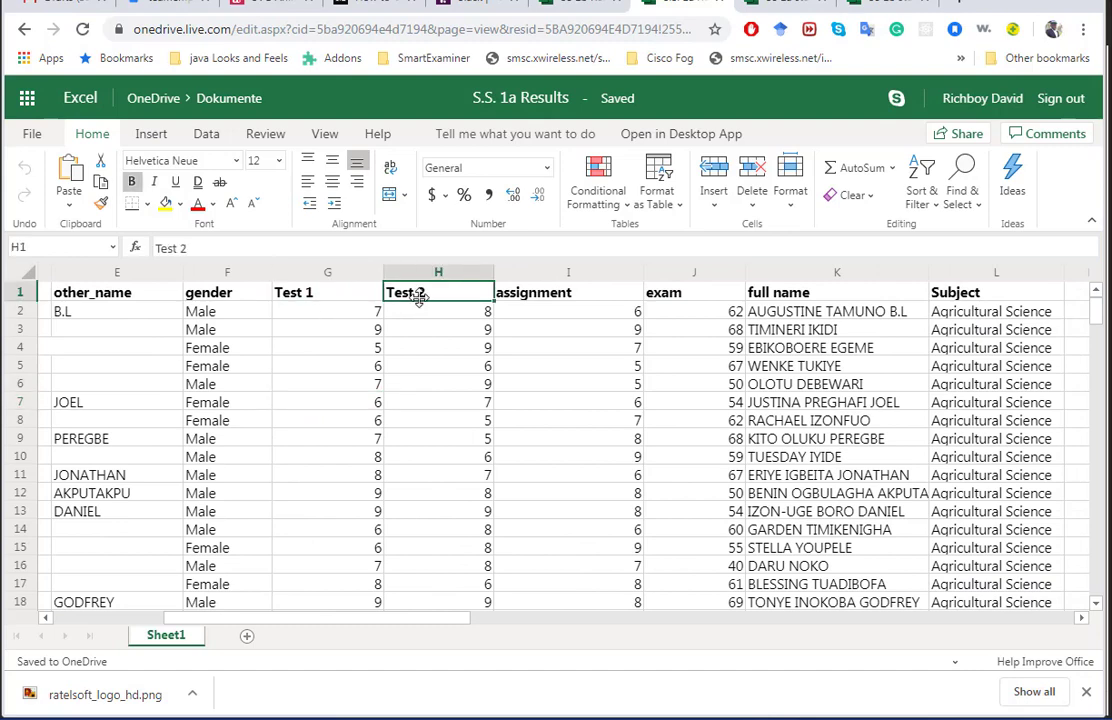
{"action": "left_click", "coordinate": [533, 297]}
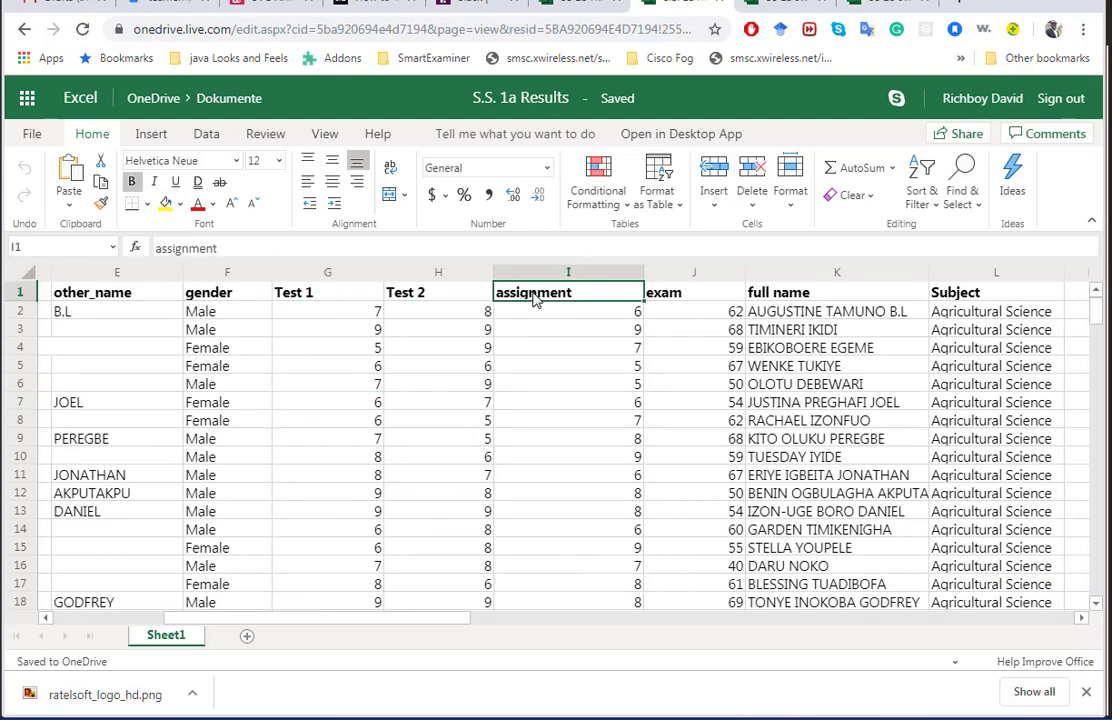
{"action": "left_click", "coordinate": [673, 298]}
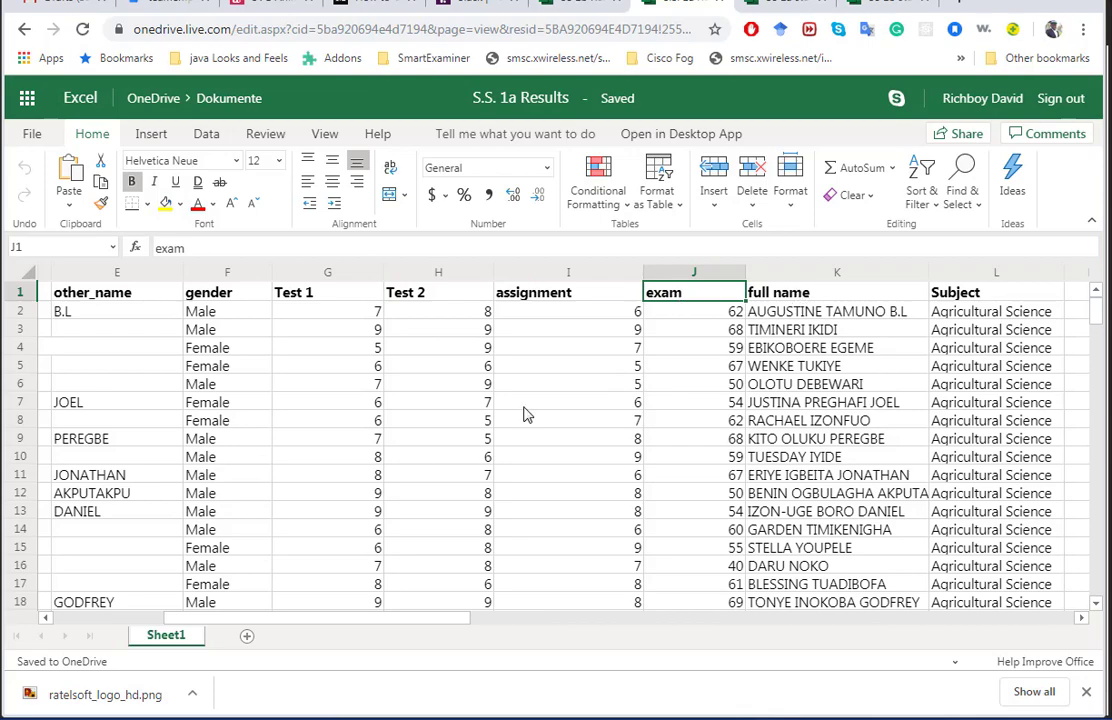
Examine the full name formula in K2 and the Subject column alongside the student name and score columns.
{"action": "scroll", "coordinate": [325, 601], "scroll_direction": "left", "scroll_amount": 5}
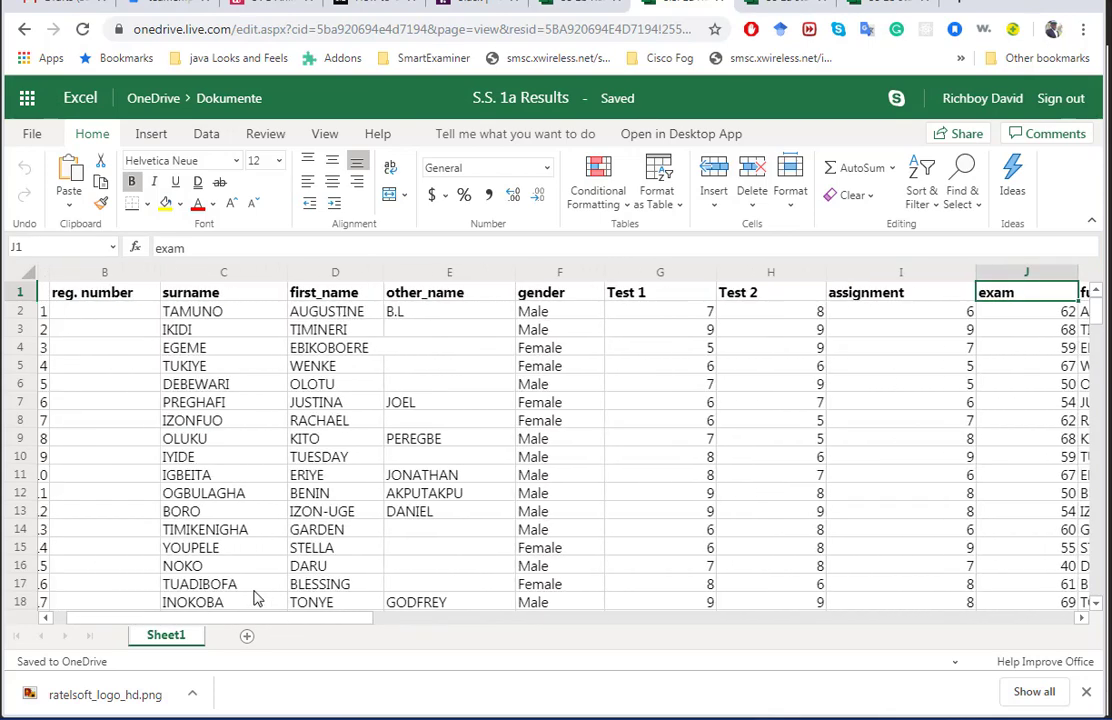
{"action": "scroll", "coordinate": [255, 598], "scroll_direction": "right", "scroll_amount": 5}
{"action": "scroll", "coordinate": [467, 588], "scroll_direction": "left", "scroll_amount": 2}
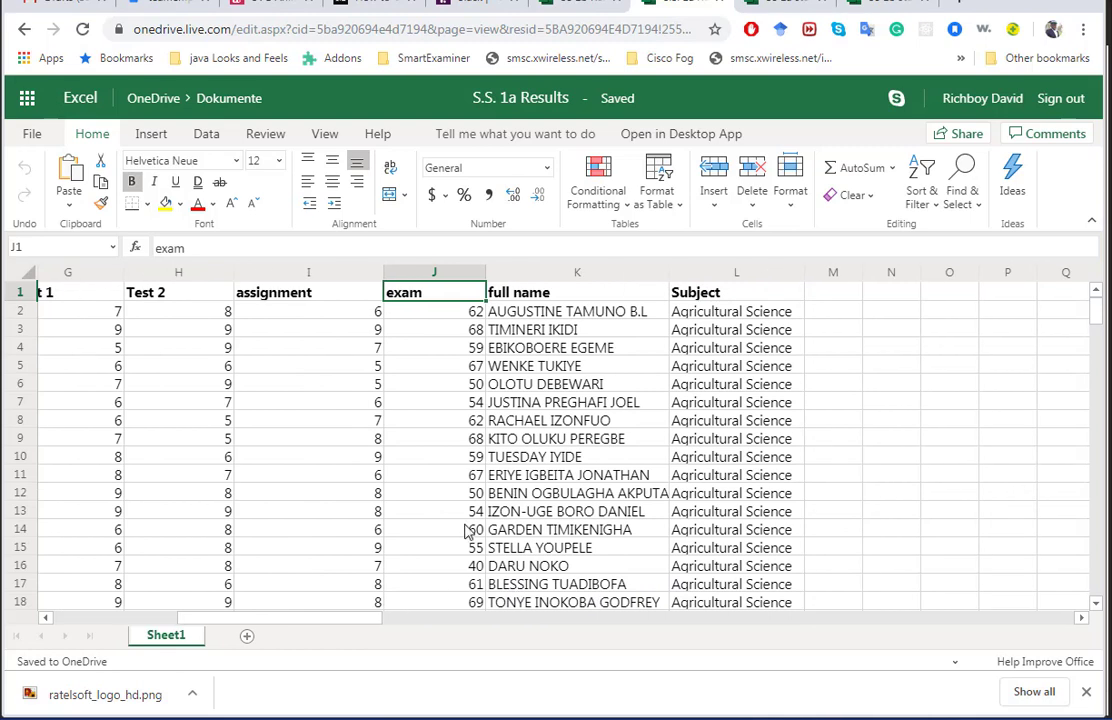
{"action": "left_click", "coordinate": [510, 311]}
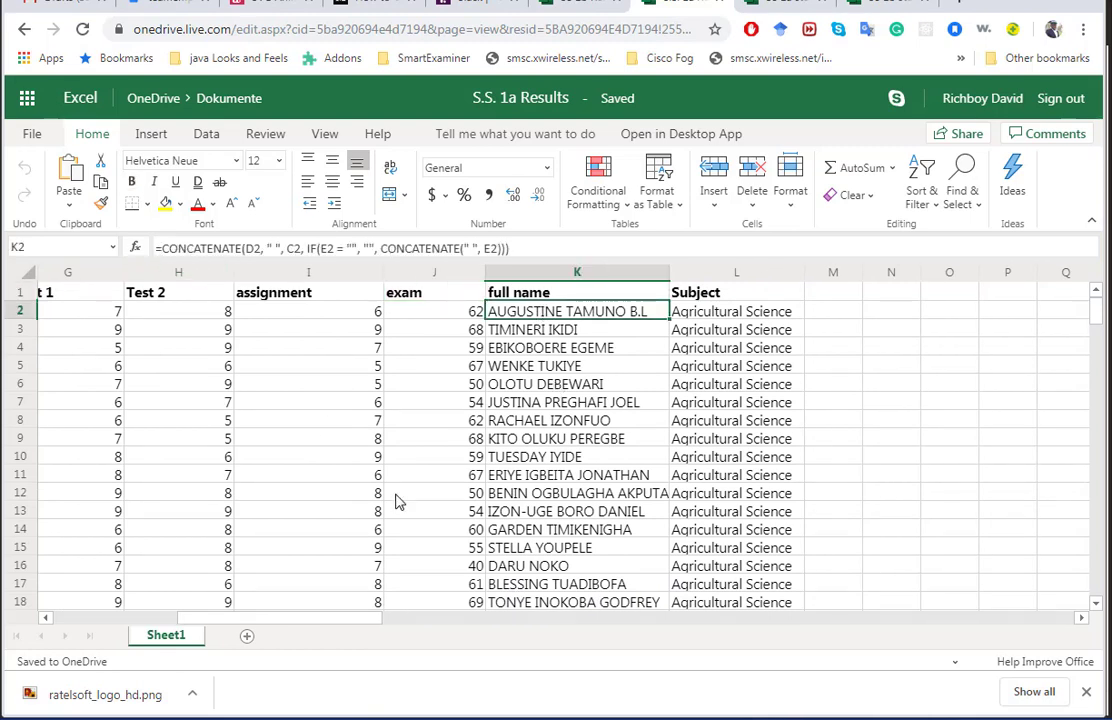
{"action": "left_click_drag", "start_coordinate": [355, 618], "coordinate": [258, 602]}
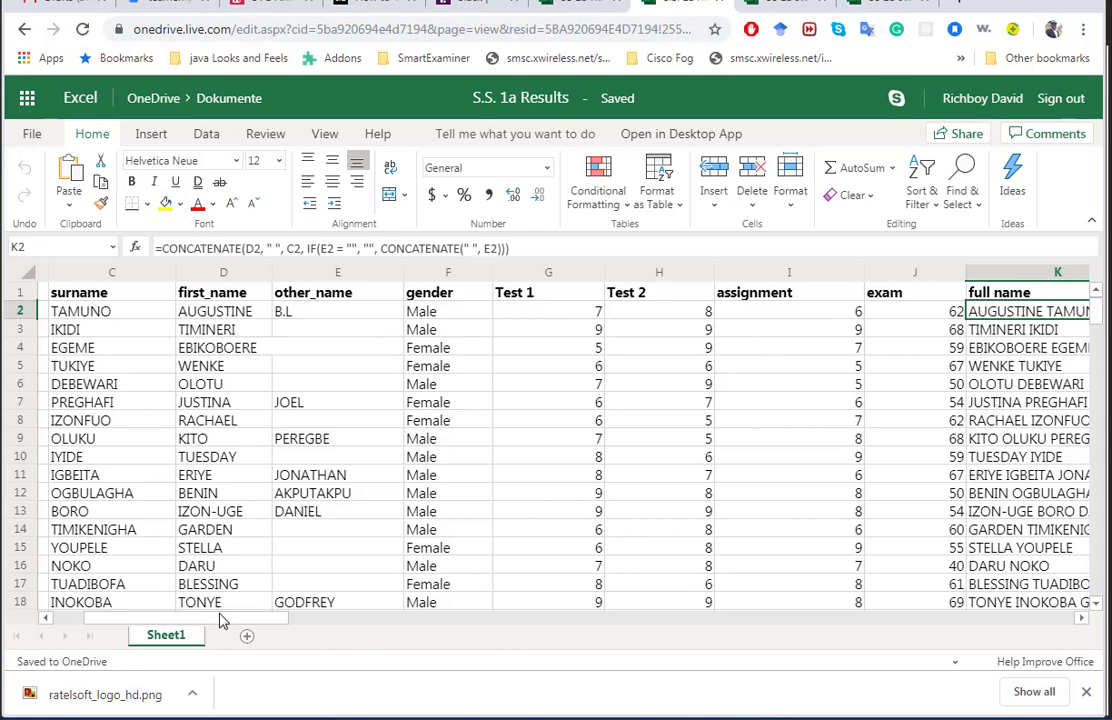
{"action": "left_click_drag", "start_coordinate": [218, 617], "coordinate": [259, 609]}
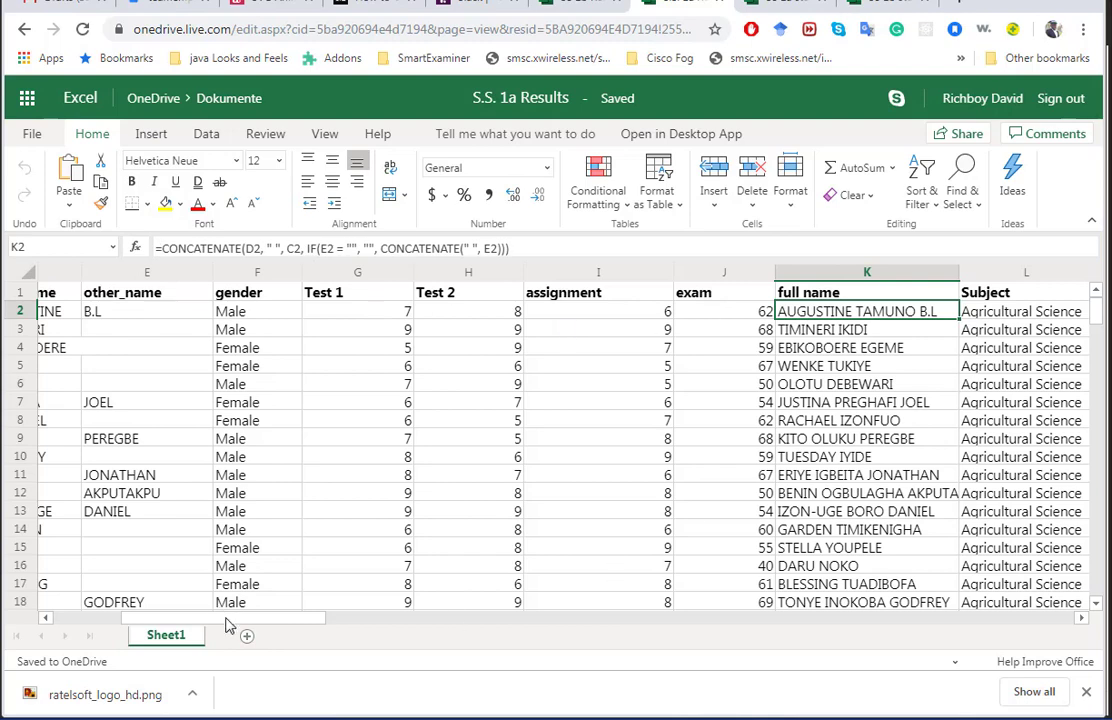
{"action": "left_click_drag", "start_coordinate": [228, 620], "coordinate": [254, 612]}
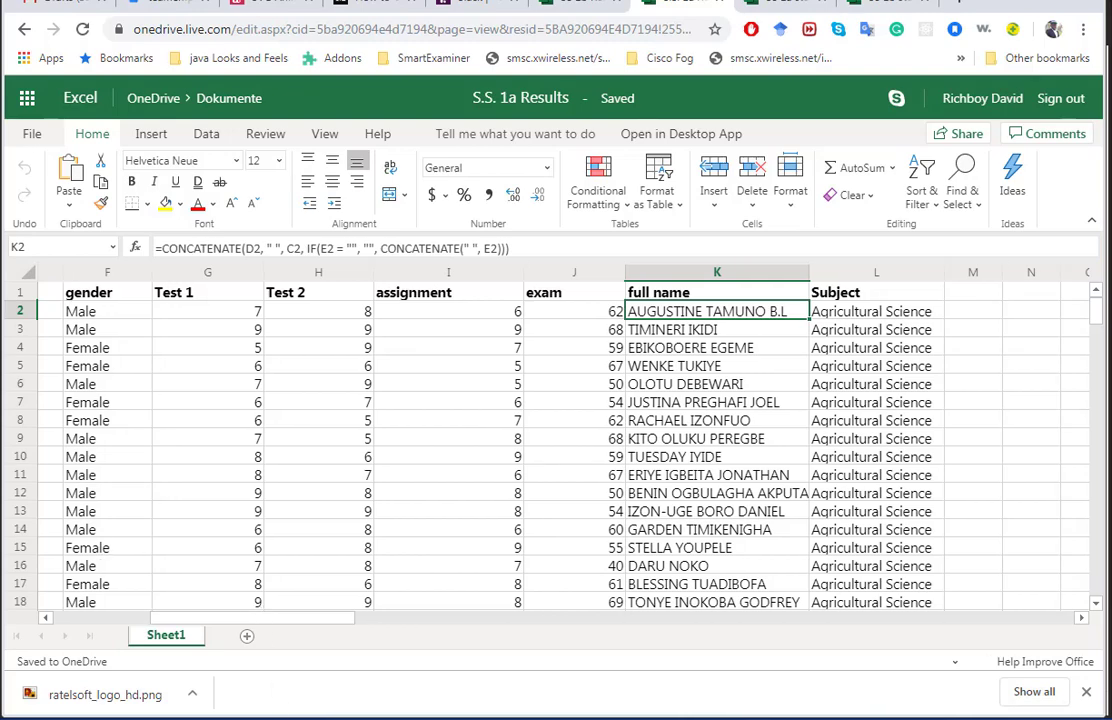
{"action": "mouse_move", "coordinate": [258, 718]}
{"action": "mouse_move", "coordinate": [248, 619]}
{"action": "left_mouse_down"}
{"action": "mouse_move", "coordinate": [146, 614]}
{"action": "mouse_move", "coordinate": [228, 618]}
{"action": "left_mouse_up"}
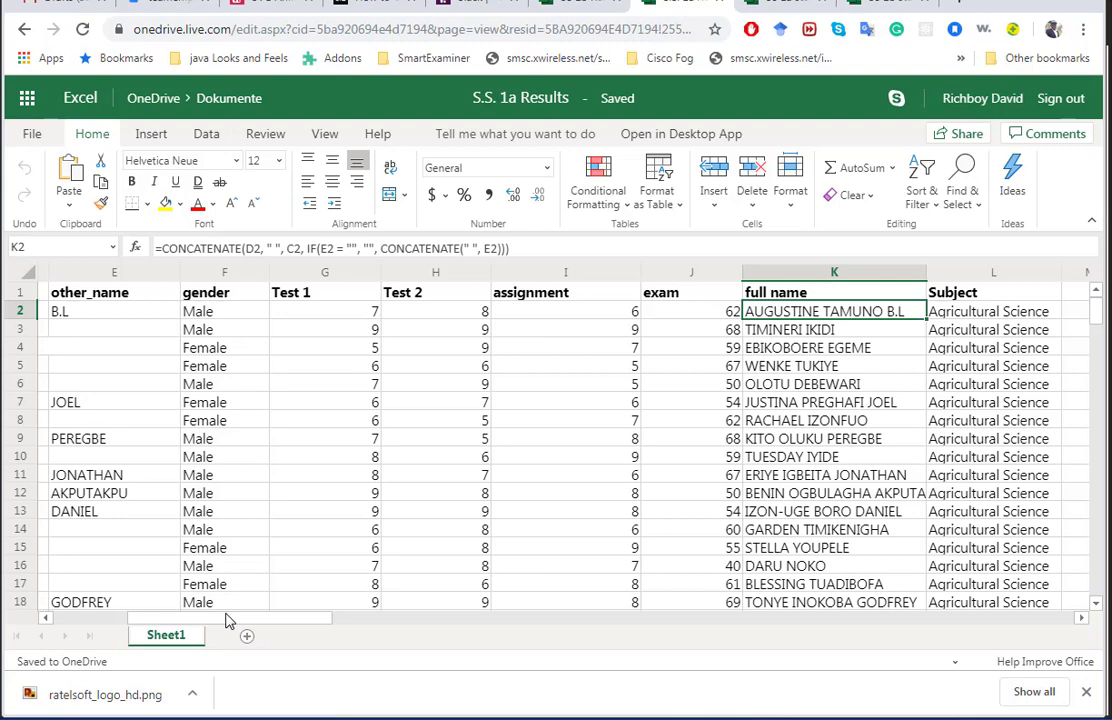
{"action": "scroll", "coordinate": [228, 618], "scroll_direction": "left", "scroll_amount": 5}
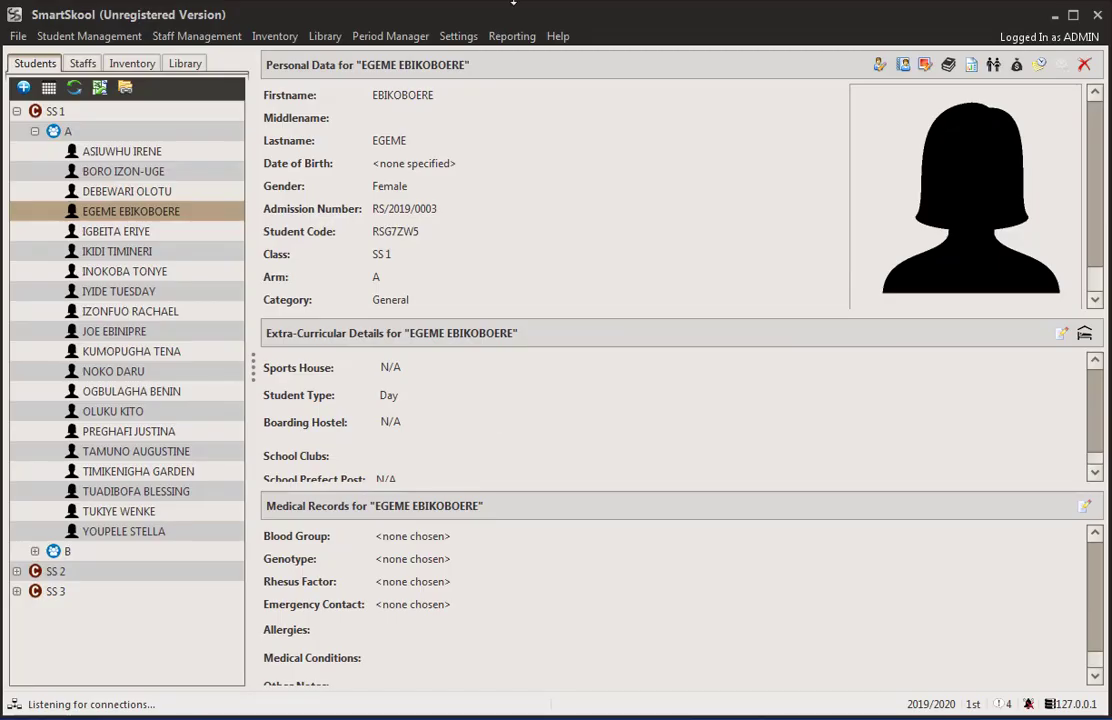
{"action": "left_click", "coordinate": [516, 37]}
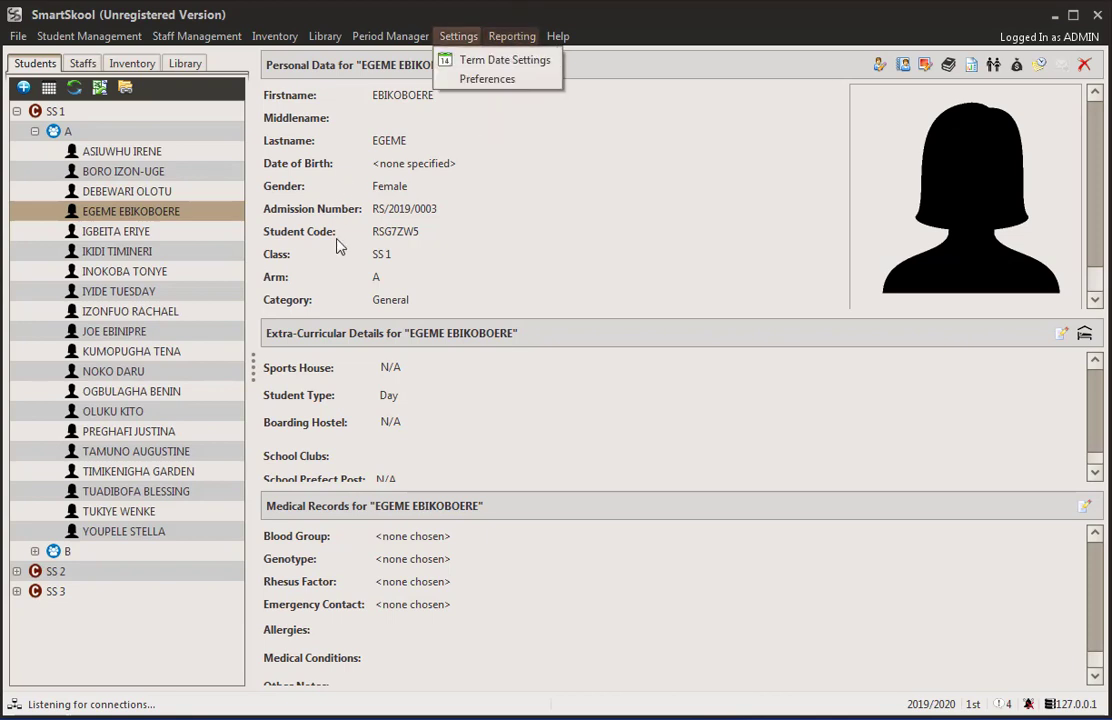
{"action": "left_click", "coordinate": [341, 276]}
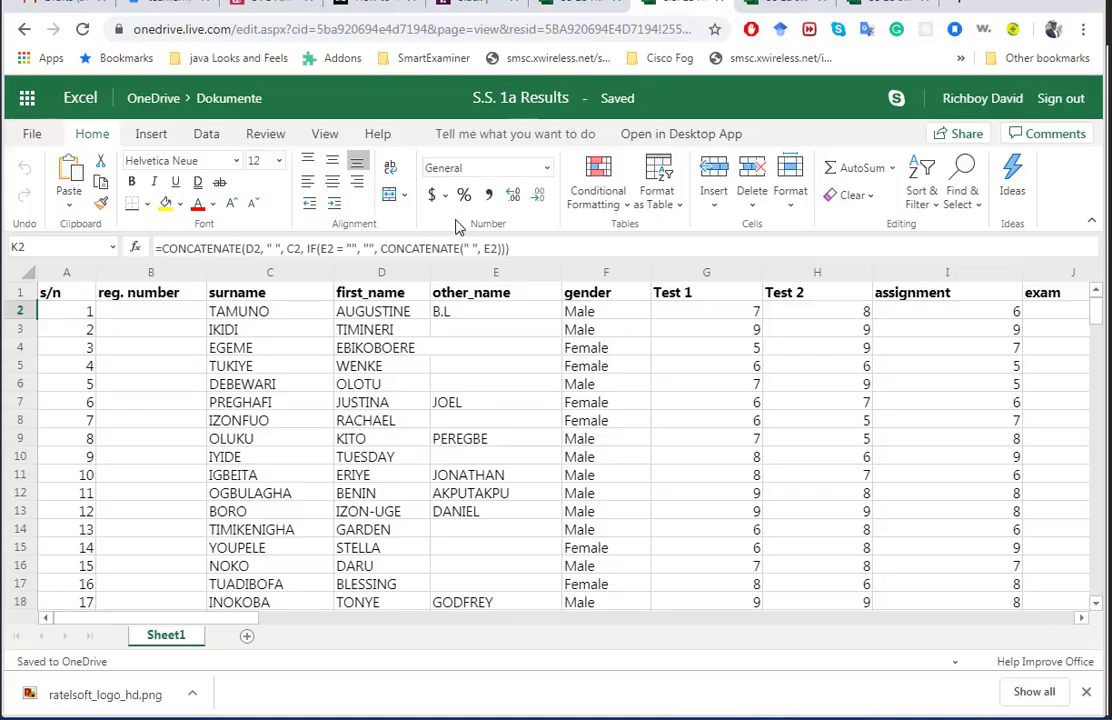
In the S.S. 1a Results workbook in Excel, check the Test 1 and Test 2 headers and the remaining score columns.
{"action": "left_click", "coordinate": [697, 292]}
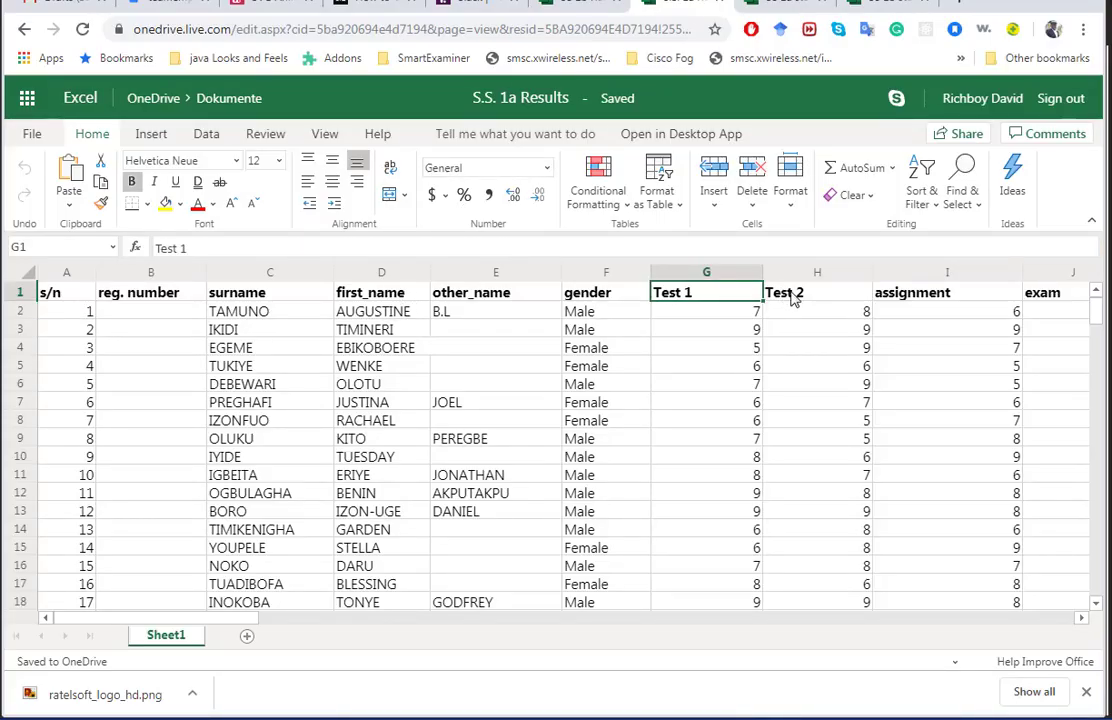
{"action": "left_click", "coordinate": [791, 296]}
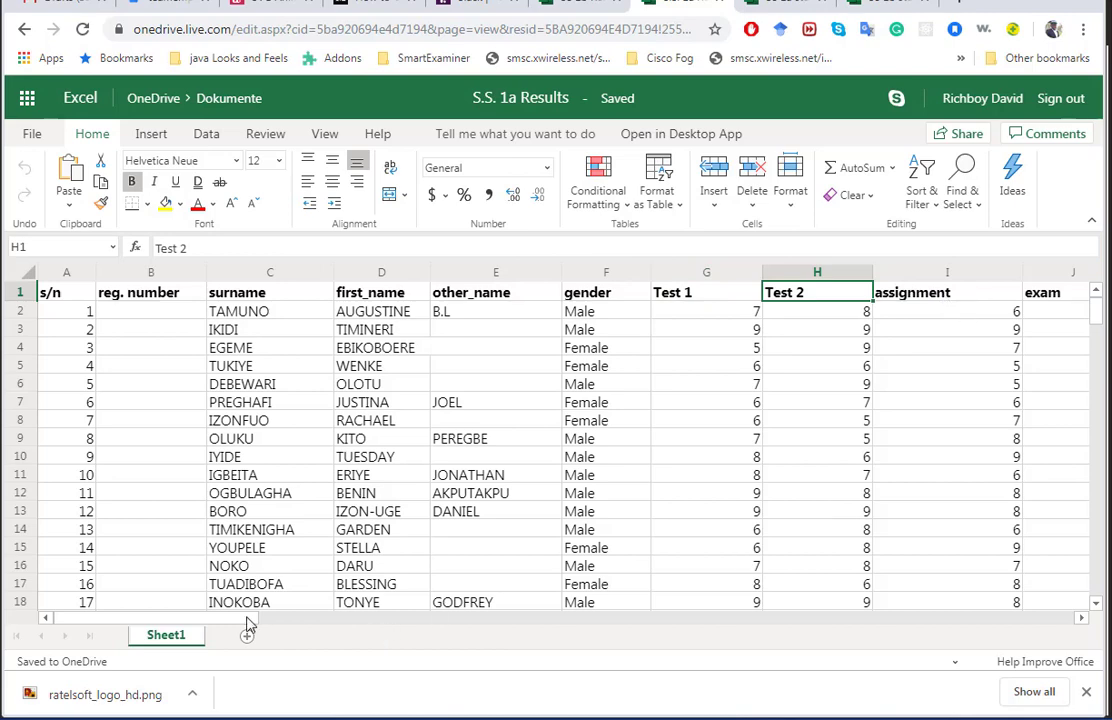
{"action": "left_click_drag", "start_coordinate": [248, 622], "coordinate": [313, 618]}
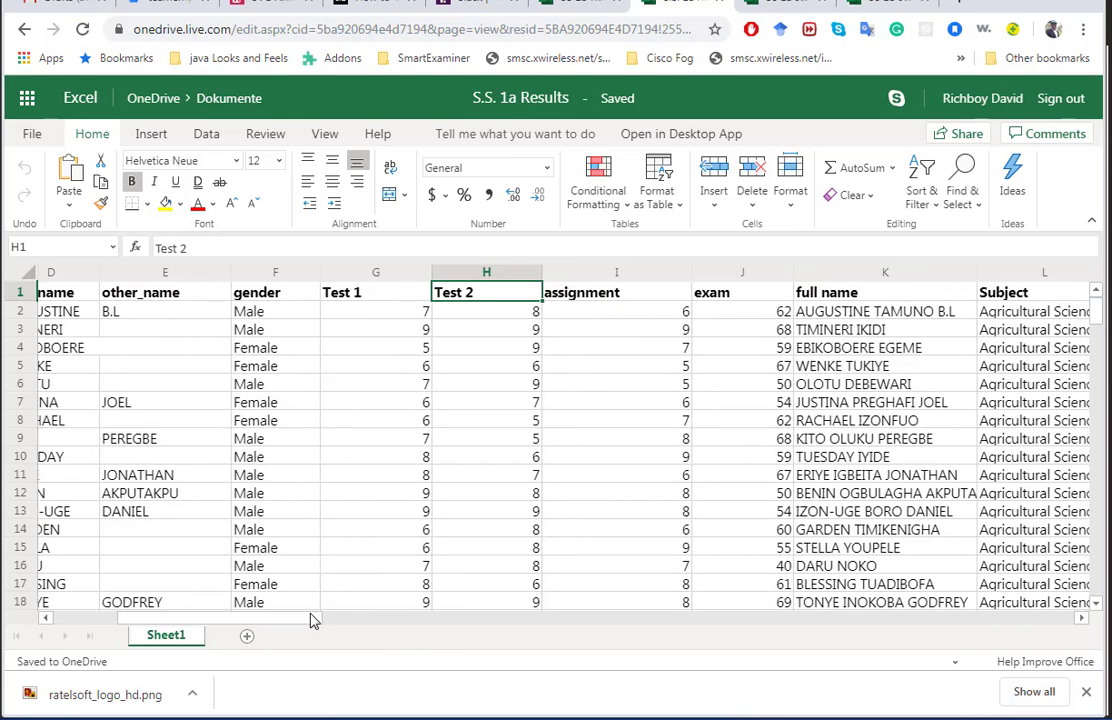
{"action": "left_click_drag", "start_coordinate": [310, 620], "coordinate": [318, 621]}
Switch to SmartSkool and open a blank form for creating an assessment, ready for its title.
{"action": "key", "text": "alt+Tab"}
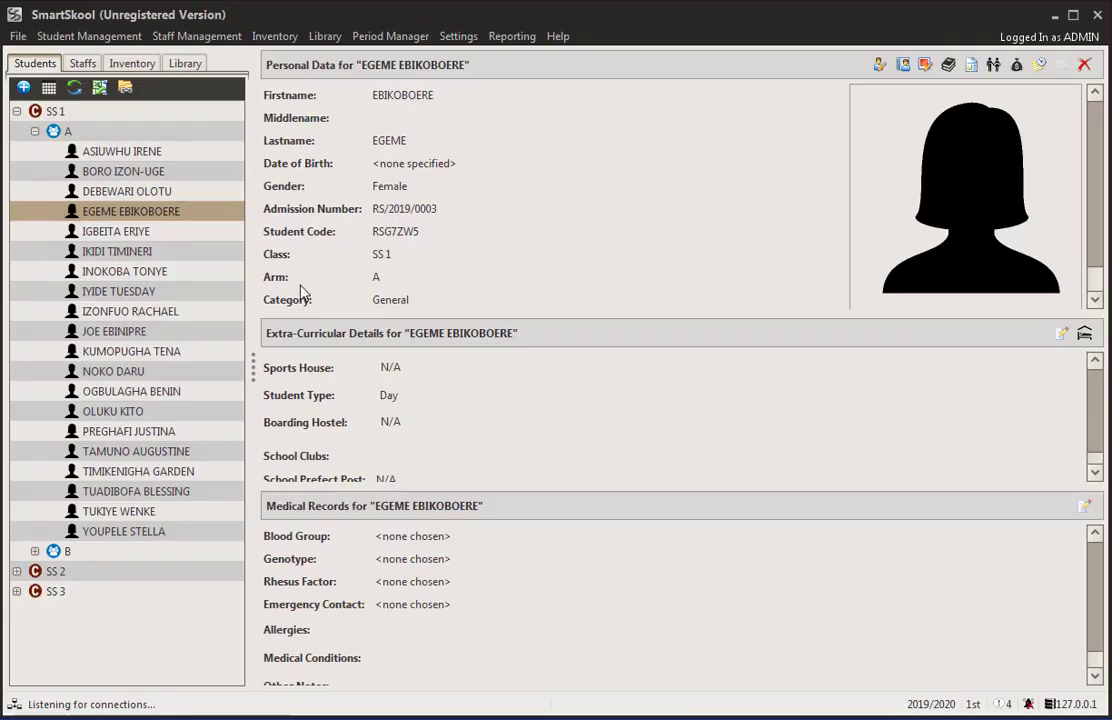
{"action": "left_click", "coordinate": [18, 36]}
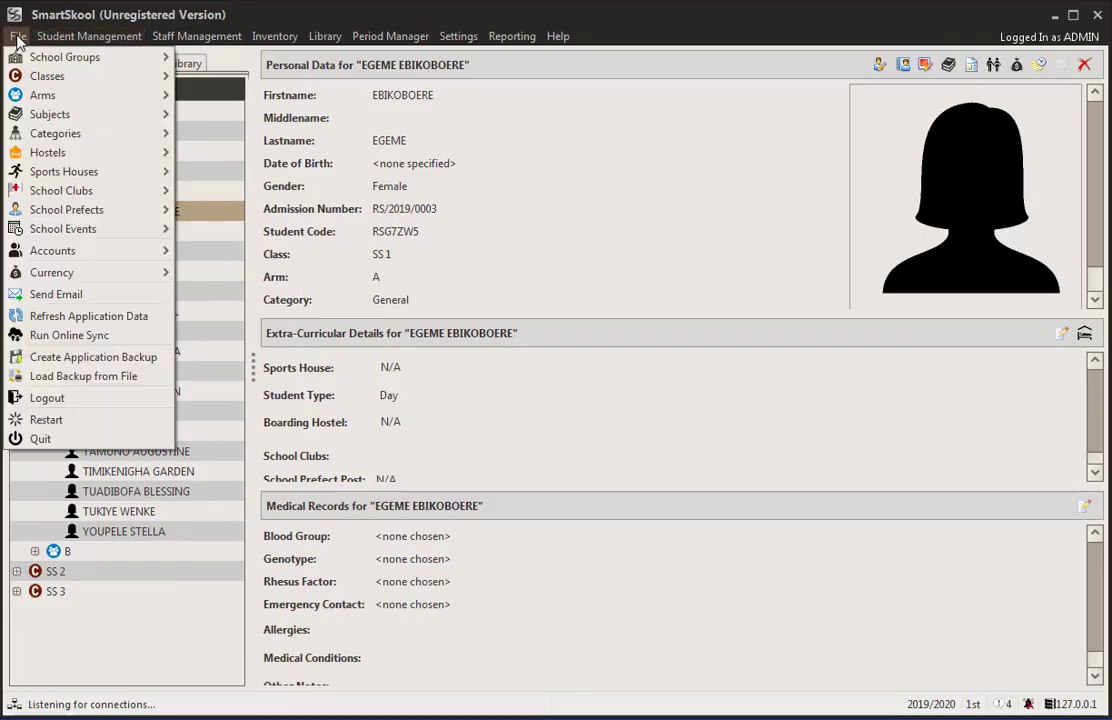
{"action": "mouse_move", "coordinate": [62, 42]}
{"action": "mouse_move", "coordinate": [125, 212]}
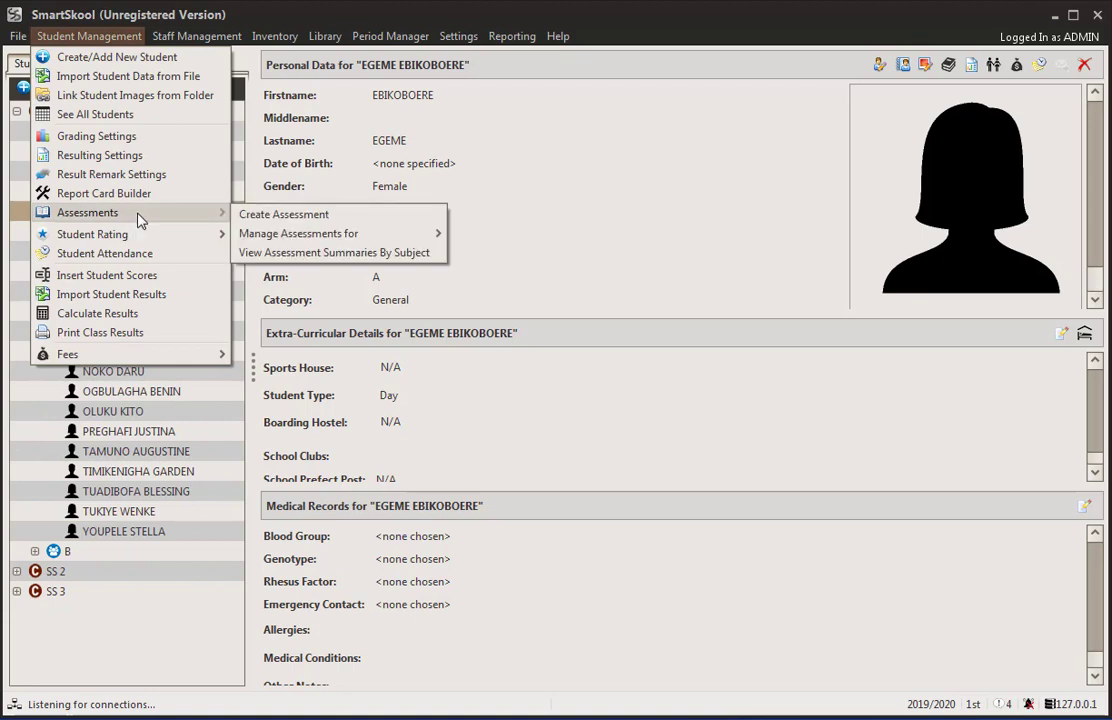
{"action": "left_click", "coordinate": [330, 218]}
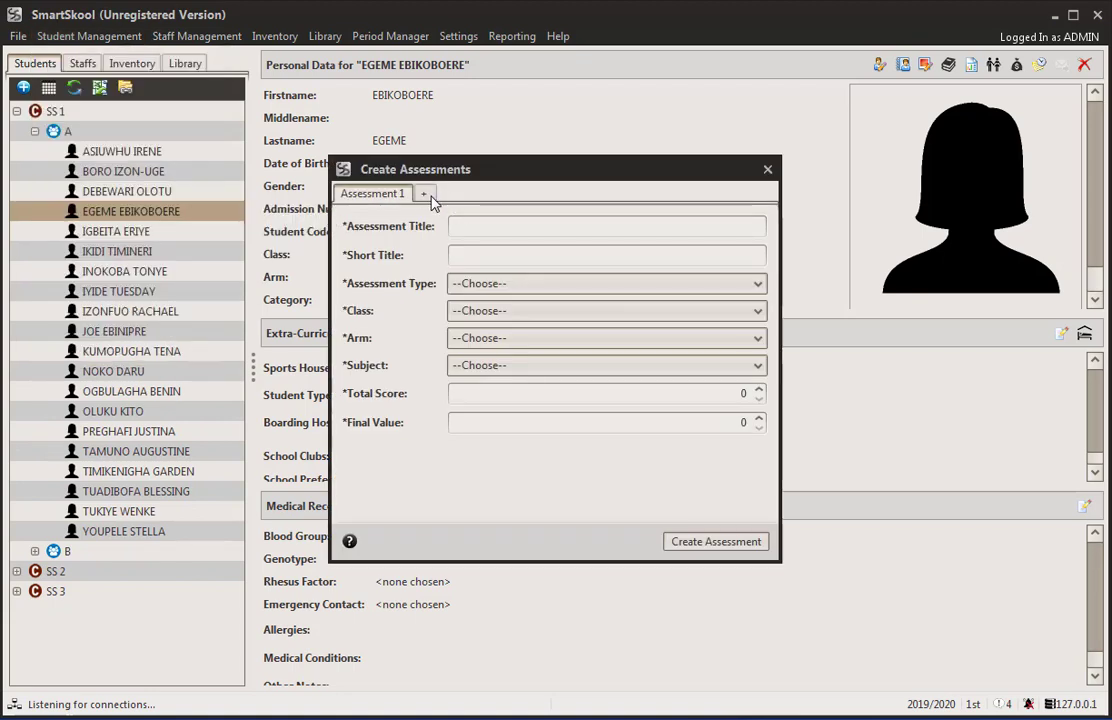
{"action": "left_click", "coordinate": [481, 224]}
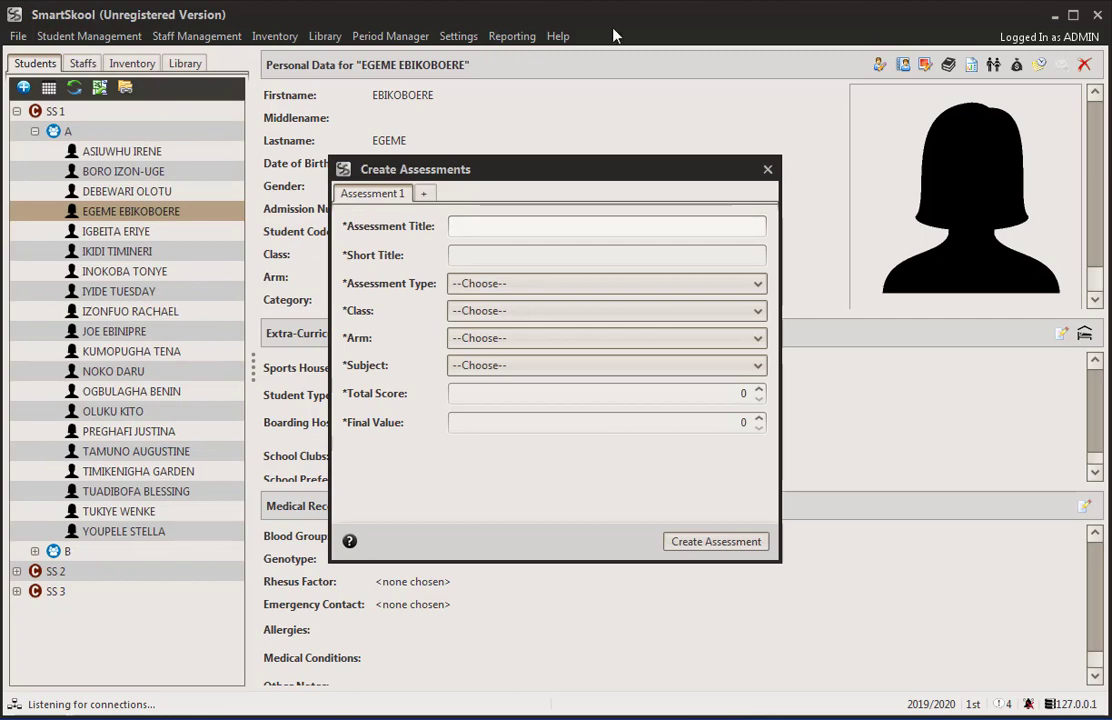
Switch to the S.S. 1a Results workbook in Excel and check the Test 1, exam and assignment column headers.
{"action": "key", "text": "alt+Tab"}
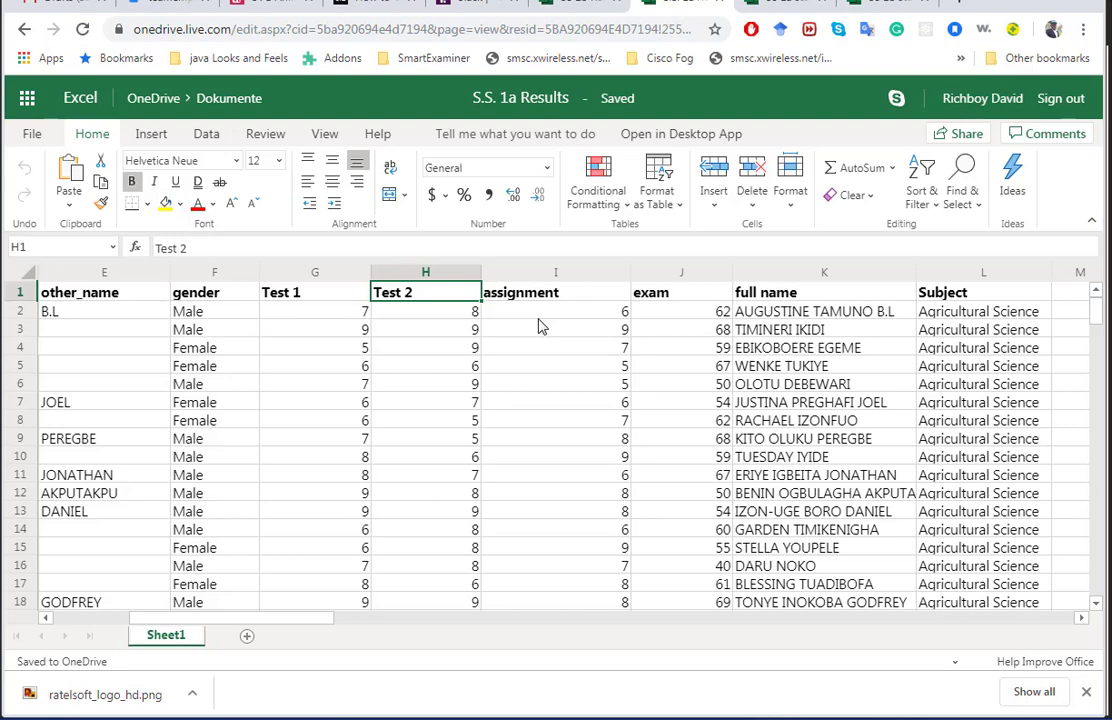
{"action": "left_click", "coordinate": [297, 293]}
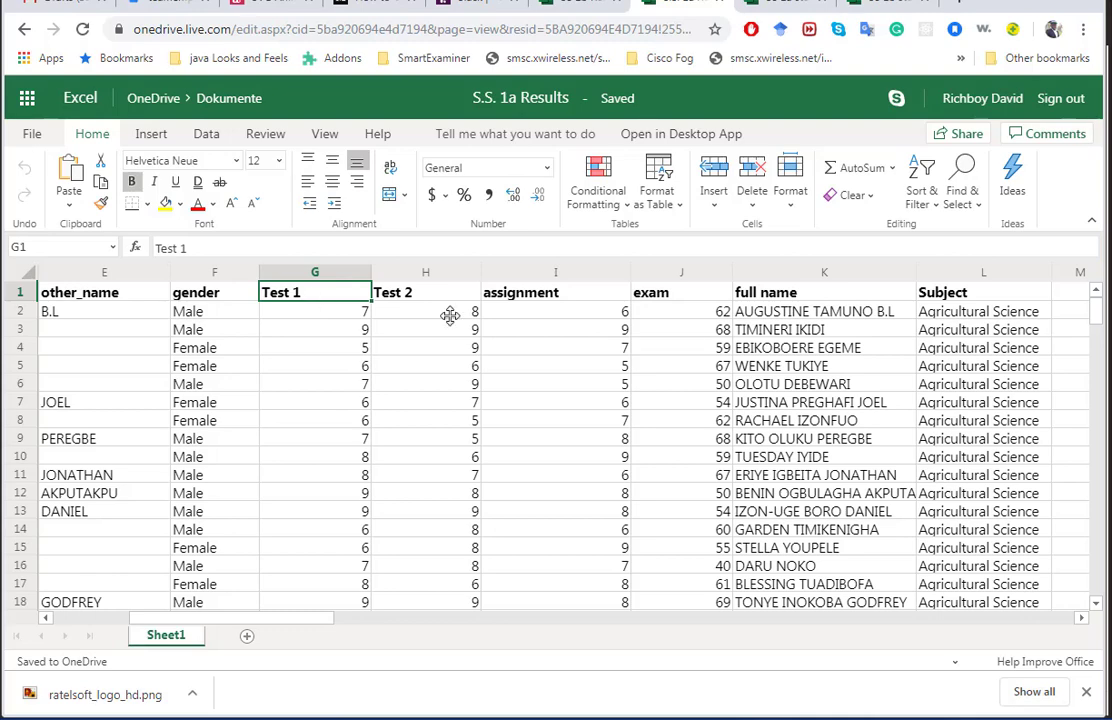
{"action": "left_click", "coordinate": [685, 295]}
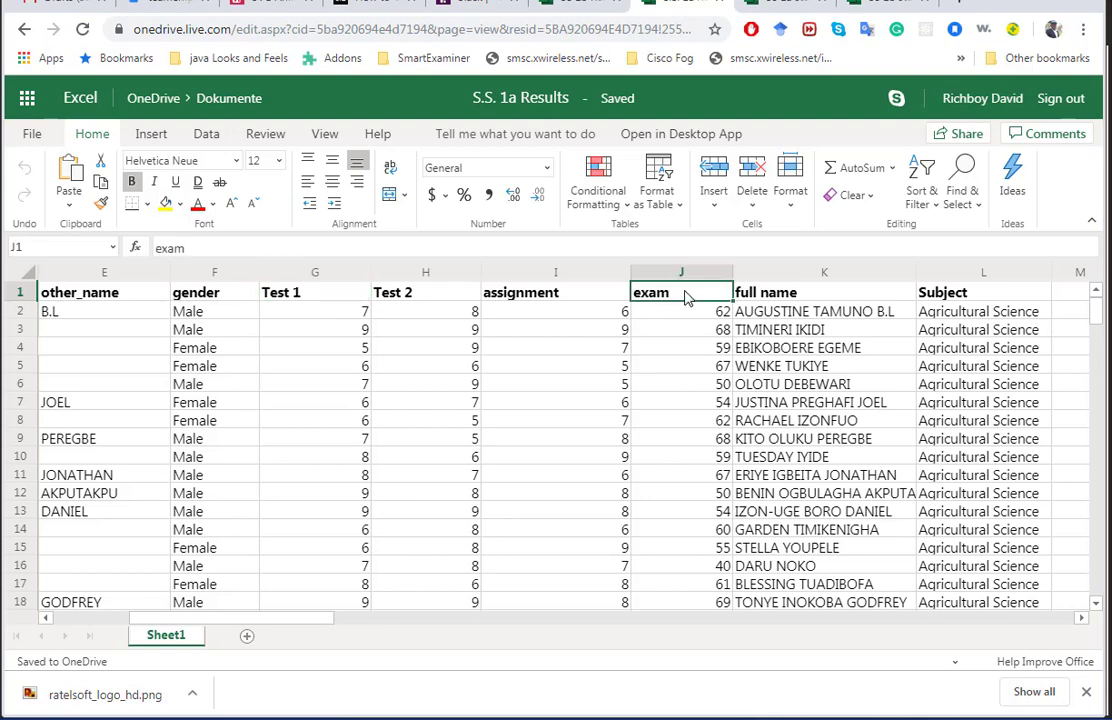
{"action": "left_click", "coordinate": [553, 296]}
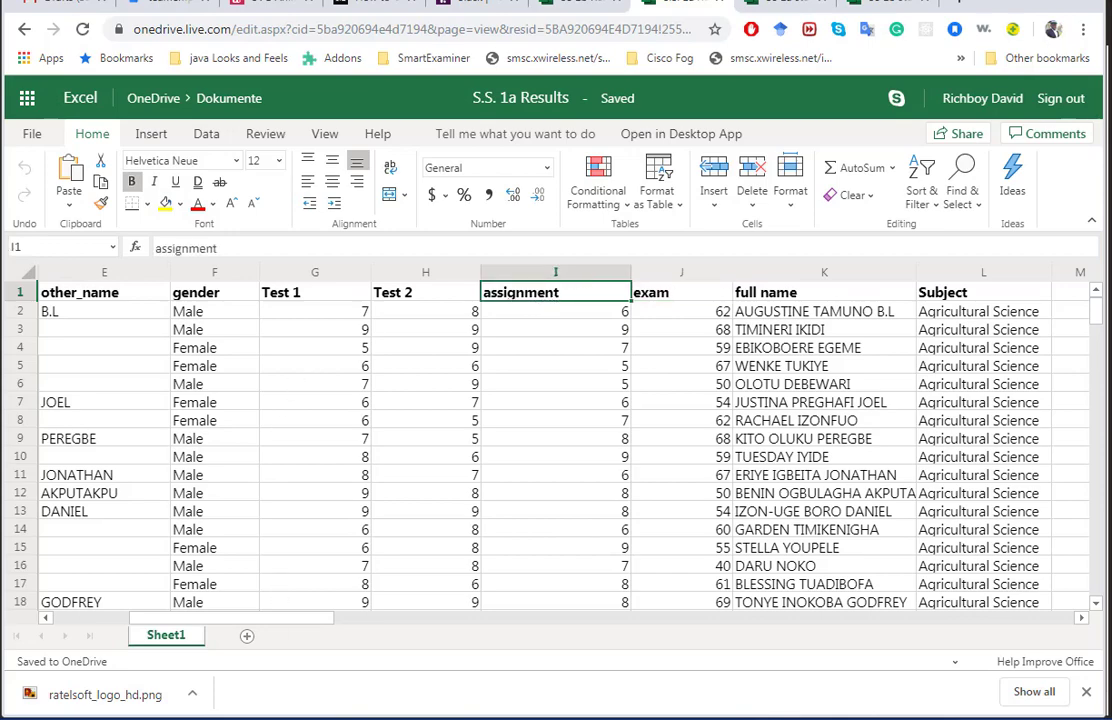
Switch back to SmartSkool and review the available assessment types in the blank Create Assessments form.
{"action": "key", "text": "alt+Tab"}
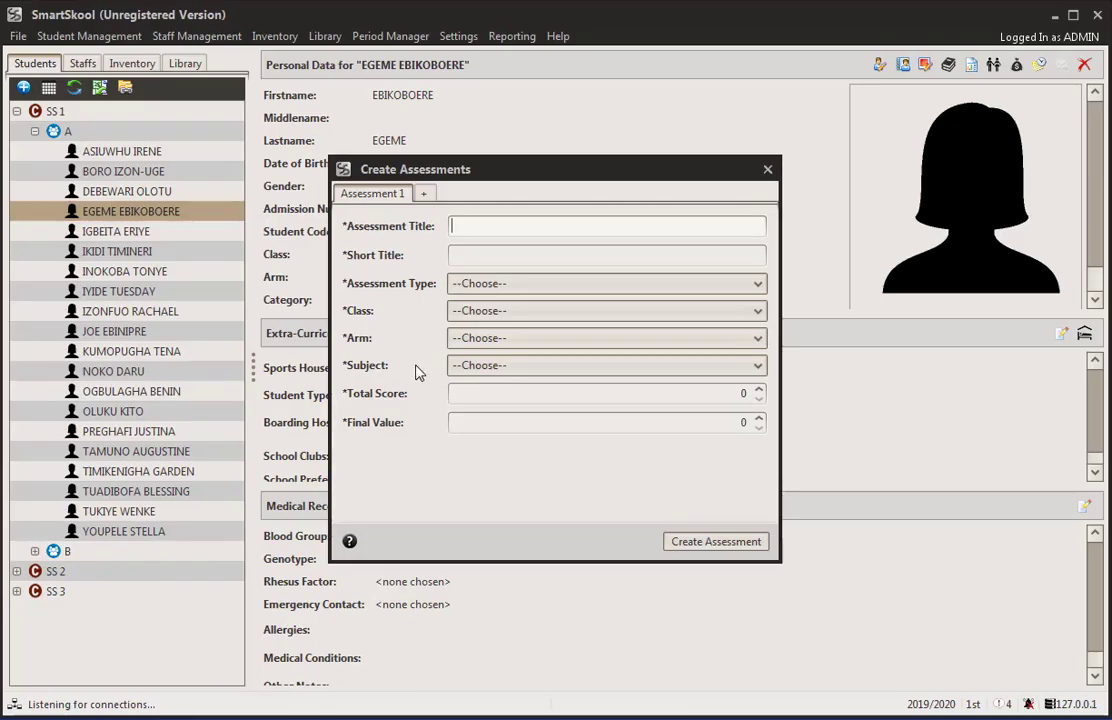
{"action": "left_click", "coordinate": [593, 285]}
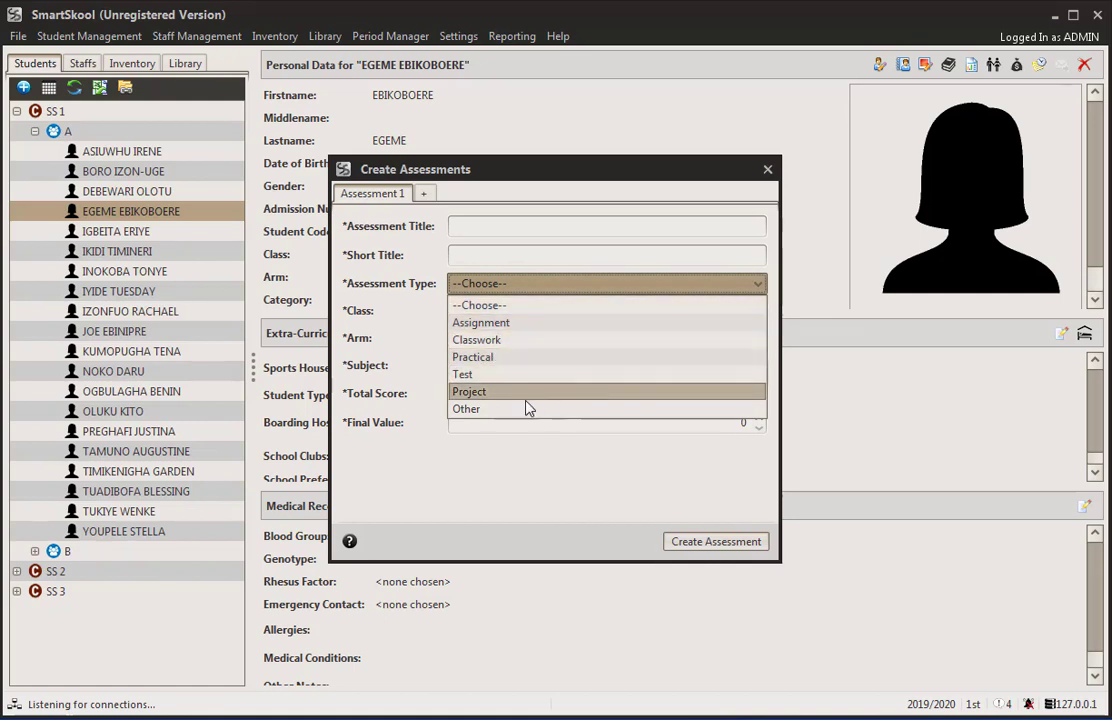
{"action": "left_click", "coordinate": [477, 224]}
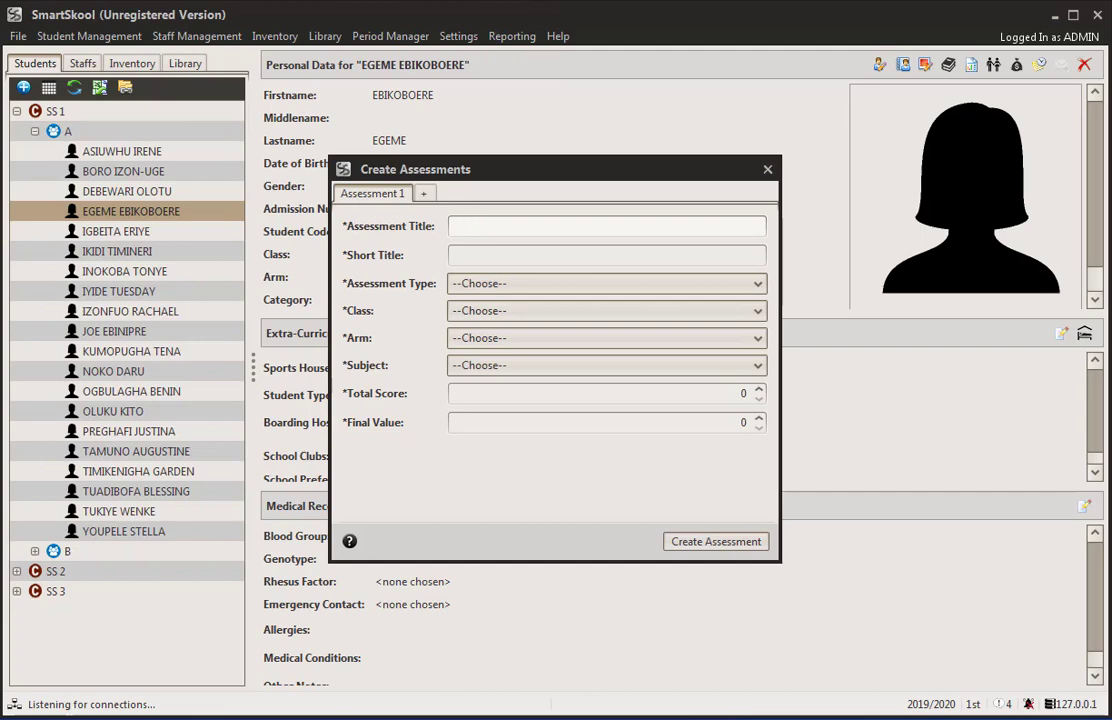
{"action": "key", "text": "alt+Tab"}
{"action": "left_click", "coordinate": [518, 227]}
Close the assessment form and check the 1st term Continuous Assessment Value in the SS 1 resulting settings.
{"action": "left_click", "coordinate": [765, 170]}
{"action": "left_click", "coordinate": [78, 38]}
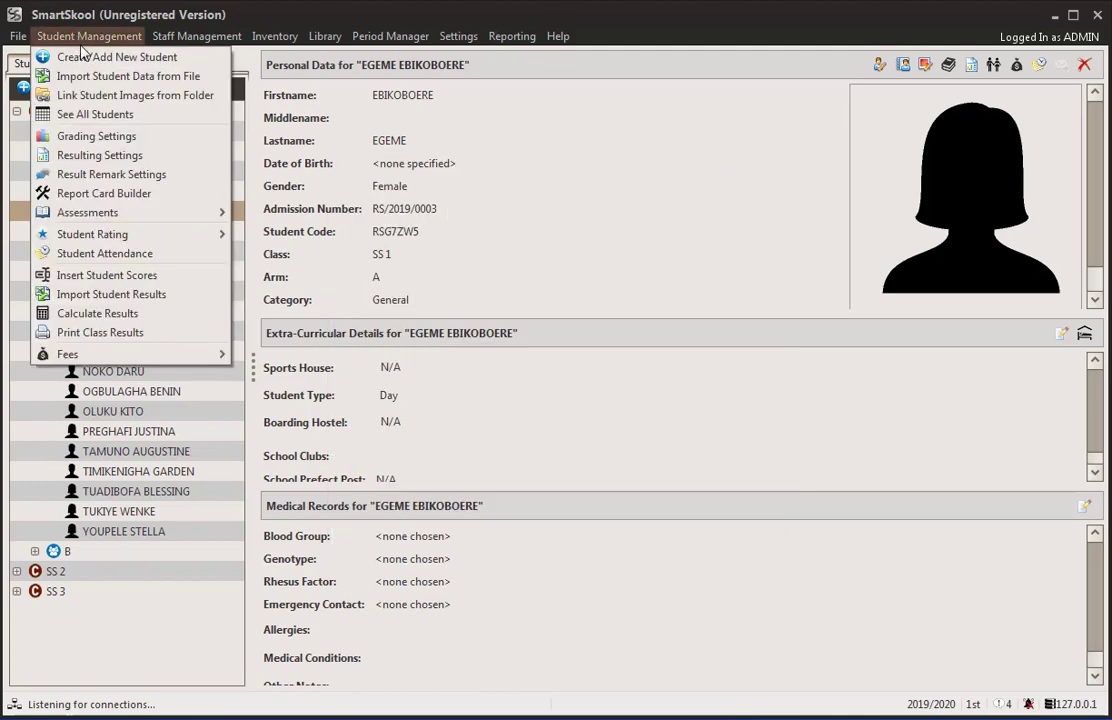
{"action": "left_click", "coordinate": [119, 155]}
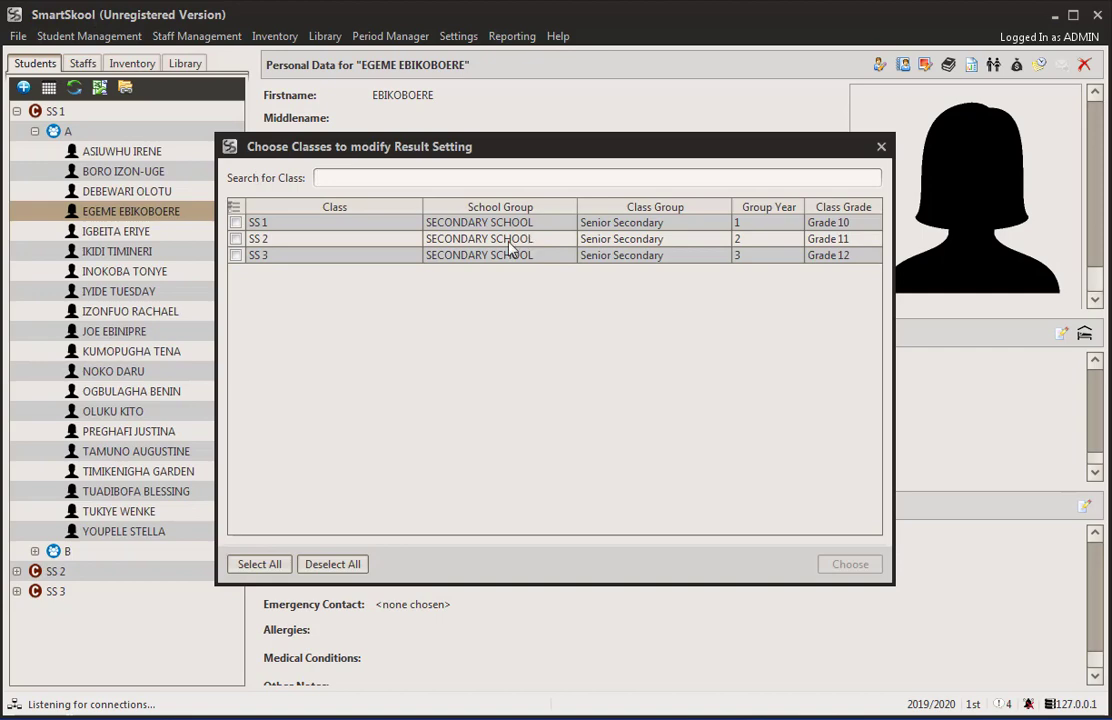
{"action": "left_click", "coordinate": [234, 207]}
{"action": "left_click", "coordinate": [850, 564]}
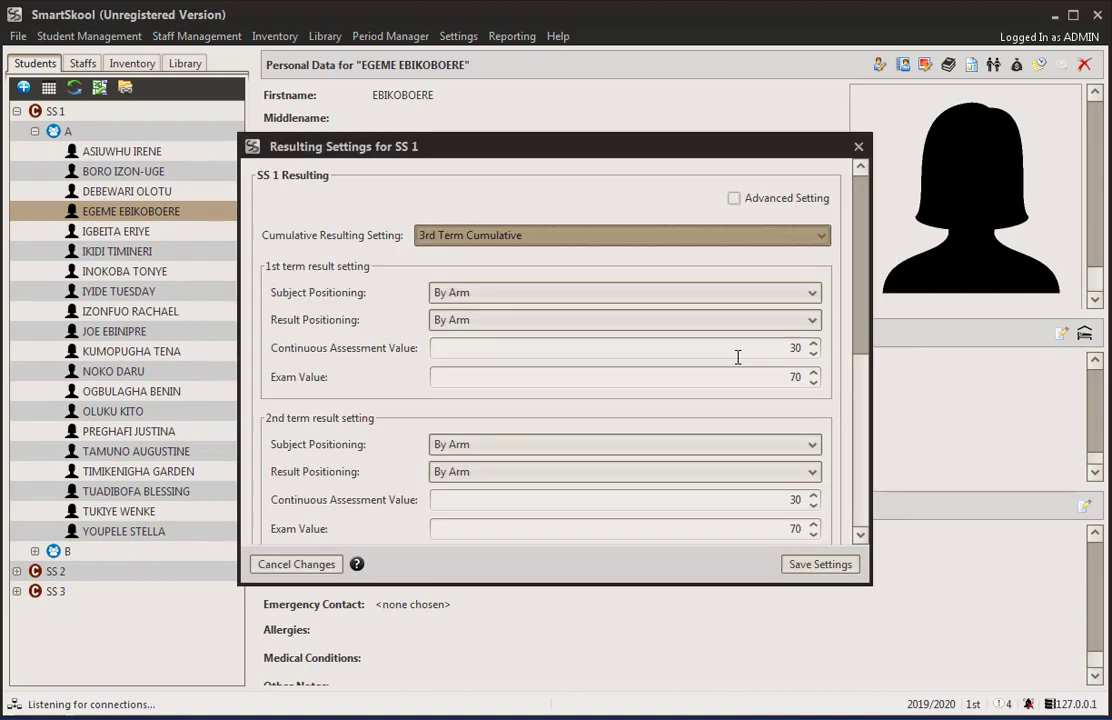
{"action": "double_click", "coordinate": [801, 347]}
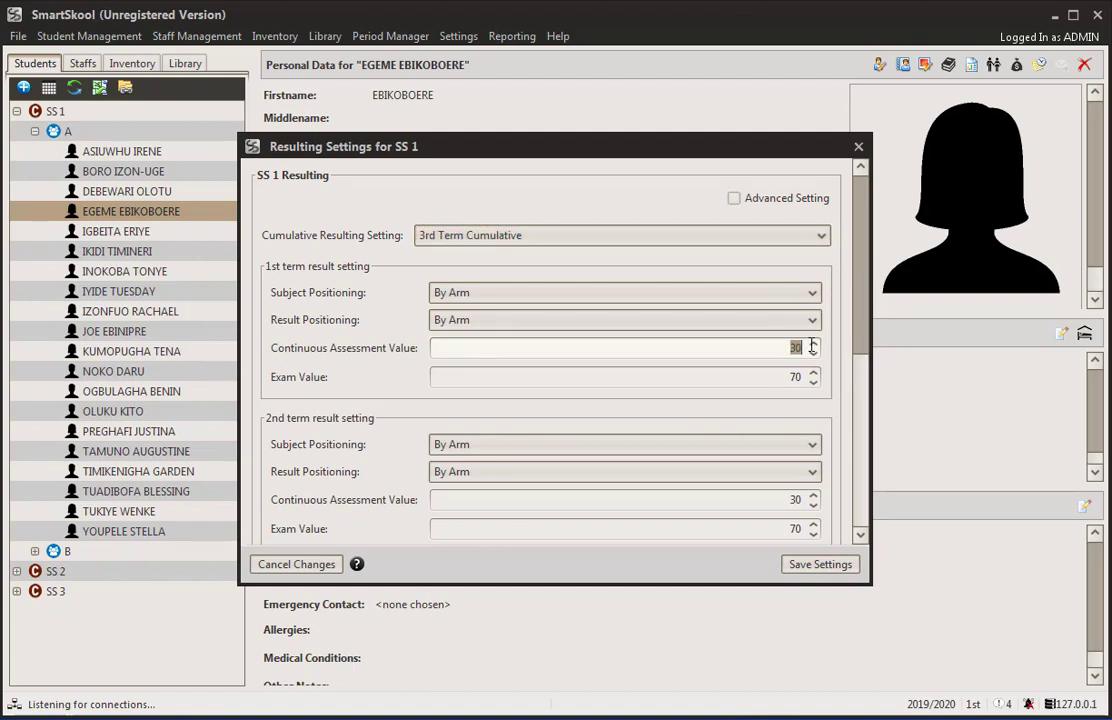
{"action": "left_click", "coordinate": [764, 346]}
{"action": "left_click", "coordinate": [858, 147]}
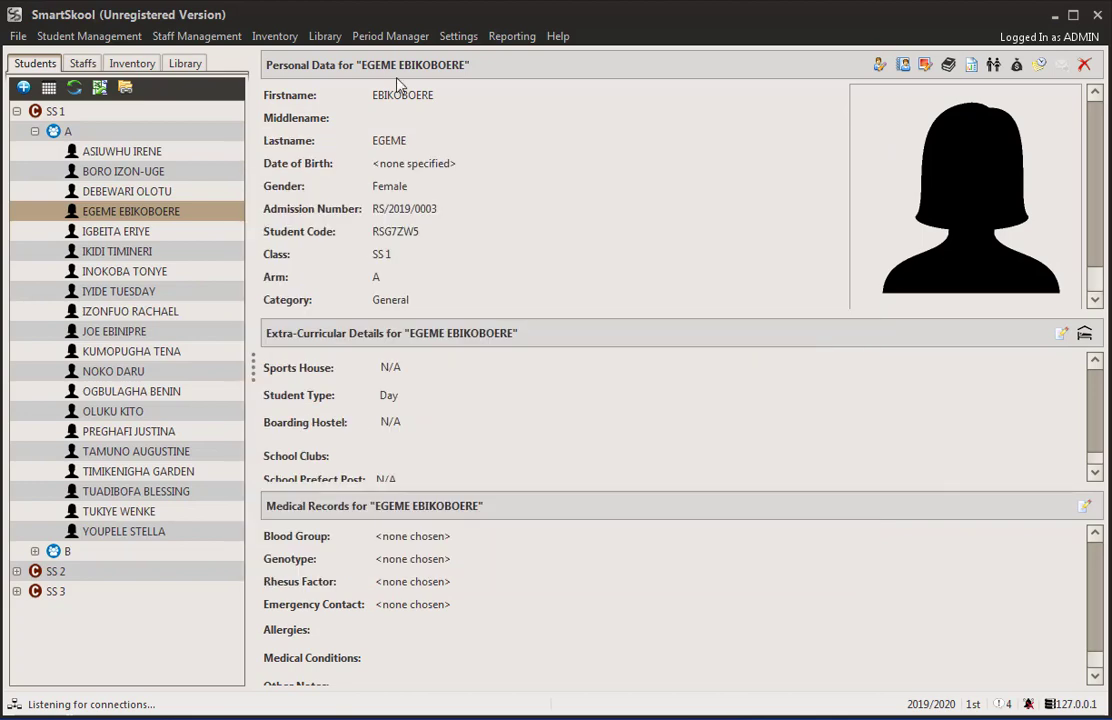
Open a new Create Assessments form and enter "Test 1" as the assessment title.
{"action": "left_click", "coordinate": [78, 37]}
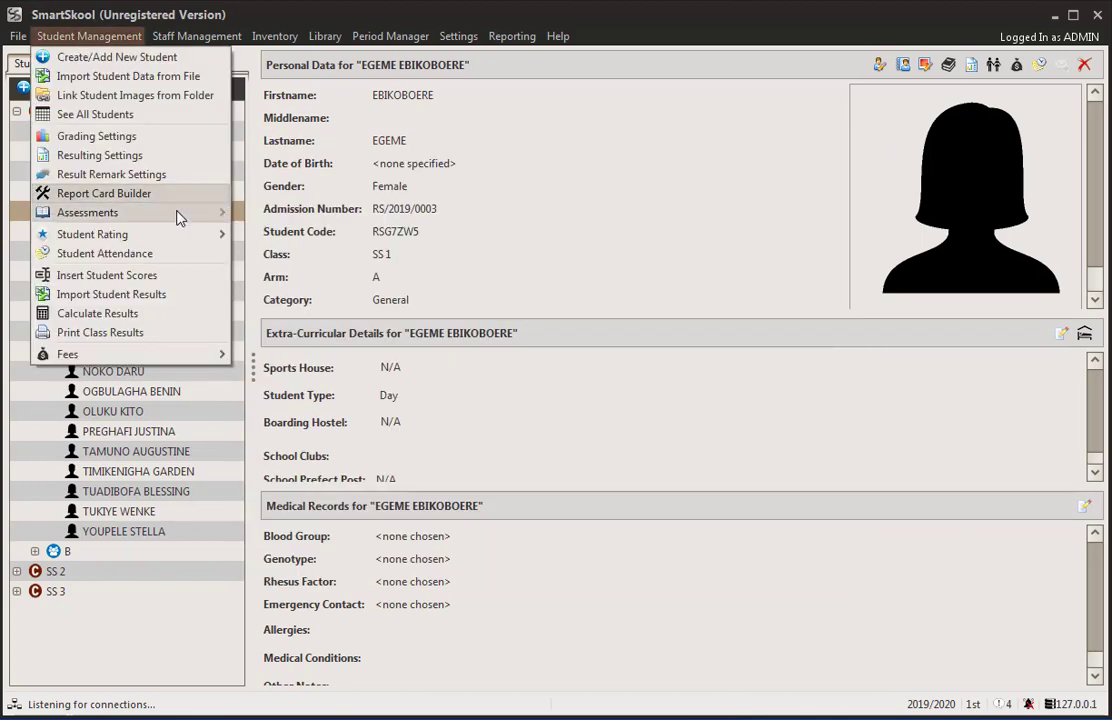
{"action": "mouse_move", "coordinate": [179, 213]}
{"action": "left_click", "coordinate": [293, 224]}
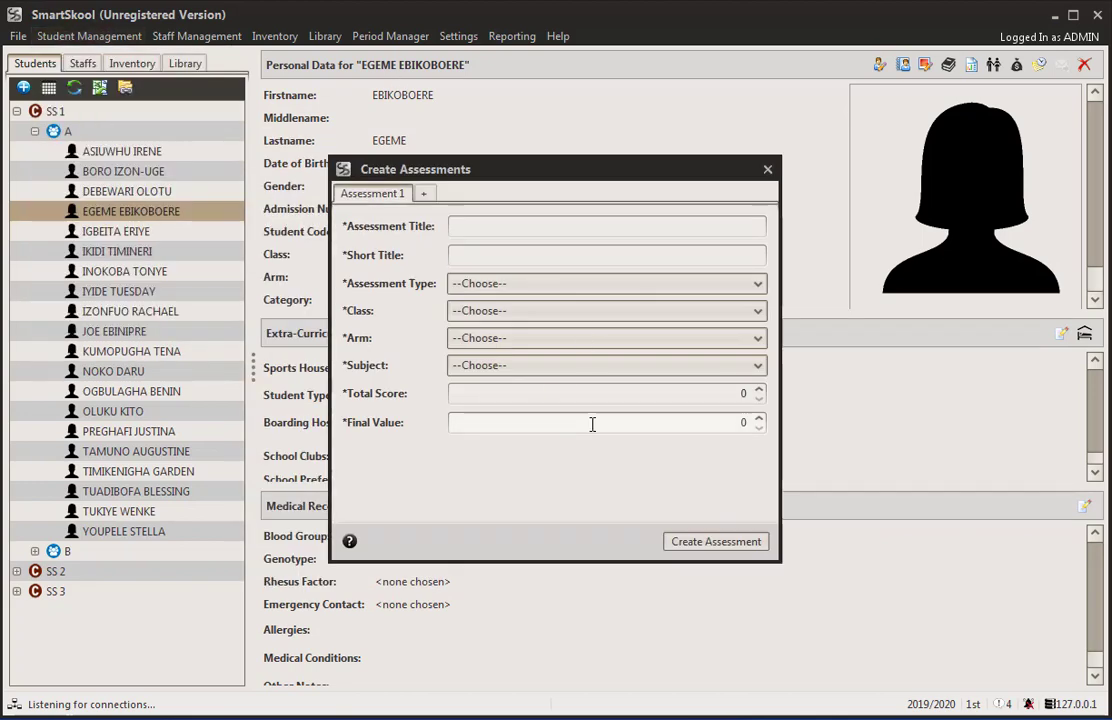
{"action": "double_click", "coordinate": [745, 422]}
{"action": "left_click", "coordinate": [552, 229]}
{"action": "type", "text": "Tes 1"}
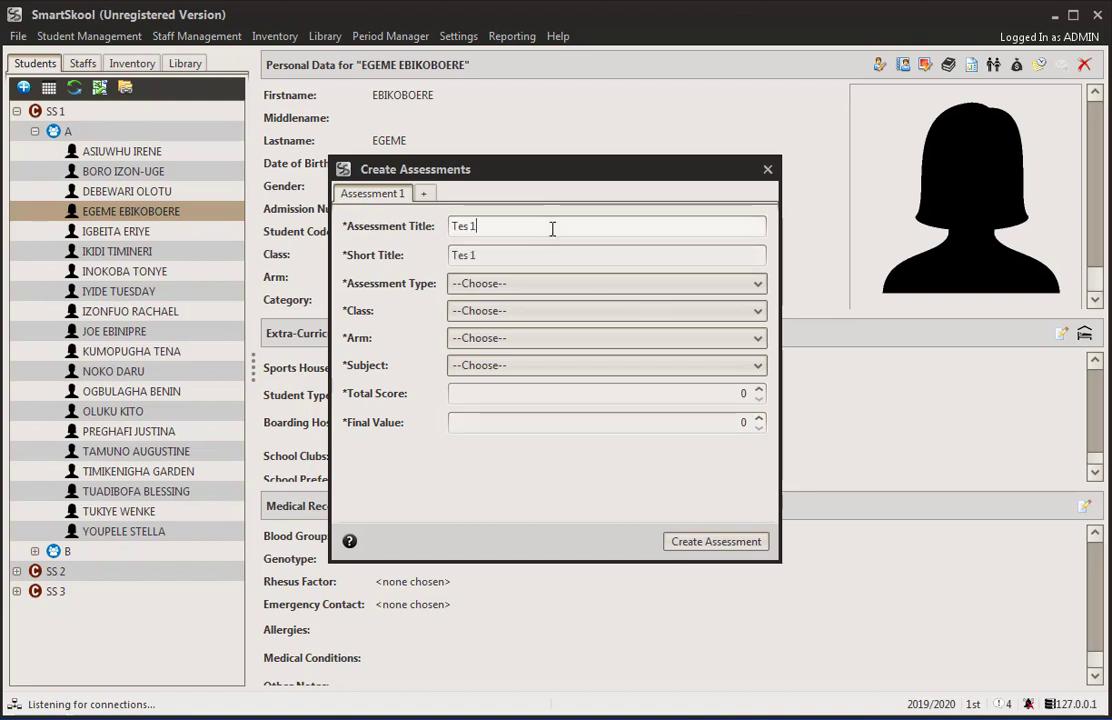
{"action": "key", "text": "BackSpace"}
{"action": "type", "text": "t"}
Compare the short title with the full title of the Test 1 assessment.
{"action": "left_click", "coordinate": [488, 256]}
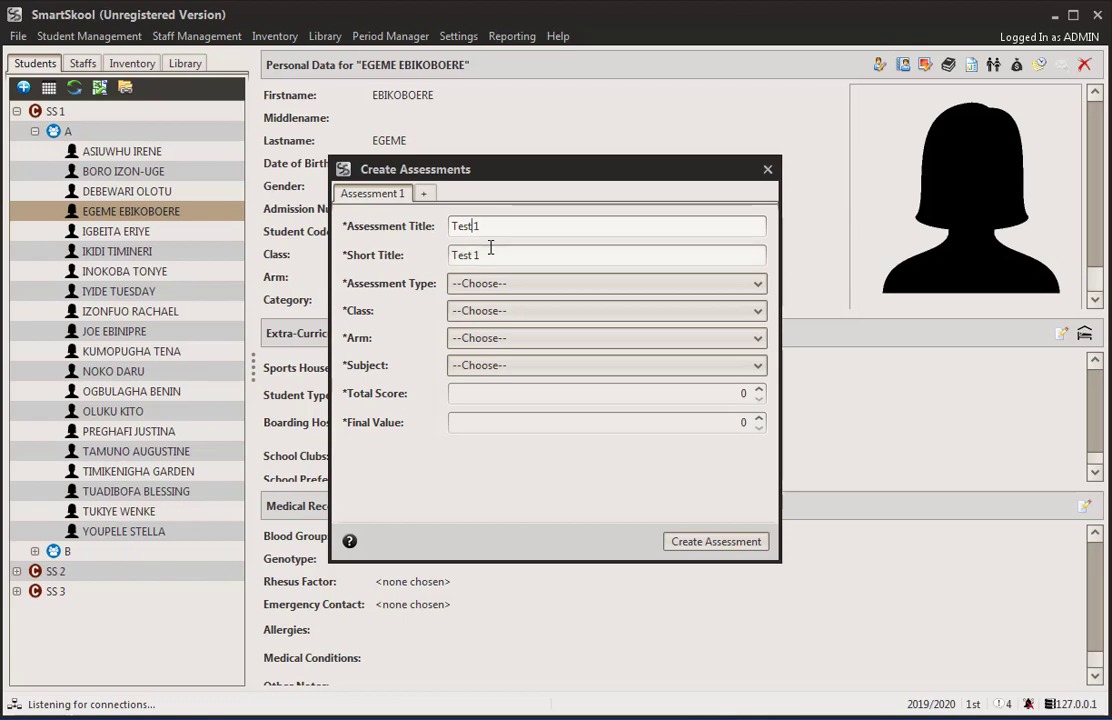
{"action": "left_click_drag", "start_coordinate": [488, 256], "coordinate": [412, 253]}
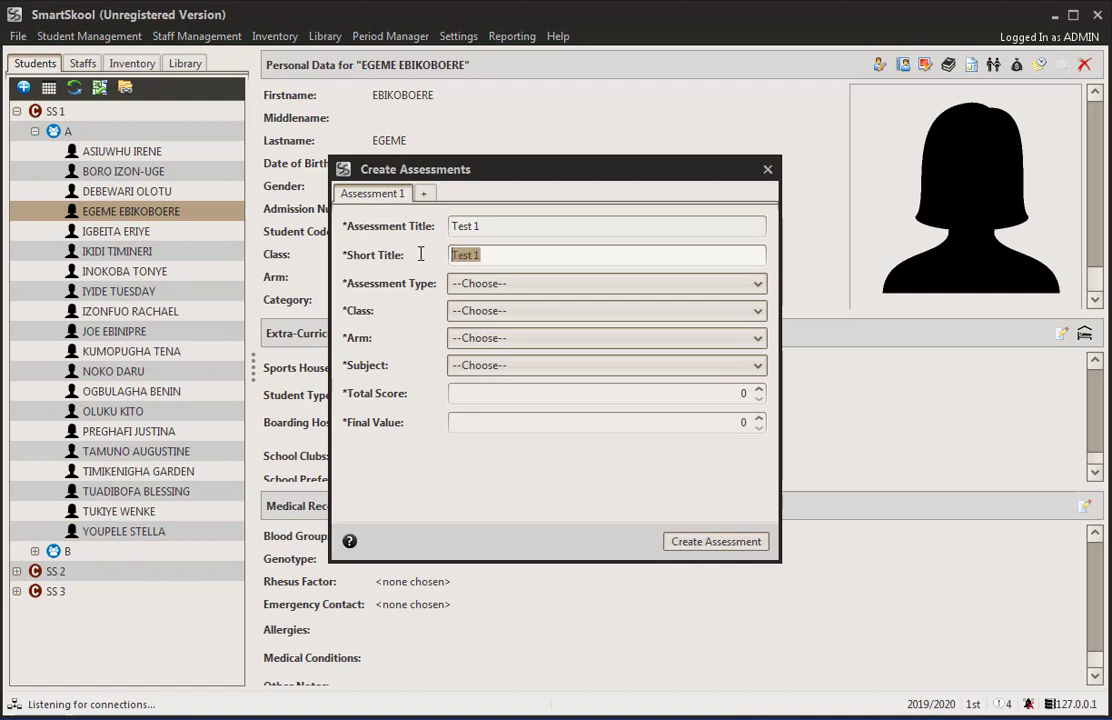
{"action": "key", "text": "shift+Tab"}
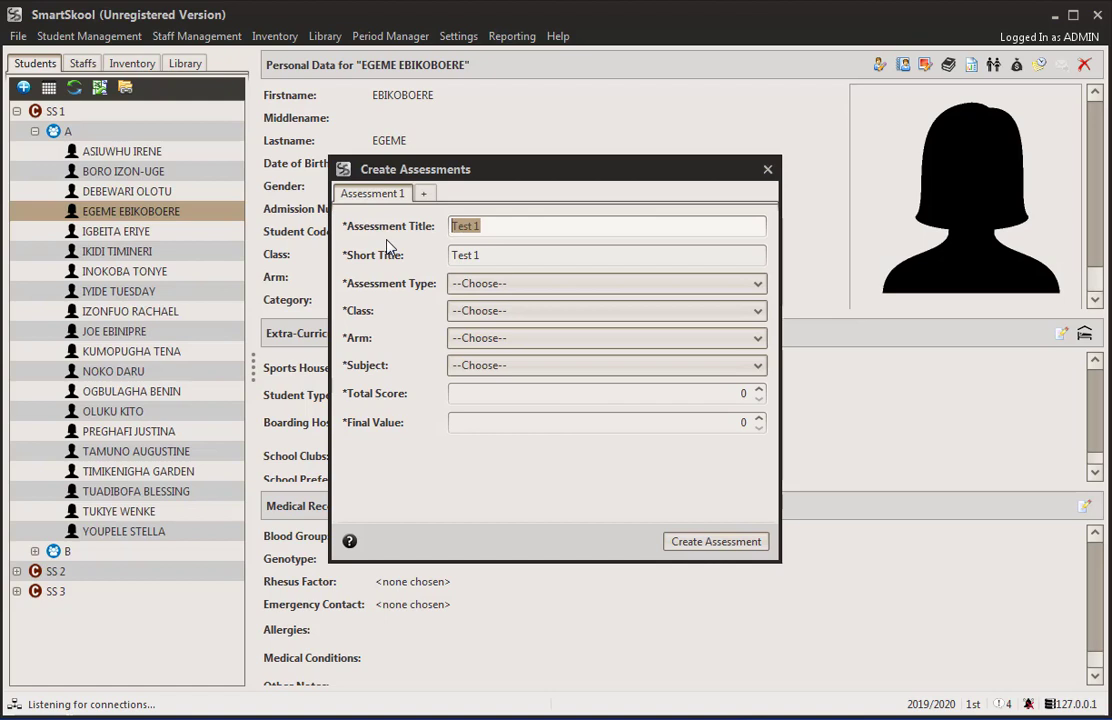
{"action": "left_click", "coordinate": [494, 226]}
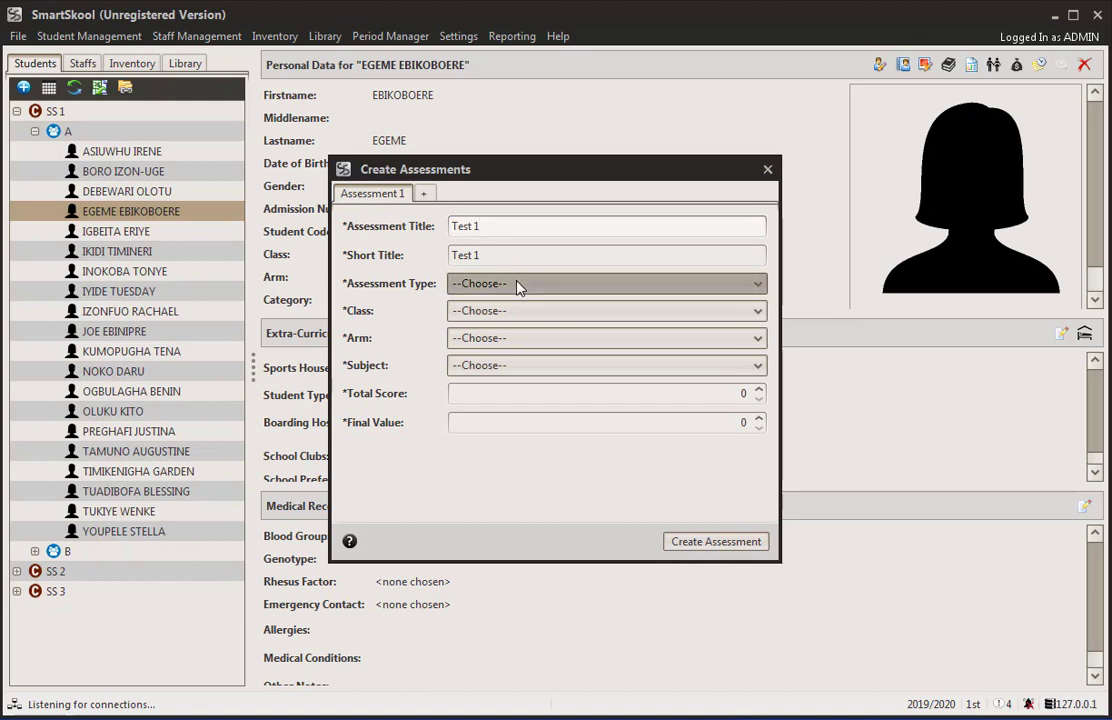
Set the assessment type to Test, the class to SS 1 and the arm to All Class Arms.
{"action": "left_click", "coordinate": [576, 289]}
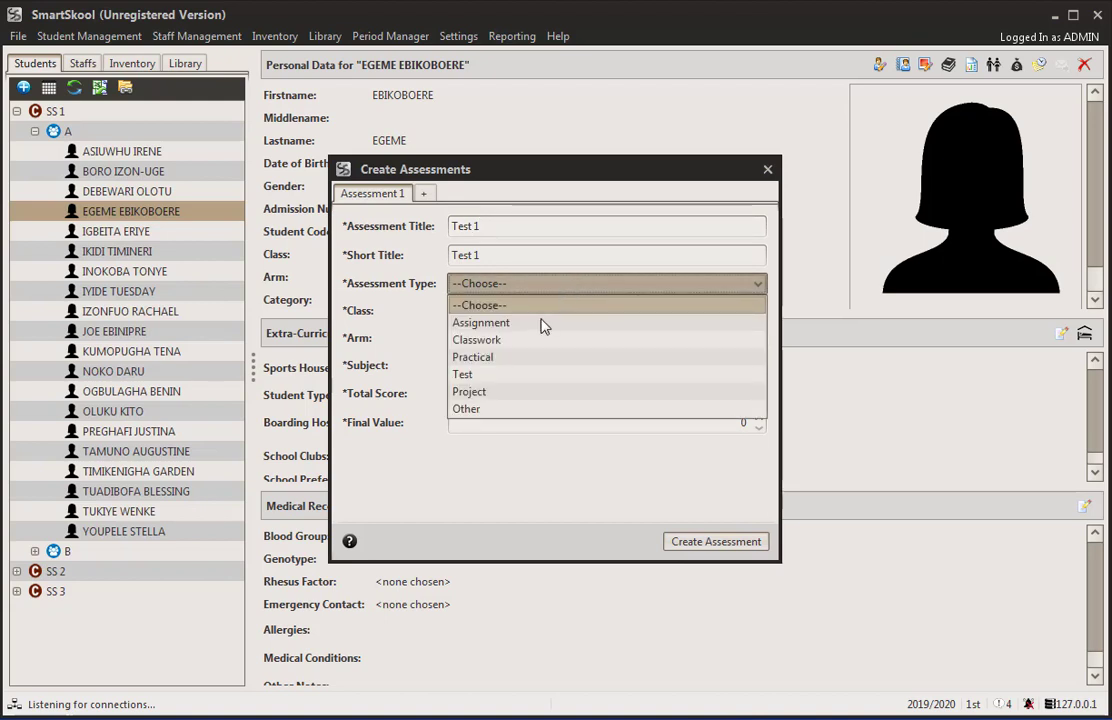
{"action": "left_click", "coordinate": [506, 376]}
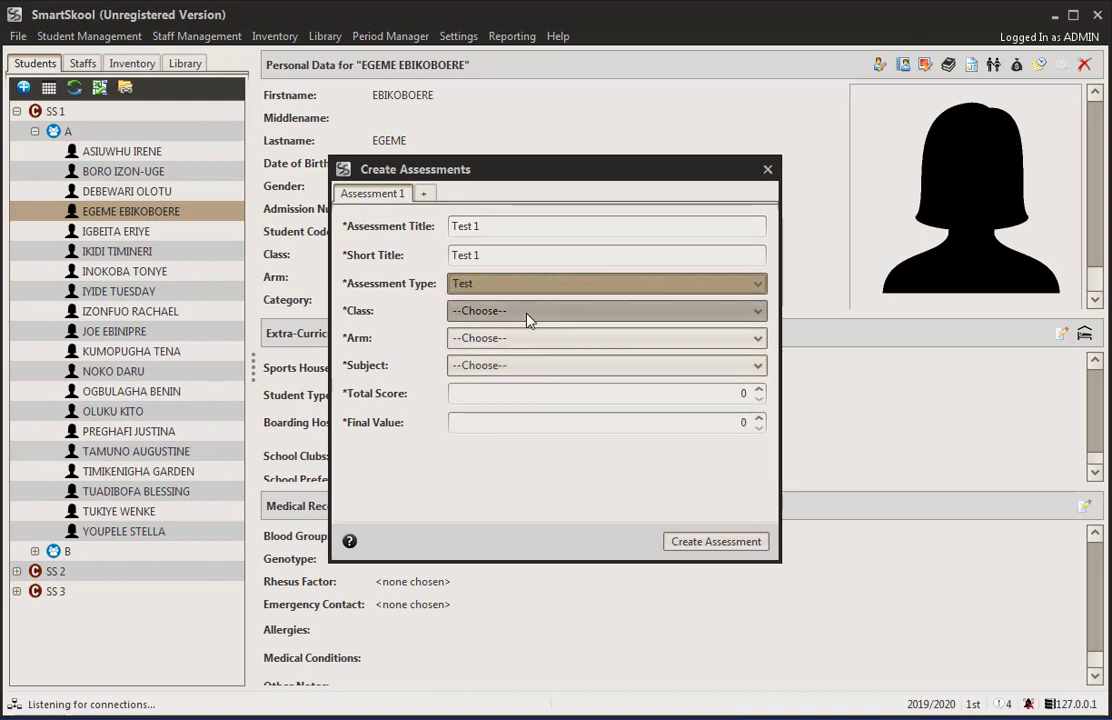
{"action": "left_click", "coordinate": [526, 314]}
{"action": "left_click", "coordinate": [528, 350]}
{"action": "left_click", "coordinate": [545, 340]}
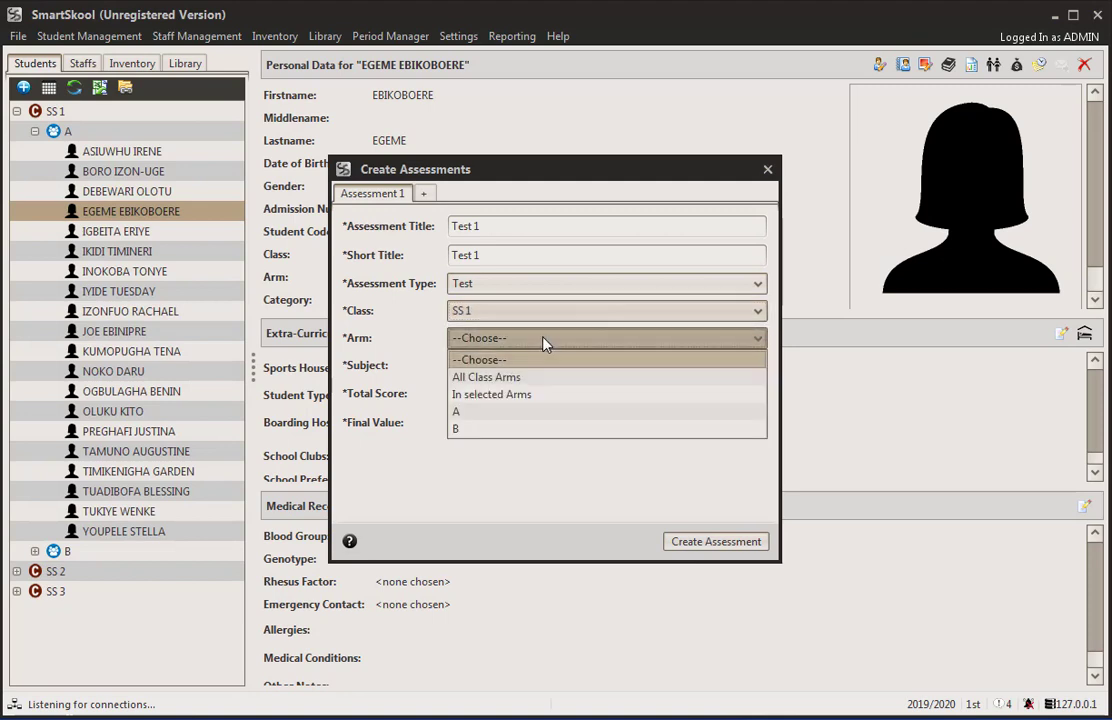
{"action": "left_click", "coordinate": [514, 380]}
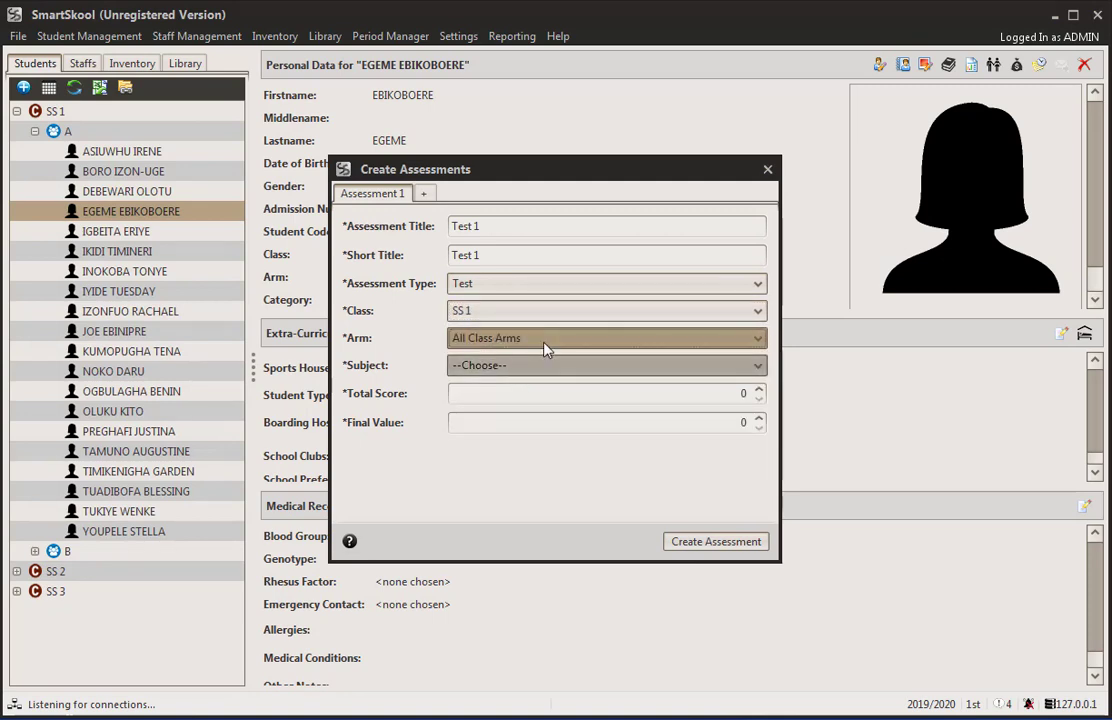
Try arm A and In selected Arms for the assessment before restoring All Class Arms.
{"action": "left_click", "coordinate": [546, 340]}
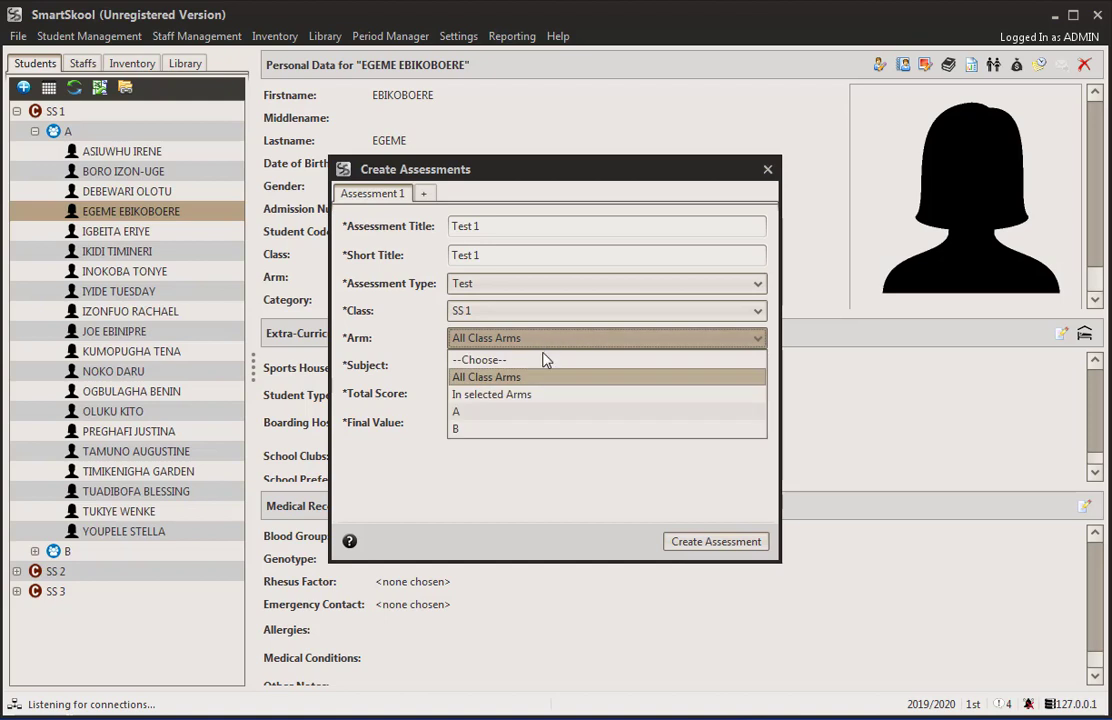
{"action": "left_click", "coordinate": [498, 415]}
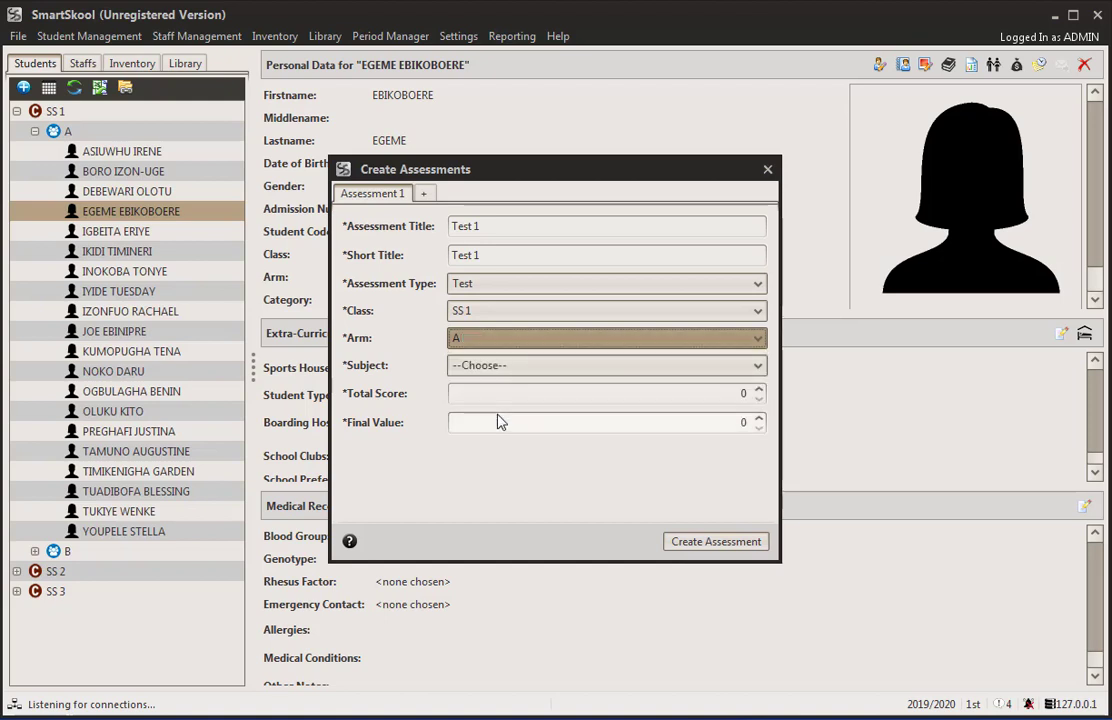
{"action": "left_click", "coordinate": [514, 343]}
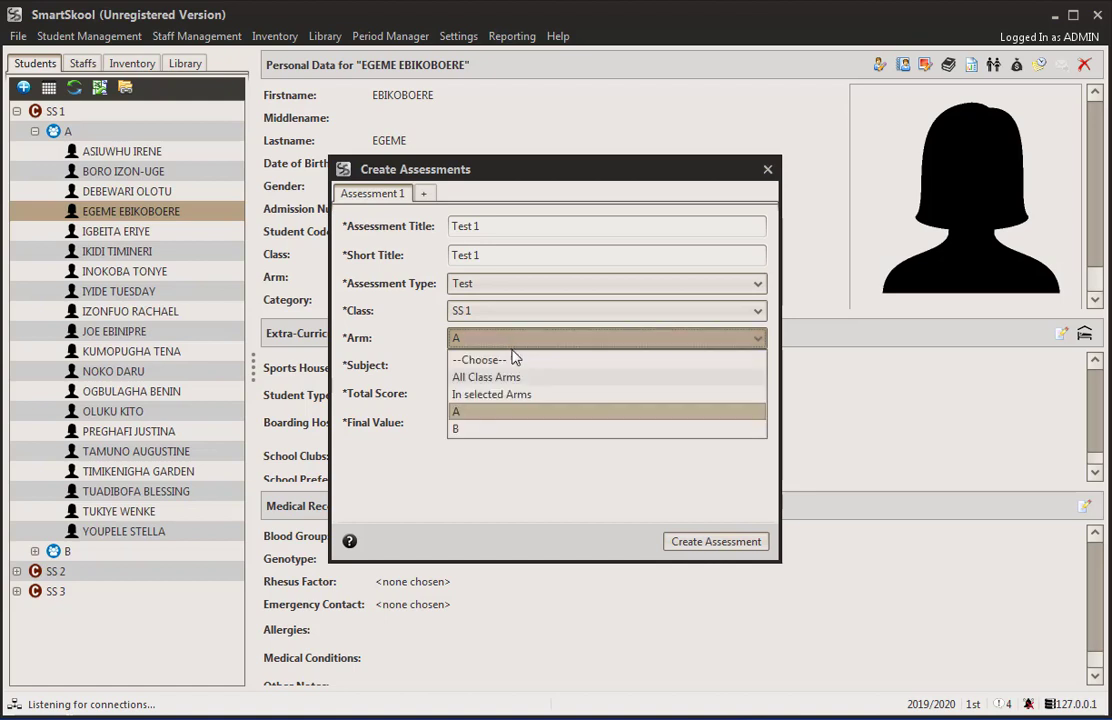
{"action": "left_click", "coordinate": [511, 396]}
{"action": "left_click", "coordinate": [462, 369]}
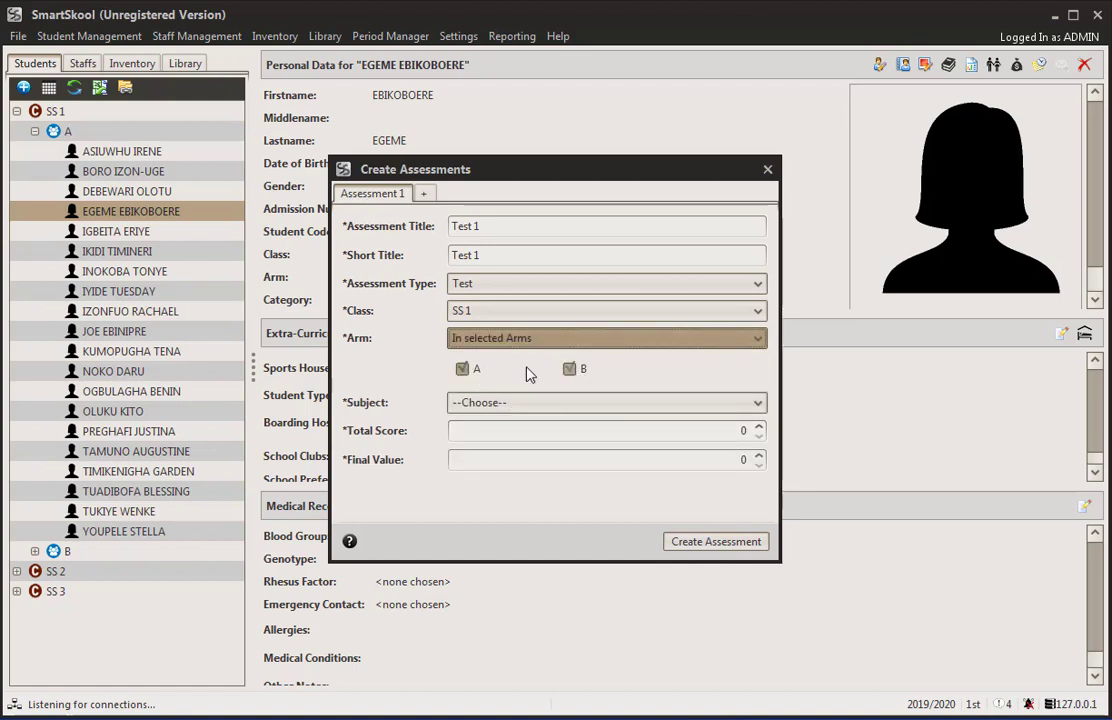
{"action": "left_click", "coordinate": [476, 340]}
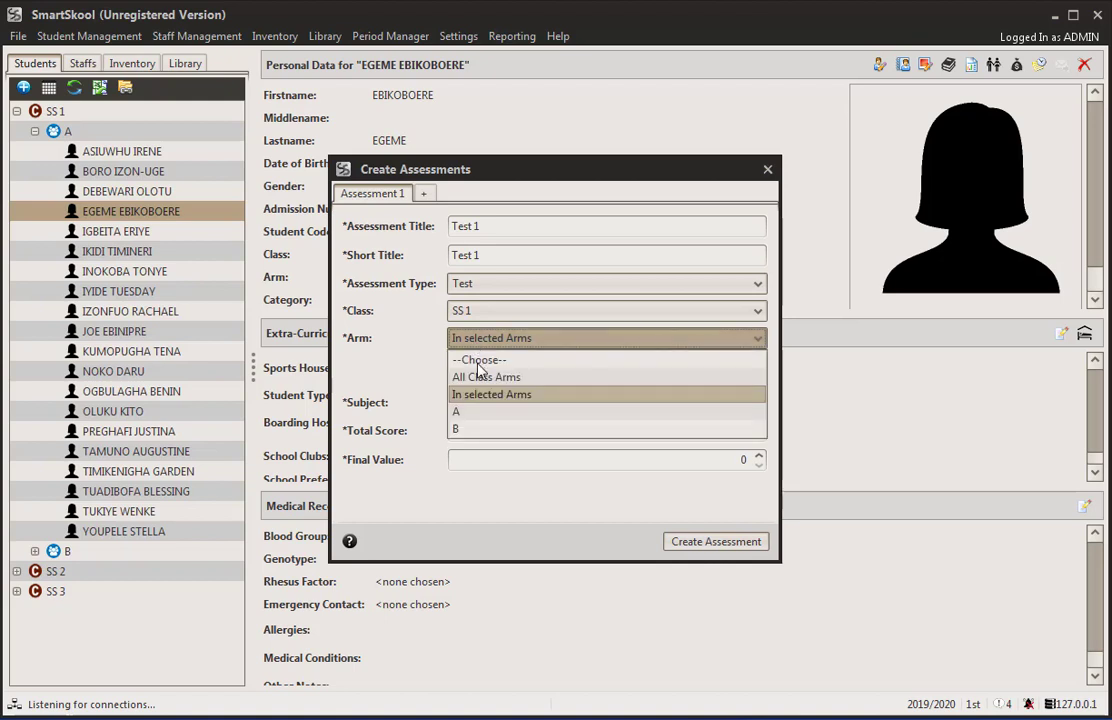
{"action": "left_click", "coordinate": [480, 377]}
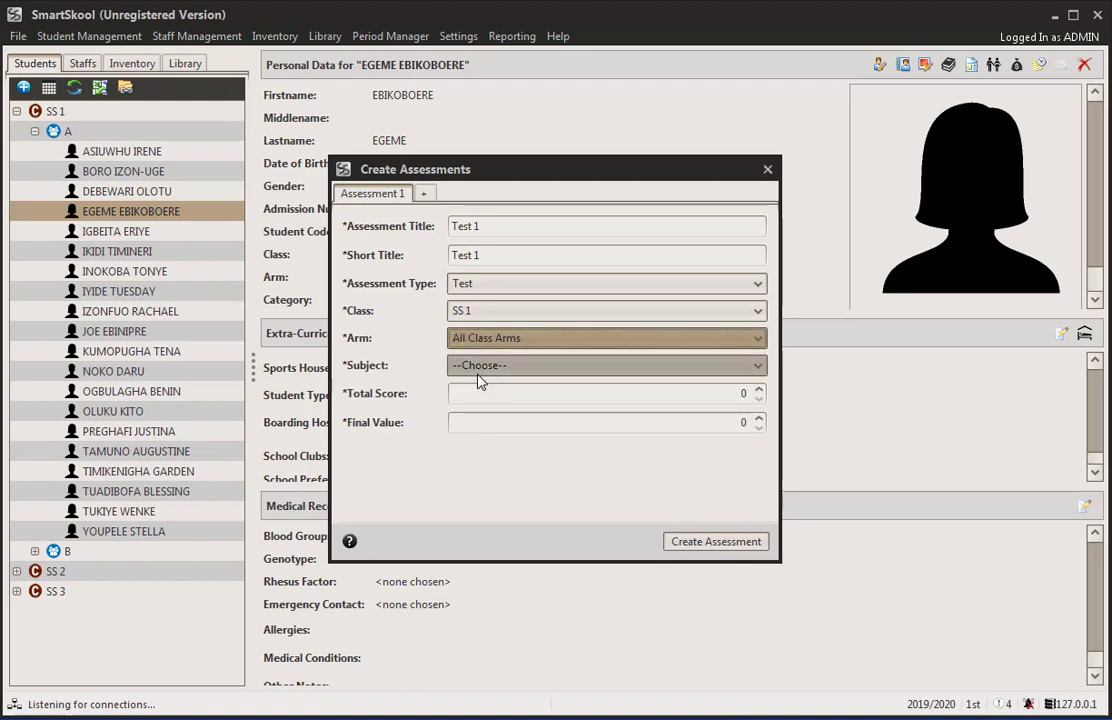
Set the assessment's subject to All Class Subjects, trying Agricultural Science as an alternative along the way.
{"action": "left_click", "coordinate": [499, 366]}
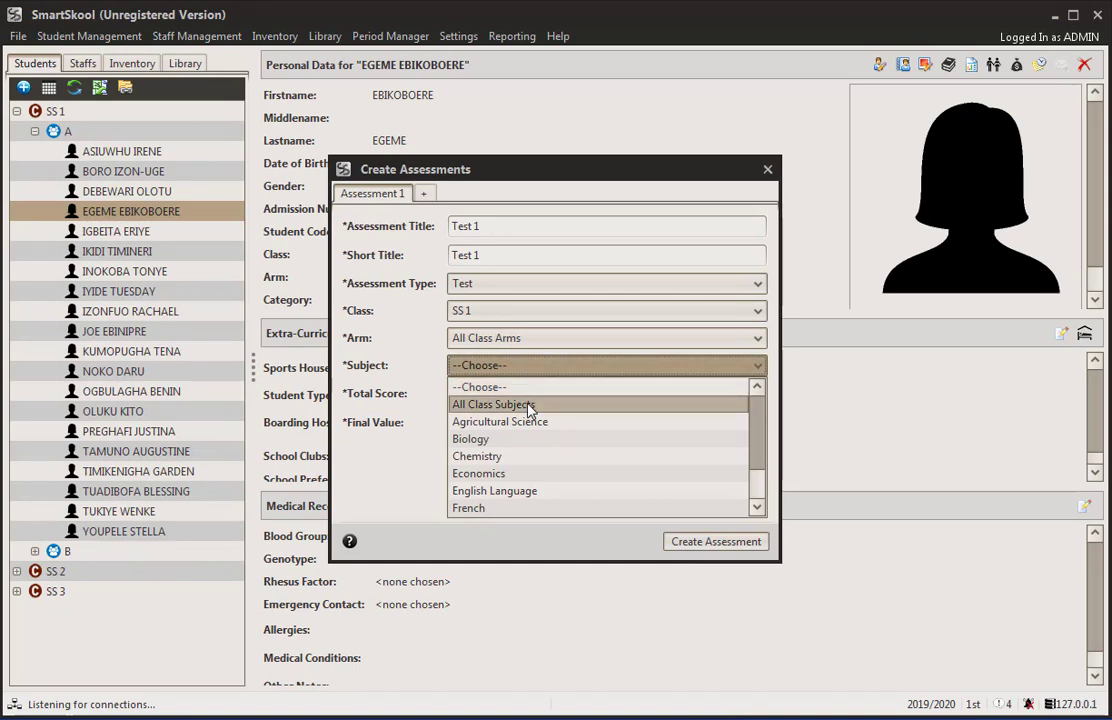
{"action": "left_click", "coordinate": [529, 406]}
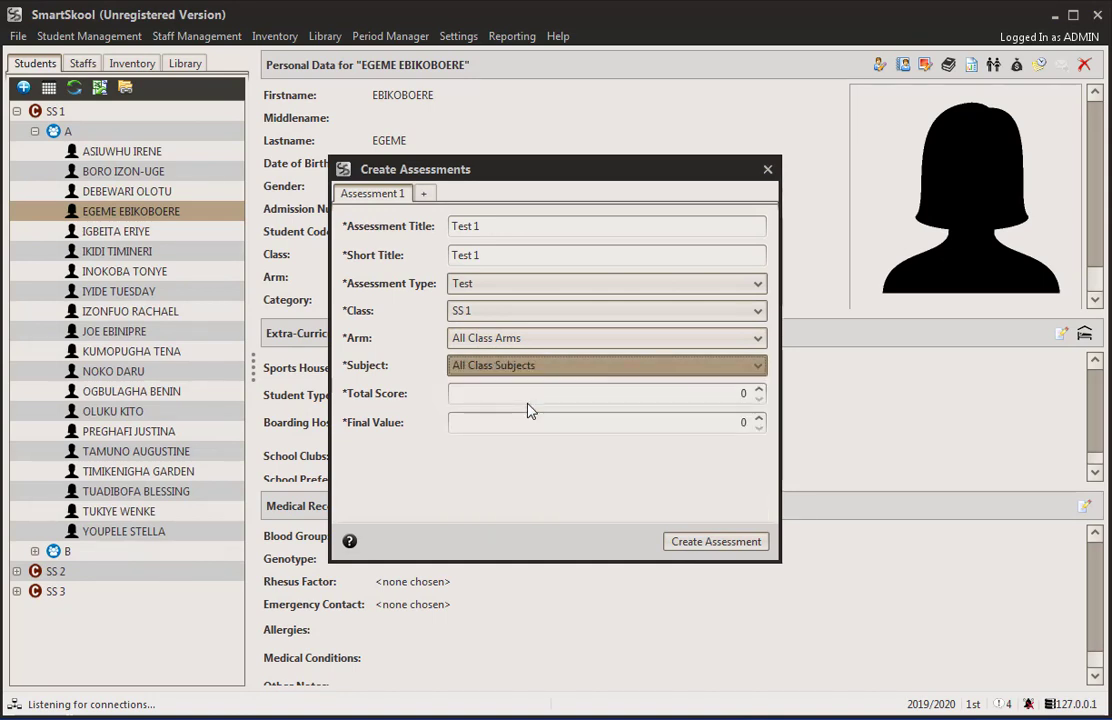
{"action": "left_click", "coordinate": [568, 368]}
{"action": "left_click", "coordinate": [575, 423]}
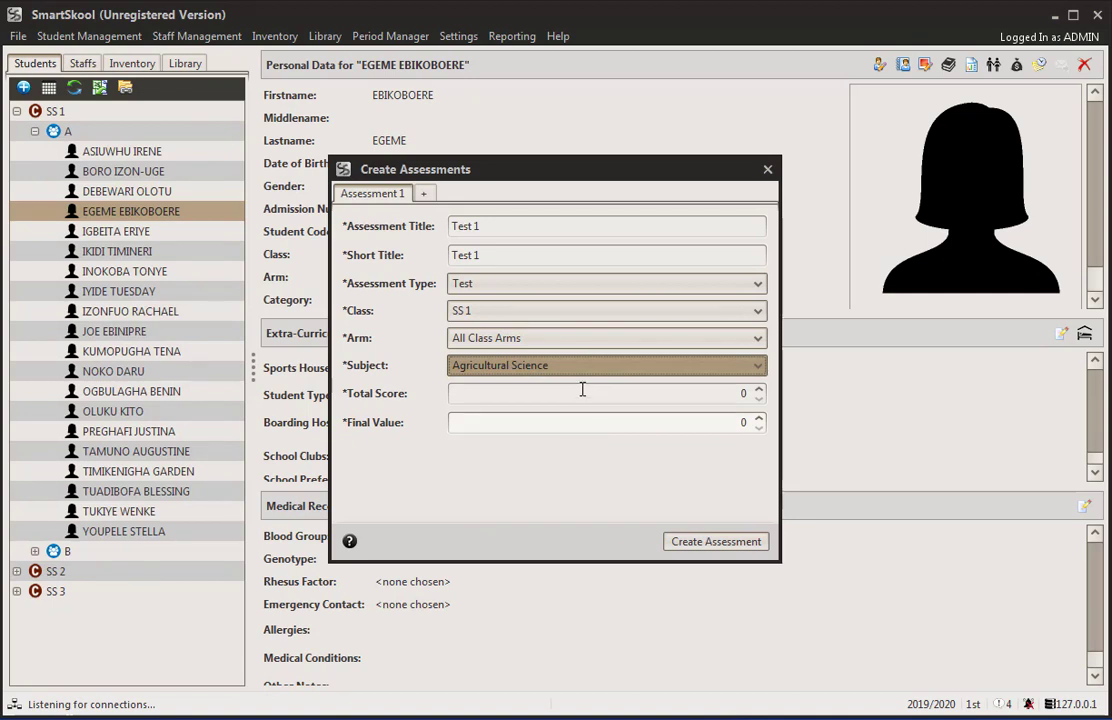
{"action": "left_click", "coordinate": [580, 378]}
{"action": "left_click", "coordinate": [558, 405]}
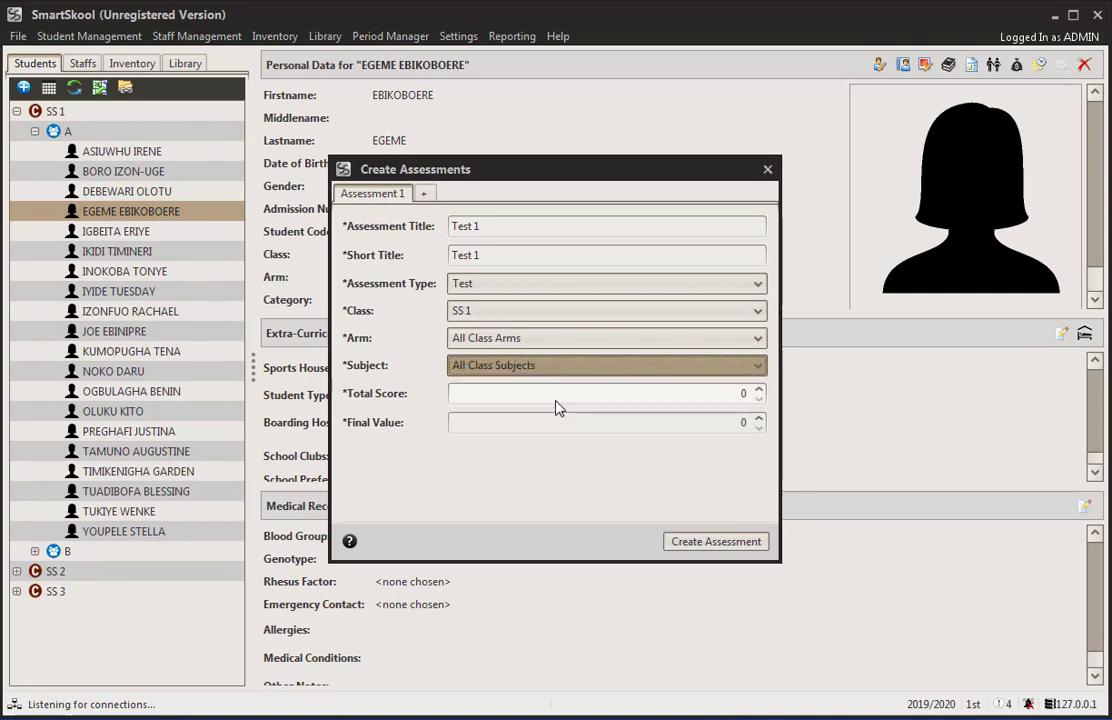
Set the Test 1 assessment's total score and final value to 10.
{"action": "left_click", "coordinate": [542, 395]}
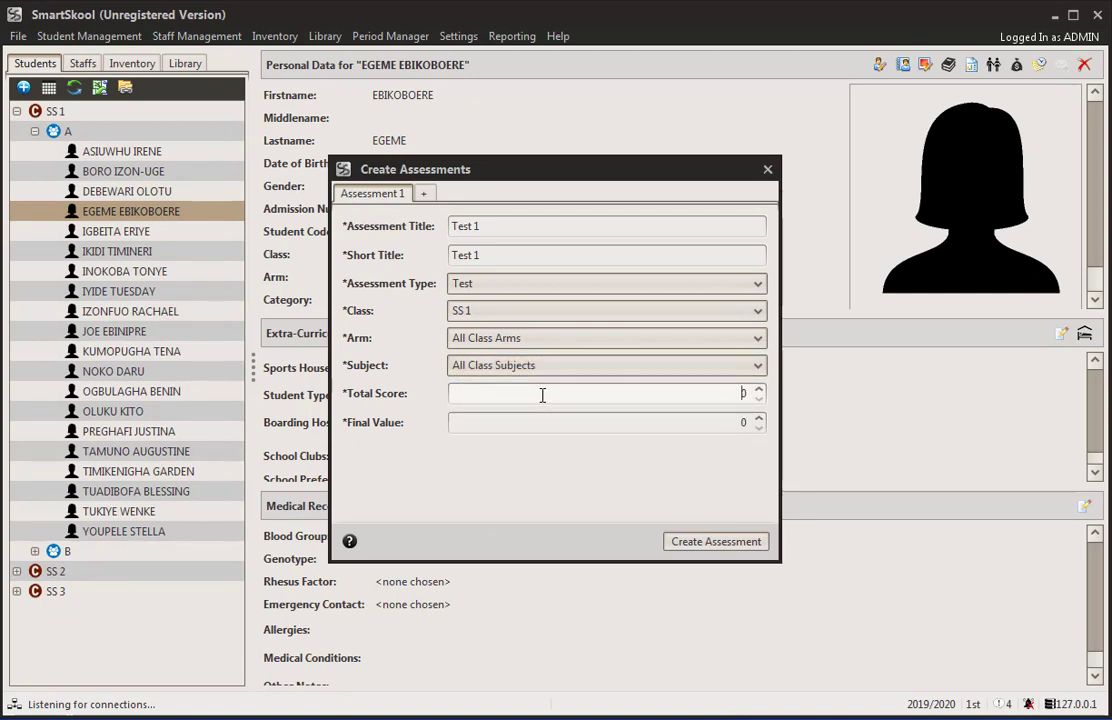
{"action": "double_click", "coordinate": [746, 392]}
{"action": "left_click", "coordinate": [732, 392]}
{"action": "type", "text": "1"}
{"action": "left_click", "coordinate": [735, 421]}
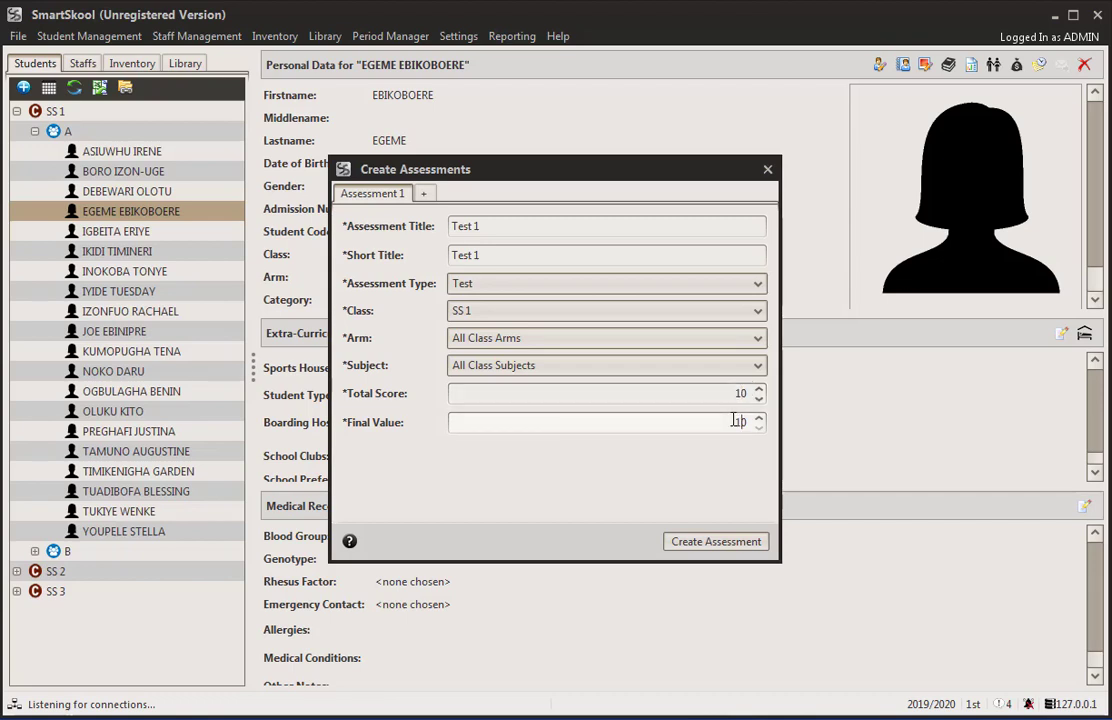
Add a second assessment titled Test 2 and set its assessment type to Test.
{"action": "left_click", "coordinate": [425, 193]}
{"action": "left_click", "coordinate": [490, 228]}
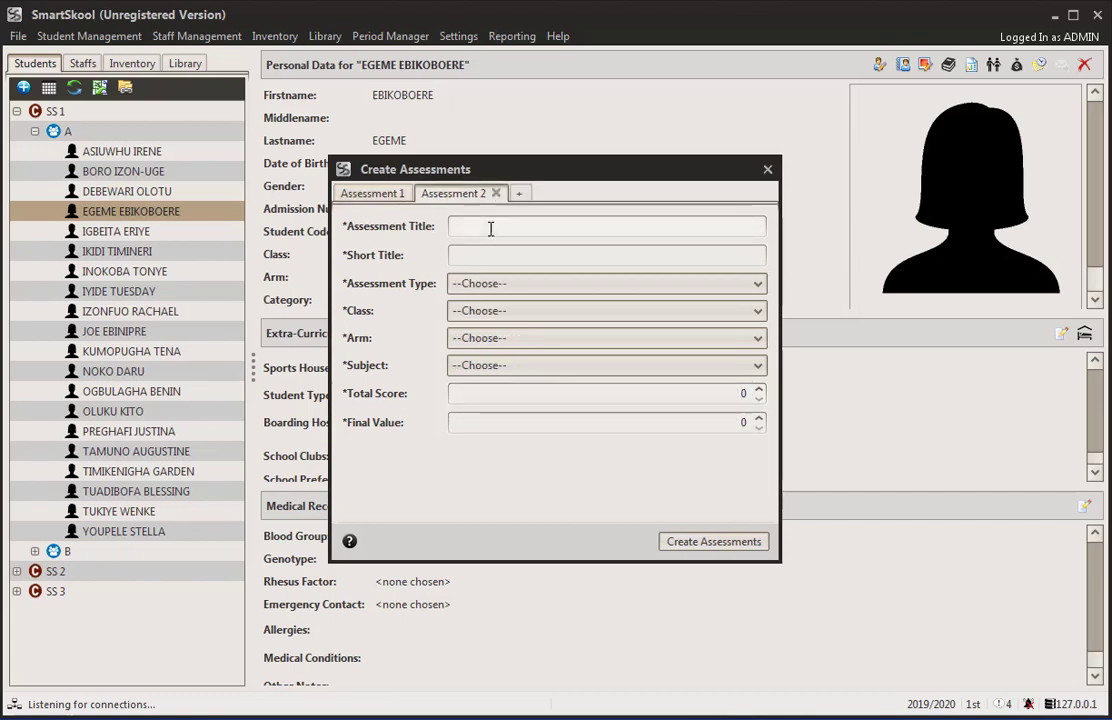
{"action": "type", "text": "Test 2"}
{"action": "left_click", "coordinate": [491, 283]}
{"action": "left_click", "coordinate": [491, 374]}
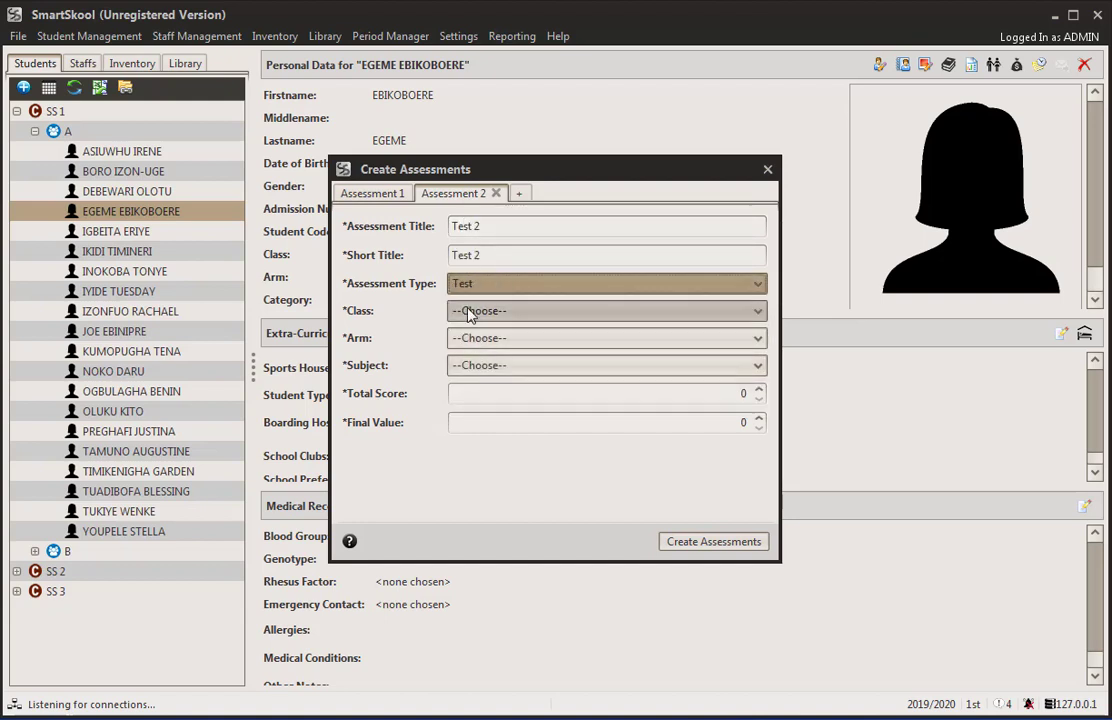
Assign Test 2 to class SS 1, All Class Arms and All Class Subjects, with total score and final value 10.
{"action": "left_click", "coordinate": [467, 310]}
{"action": "left_click", "coordinate": [470, 348]}
{"action": "left_click", "coordinate": [462, 338]}
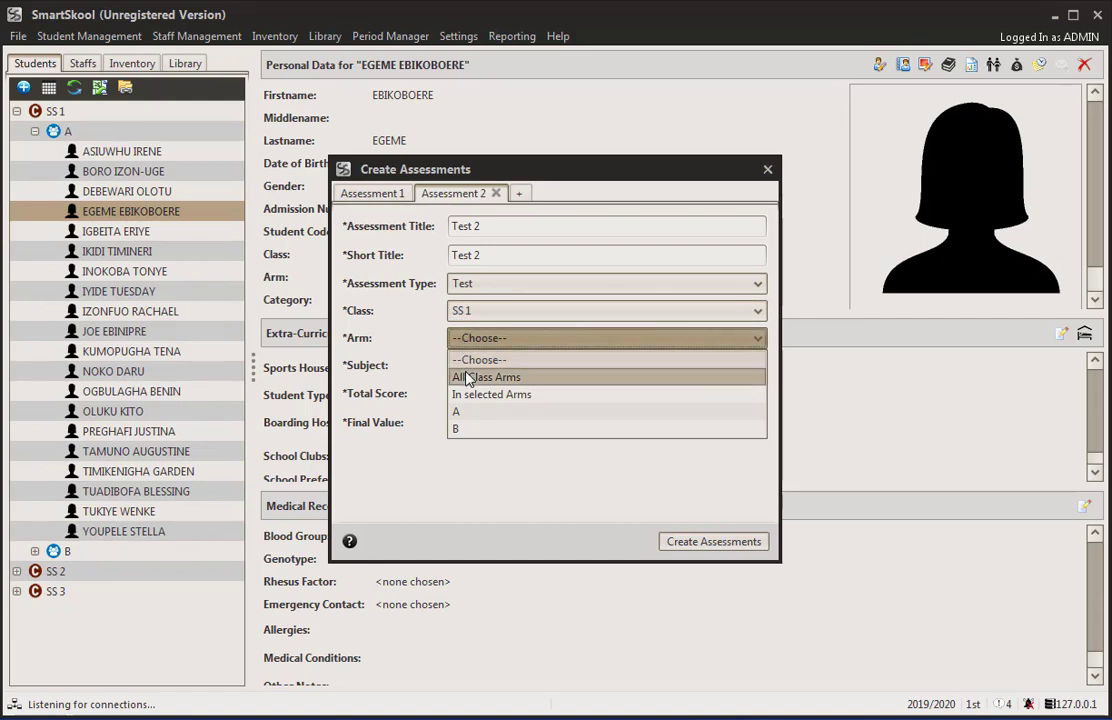
{"action": "left_click", "coordinate": [467, 378]}
{"action": "left_click", "coordinate": [467, 367]}
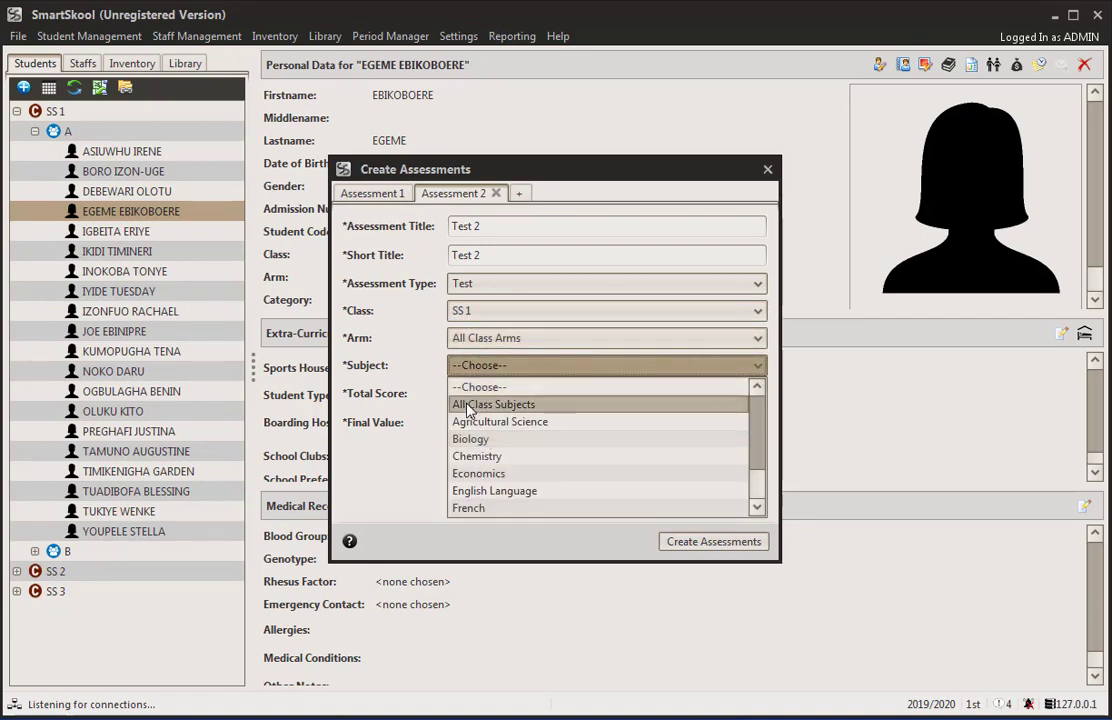
{"action": "left_click", "coordinate": [466, 405]}
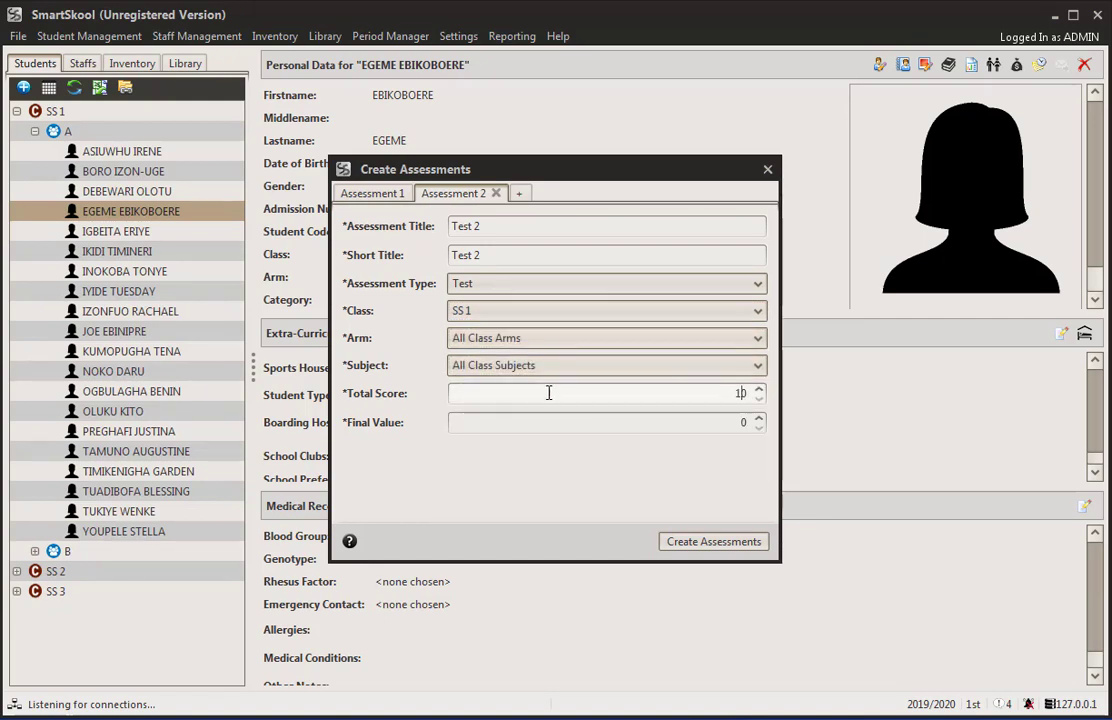
{"action": "left_click", "coordinate": [651, 421]}
{"action": "type", "text": "1"}
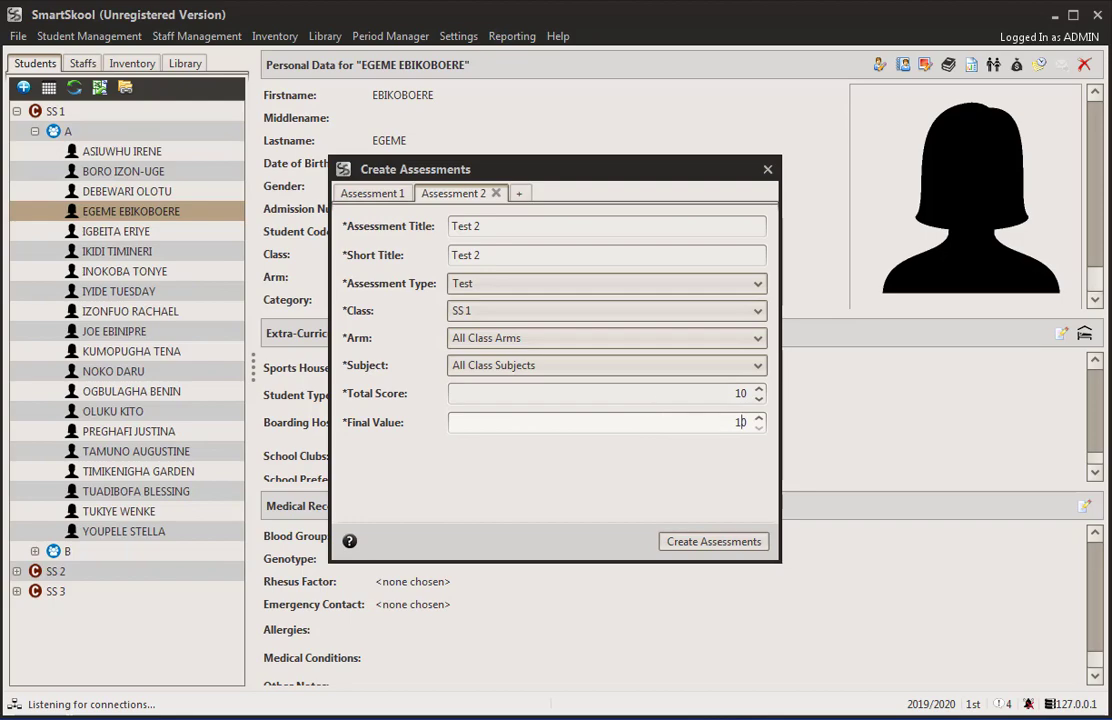
Check the score columns in the S.S. 1a Results workbook, return to SmartSkool and add a third assessment titled Assignment.
{"action": "key", "text": "alt+Tab"}
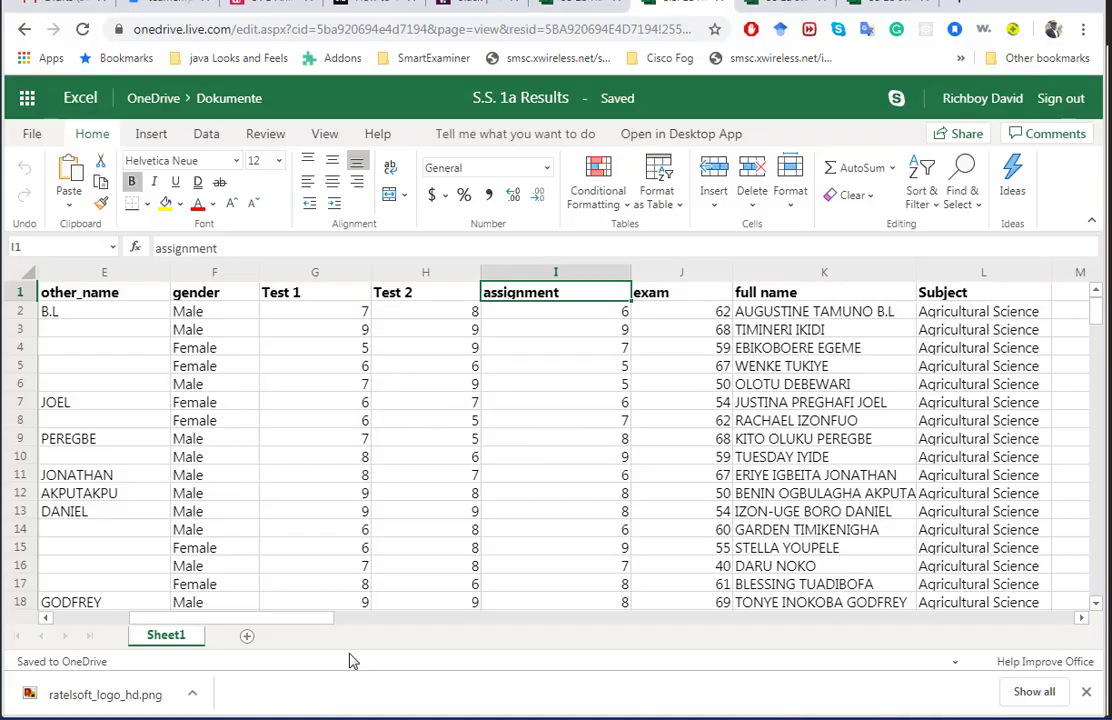
{"action": "key", "text": "alt+Tab"}
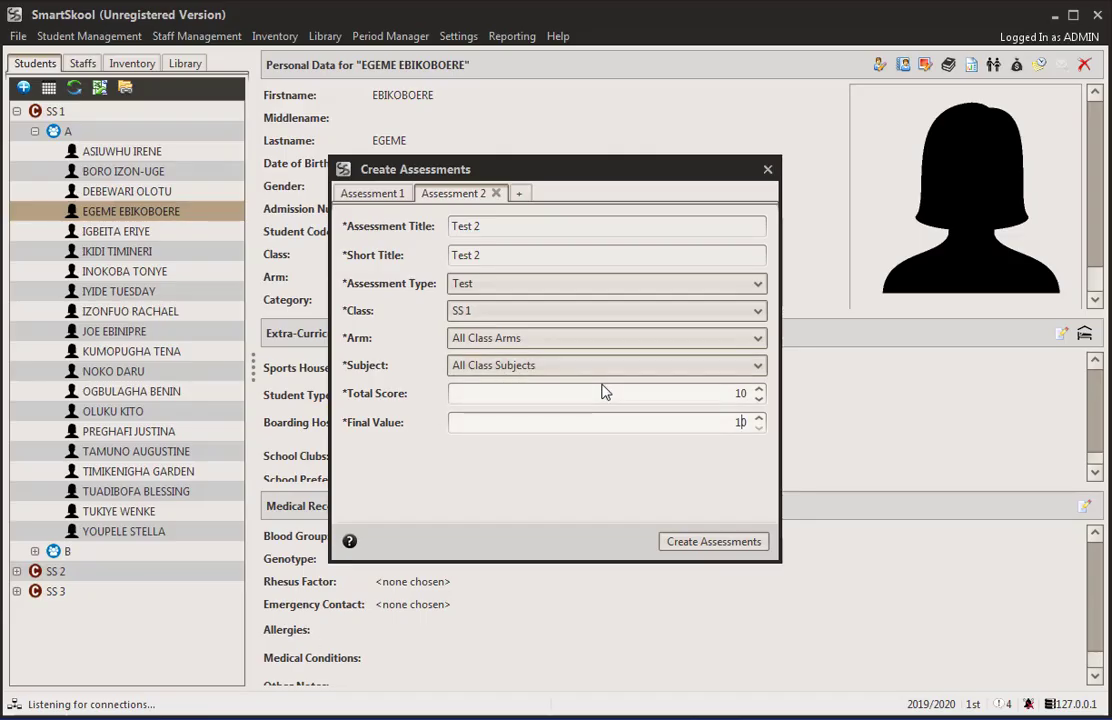
{"action": "left_click", "coordinate": [521, 193]}
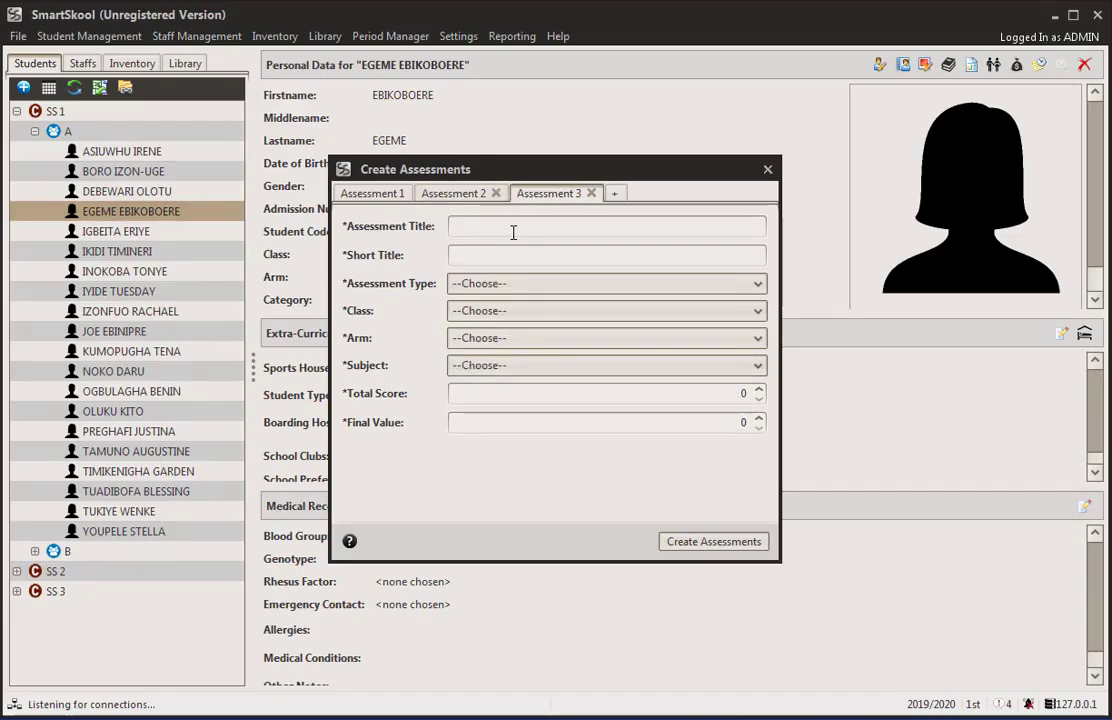
{"action": "left_click", "coordinate": [512, 230]}
{"action": "type", "text": "Assignem"}
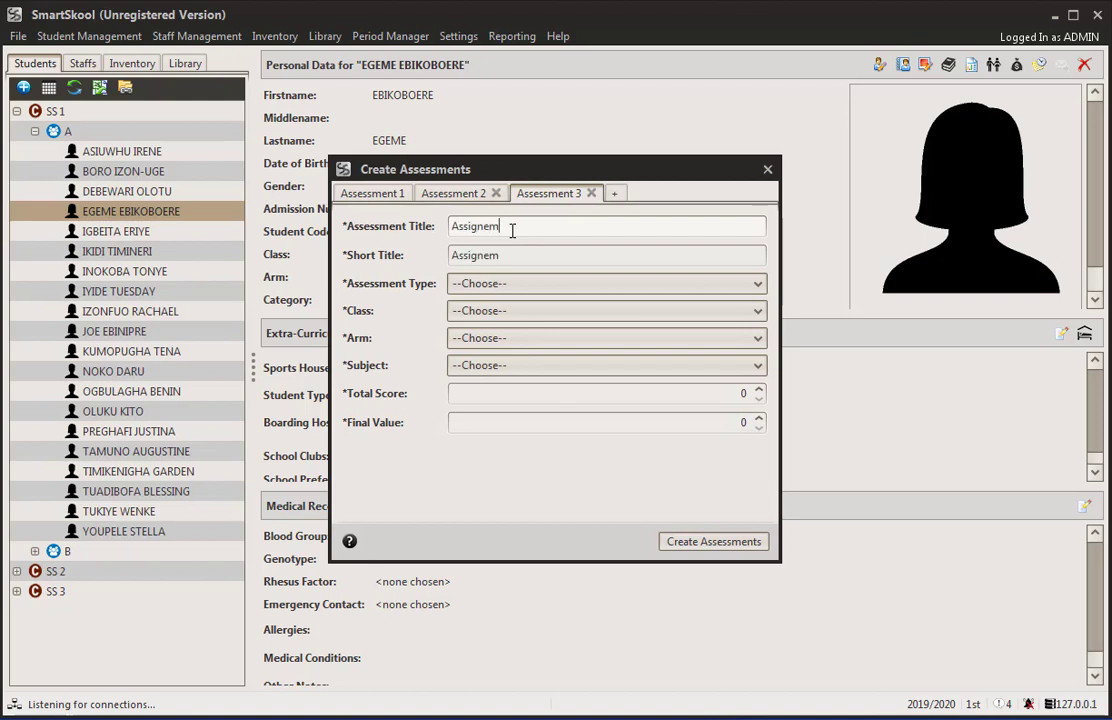
{"action": "type", "text": "nt"}
{"action": "key", "text": "BackSpace"}
{"action": "key", "text": "BackSpace"}
{"action": "key", "text": "BackSpace"}
{"action": "key", "text": "BackSpace"}
{"action": "type", "text": "ment"}
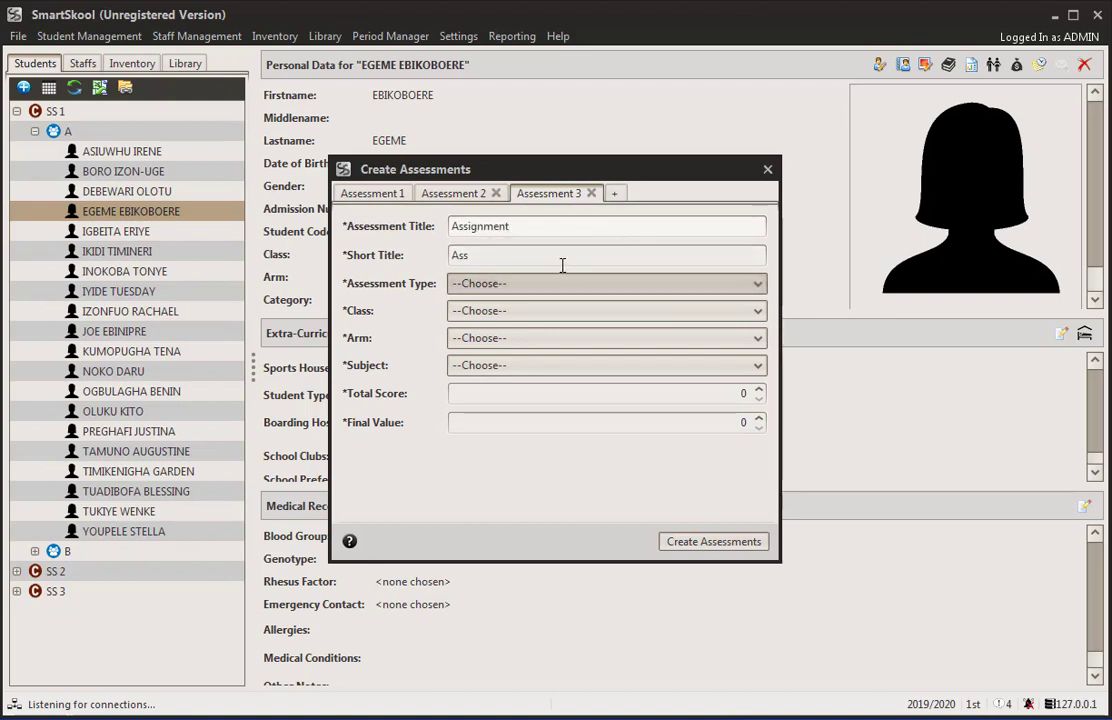
{"action": "left_click", "coordinate": [555, 253]}
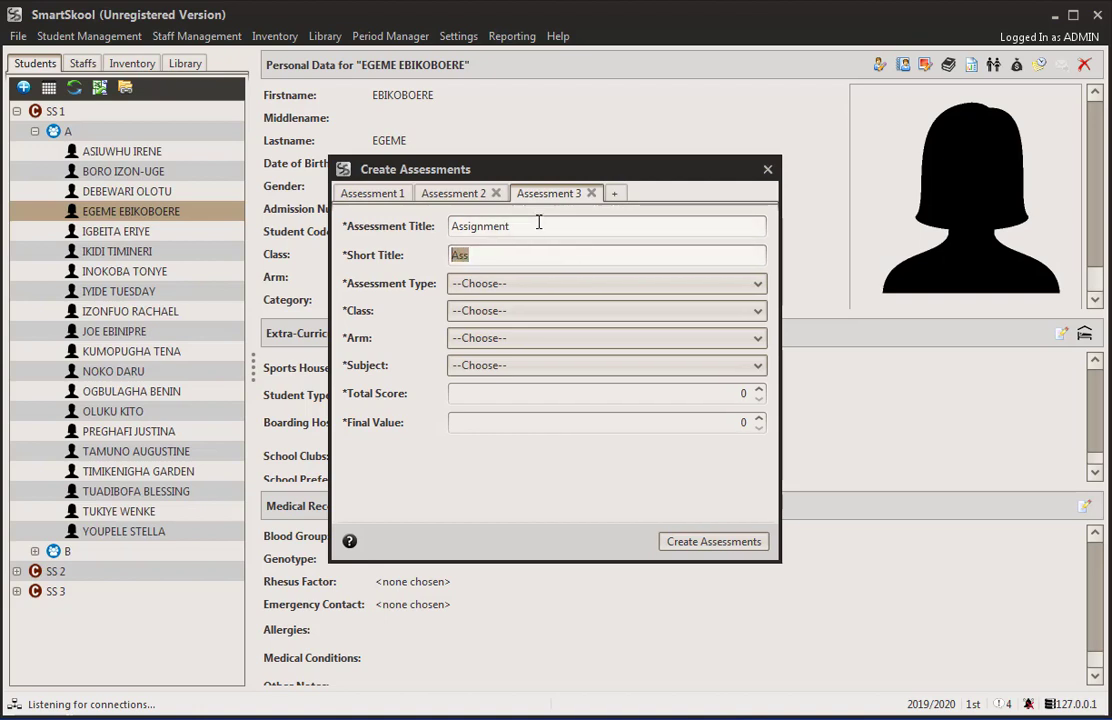
{"action": "left_click_drag", "start_coordinate": [539, 225], "coordinate": [414, 225]}
{"action": "left_click_drag", "start_coordinate": [489, 258], "coordinate": [427, 258]}
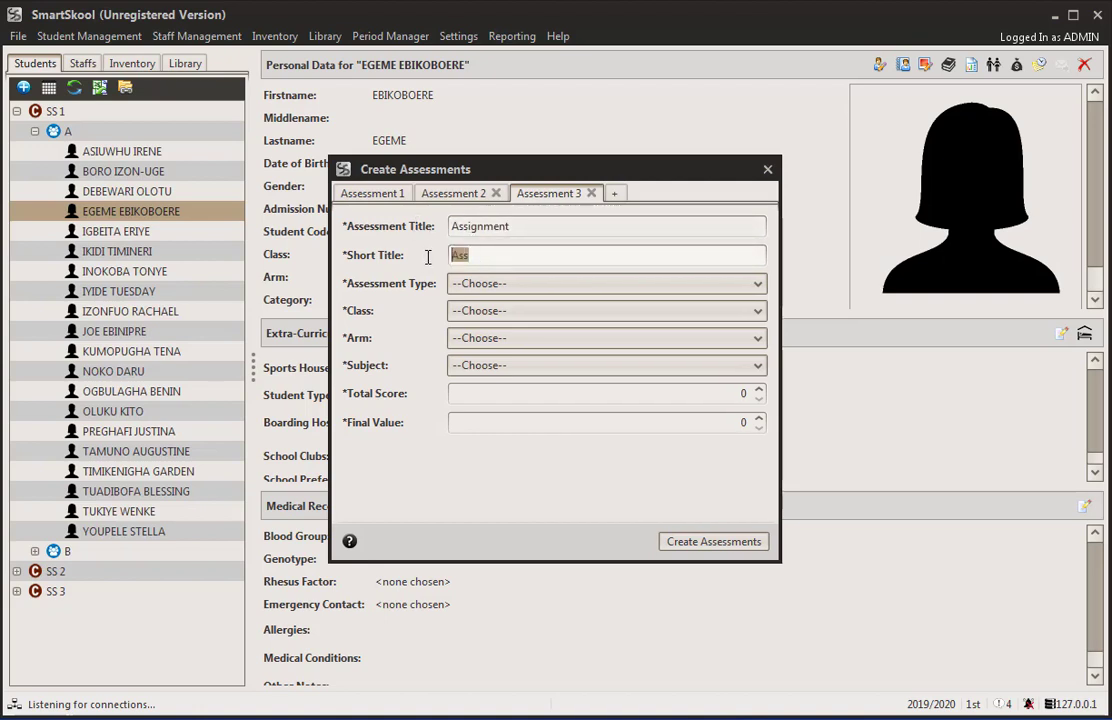
Set the third assessment's type to Assignment, class to SS 1, arm to All Class Arms and subject to All Class Subjects.
{"action": "left_click", "coordinate": [577, 288]}
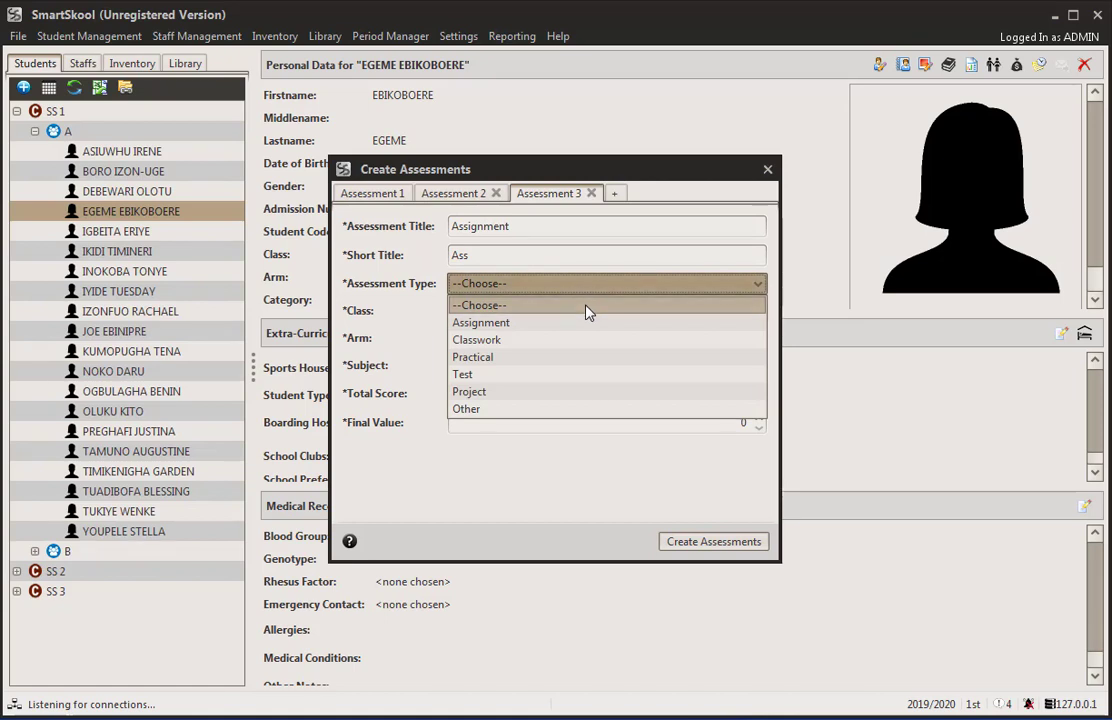
{"action": "left_click", "coordinate": [579, 323]}
{"action": "left_click", "coordinate": [603, 312]}
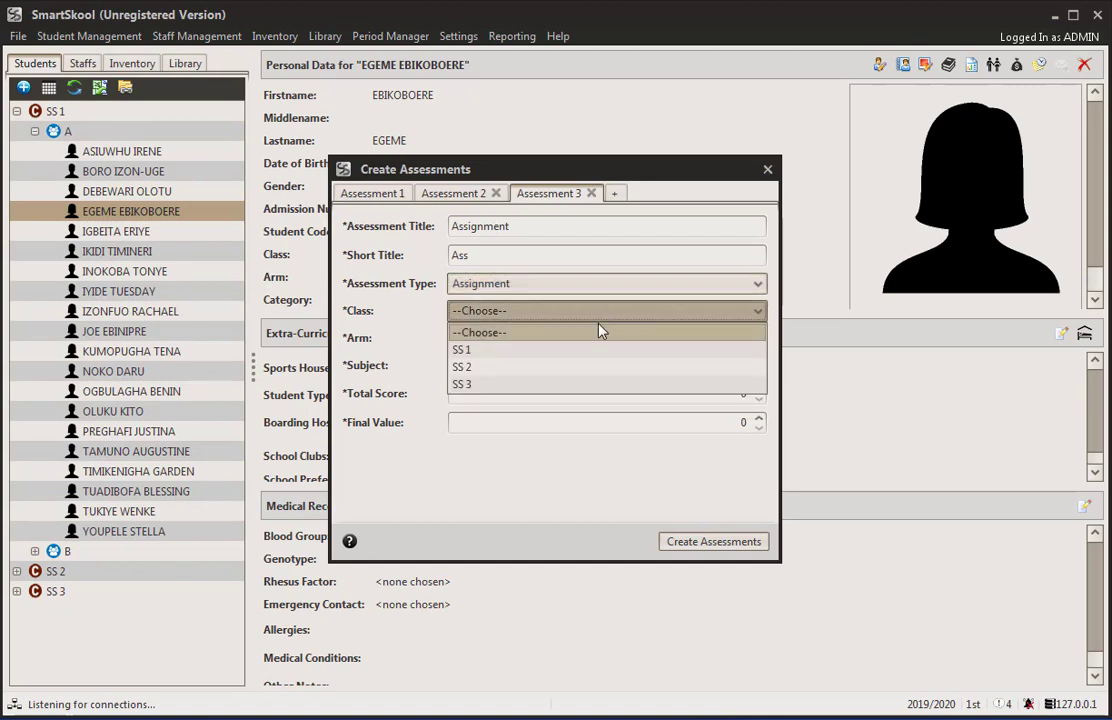
{"action": "left_click", "coordinate": [591, 349]}
{"action": "left_click", "coordinate": [561, 340]}
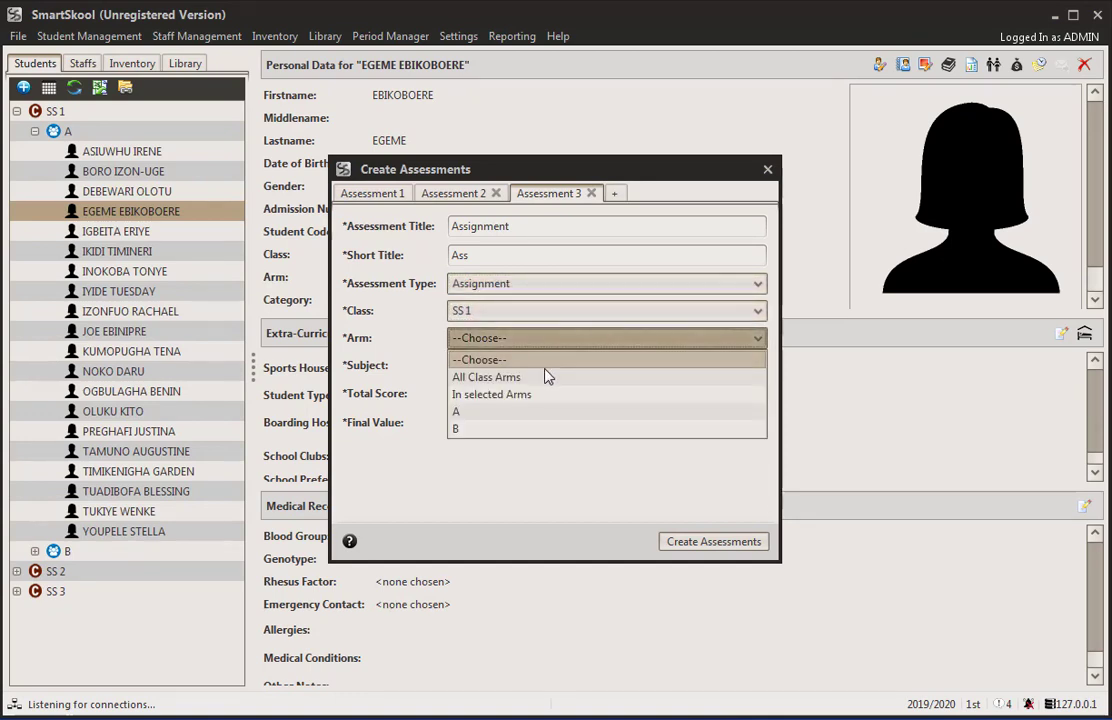
{"action": "left_click", "coordinate": [546, 376]}
{"action": "left_click", "coordinate": [553, 368]}
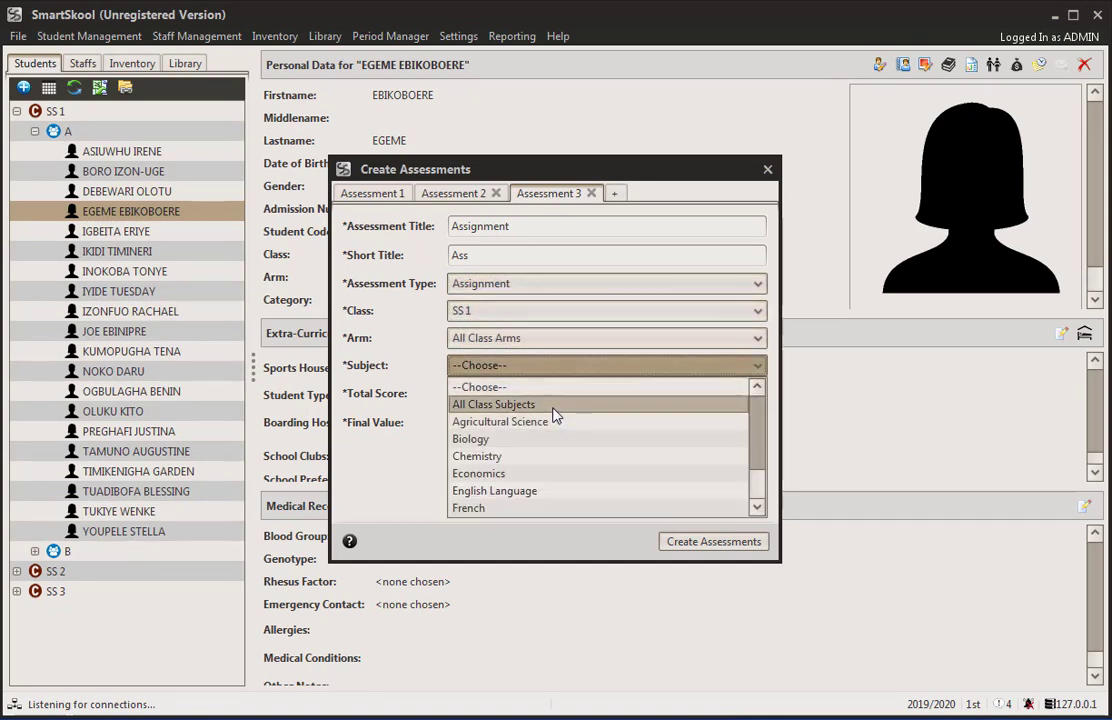
{"action": "left_click", "coordinate": [556, 406]}
Set the Assignment's total score and final value to 10 and create all three assessments.
{"action": "left_click", "coordinate": [739, 391]}
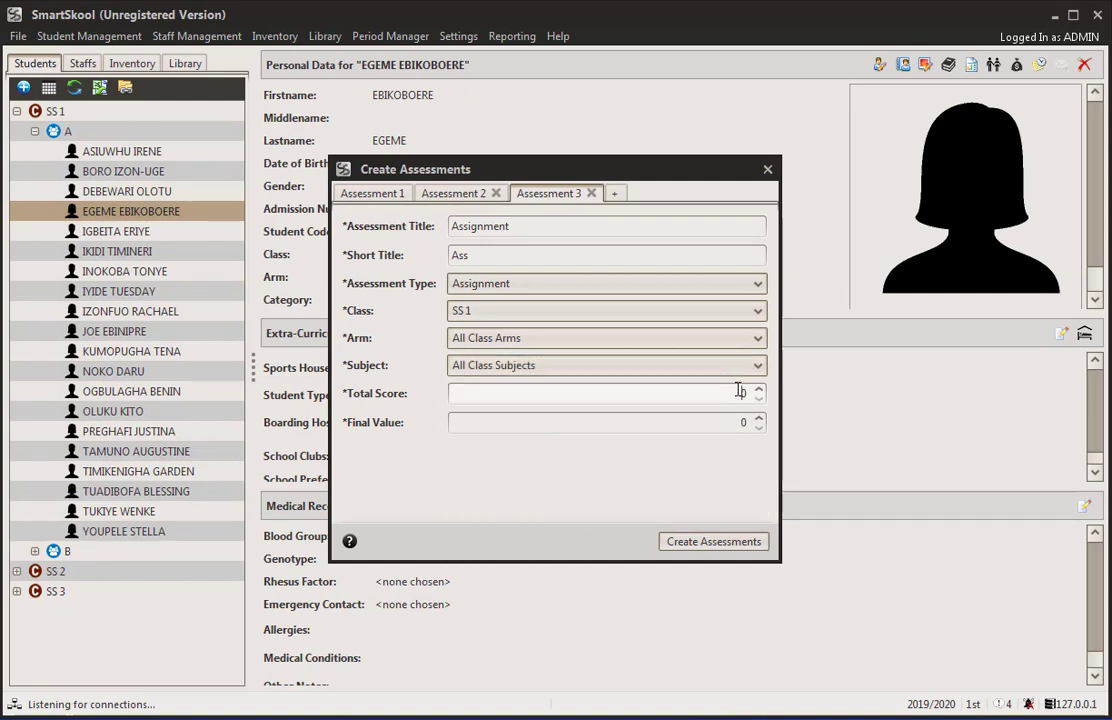
{"action": "type", "text": "10"}
{"action": "left_click", "coordinate": [739, 420]}
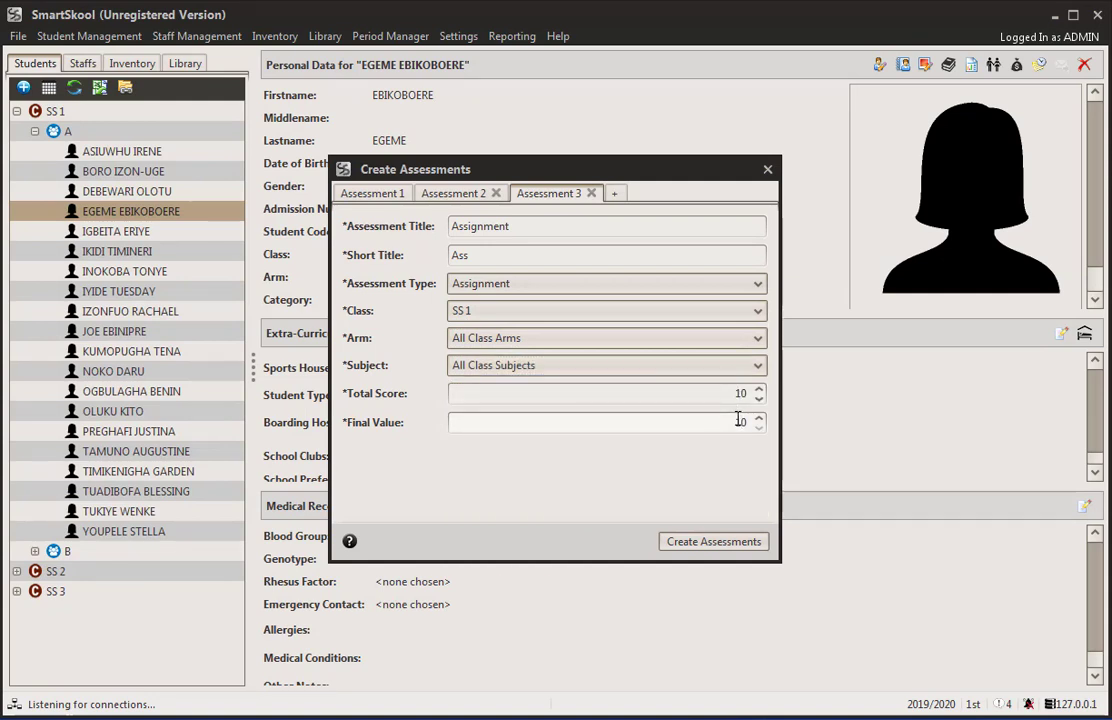
{"action": "left_click", "coordinate": [716, 543]}
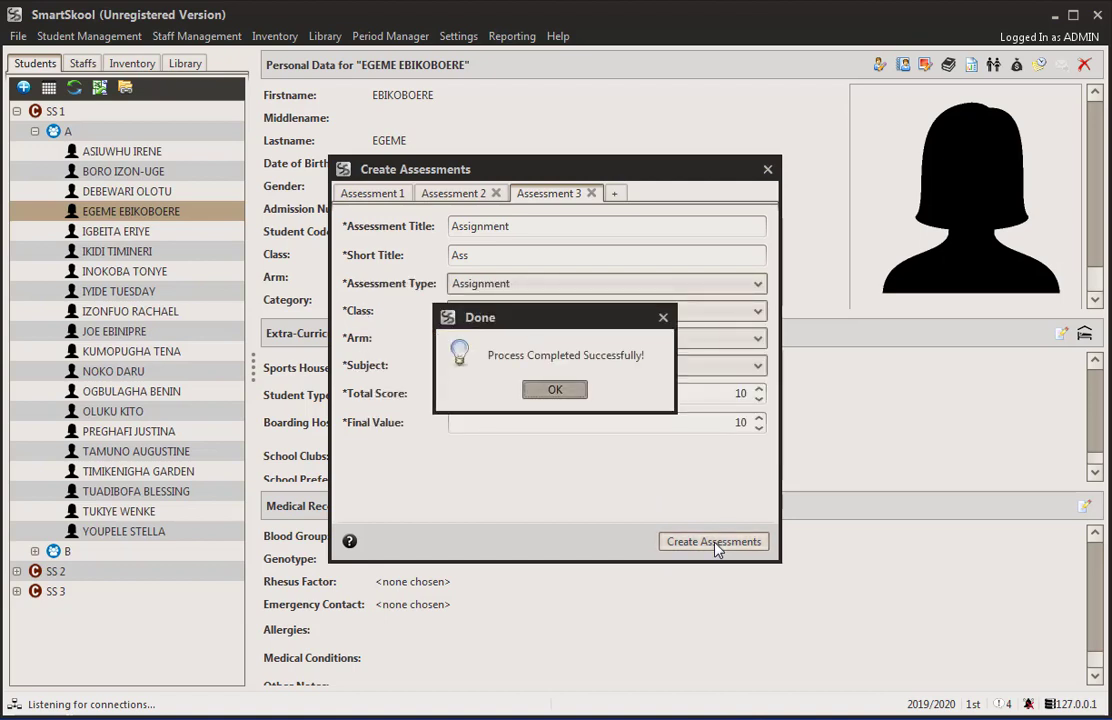
{"action": "left_click", "coordinate": [555, 391]}
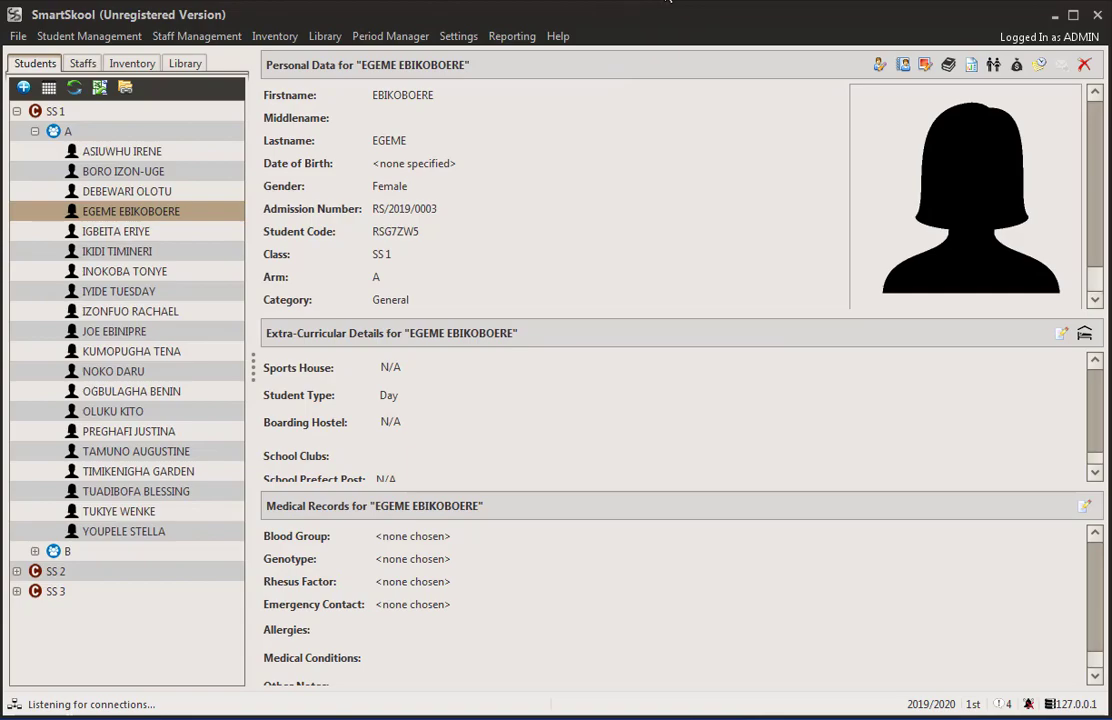
Locate the SS 1b Results.xlsx and S.S. 1a Results.xlsx files on the desktop and return to SmartSkool.
{"action": "left_click", "coordinate": [668, 1]}
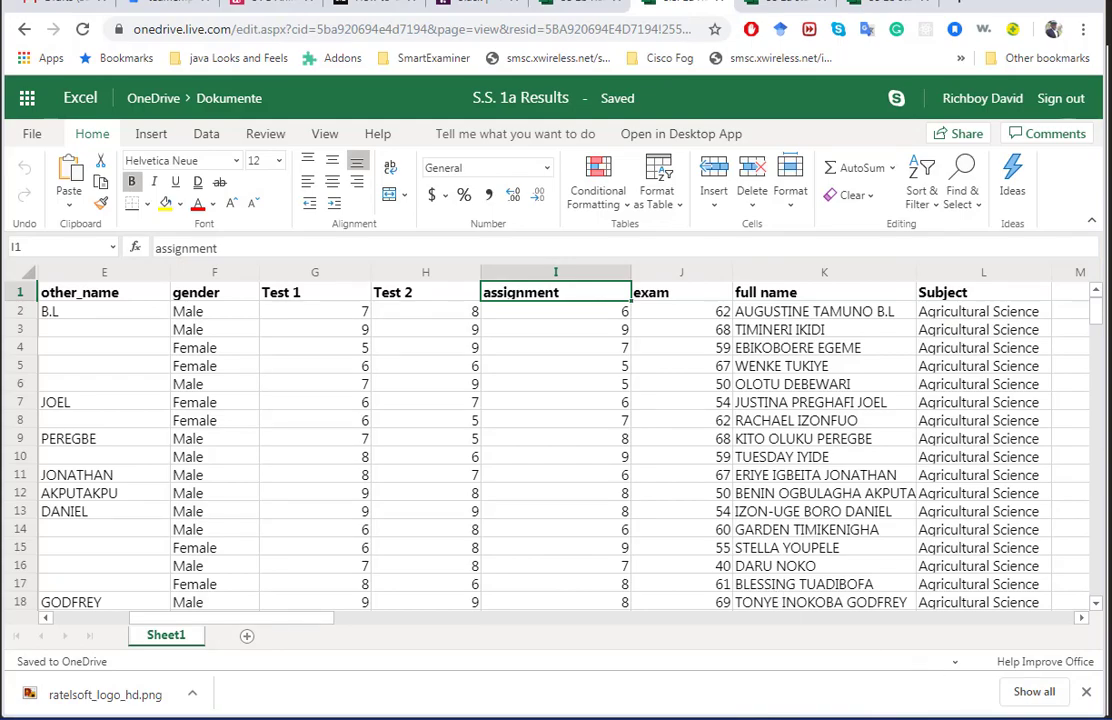
{"action": "key", "text": "super+d"}
{"action": "left_click_drag", "start_coordinate": [489, 245], "coordinate": [669, 443]}
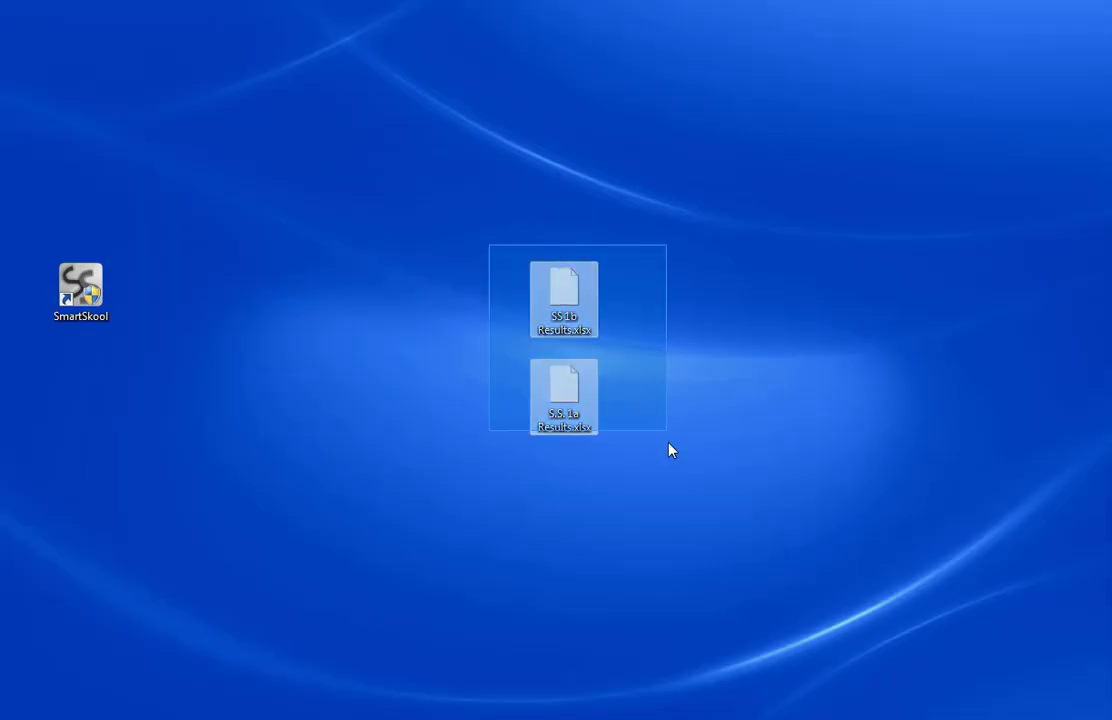
{"action": "left_click", "coordinate": [570, 405]}
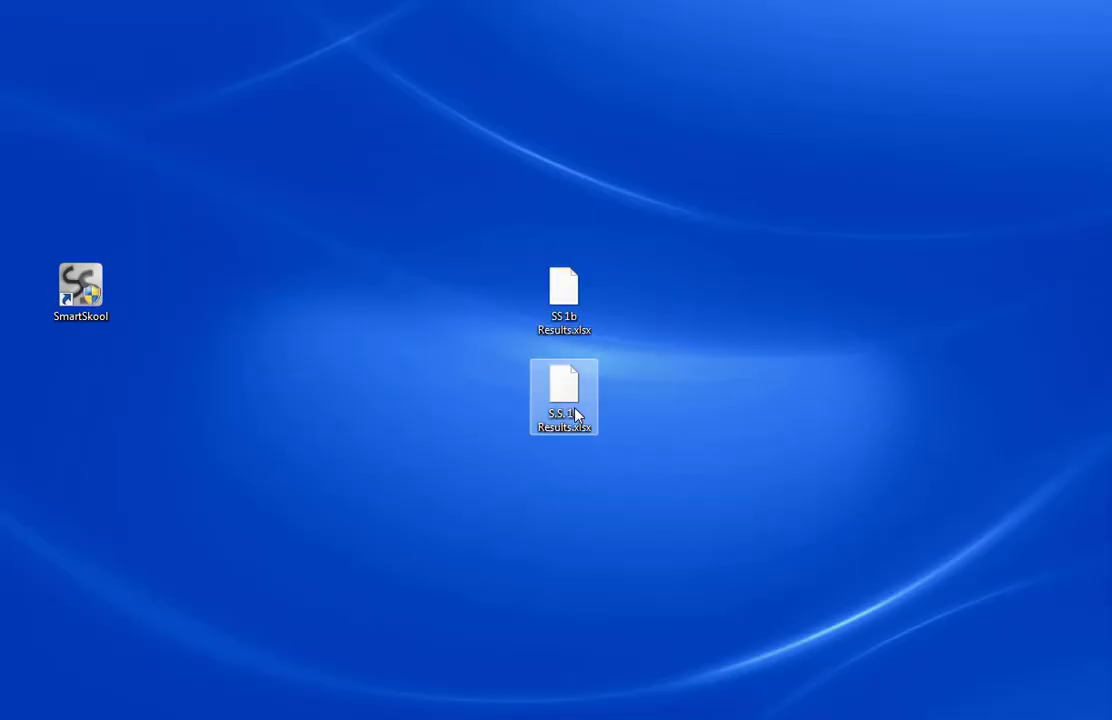
{"action": "left_click", "coordinate": [562, 300]}
{"action": "left_click", "coordinate": [330, 560]}
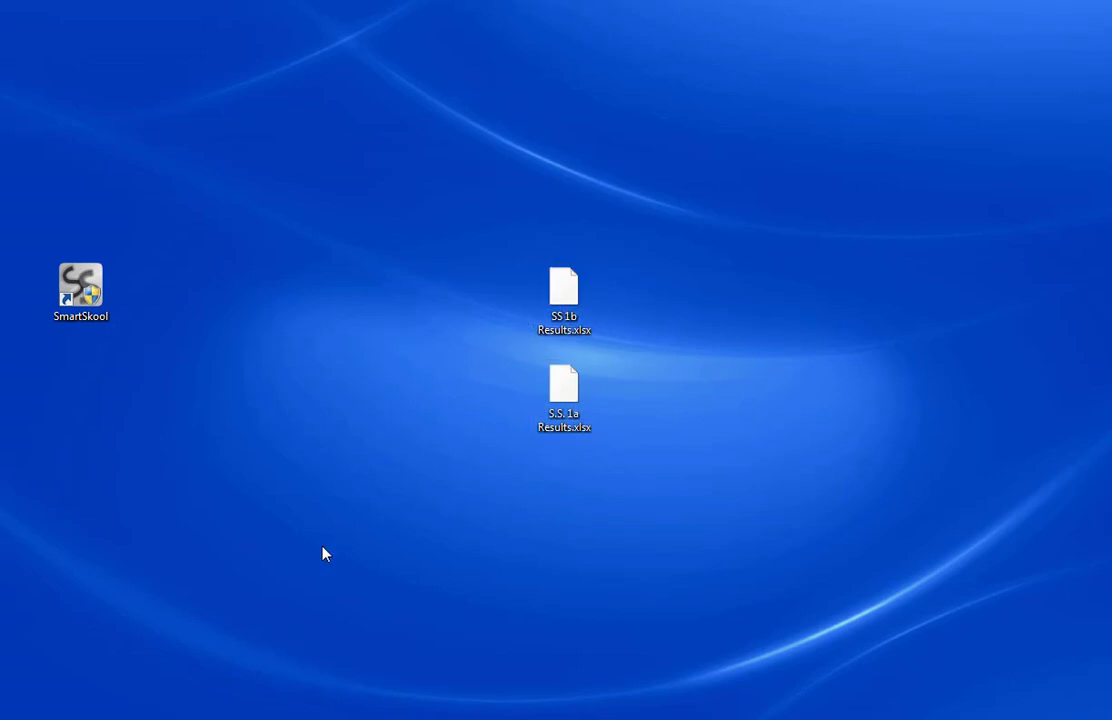
{"action": "key", "text": "alt+Tab"}
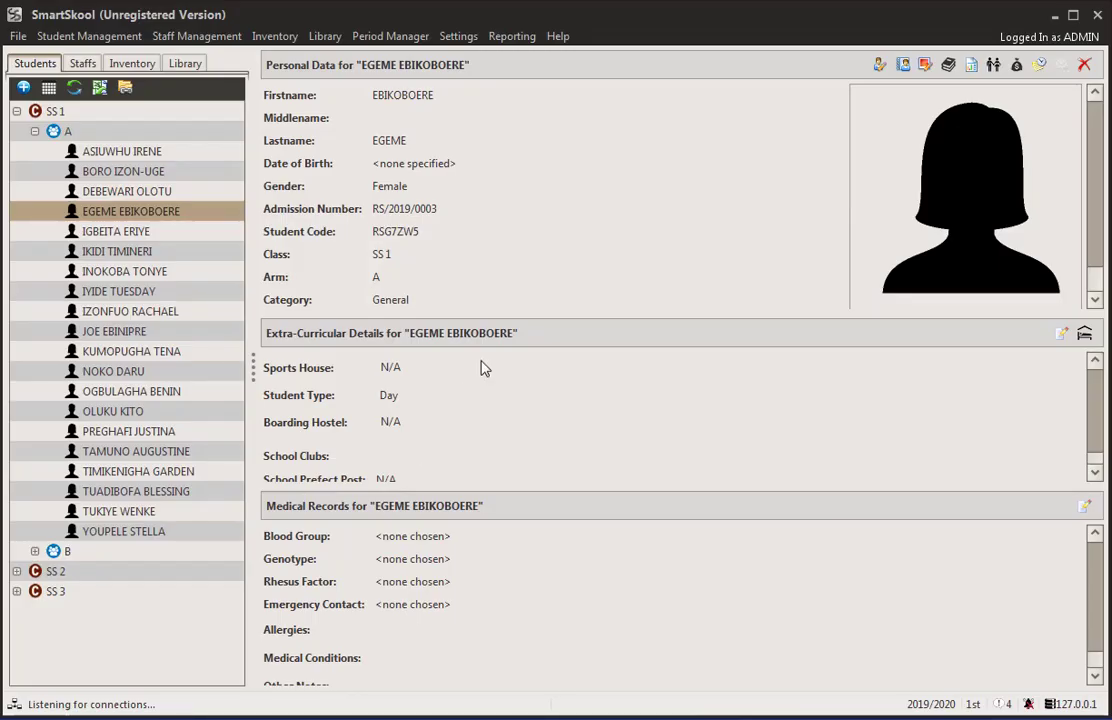
Start importing student results, choosing class SS 1 and arm A as the target.
{"action": "left_click", "coordinate": [91, 40]}
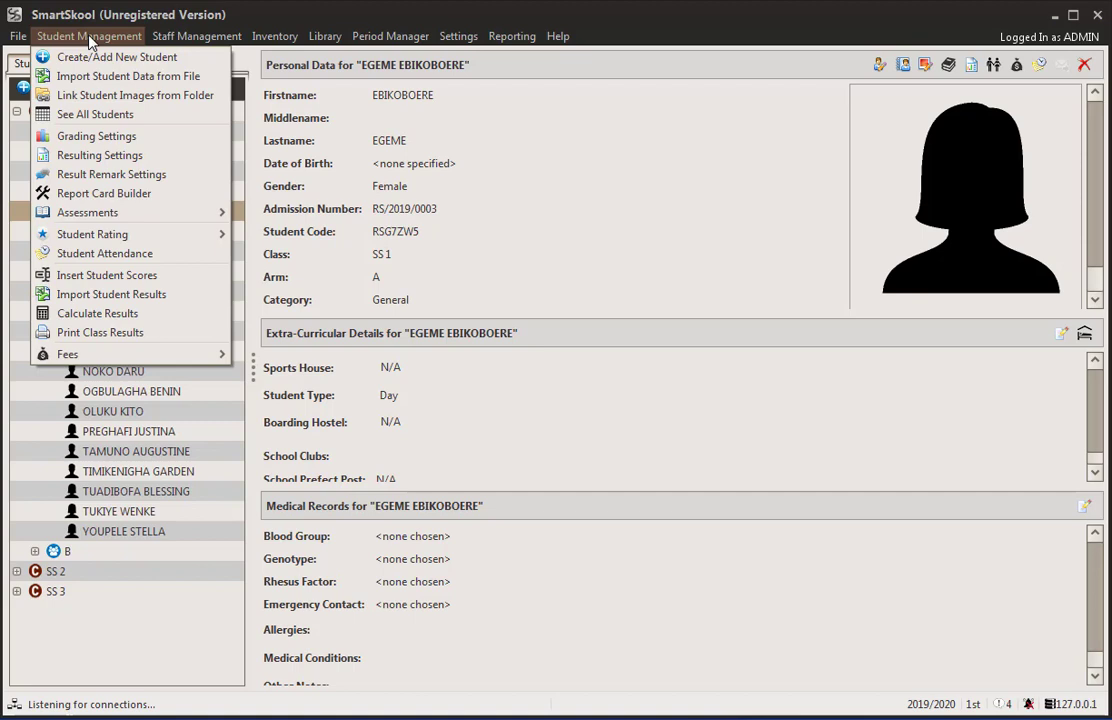
{"action": "left_click", "coordinate": [112, 296]}
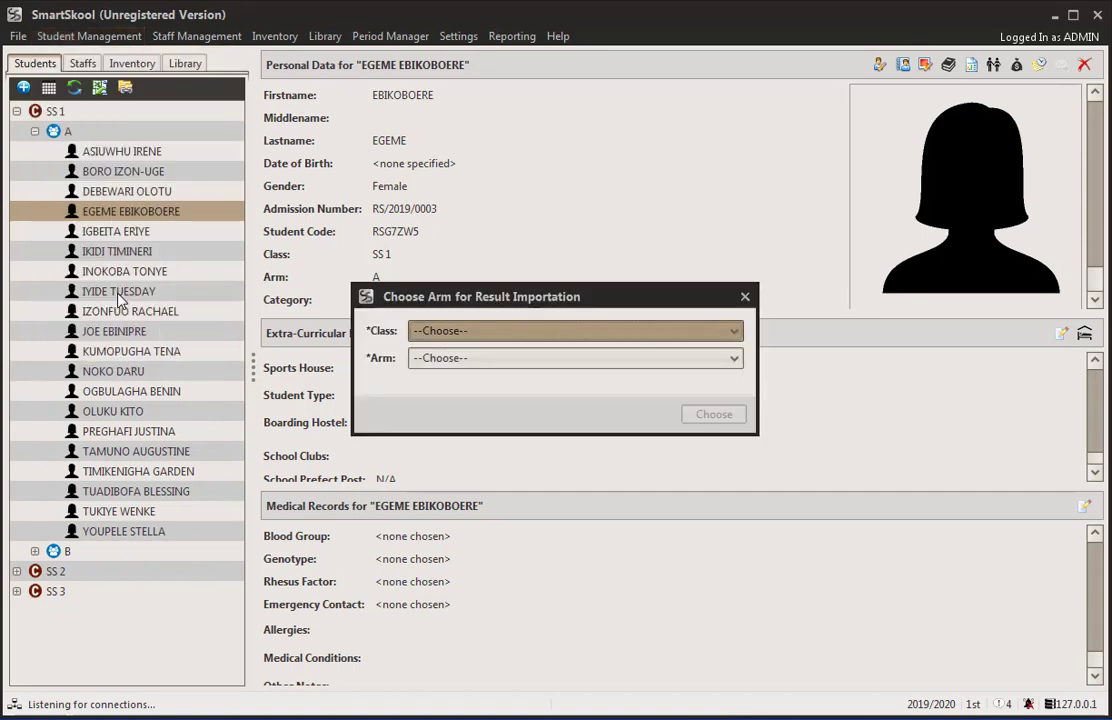
{"action": "left_click", "coordinate": [573, 335]}
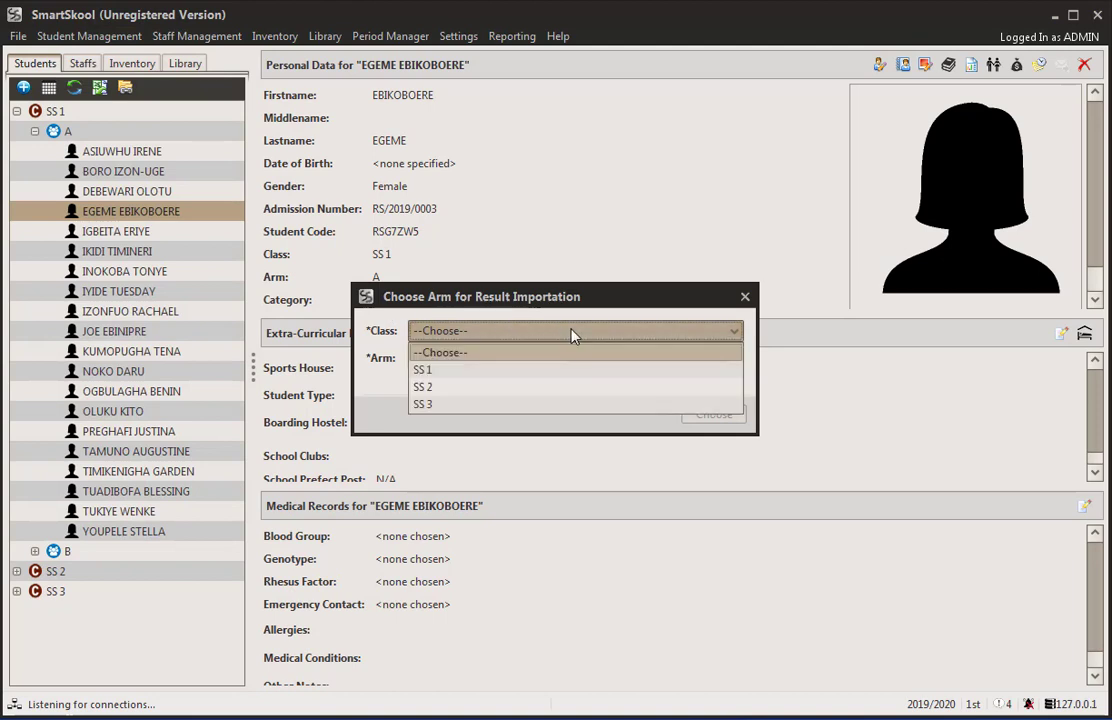
{"action": "left_click", "coordinate": [556, 369]}
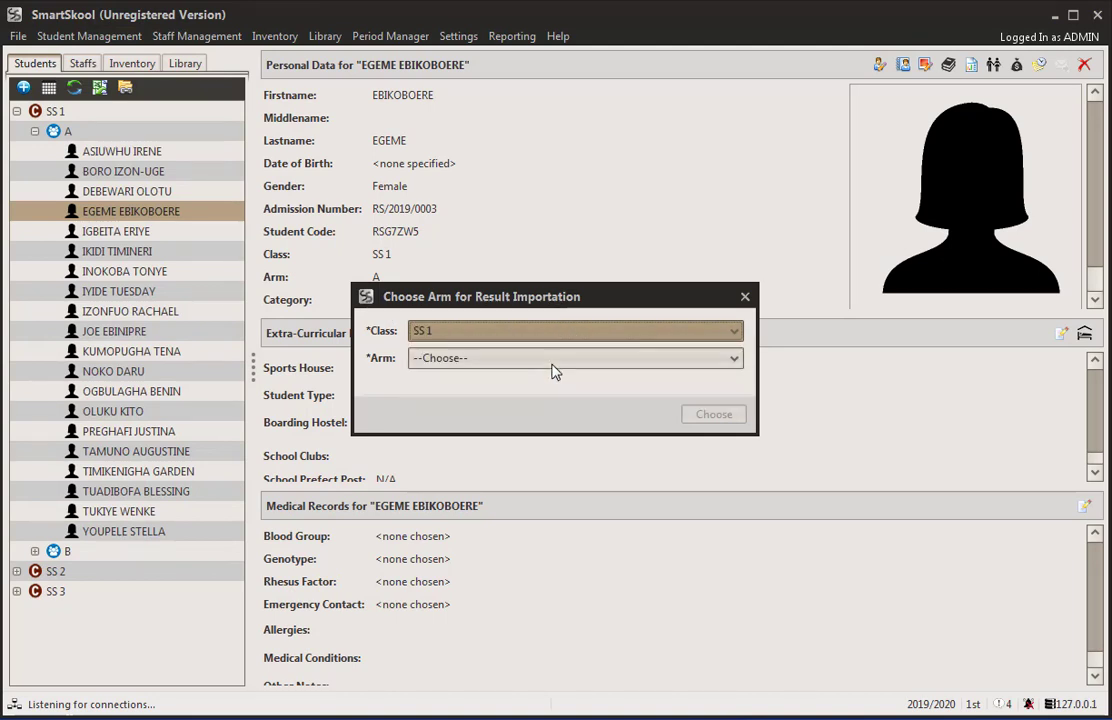
{"action": "left_click", "coordinate": [563, 362]}
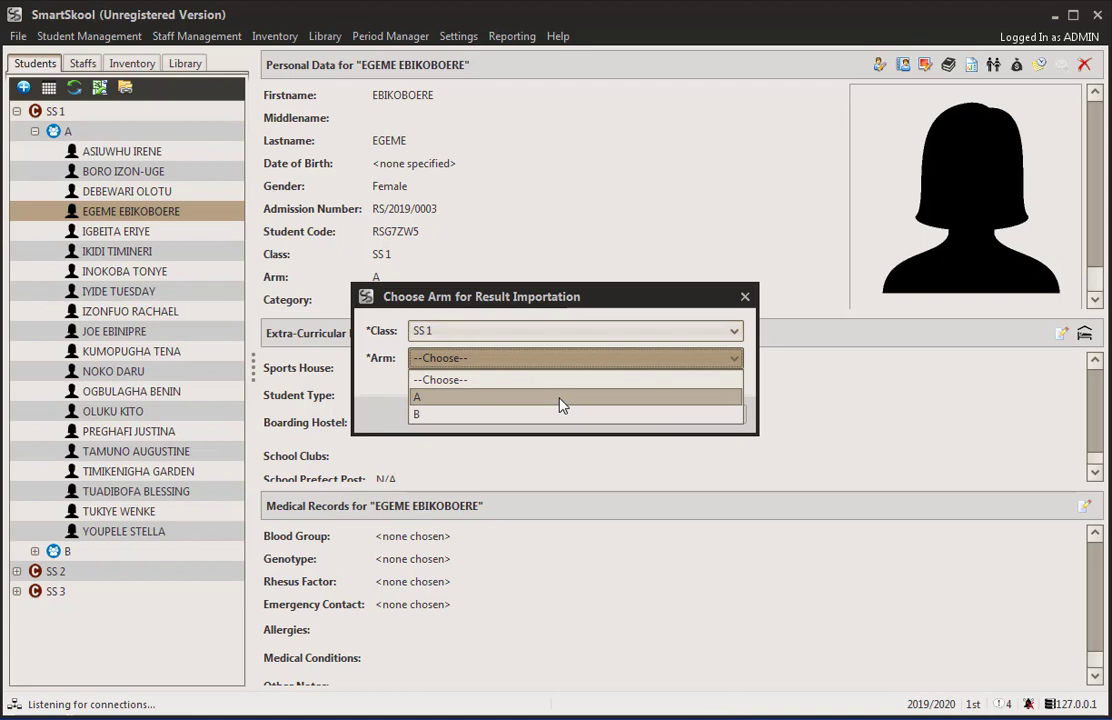
{"action": "left_click", "coordinate": [560, 404]}
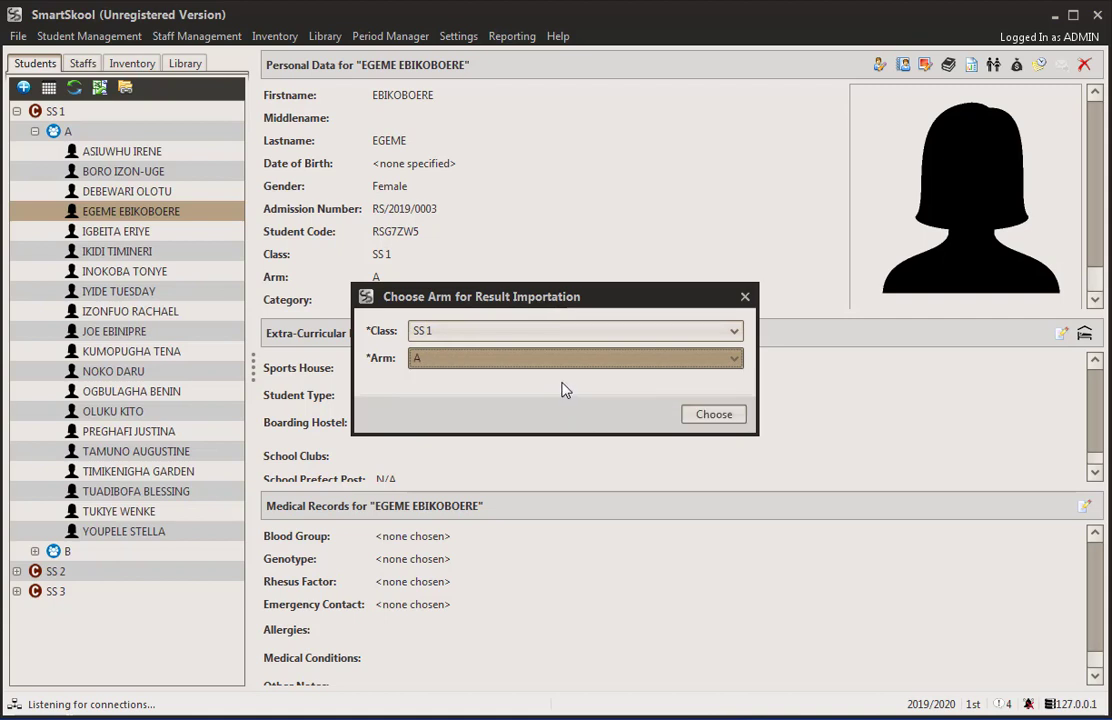
Switch to the S.S. 1a Results workbook in Excel and examine its Subject column, selecting the first subject entry.
{"action": "left_click", "coordinate": [136, 716]}
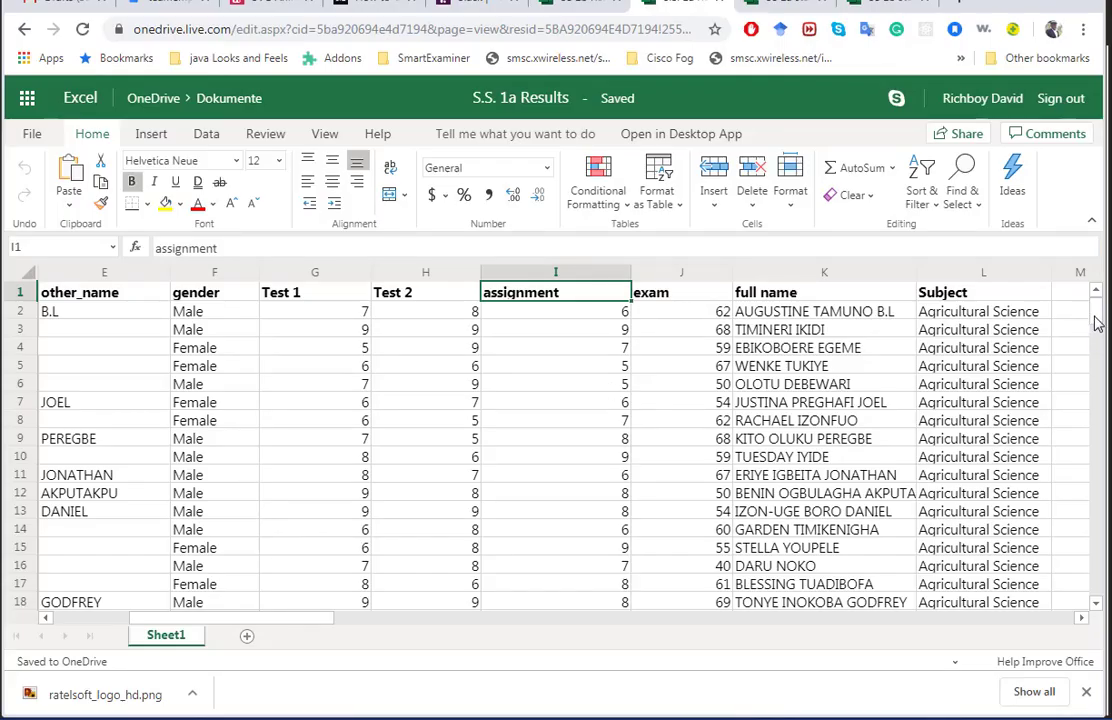
{"action": "scroll", "coordinate": [1095, 318], "scroll_direction": "down", "scroll_amount": 2}
{"action": "scroll", "coordinate": [1040, 335], "scroll_direction": "up", "scroll_amount": 2}
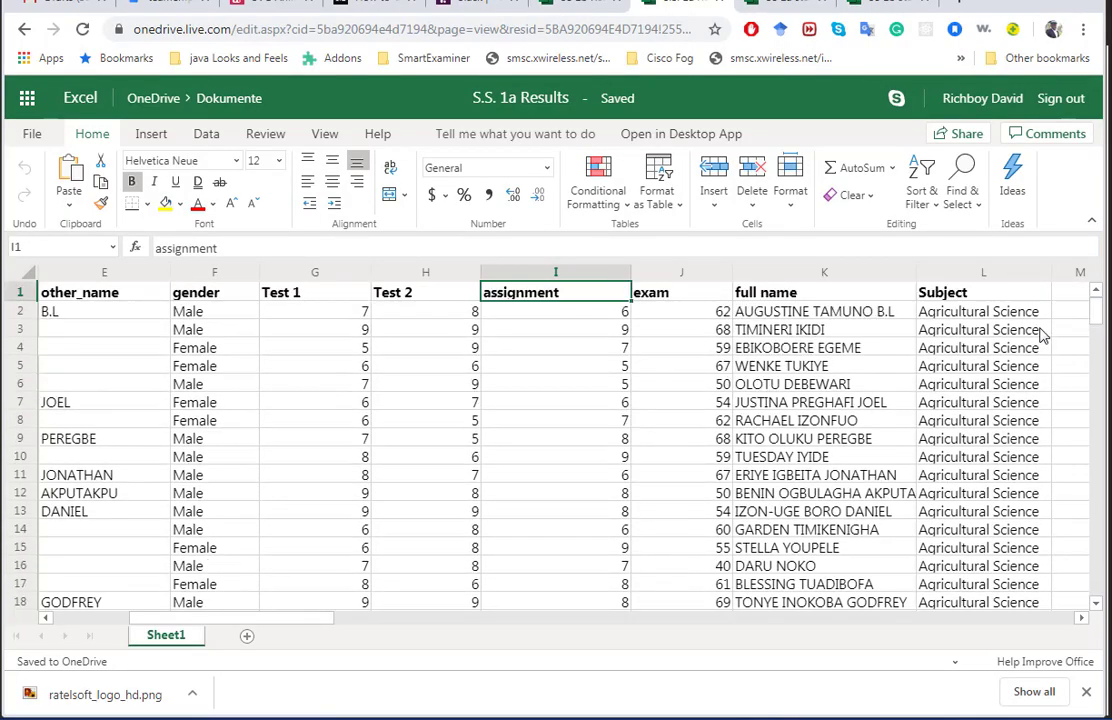
{"action": "left_click", "coordinate": [975, 314]}
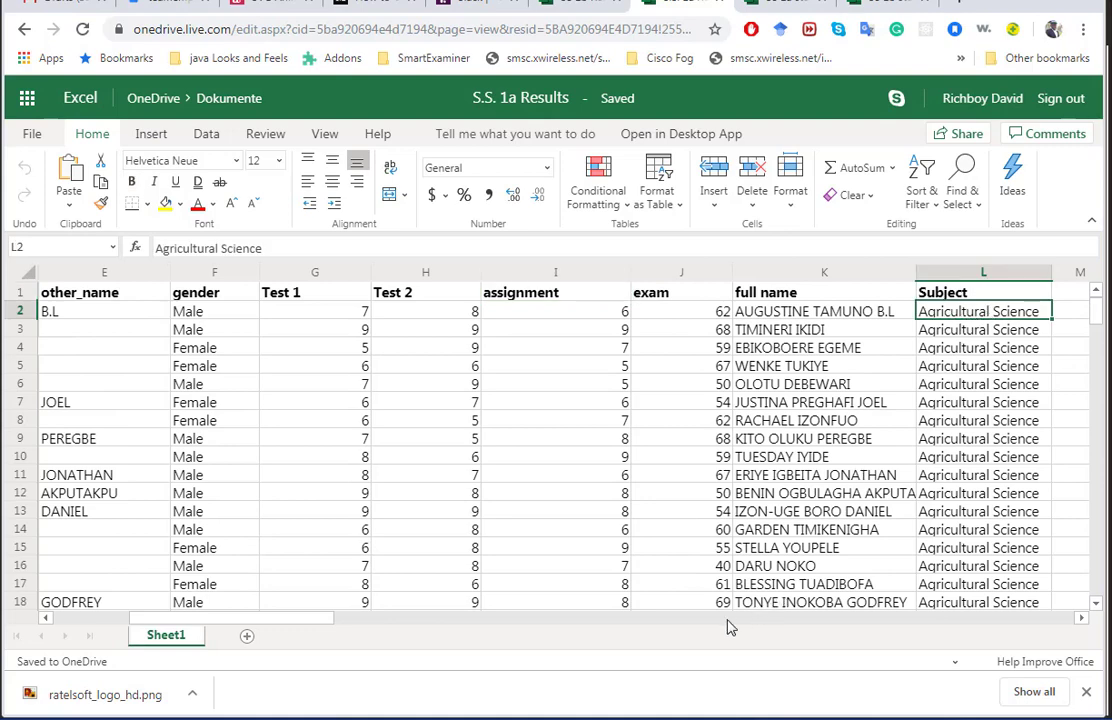
Examine the score, full name and subject columns down the rows of the S.S. 1a Results sheet.
{"action": "left_click_drag", "start_coordinate": [315, 620], "coordinate": [352, 620]}
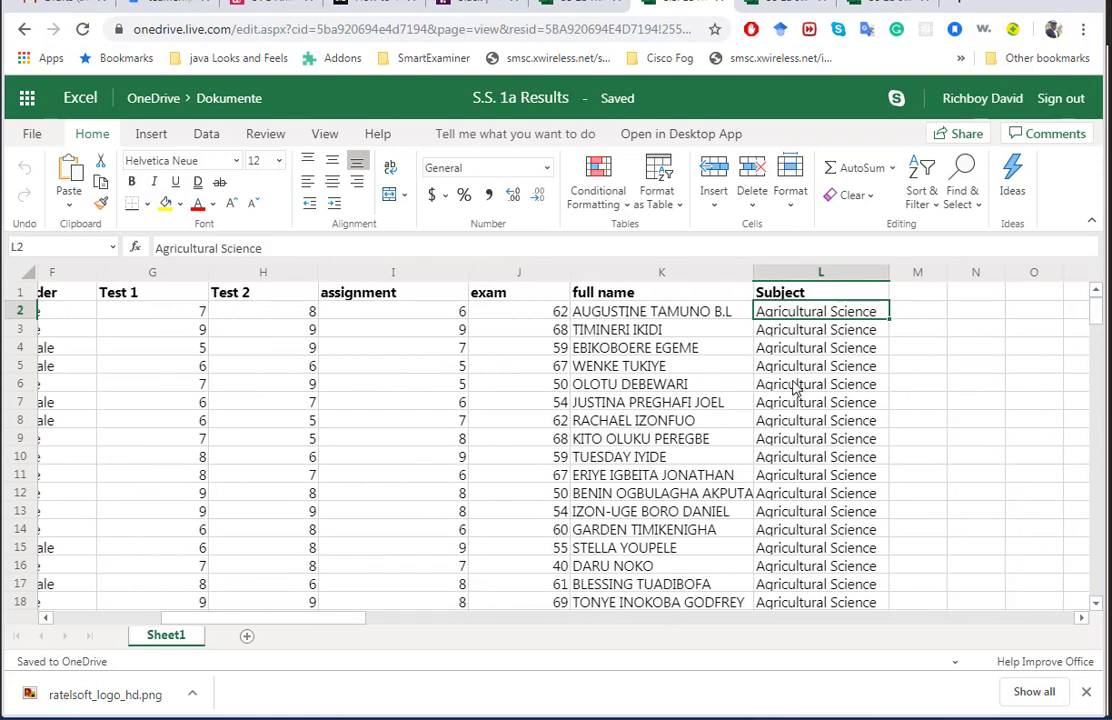
{"action": "left_click_drag", "start_coordinate": [1097, 316], "coordinate": [1097, 376]}
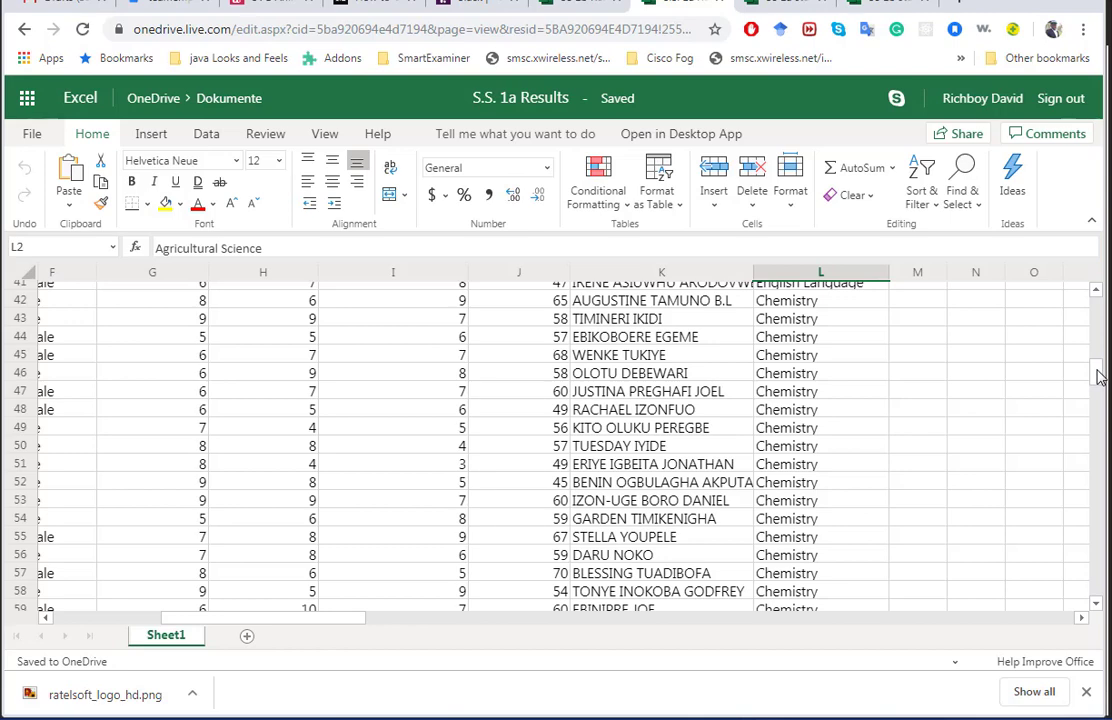
{"action": "scroll", "coordinate": [1097, 377], "scroll_direction": "down", "scroll_amount": 1}
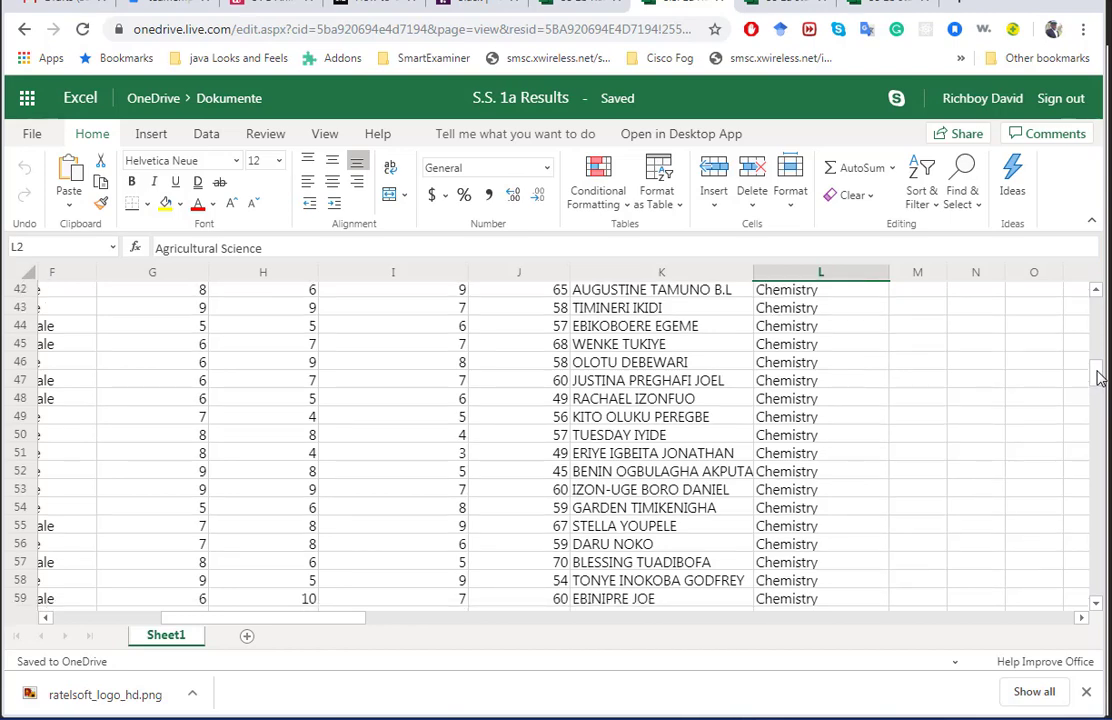
{"action": "left_click_drag", "start_coordinate": [1097, 377], "coordinate": [1097, 311]}
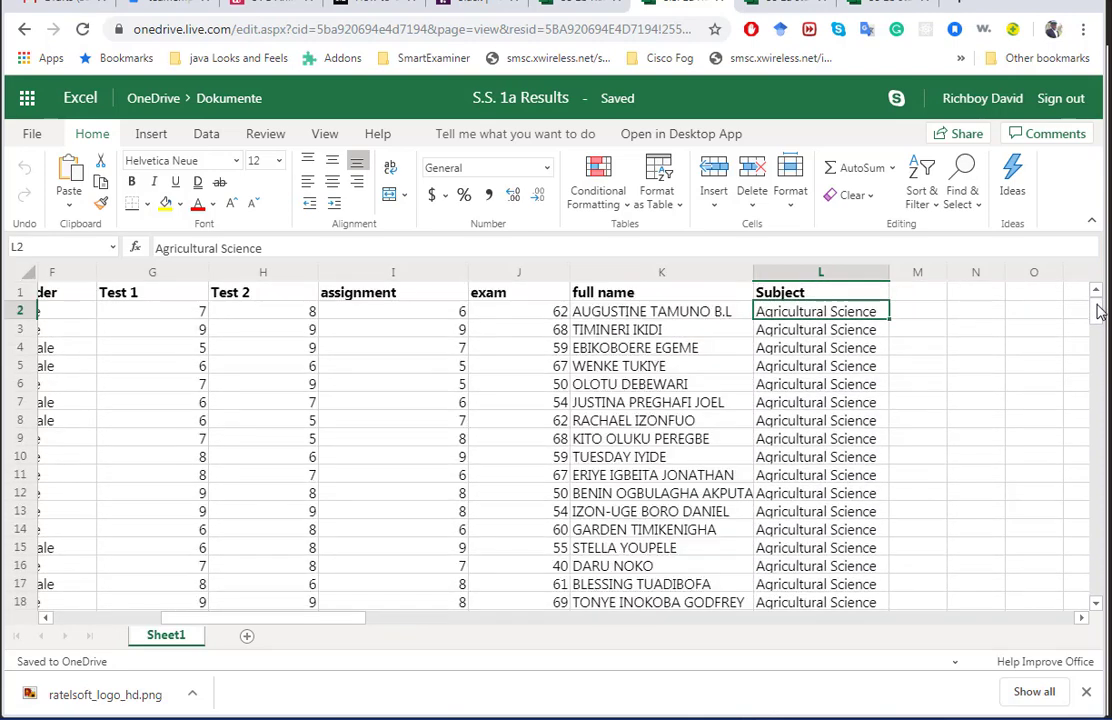
{"action": "left_click_drag", "start_coordinate": [1097, 313], "coordinate": [1097, 313]}
{"action": "left_click_drag", "start_coordinate": [1100, 318], "coordinate": [1080, 365]}
{"action": "left_click_drag", "start_coordinate": [280, 620], "coordinate": [179, 621]}
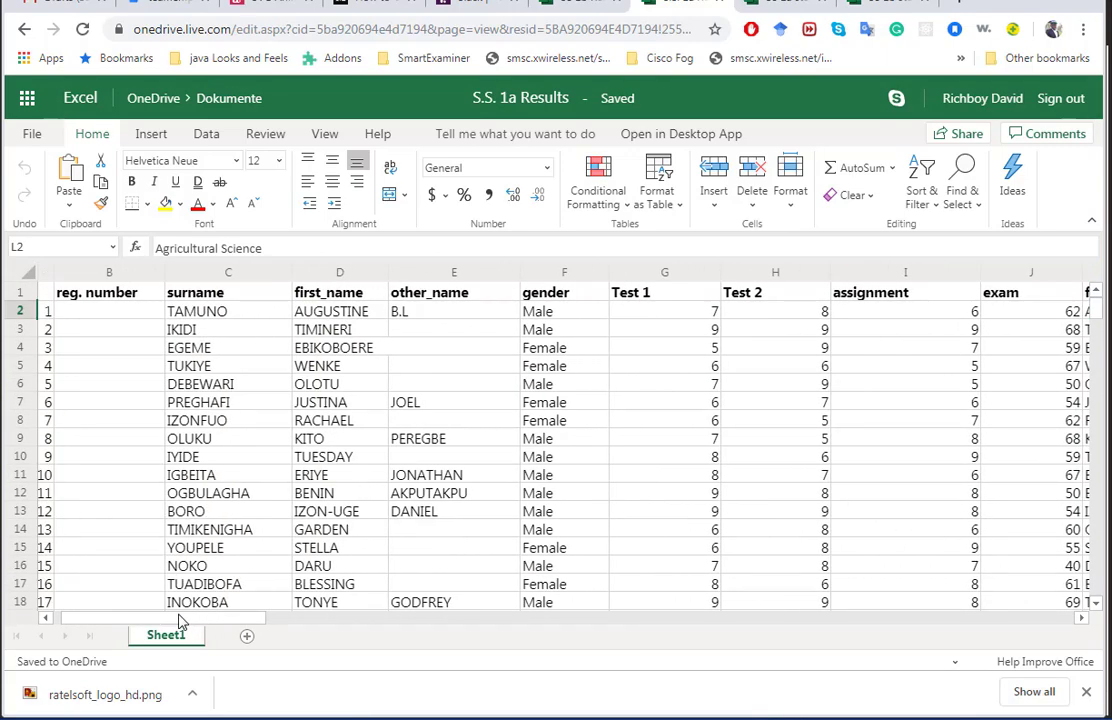
Switch back to SmartSkool, confirm SS 1 arm A, and load S.S. 1a Results.xlsx from the desktop as the result data file.
{"action": "key", "text": "alt+Tab"}
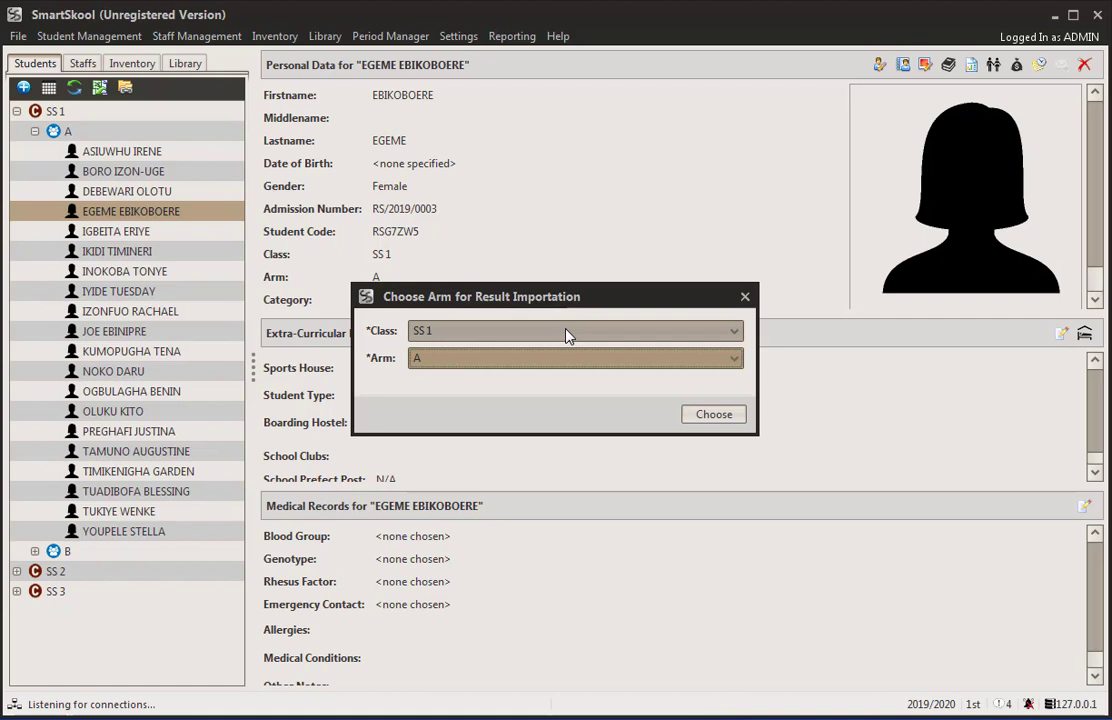
{"action": "left_click", "coordinate": [713, 414]}
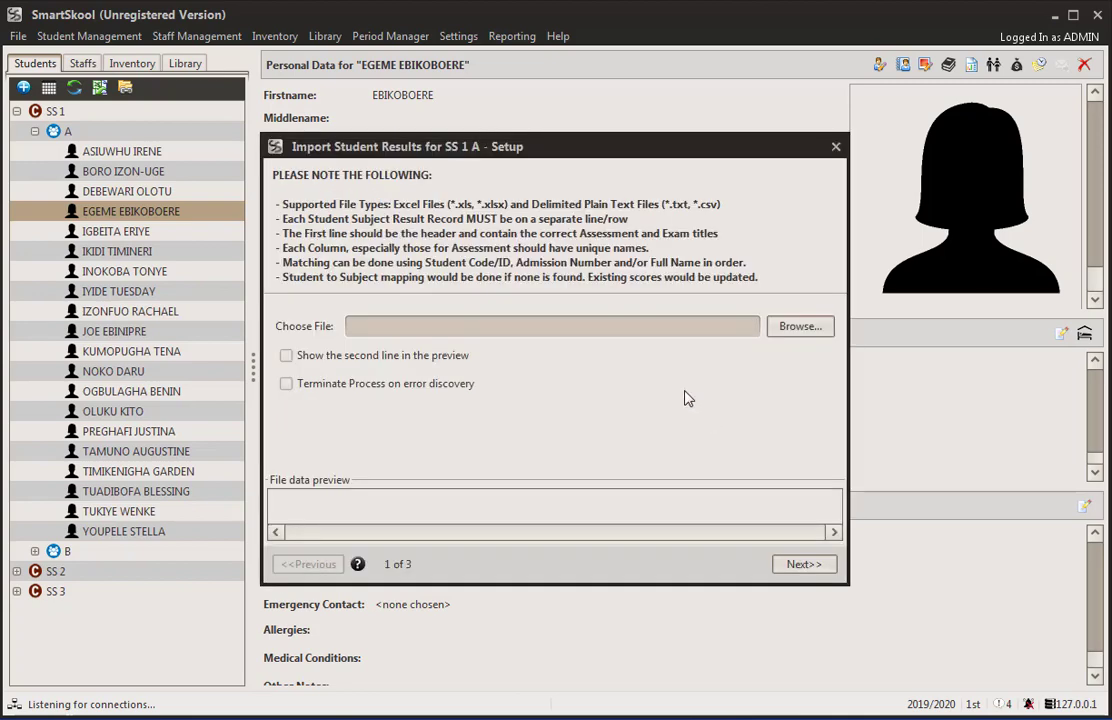
{"action": "left_click", "coordinate": [786, 326]}
{"action": "left_click", "coordinate": [611, 243]}
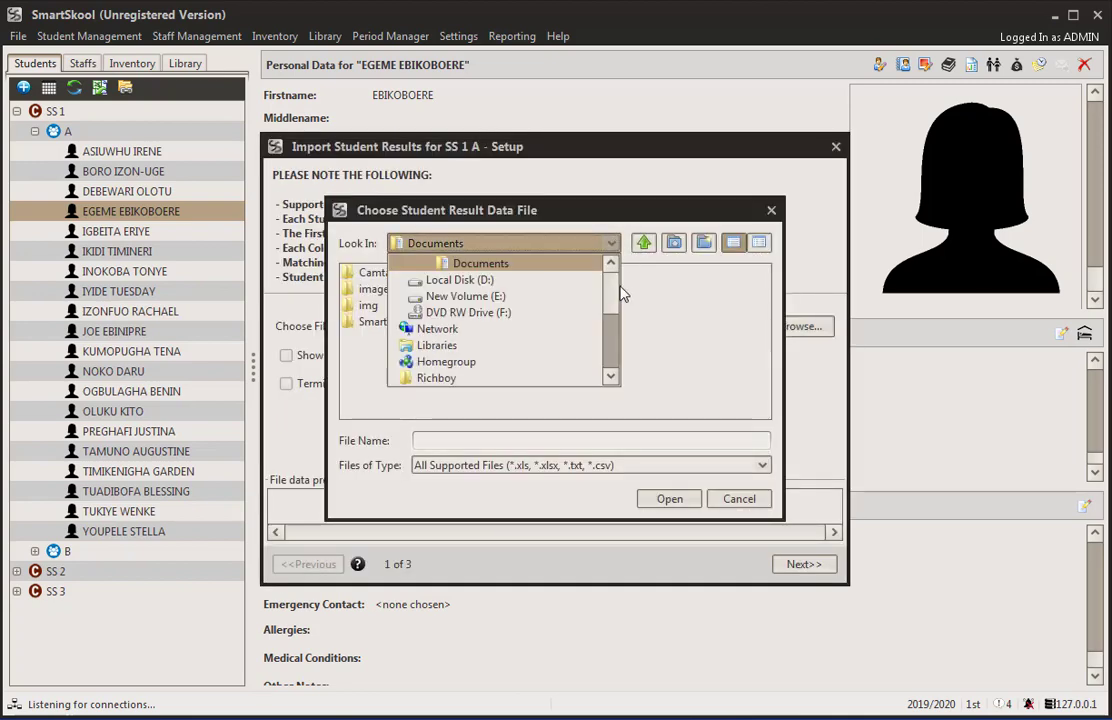
{"action": "left_click_drag", "start_coordinate": [620, 342], "coordinate": [617, 308]}
{"action": "scroll", "coordinate": [617, 308], "scroll_direction": "up", "scroll_amount": 1}
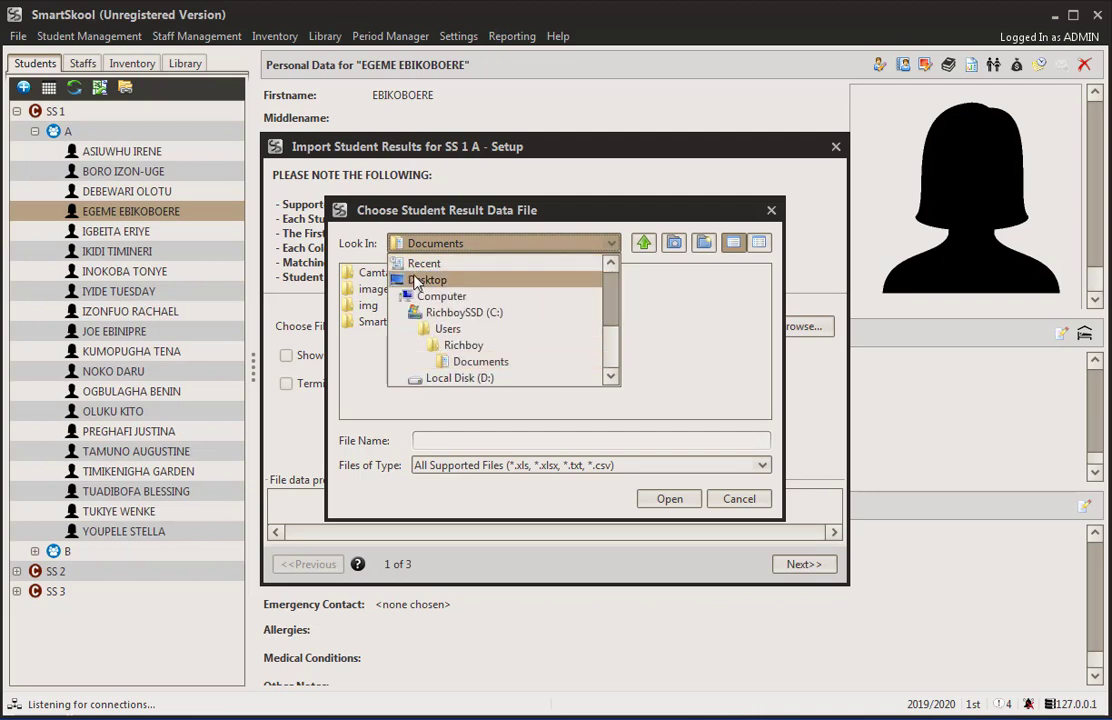
{"action": "left_click", "coordinate": [420, 280]}
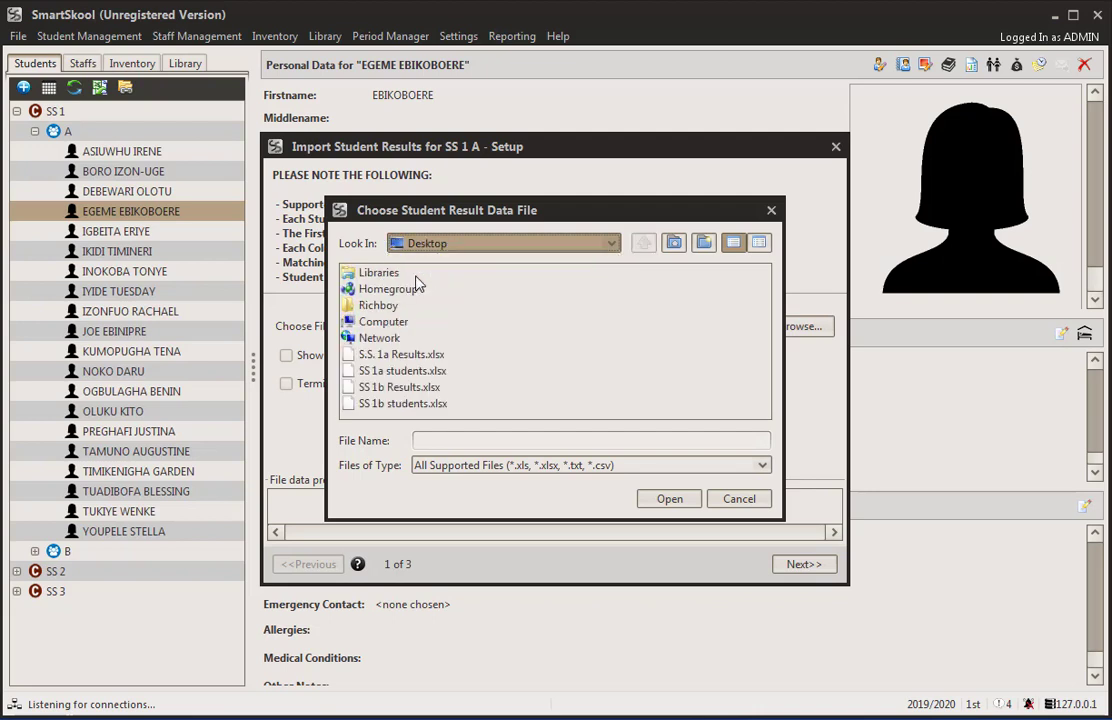
{"action": "left_click", "coordinate": [401, 358]}
{"action": "double_click", "coordinate": [399, 360]}
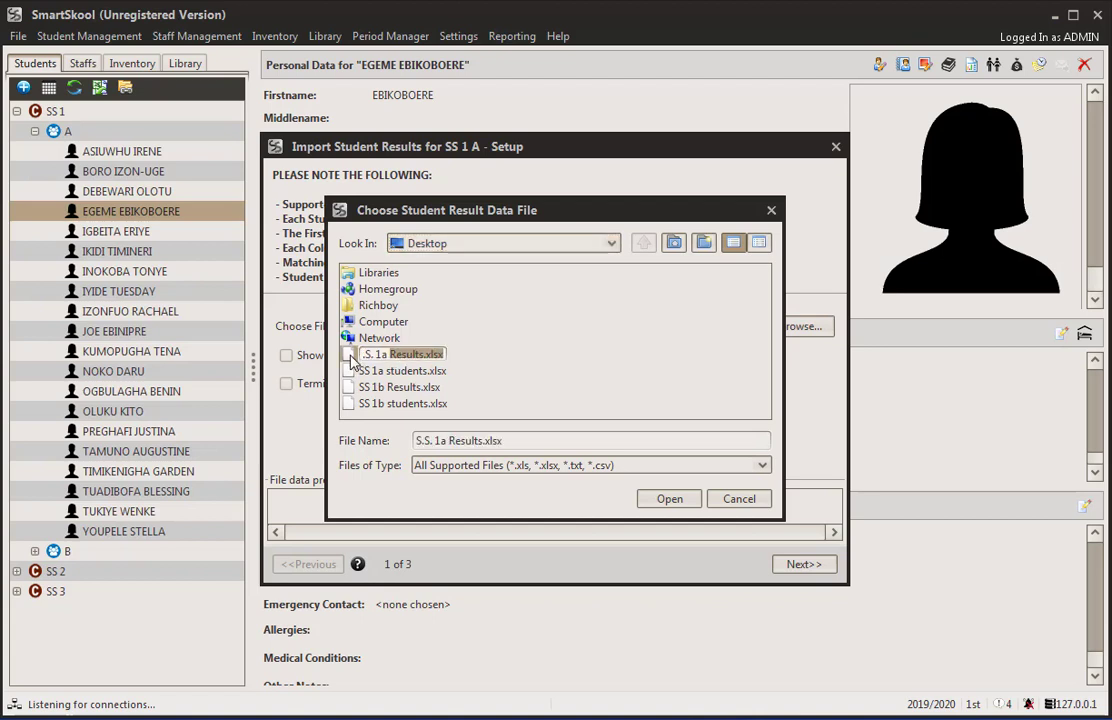
{"action": "double_click", "coordinate": [351, 357]}
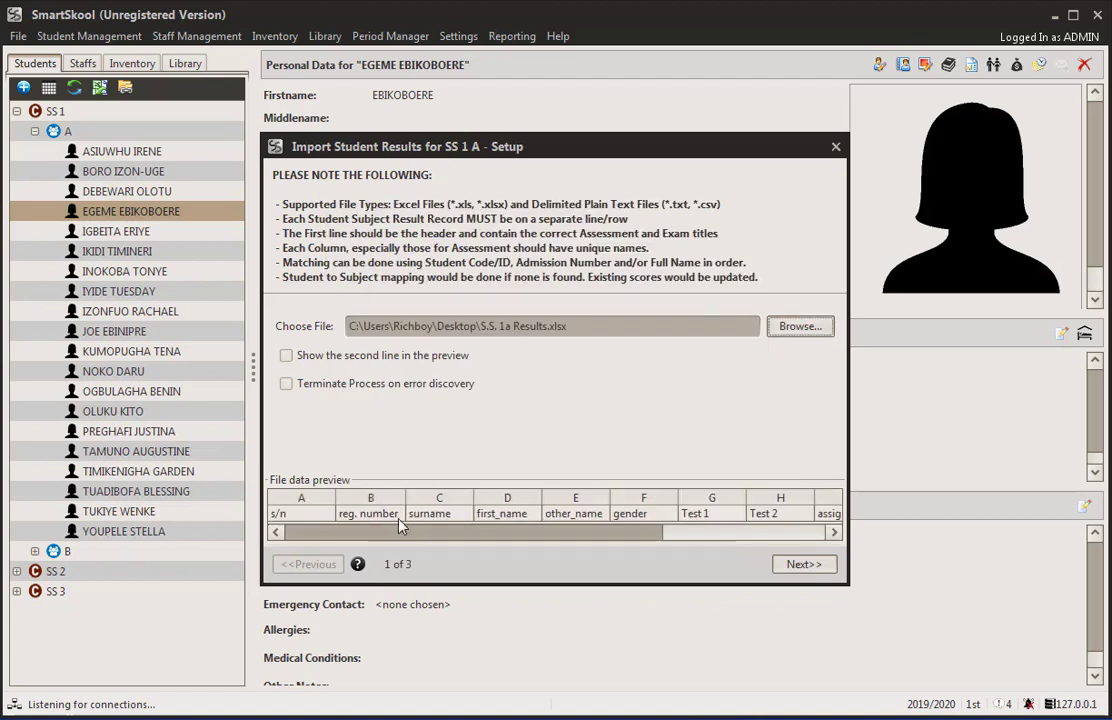
Proceed to field selection and map the Subject, full name and exam columns to Subject, Full Name and Exam.
{"action": "left_click_drag", "start_coordinate": [397, 535], "coordinate": [340, 534]}
{"action": "left_click", "coordinate": [800, 565]}
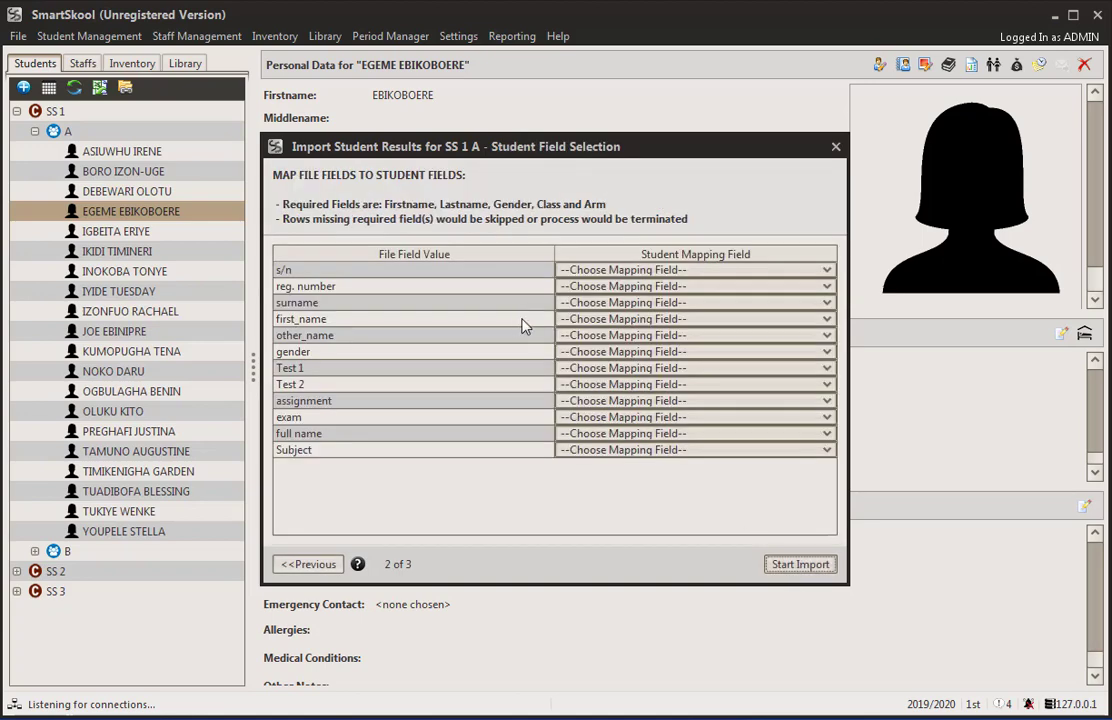
{"action": "left_click", "coordinate": [655, 451]}
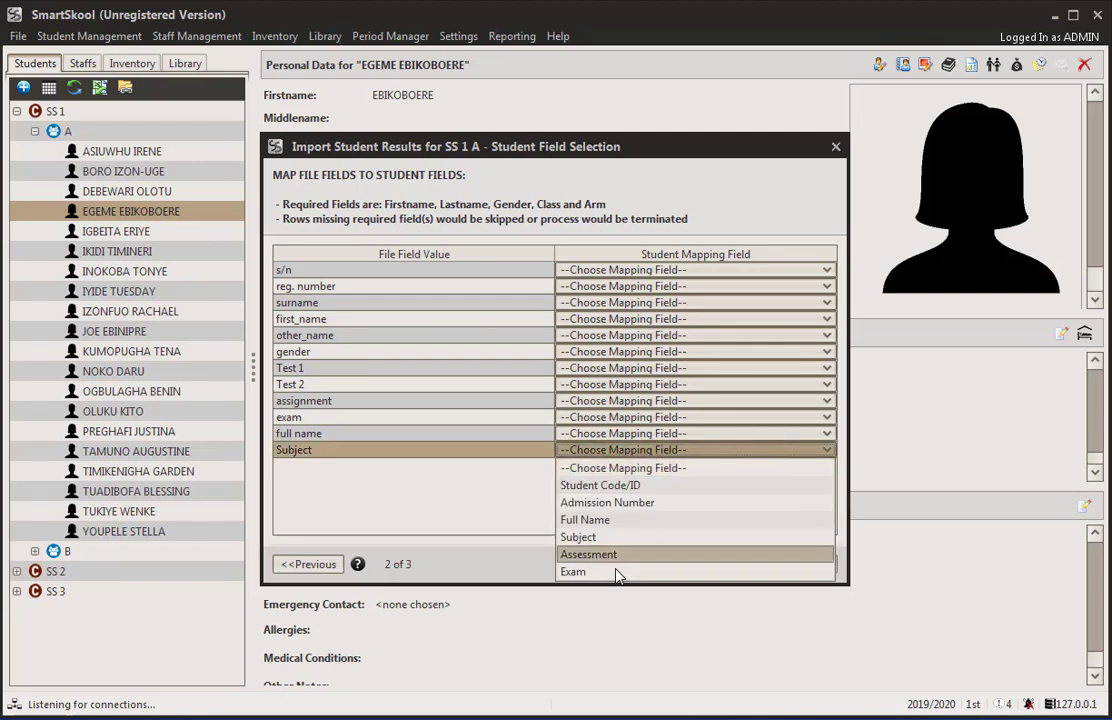
{"action": "left_click", "coordinate": [594, 540]}
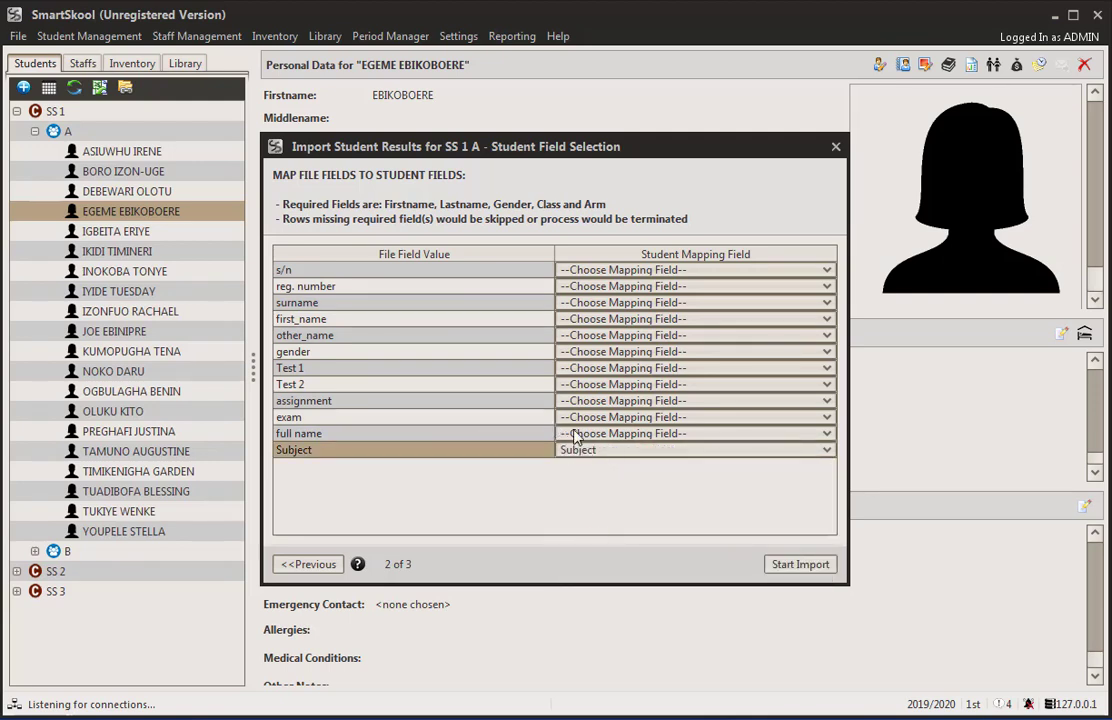
{"action": "left_click", "coordinate": [575, 437]}
{"action": "left_click", "coordinate": [612, 511]}
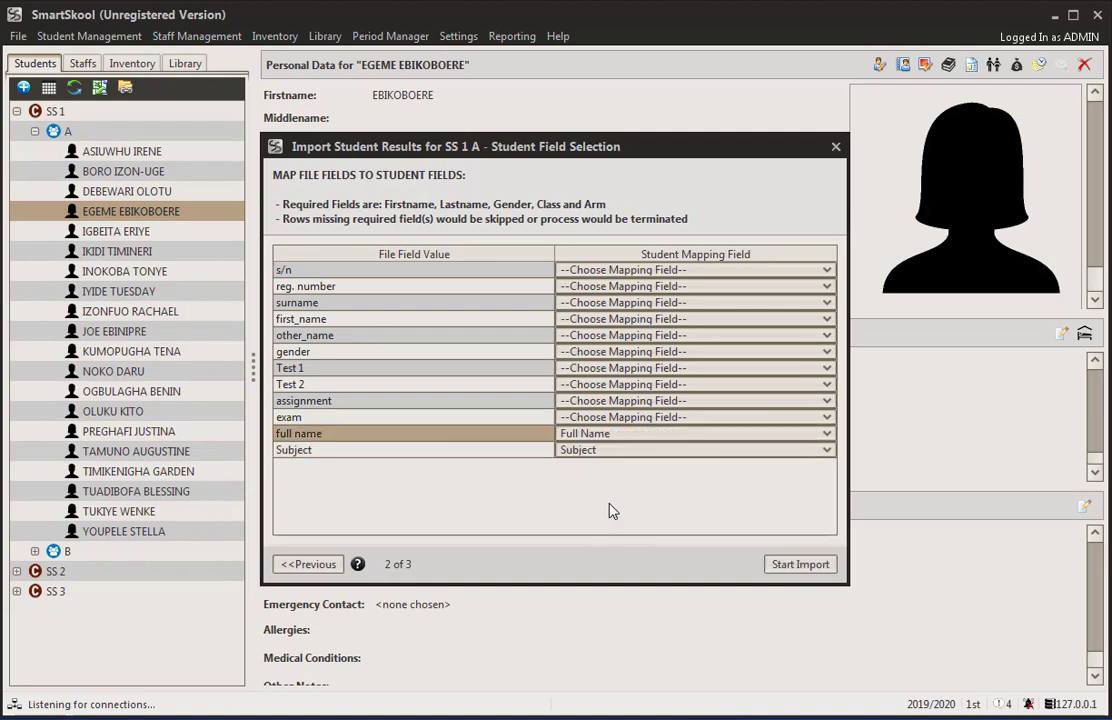
{"action": "left_click", "coordinate": [585, 418]}
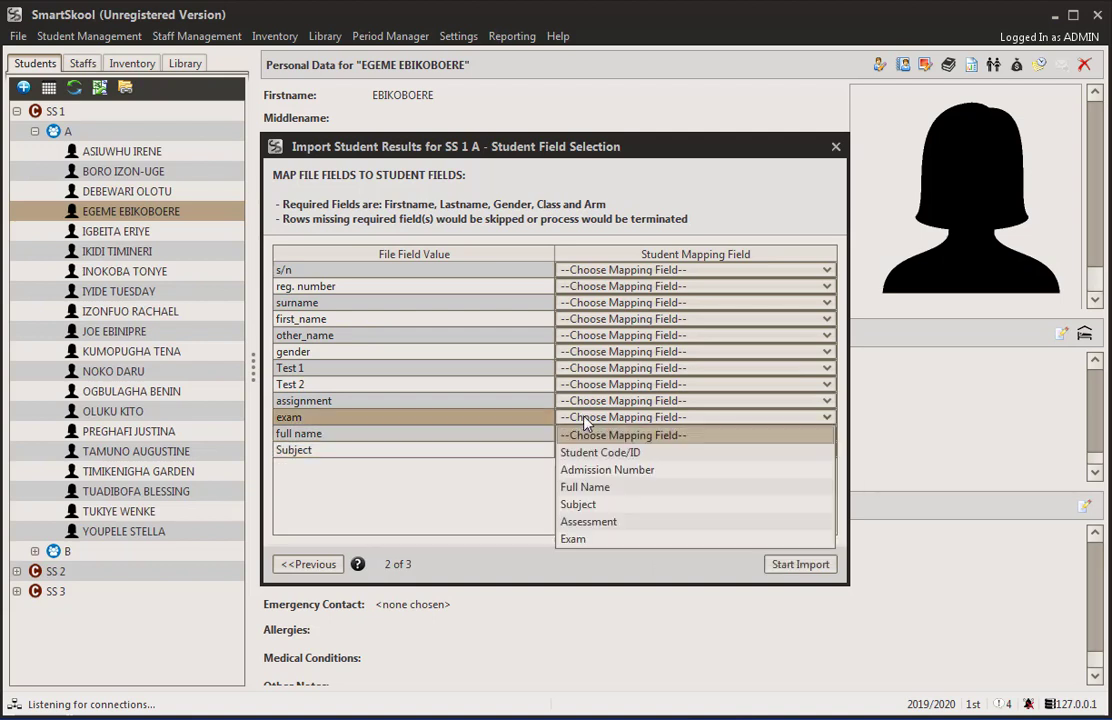
{"action": "left_click", "coordinate": [586, 542]}
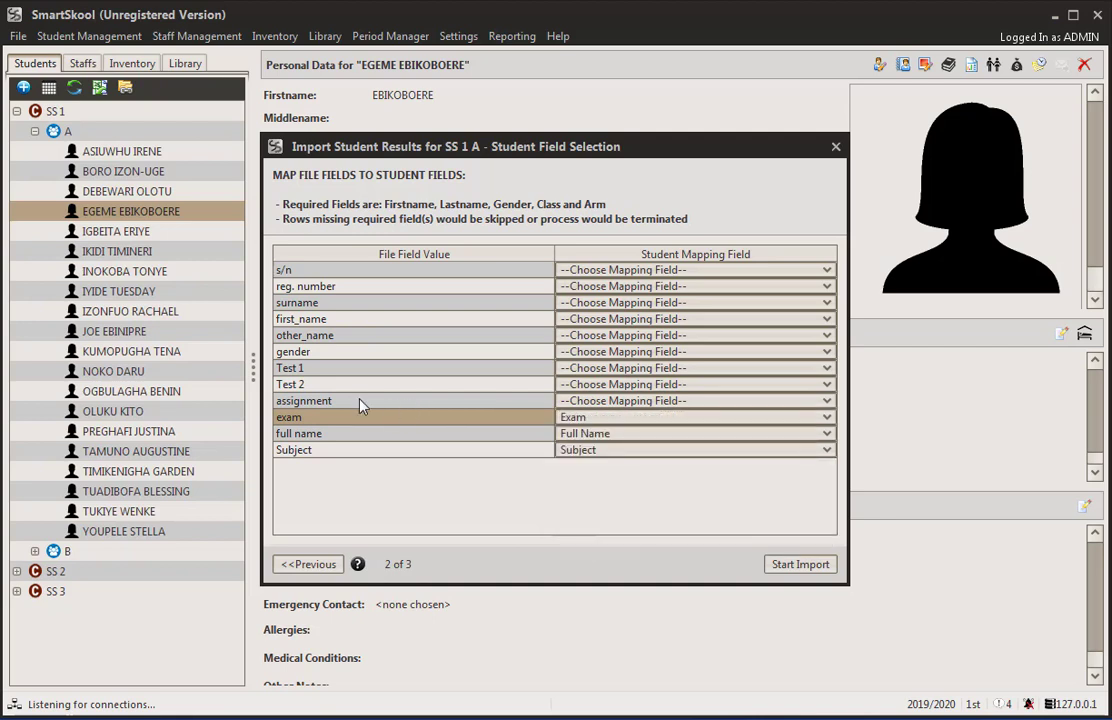
Map the assignment, Test 2 and Test 1 columns to Assessment and try to import the SS 1 A results.
{"action": "left_click", "coordinate": [568, 401]}
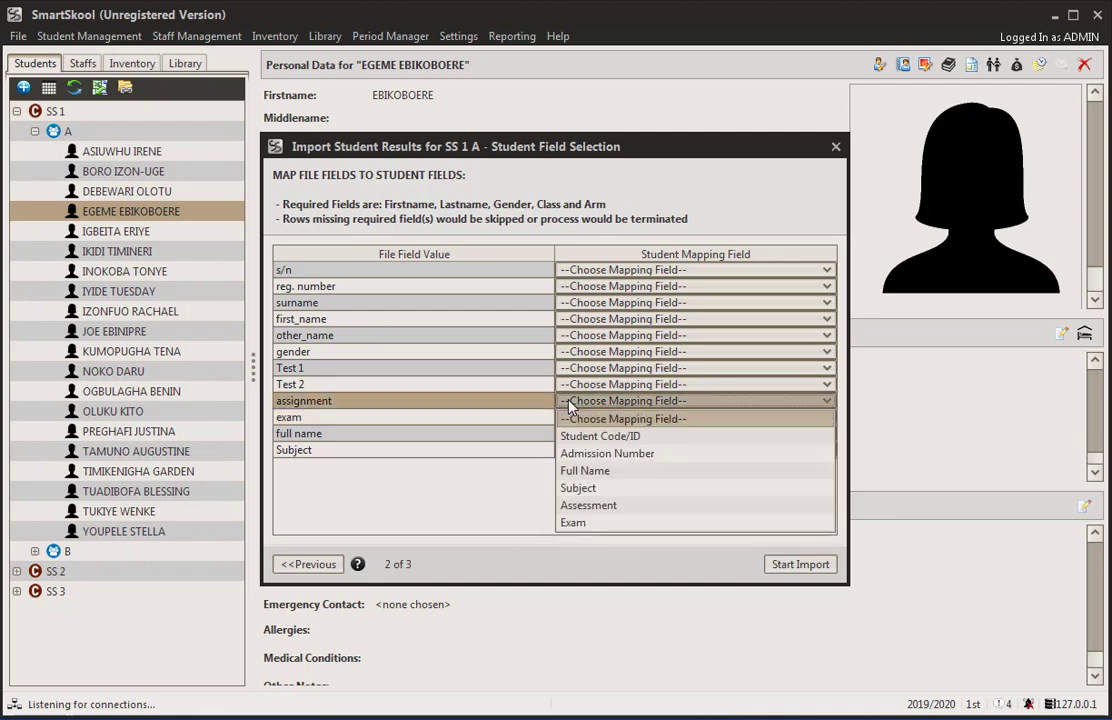
{"action": "left_click", "coordinate": [588, 507]}
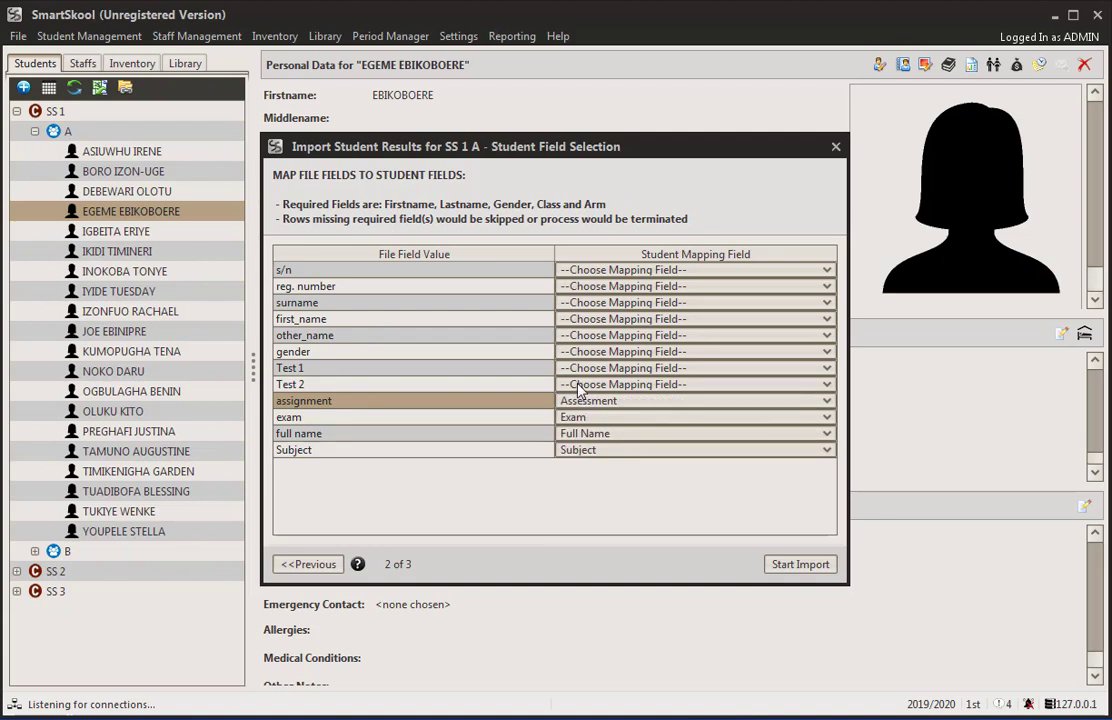
{"action": "left_click", "coordinate": [578, 386]}
{"action": "left_click", "coordinate": [594, 490]}
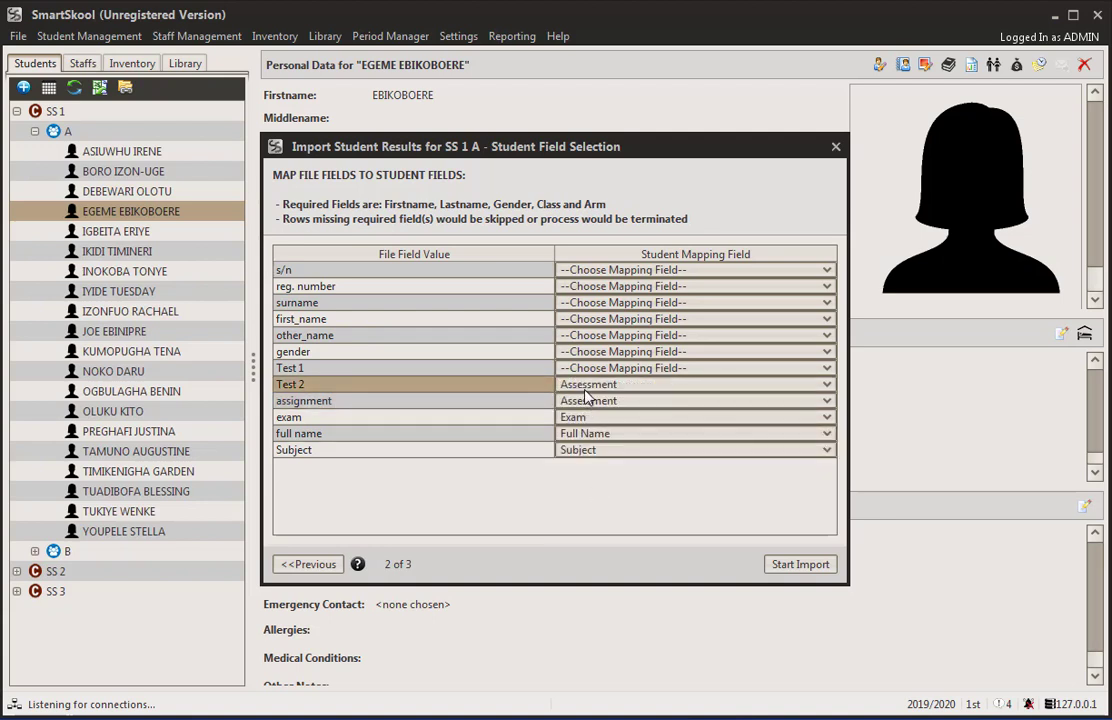
{"action": "left_click", "coordinate": [578, 370]}
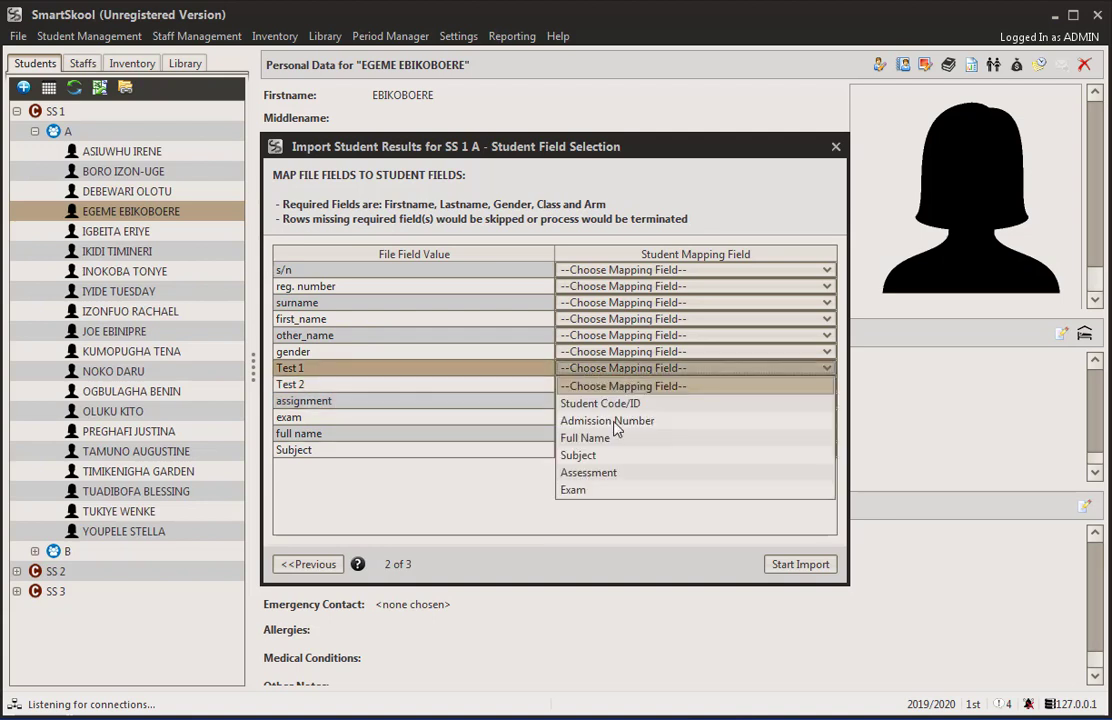
{"action": "left_click", "coordinate": [598, 474]}
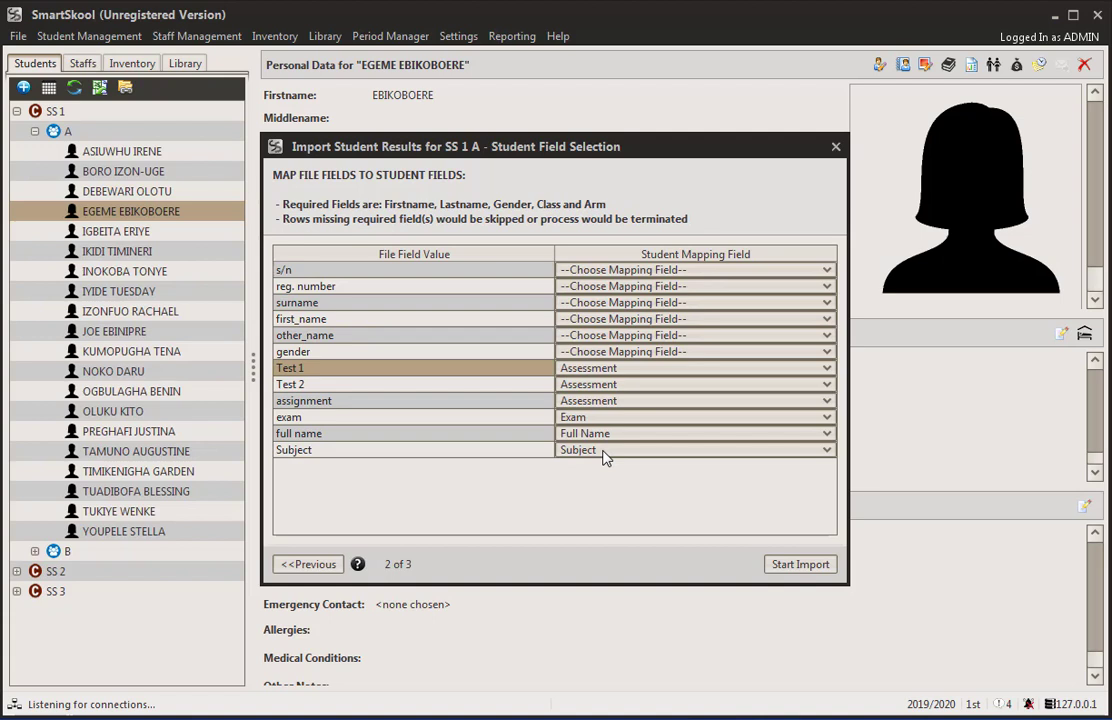
{"action": "left_click", "coordinate": [803, 565]}
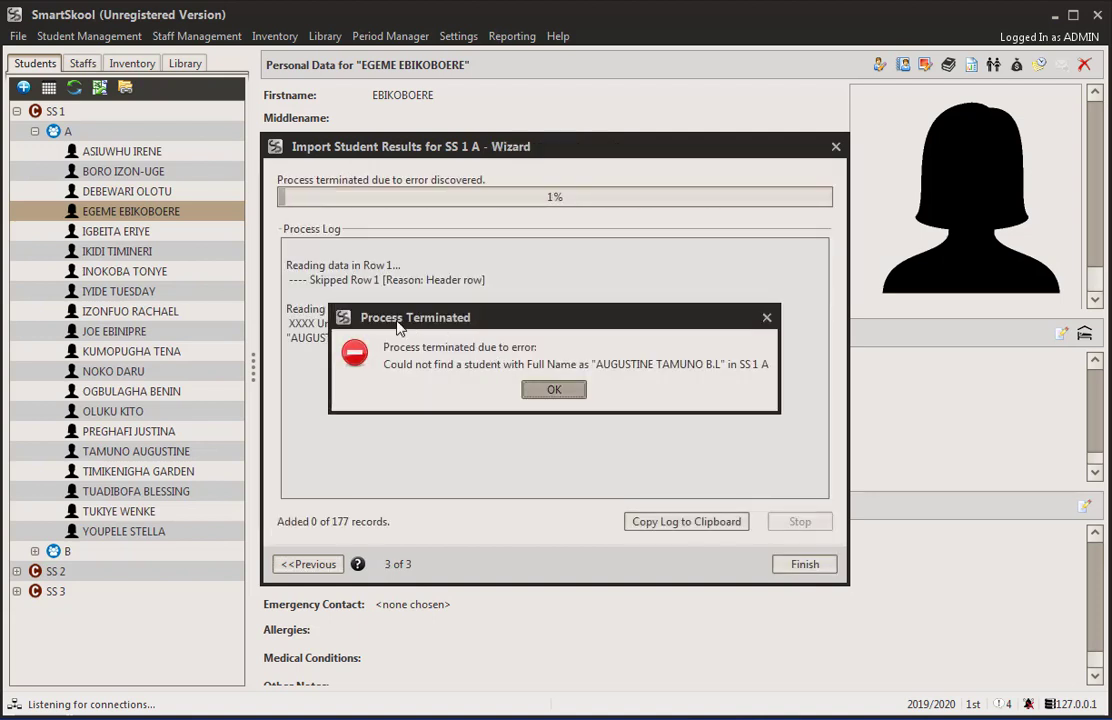
{"action": "left_click", "coordinate": [553, 390]}
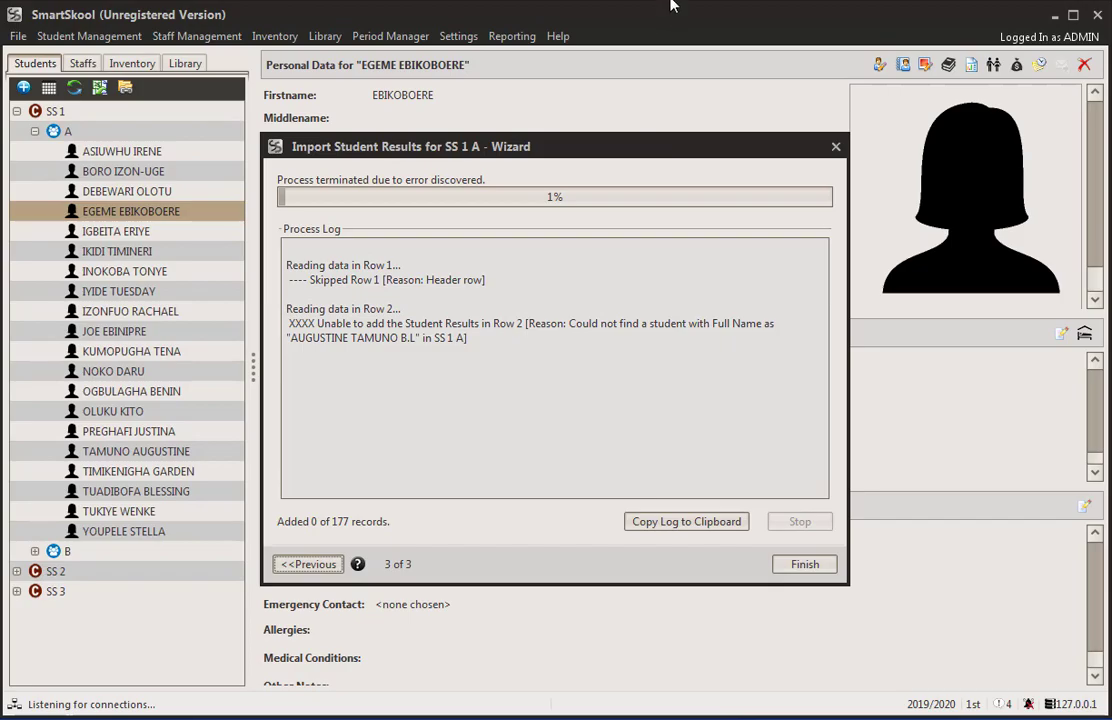
Switch to the S.S. 1a Results workbook and compare its full name column with the surname, first_name and other_name columns.
{"action": "left_click", "coordinate": [671, 2]}
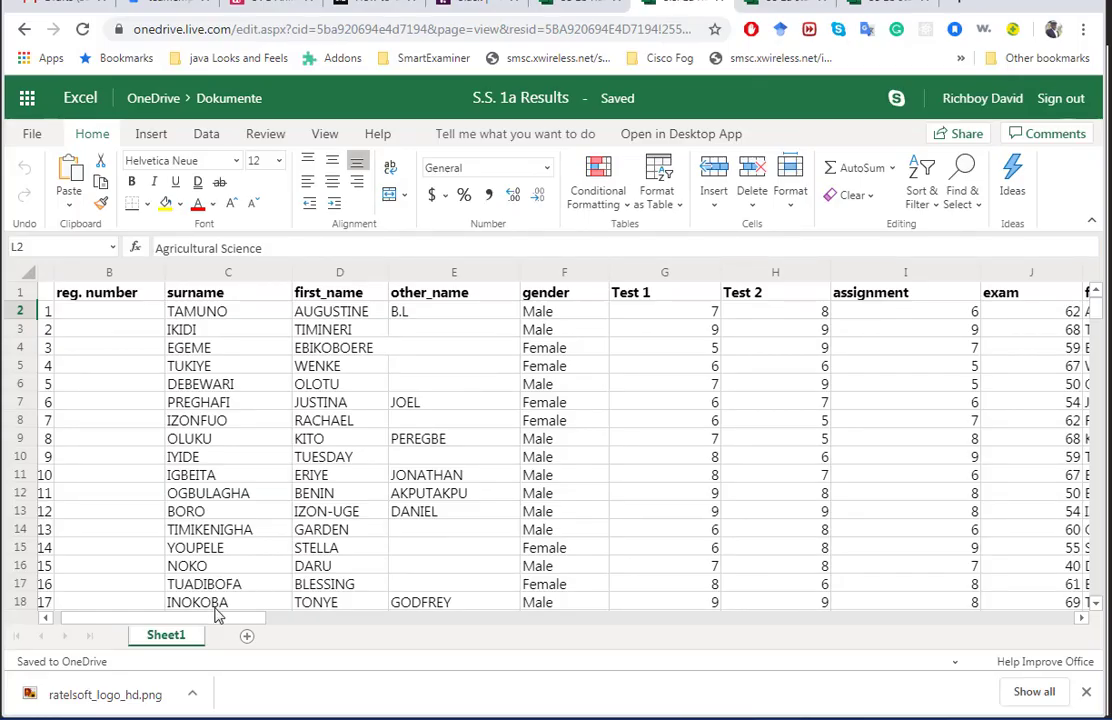
{"action": "left_click_drag", "start_coordinate": [210, 622], "coordinate": [293, 611]}
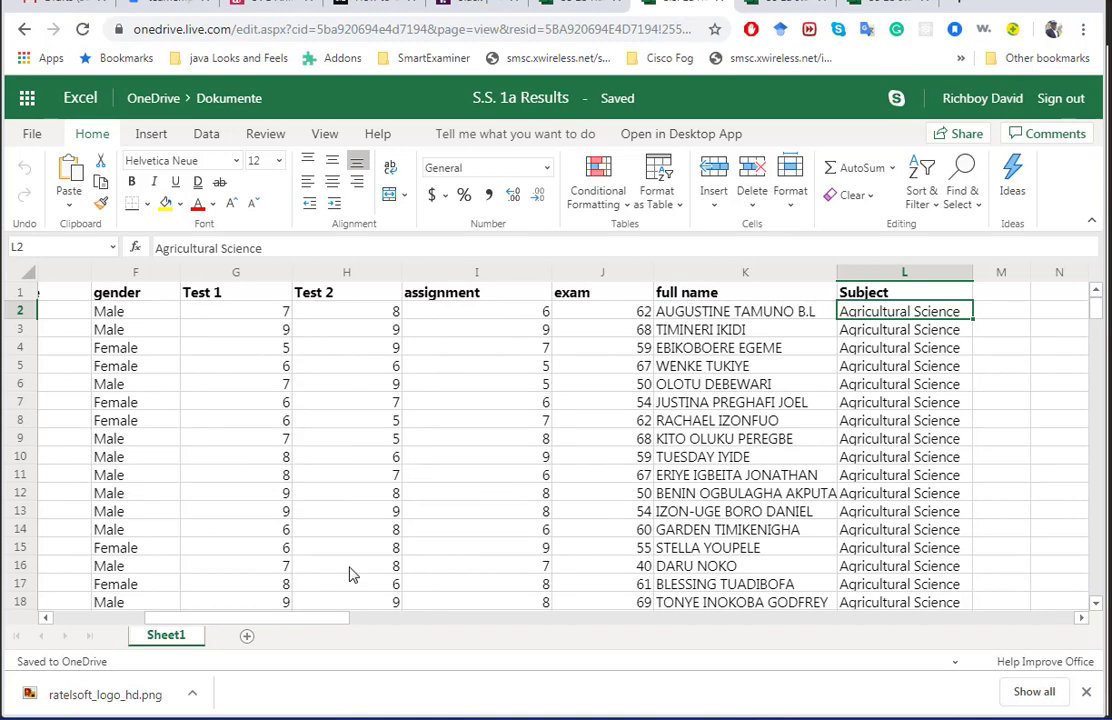
{"action": "left_click_drag", "start_coordinate": [306, 622], "coordinate": [193, 620]}
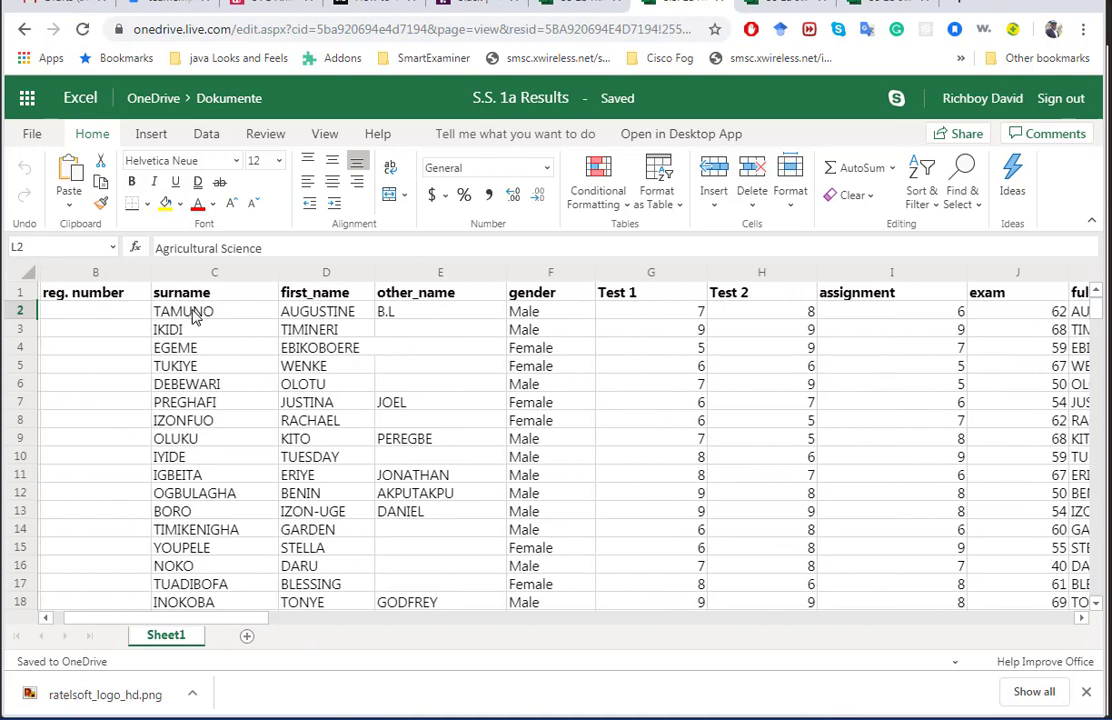
{"action": "left_click_drag", "start_coordinate": [238, 618], "coordinate": [262, 612]}
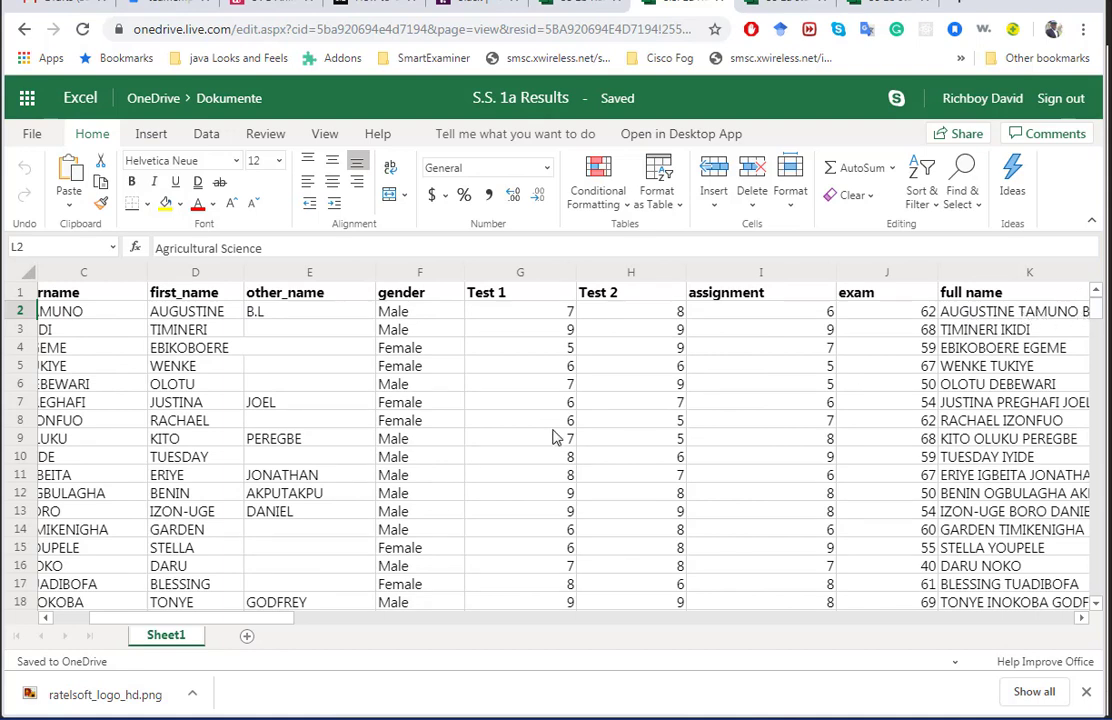
{"action": "left_click_drag", "start_coordinate": [206, 618], "coordinate": [160, 620]}
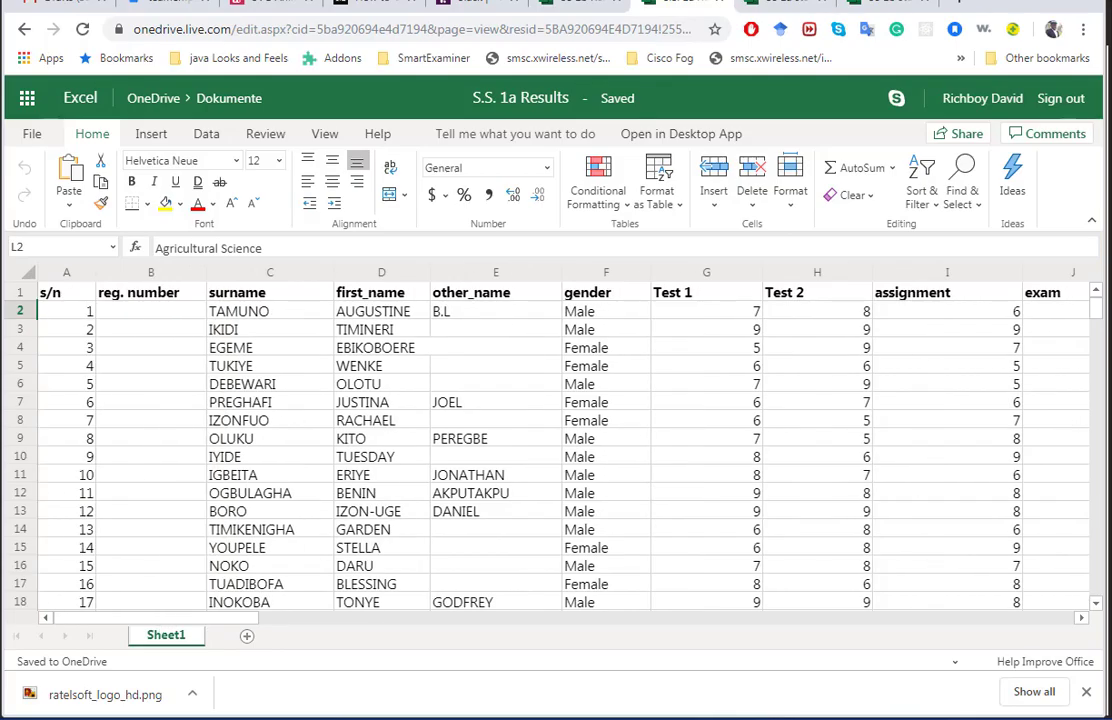
Return to SmartSkool and close the result import wizard for SS 1 A.
{"action": "key", "text": "alt+Tab"}
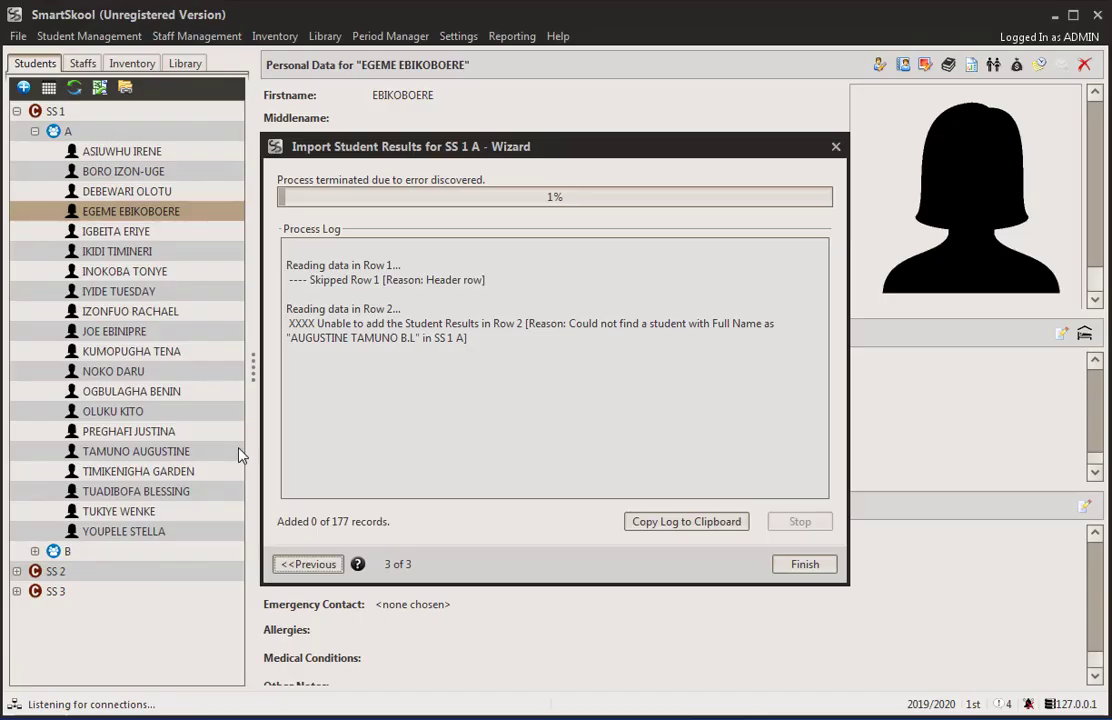
{"action": "left_click", "coordinate": [835, 149]}
{"action": "left_click", "coordinate": [479, 391]}
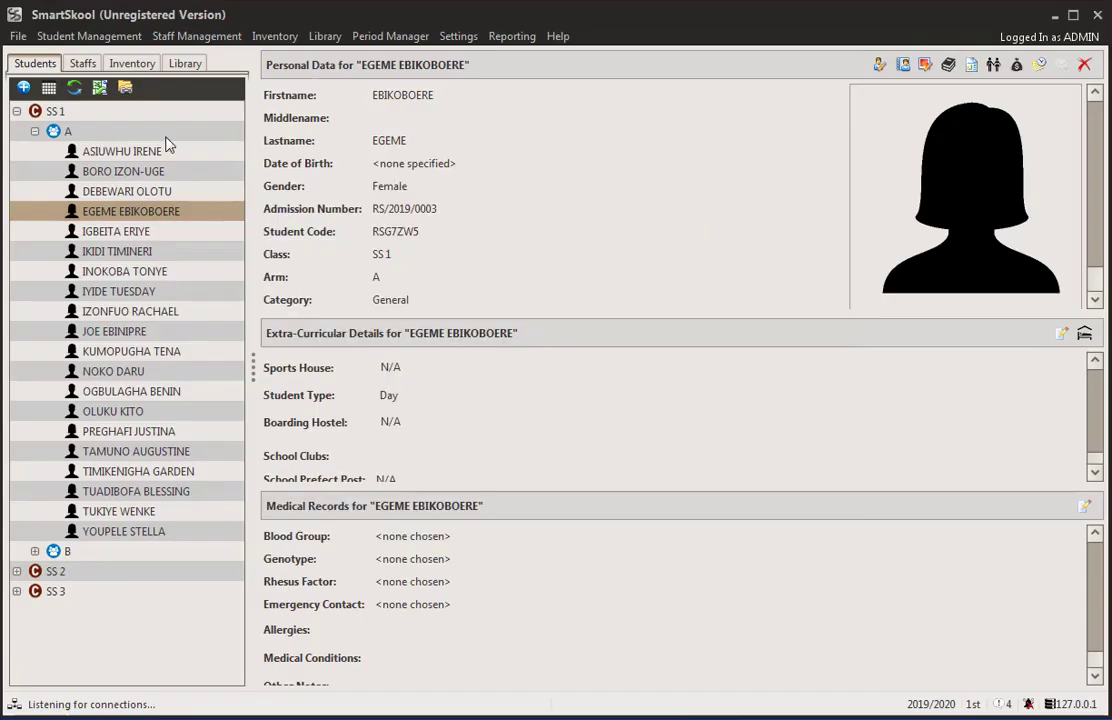
Open the full details of the SECONDARY SCHOOL school group.
{"action": "left_click", "coordinate": [22, 36]}
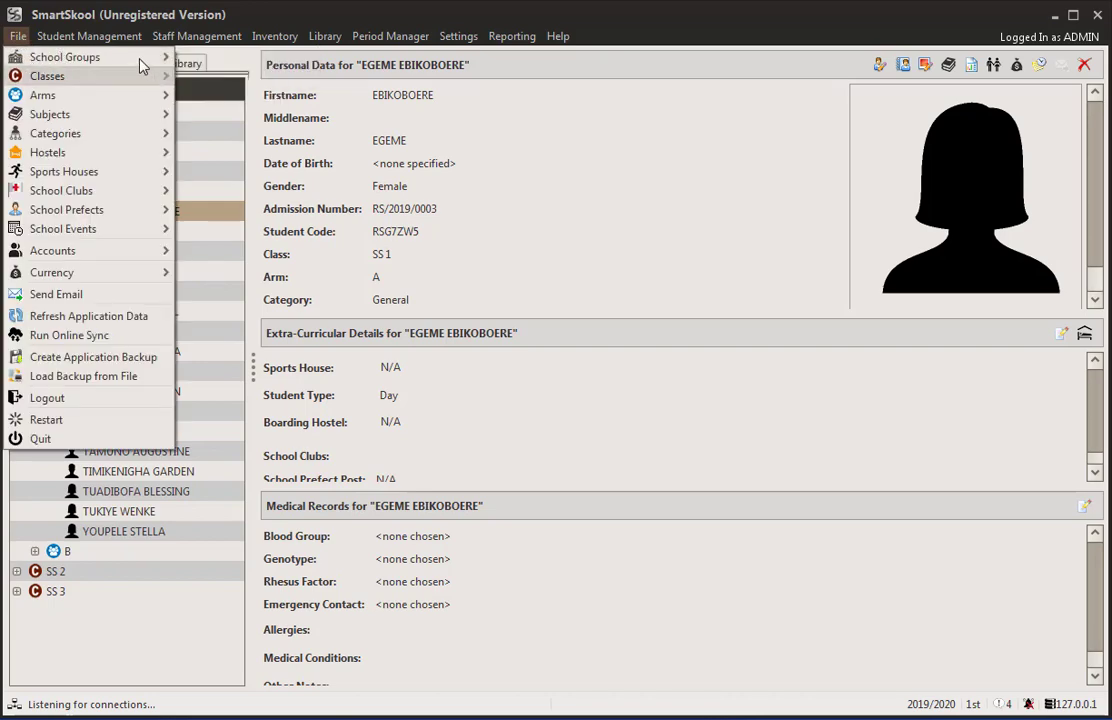
{"action": "mouse_move", "coordinate": [140, 58]}
{"action": "left_click", "coordinate": [230, 77]}
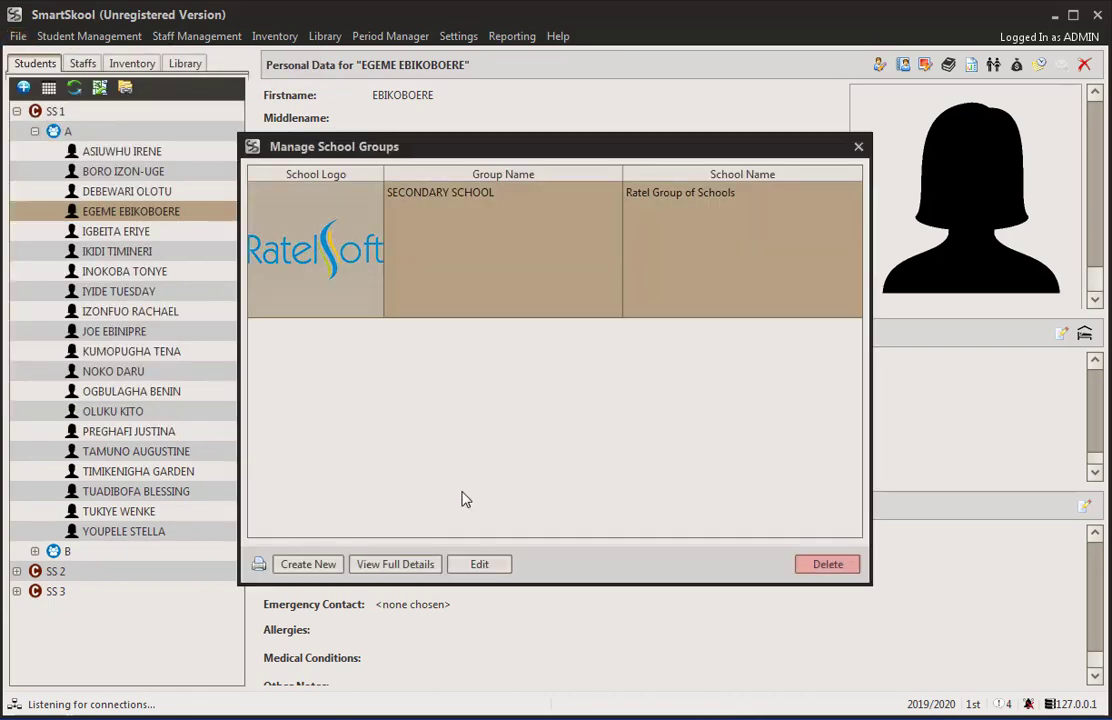
{"action": "left_click", "coordinate": [420, 564]}
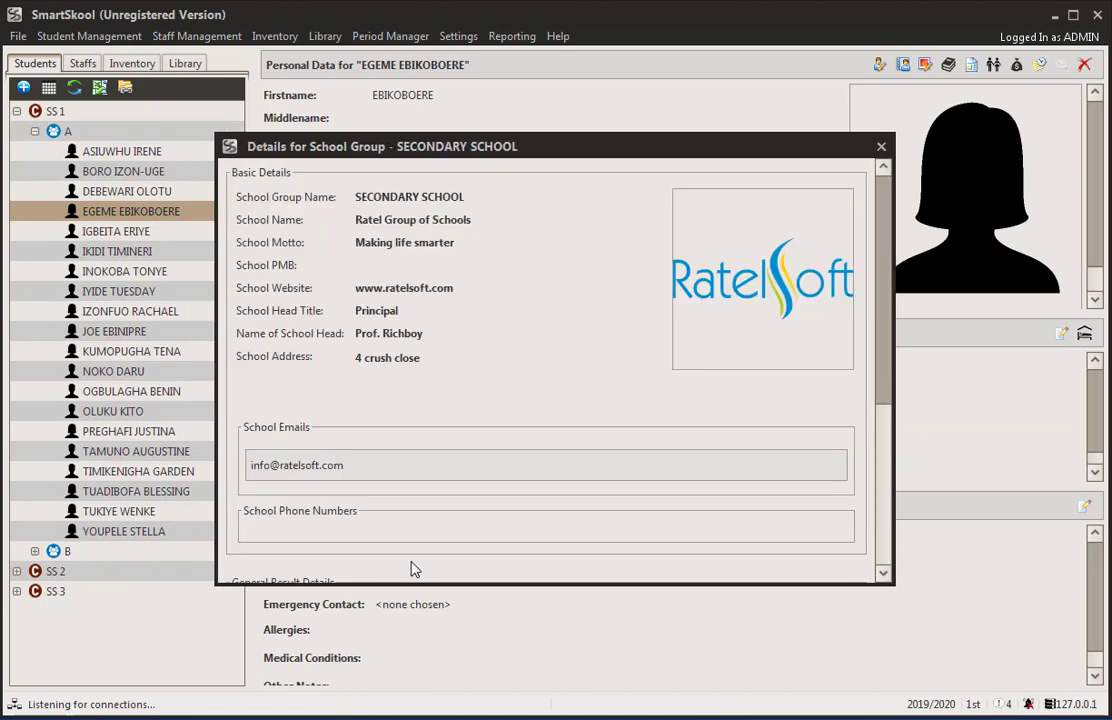
Review the SECONDARY SCHOOL group's details, then set its Name Ordering to Firstname Lastname Middlename and save the change.
{"action": "left_click_drag", "start_coordinate": [882, 273], "coordinate": [885, 491]}
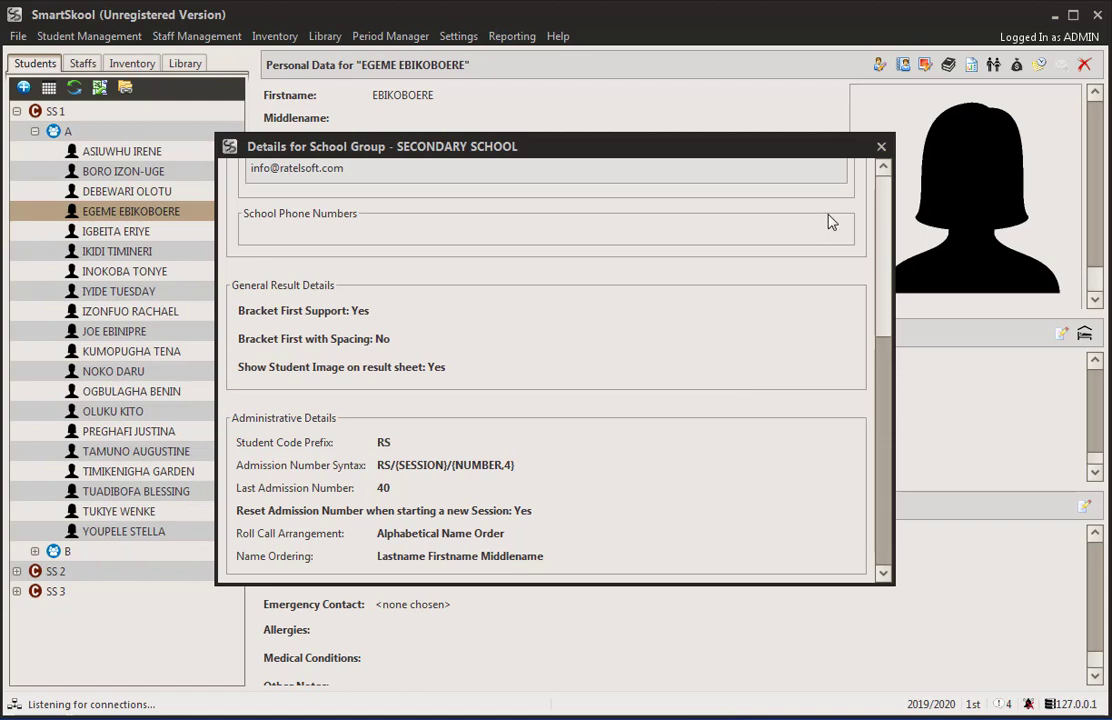
{"action": "left_click", "coordinate": [881, 148]}
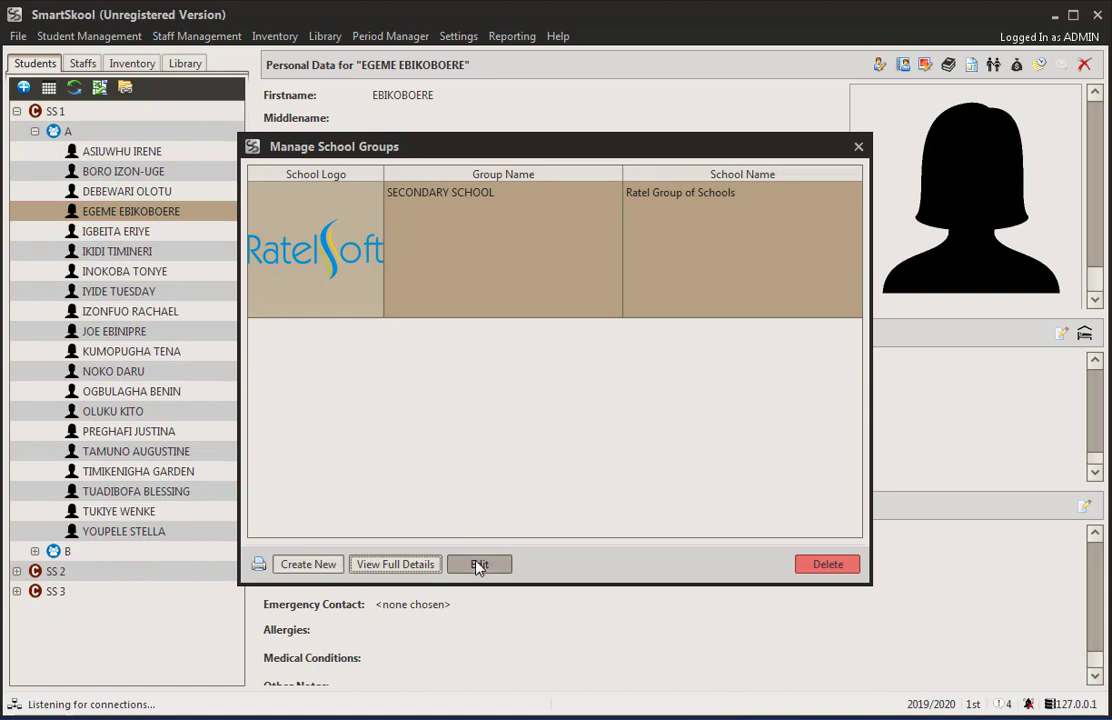
{"action": "left_click", "coordinate": [479, 565]}
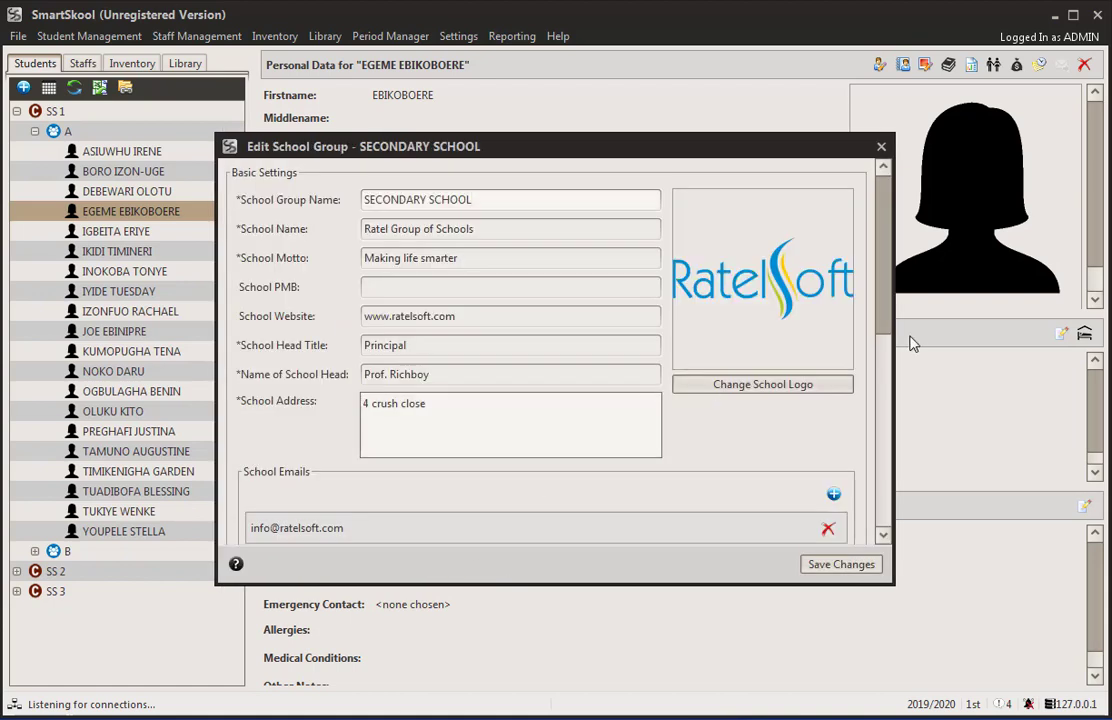
{"action": "left_click_drag", "start_coordinate": [881, 318], "coordinate": [888, 520]}
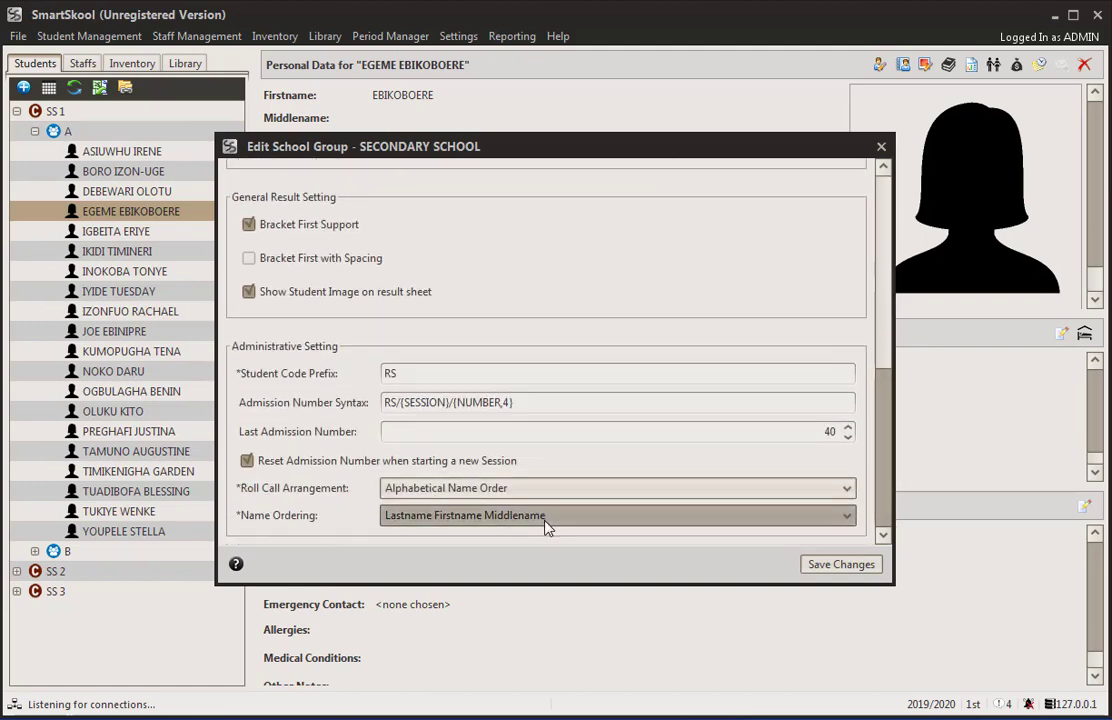
{"action": "left_click", "coordinate": [520, 516]}
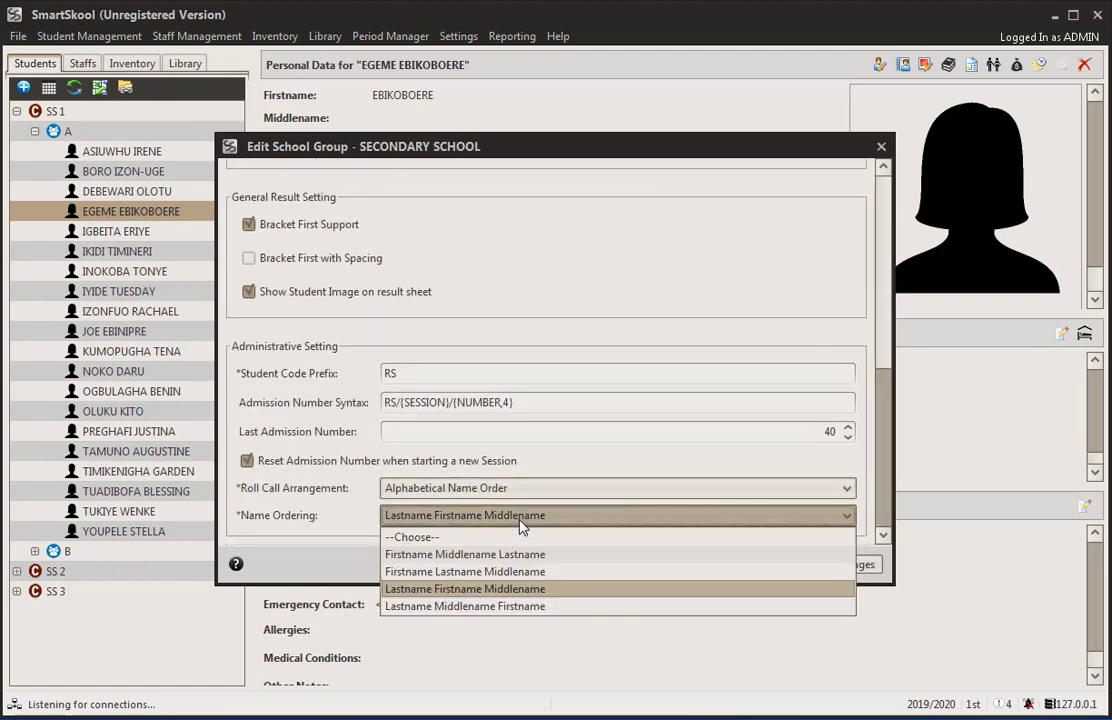
{"action": "left_click", "coordinate": [497, 571]}
{"action": "left_click", "coordinate": [841, 564]}
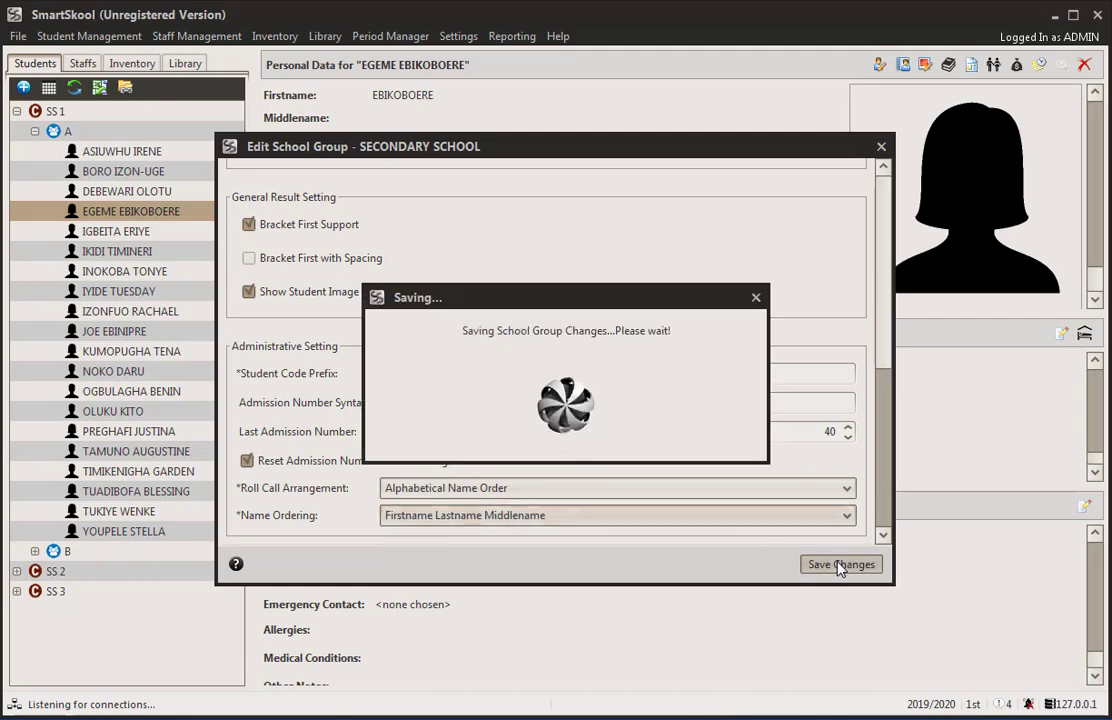
{"action": "left_click", "coordinate": [556, 390]}
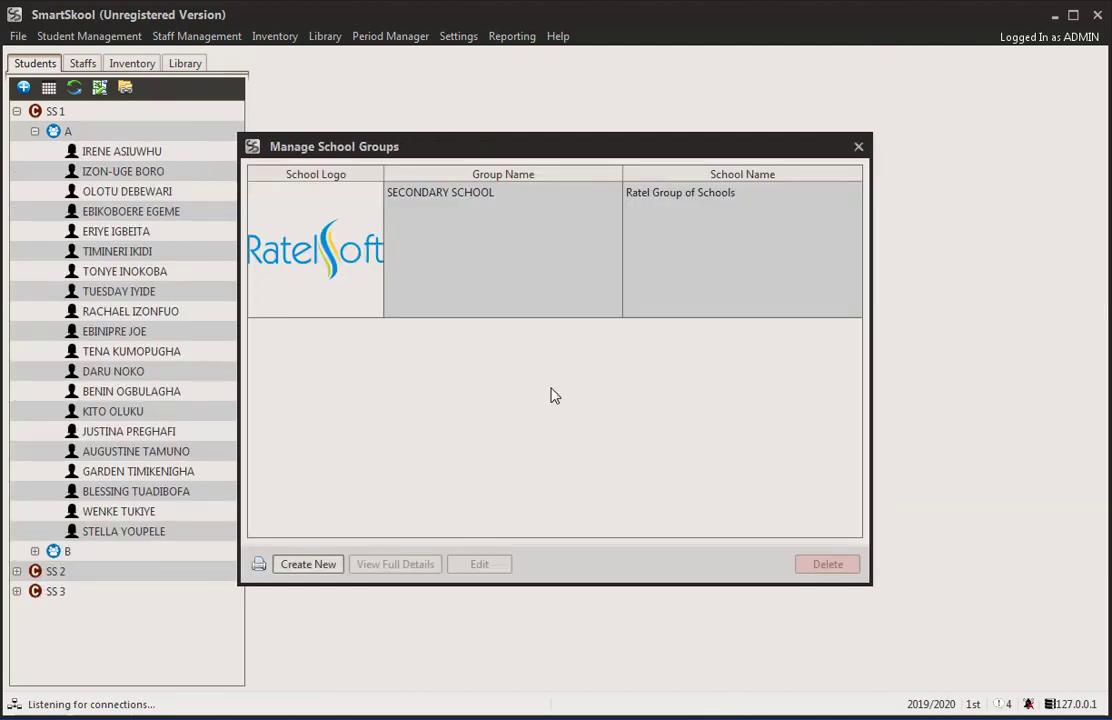
{"action": "left_click", "coordinate": [858, 146]}
Start a student result import for class SS 1, arm A.
{"action": "left_click", "coordinate": [82, 37]}
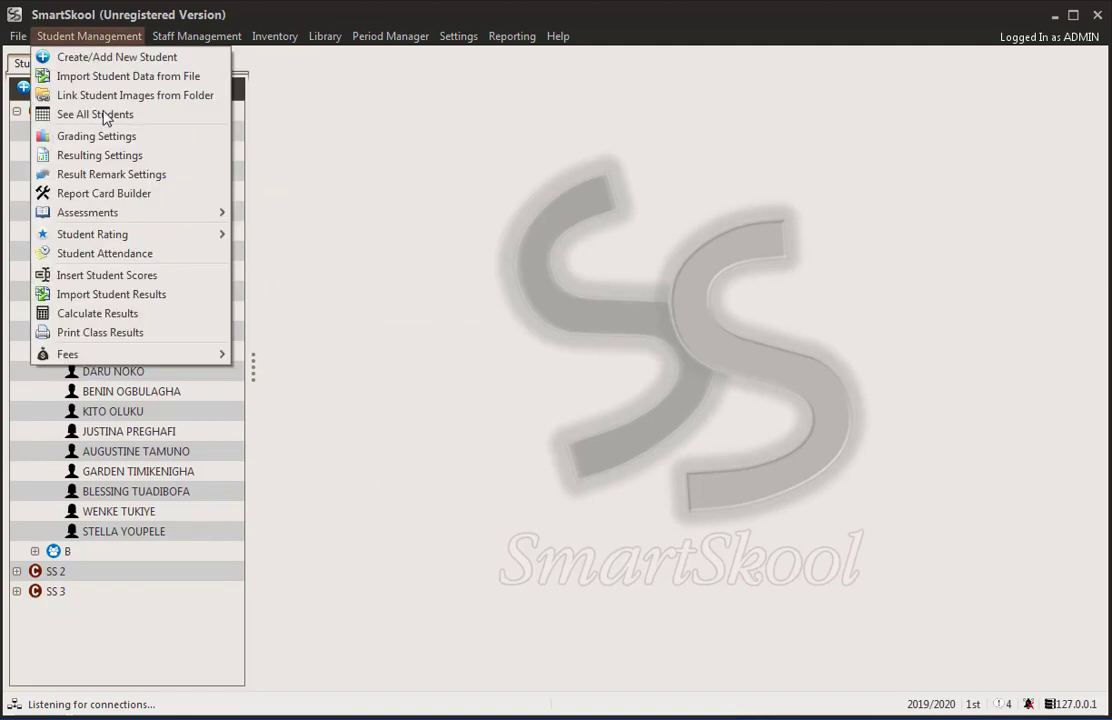
{"action": "left_click", "coordinate": [119, 294]}
{"action": "left_click", "coordinate": [468, 331]}
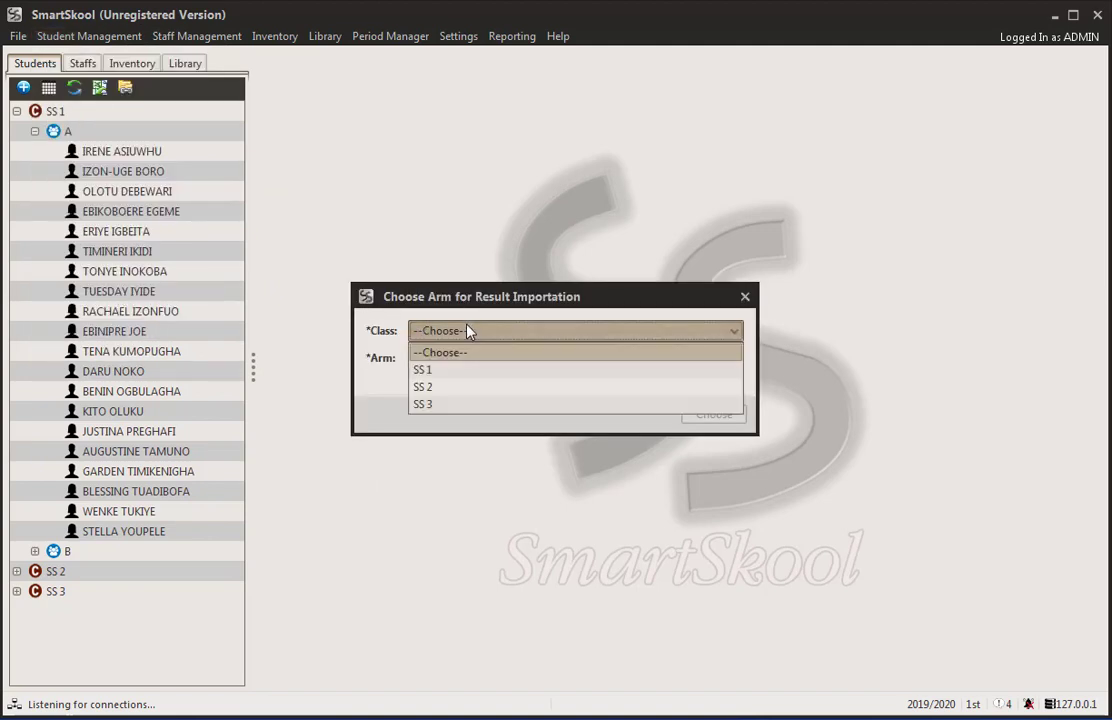
{"action": "left_click", "coordinate": [491, 369]}
{"action": "left_click", "coordinate": [531, 358]}
{"action": "left_click", "coordinate": [538, 398]}
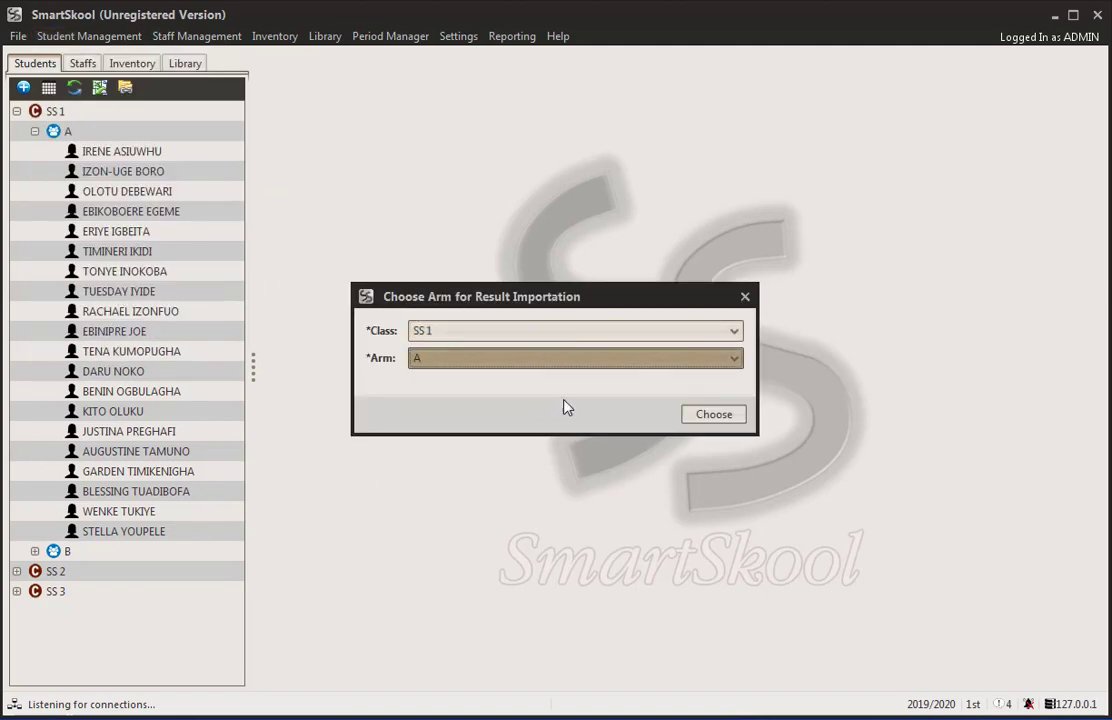
{"action": "left_click", "coordinate": [705, 420]}
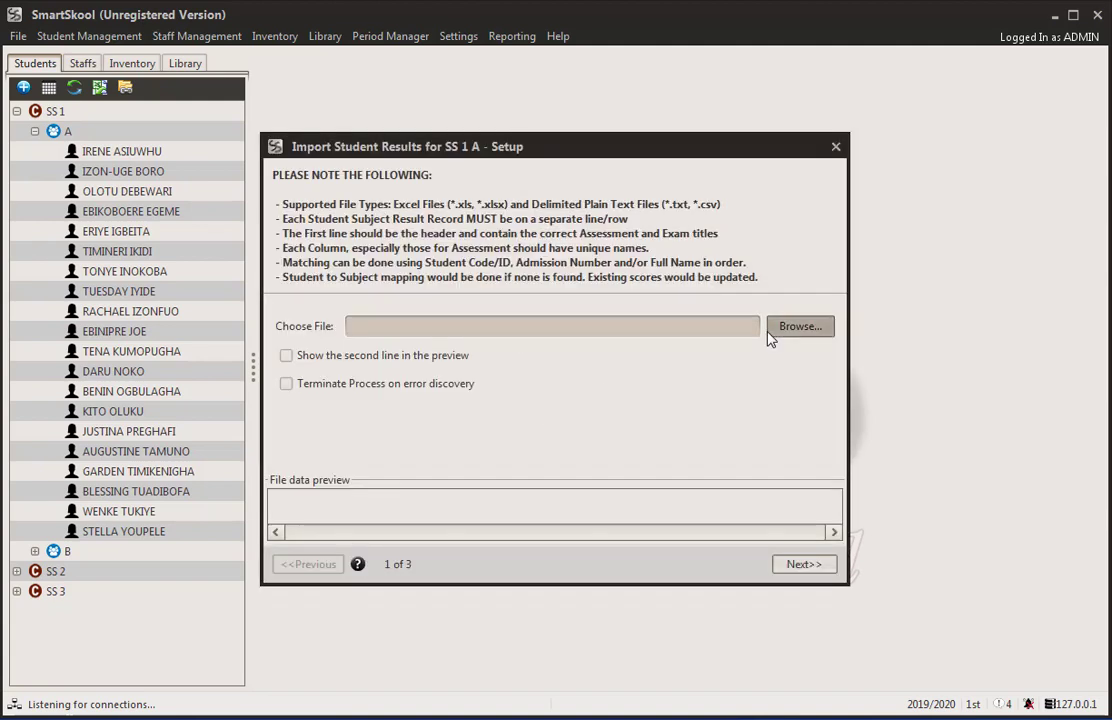
Load S.S. 1a Results.xlsx from the Desktop with Terminate Process on error discovery enabled, and proceed to the field mapping.
{"action": "left_click", "coordinate": [799, 326]}
{"action": "left_click", "coordinate": [527, 246]}
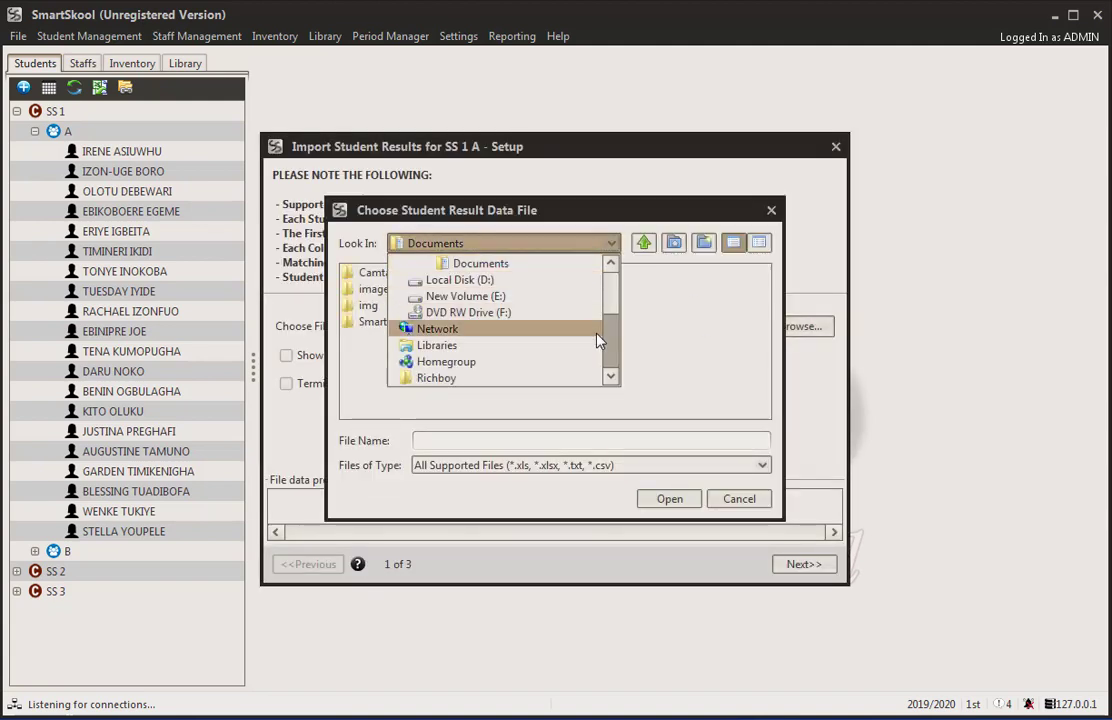
{"action": "scroll", "coordinate": [596, 338], "scroll_direction": "up", "scroll_amount": 3}
{"action": "left_click", "coordinate": [458, 281]}
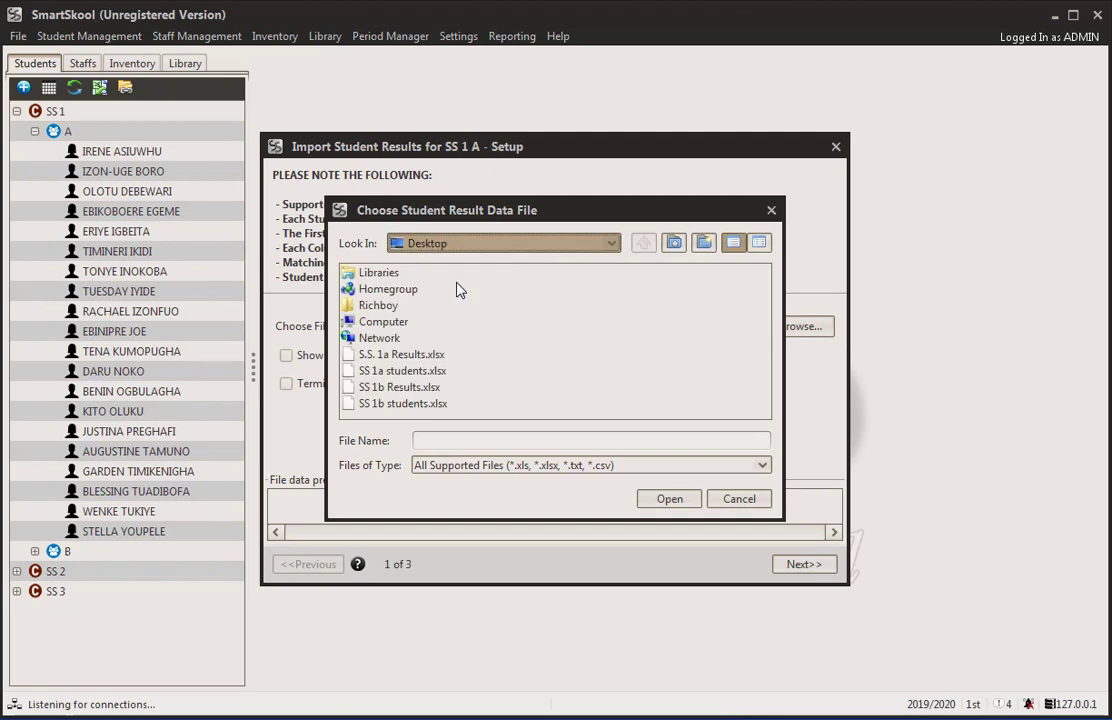
{"action": "double_click", "coordinate": [383, 355]}
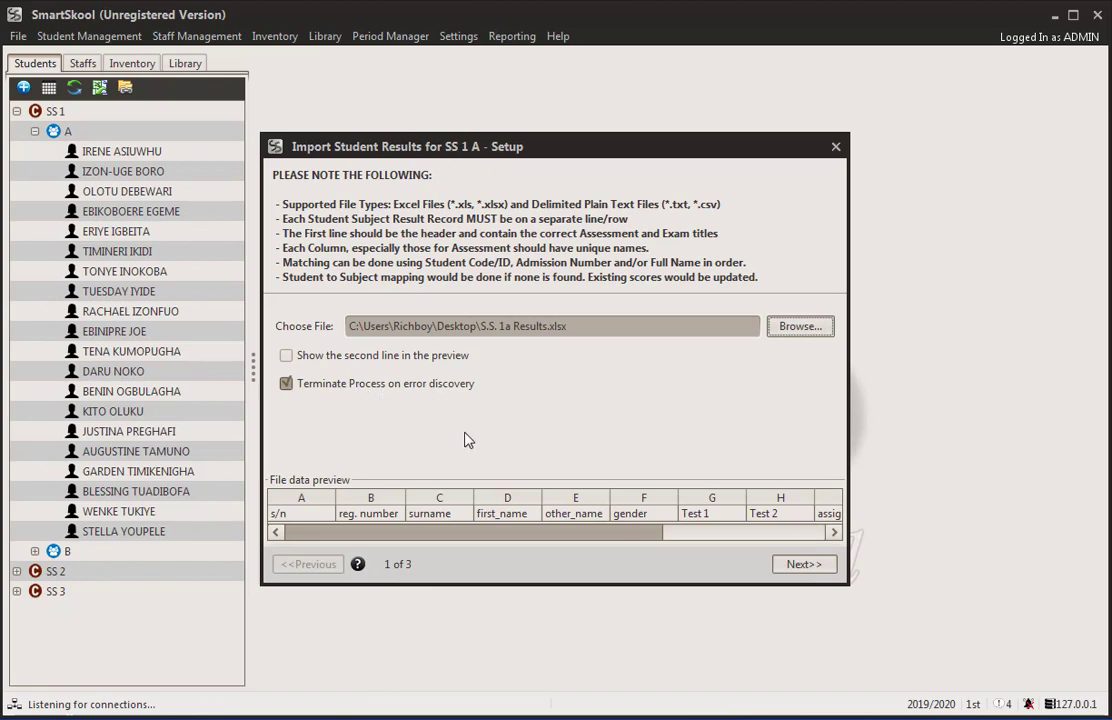
{"action": "left_click_drag", "start_coordinate": [483, 540], "coordinate": [524, 540]}
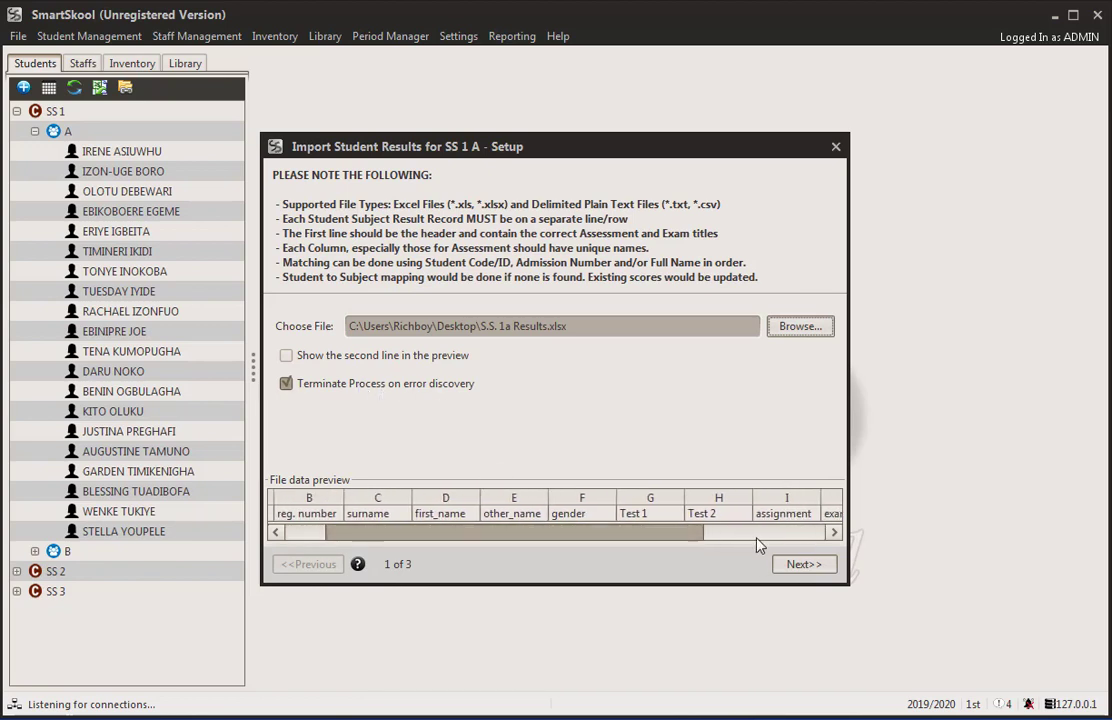
{"action": "left_click", "coordinate": [803, 566]}
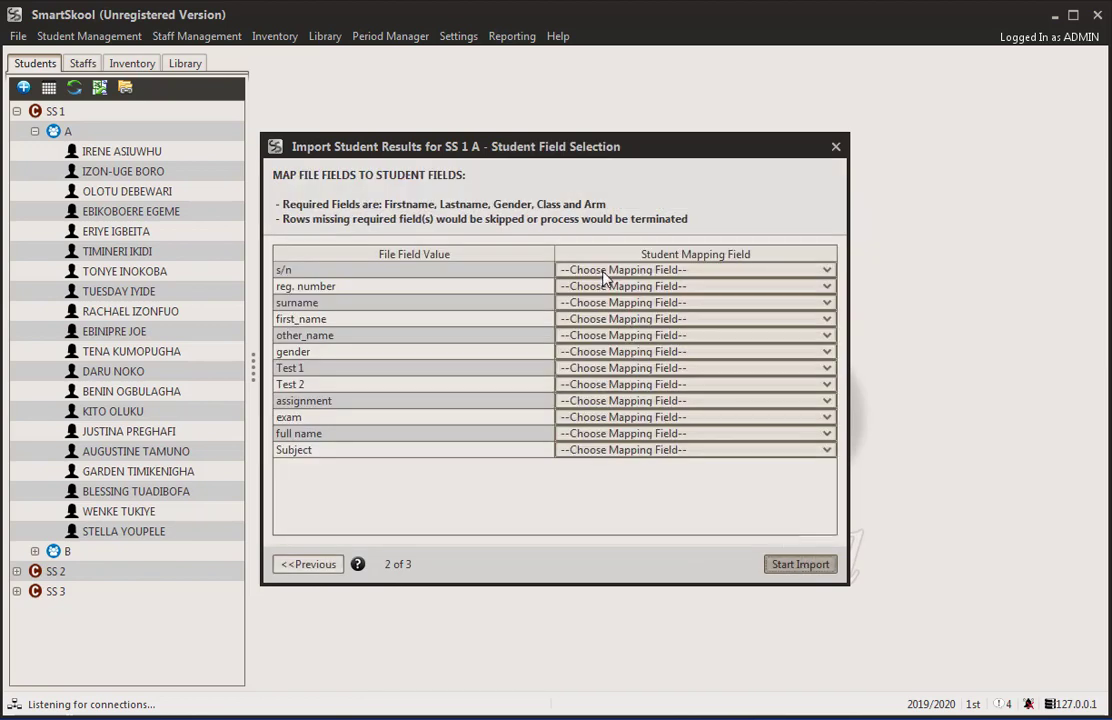
Map the Subject column to Subject, full name to Full Name and exam to Exam.
{"action": "left_click", "coordinate": [638, 450]}
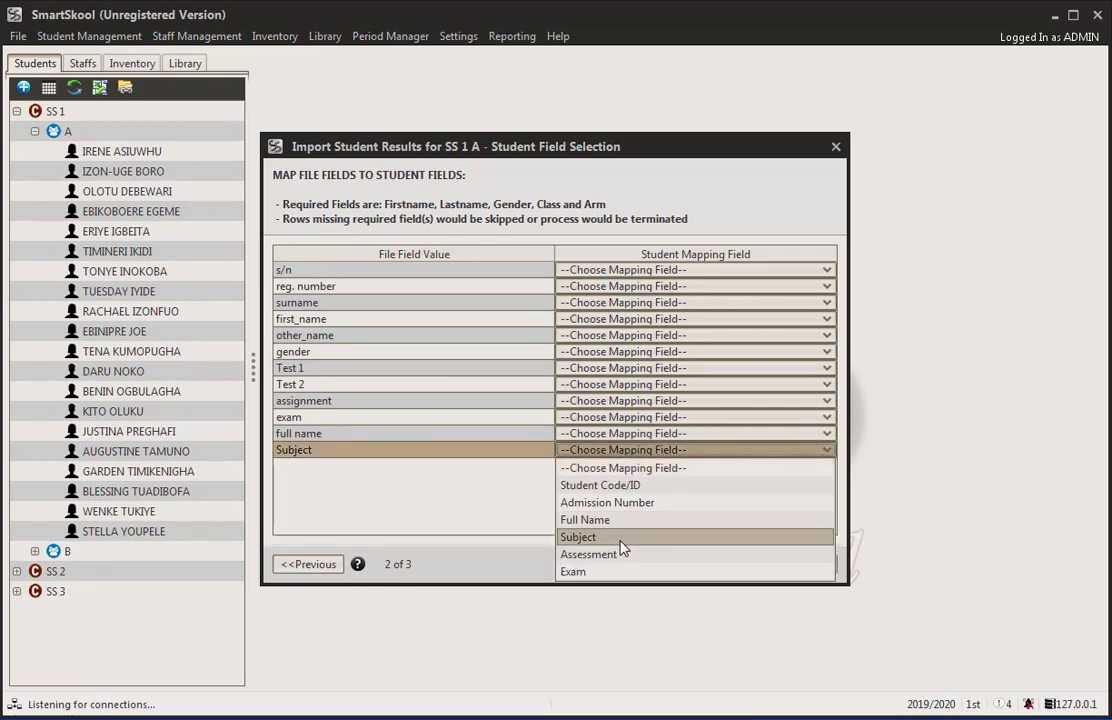
{"action": "left_click", "coordinate": [618, 538]}
{"action": "left_click", "coordinate": [594, 434]}
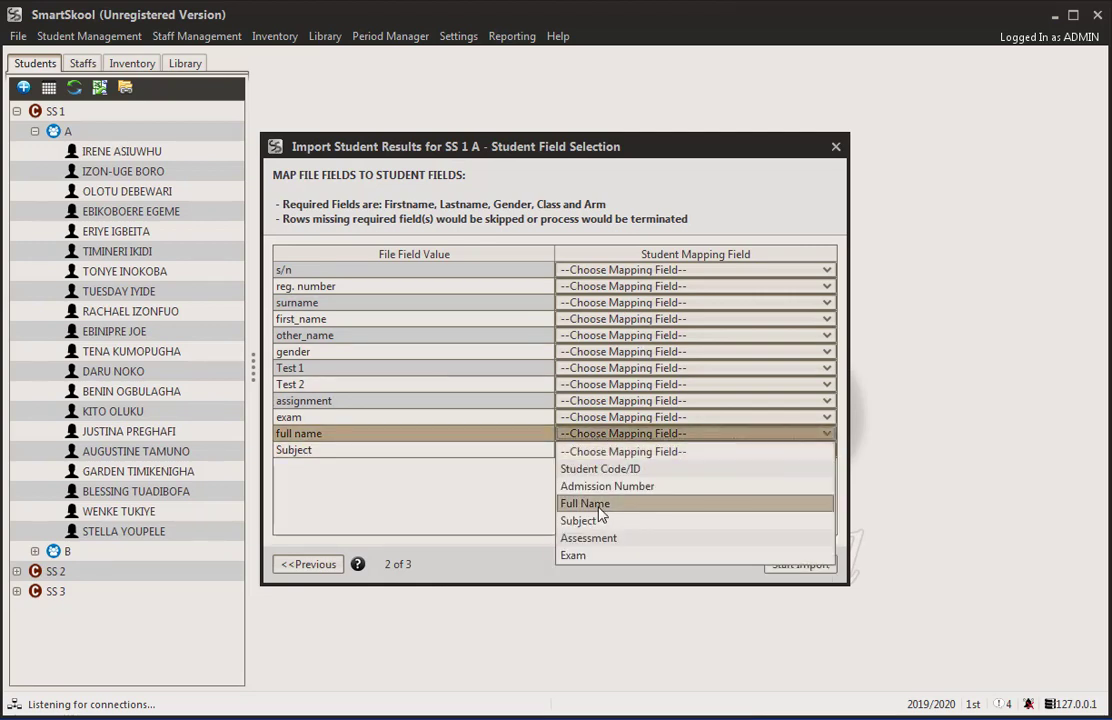
{"action": "left_click", "coordinate": [602, 502]}
{"action": "left_click", "coordinate": [597, 419]}
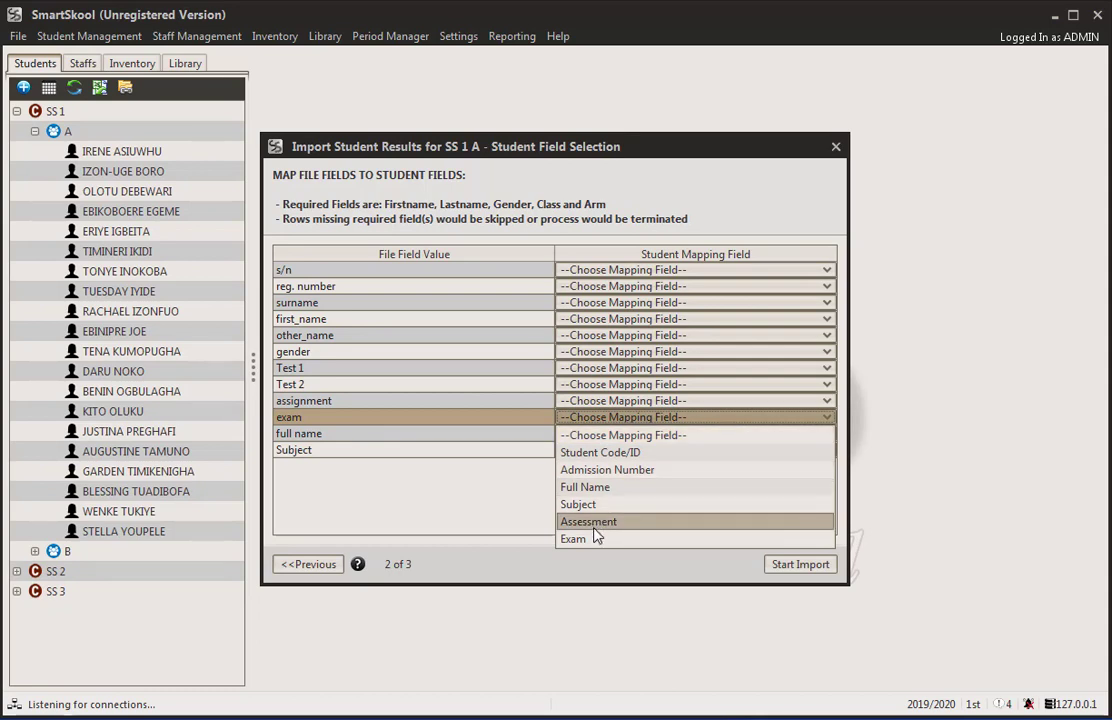
{"action": "left_click", "coordinate": [592, 539]}
Map the assignment, Test 2 and Test 1 columns to Assessment and run the SS 1 A result import.
{"action": "left_click", "coordinate": [600, 401]}
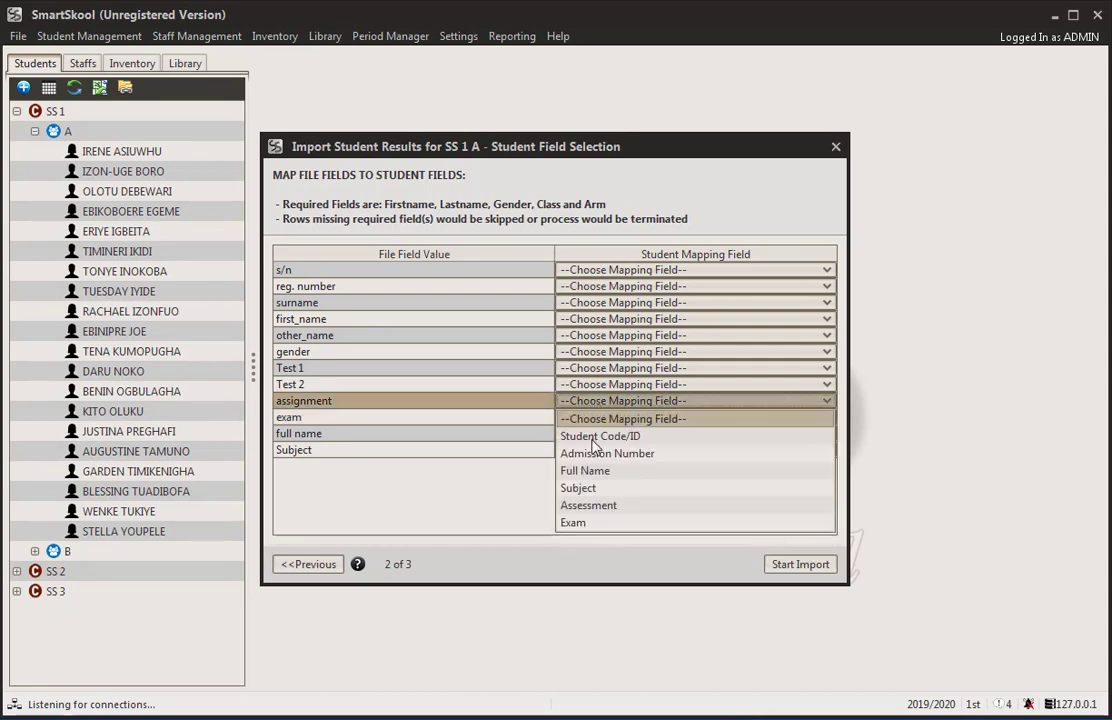
{"action": "left_click", "coordinate": [588, 507]}
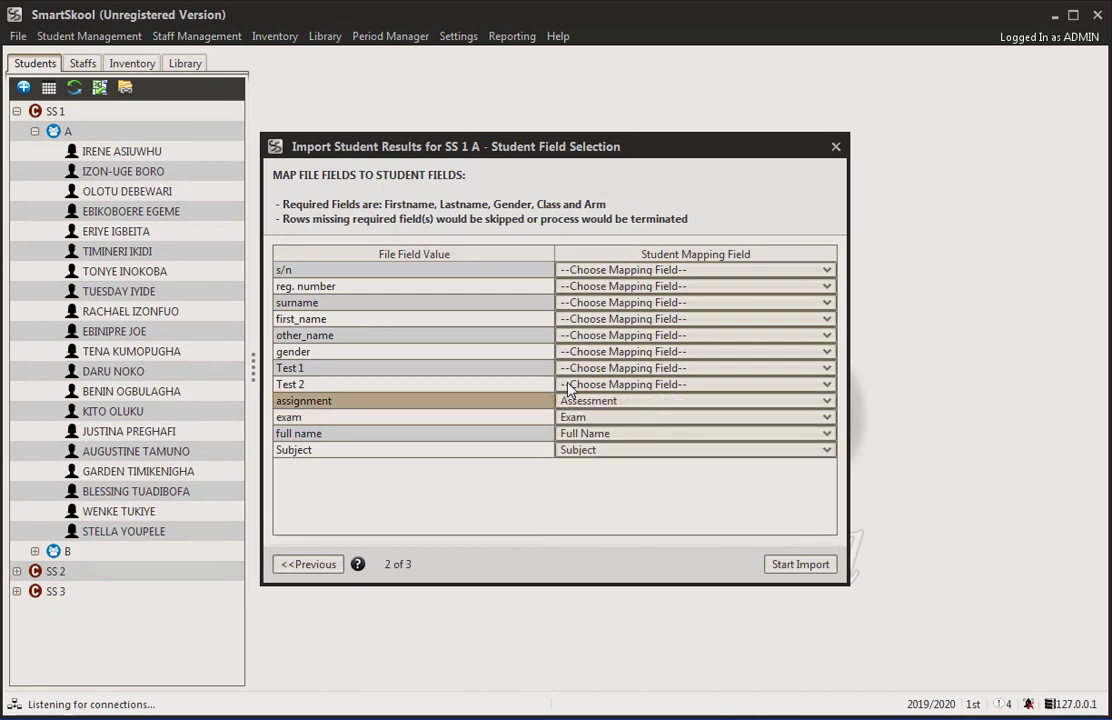
{"action": "left_click", "coordinate": [570, 385]}
{"action": "left_click", "coordinate": [590, 489]}
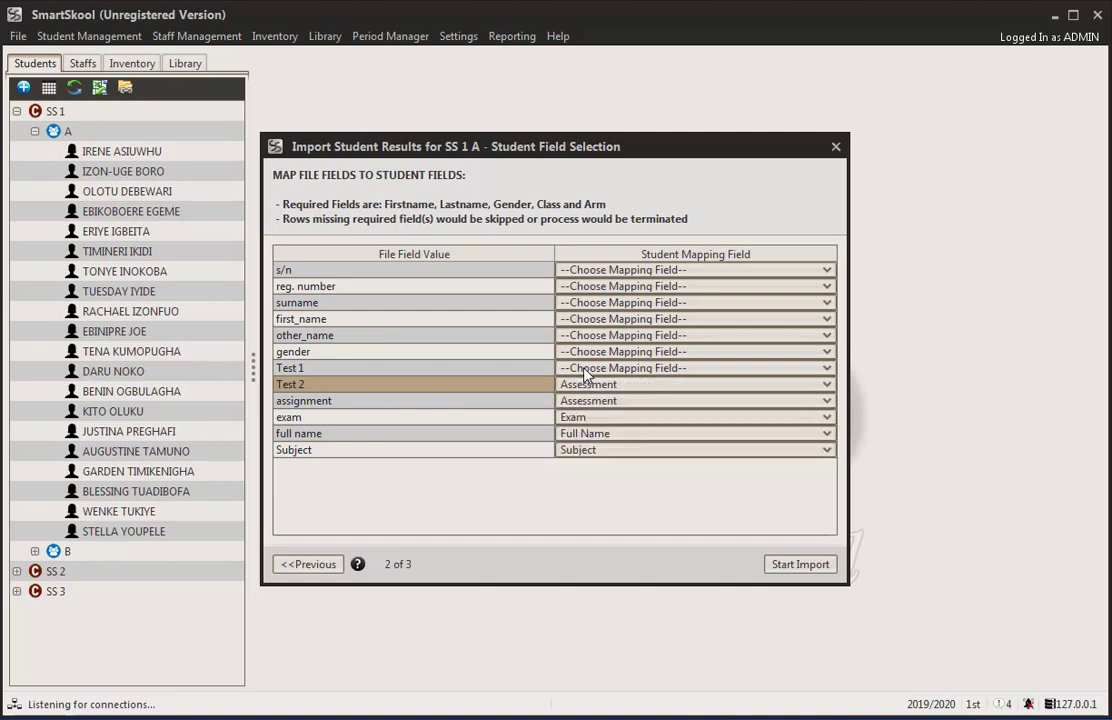
{"action": "left_click", "coordinate": [600, 368]}
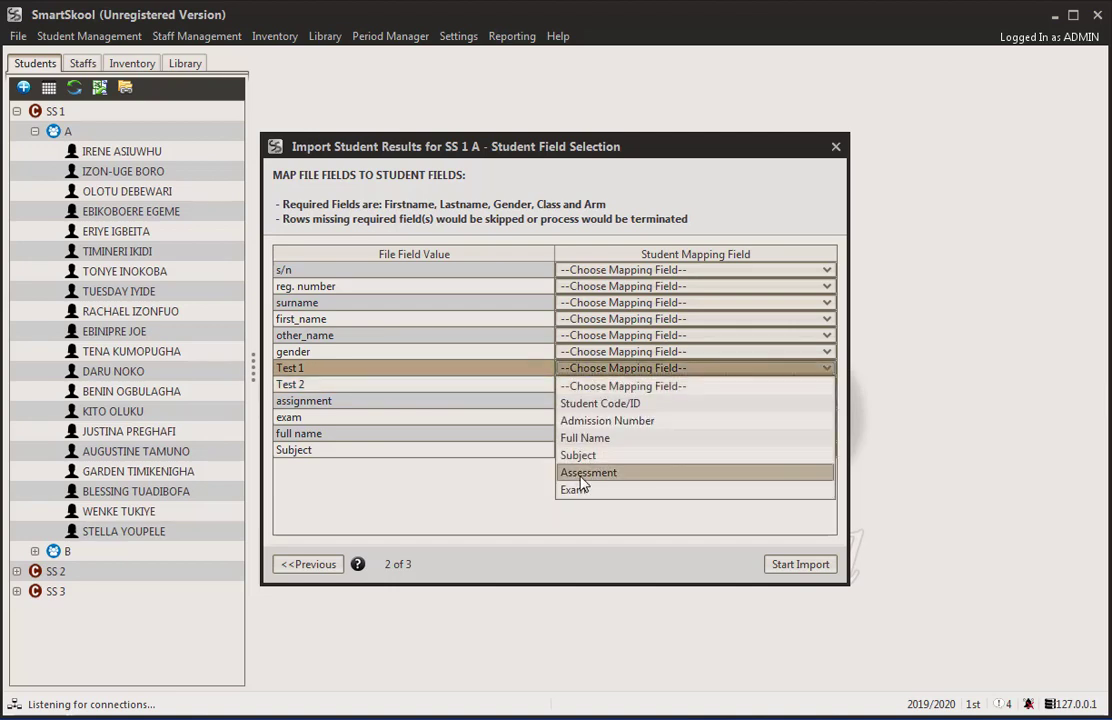
{"action": "left_click", "coordinate": [588, 472]}
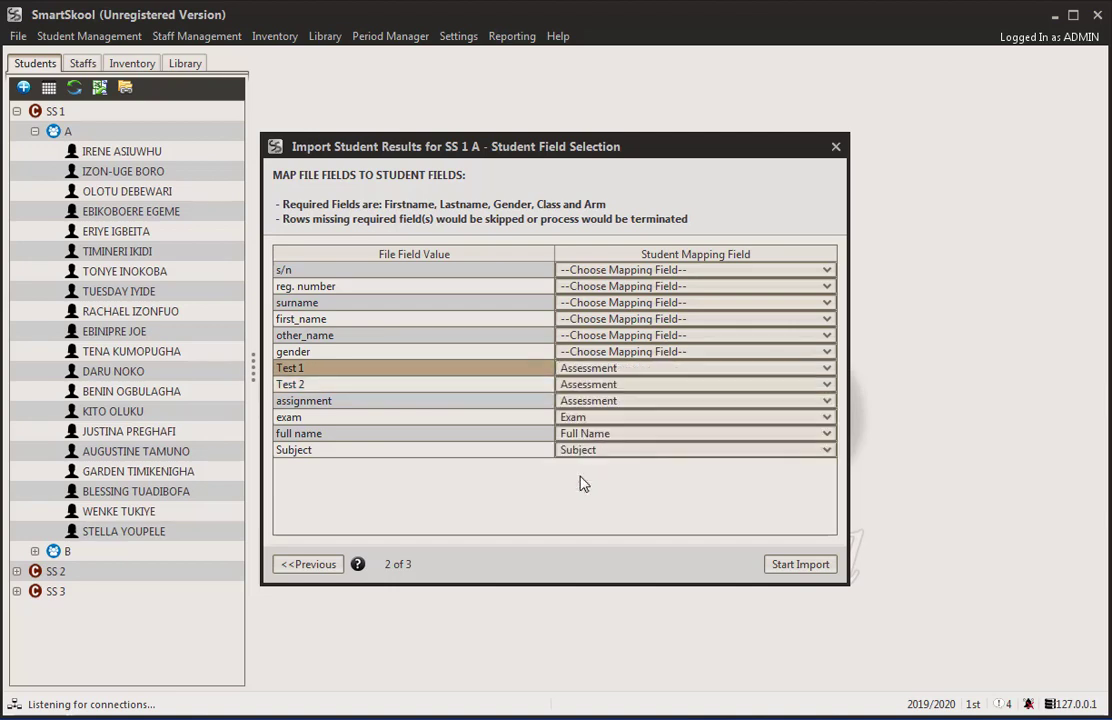
{"action": "left_click", "coordinate": [799, 565]}
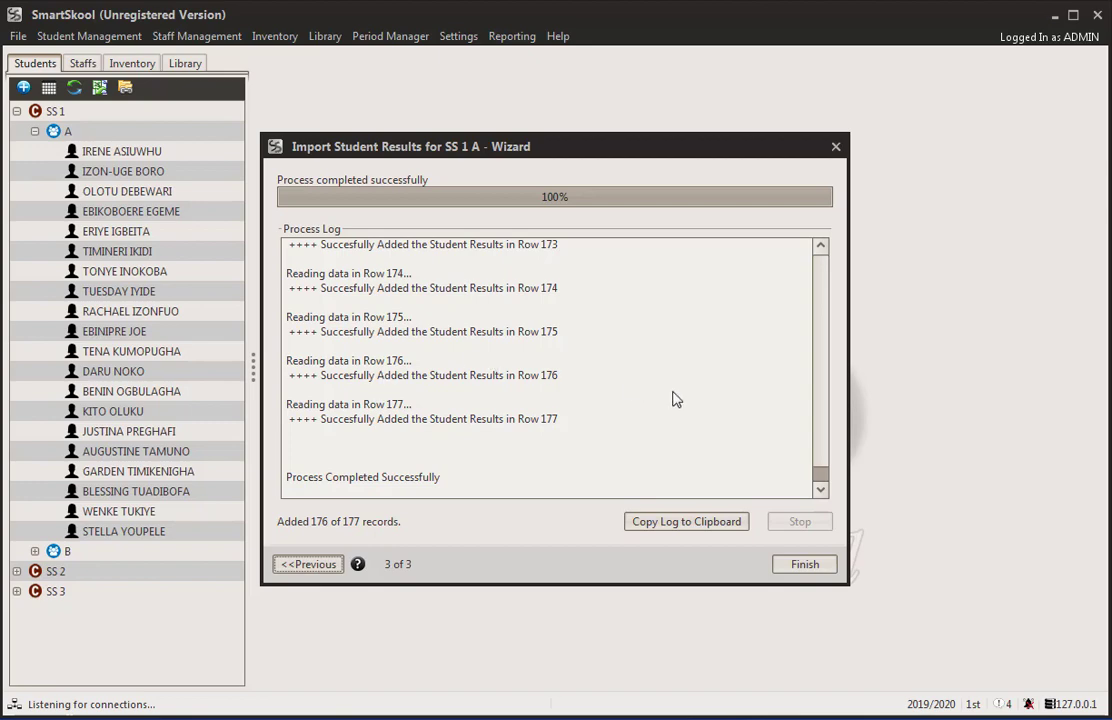
Review the import's process log back to the first rows and quit the result import wizard.
{"action": "left_click_drag", "start_coordinate": [820, 481], "coordinate": [812, 266]}
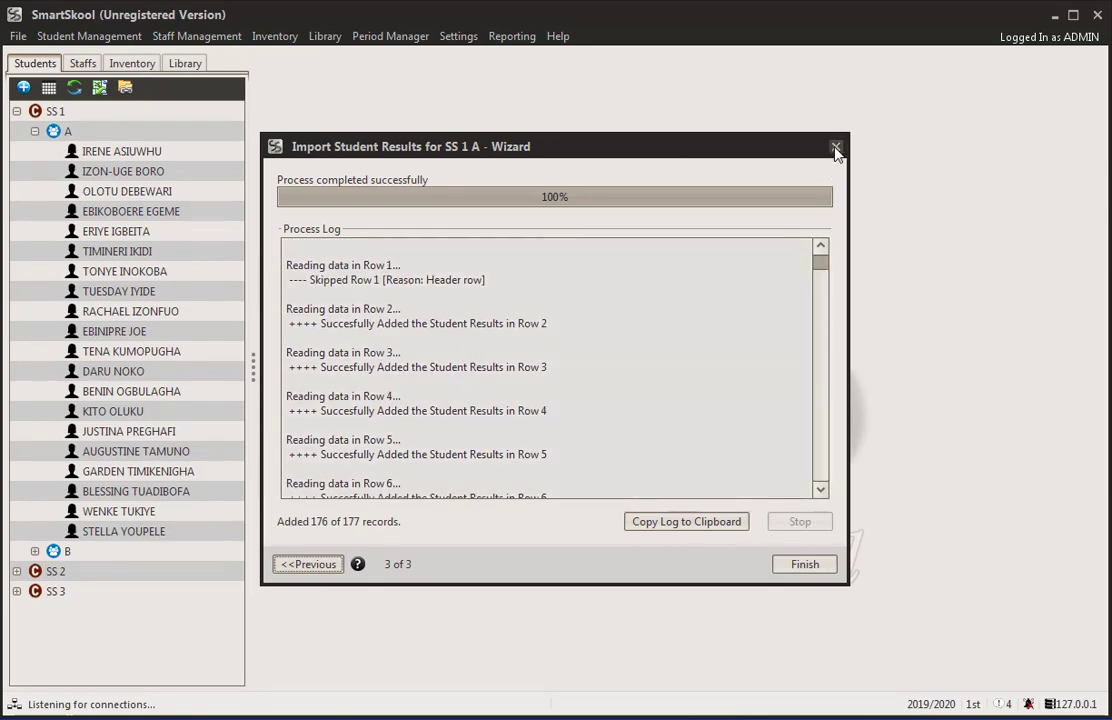
{"action": "left_click", "coordinate": [835, 147]}
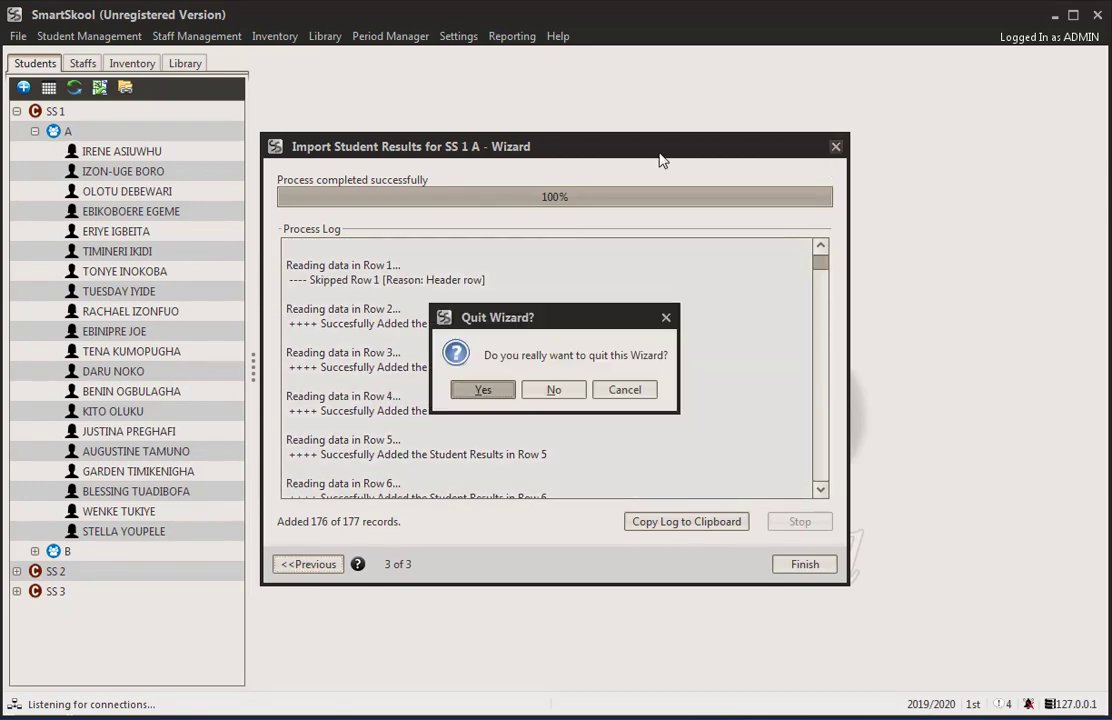
{"action": "left_click", "coordinate": [475, 391]}
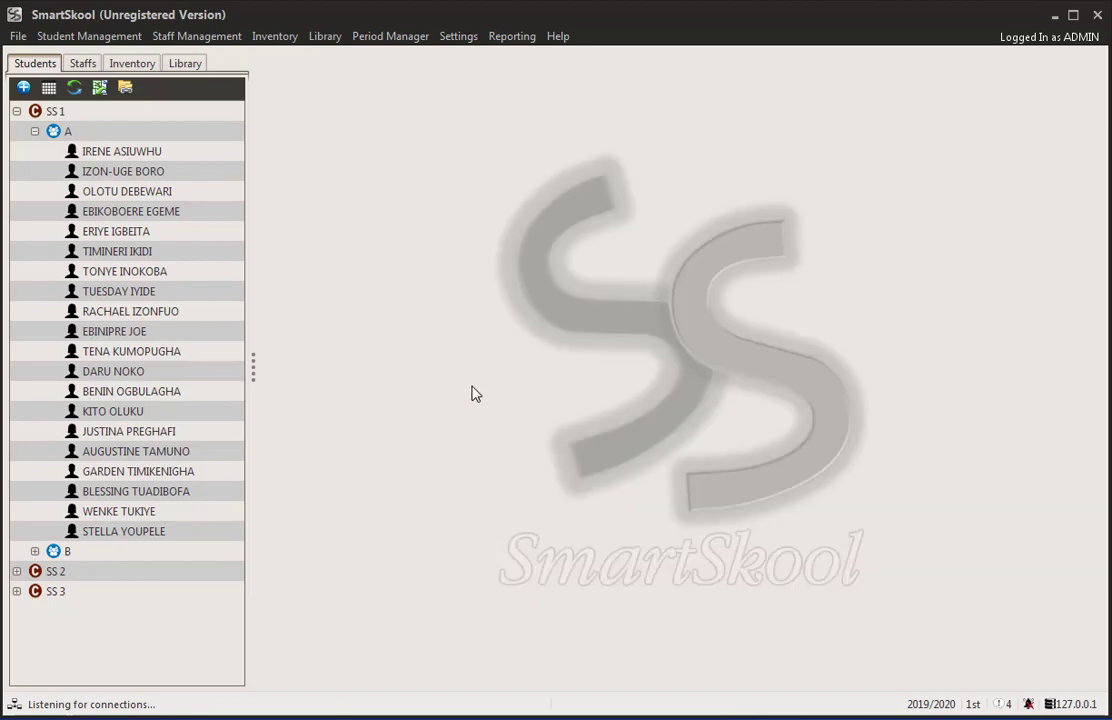
Compare the subjects registered for the first and third students in SS 1 A for the 2019/2020 session.
{"action": "left_click", "coordinate": [104, 152]}
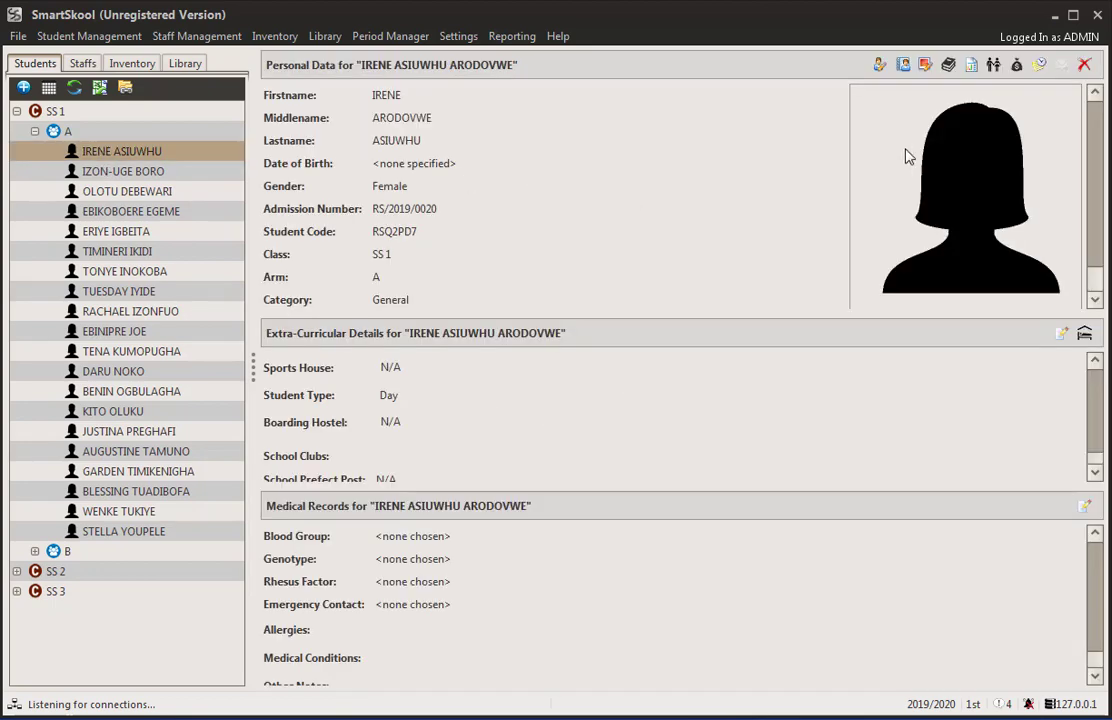
{"action": "left_click", "coordinate": [948, 64]}
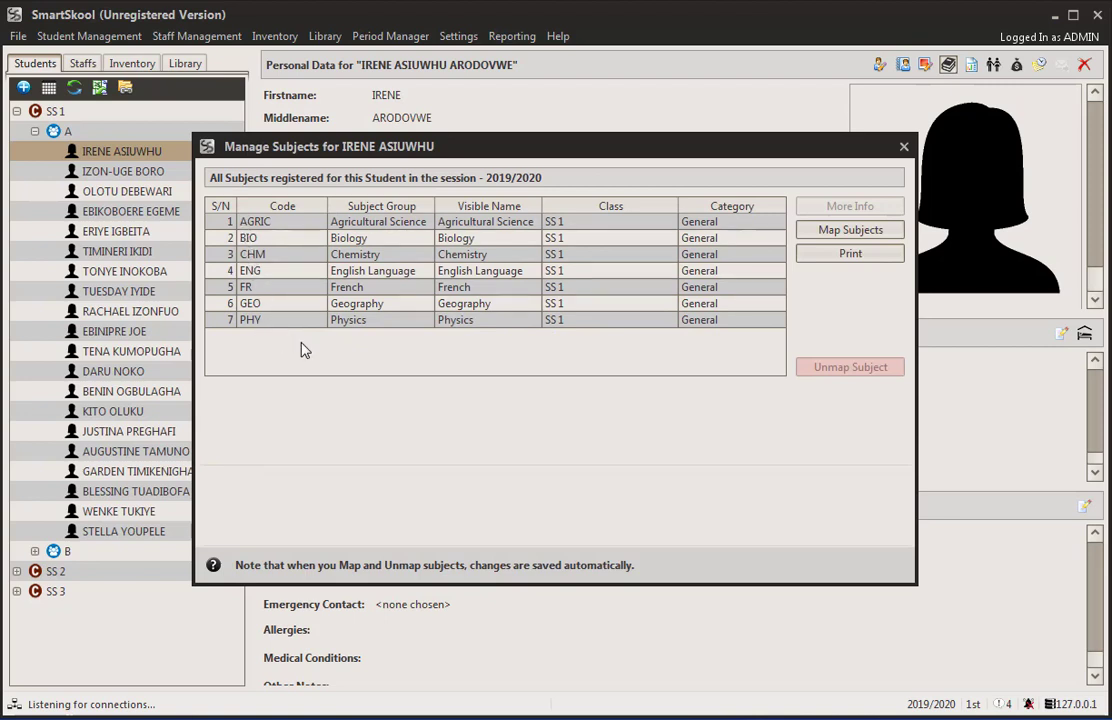
{"action": "left_click", "coordinate": [903, 147]}
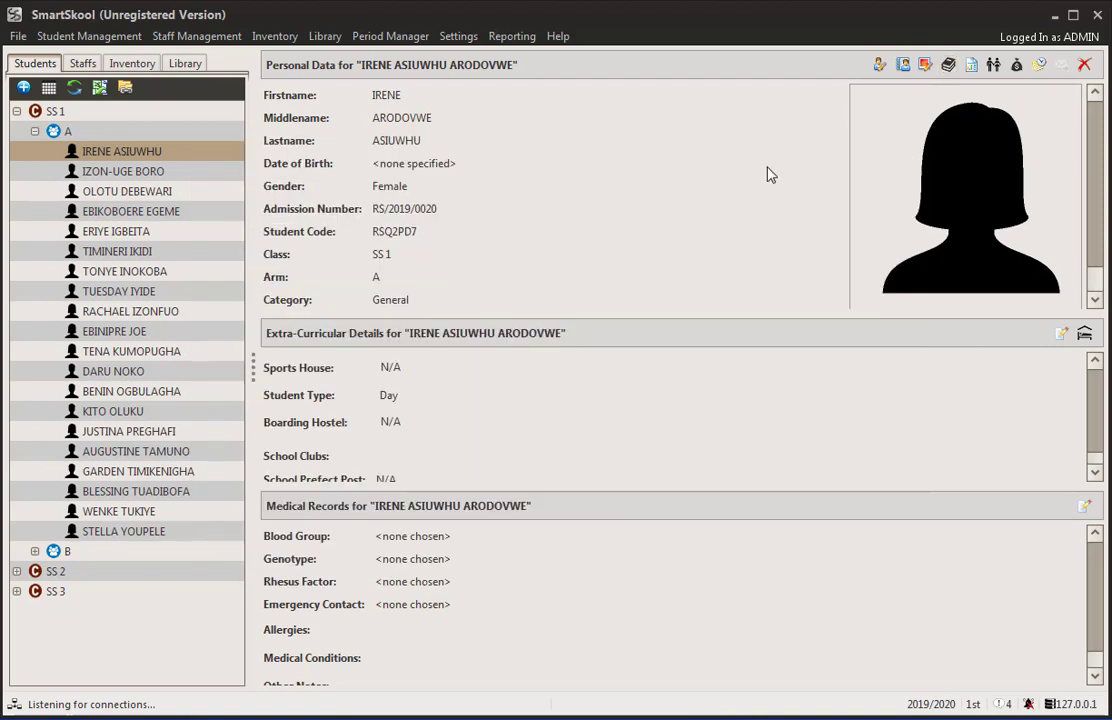
{"action": "left_click", "coordinate": [118, 192]}
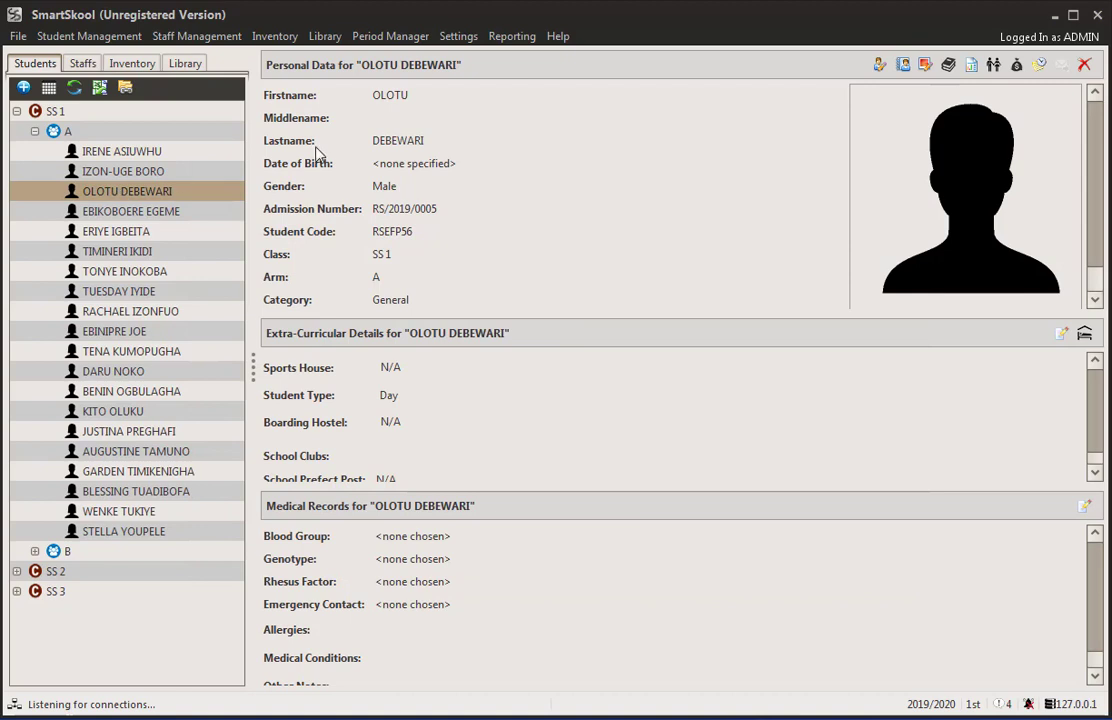
{"action": "left_click", "coordinate": [948, 65]}
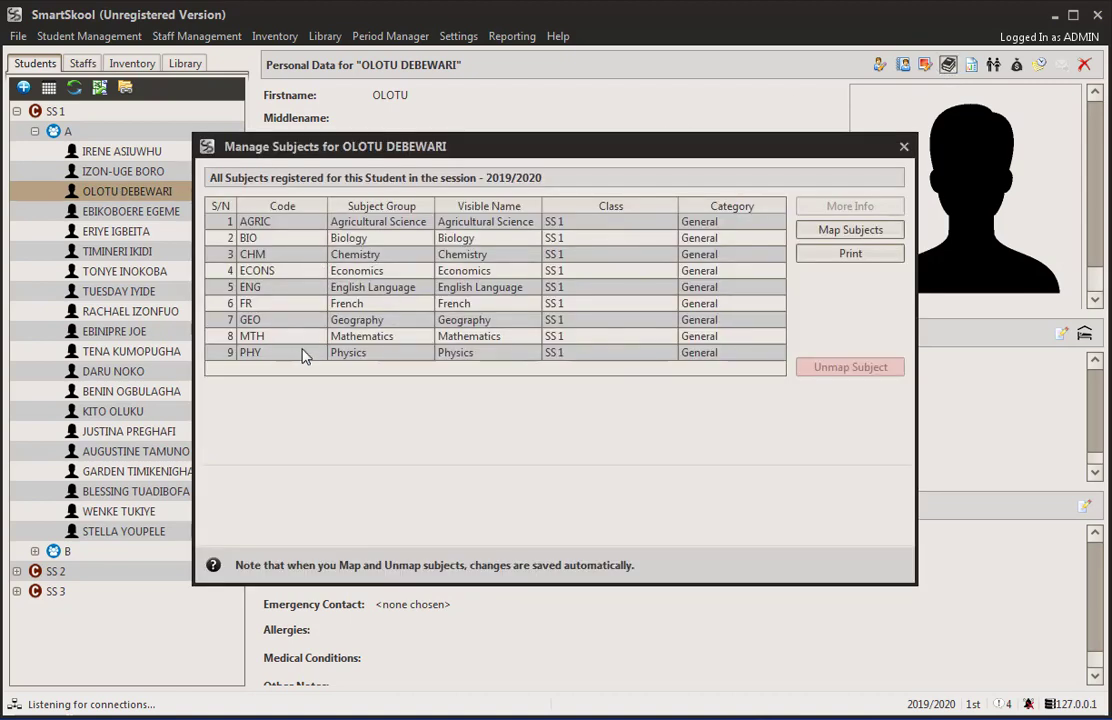
{"action": "left_click", "coordinate": [904, 148]}
{"action": "left_click", "coordinate": [106, 153]}
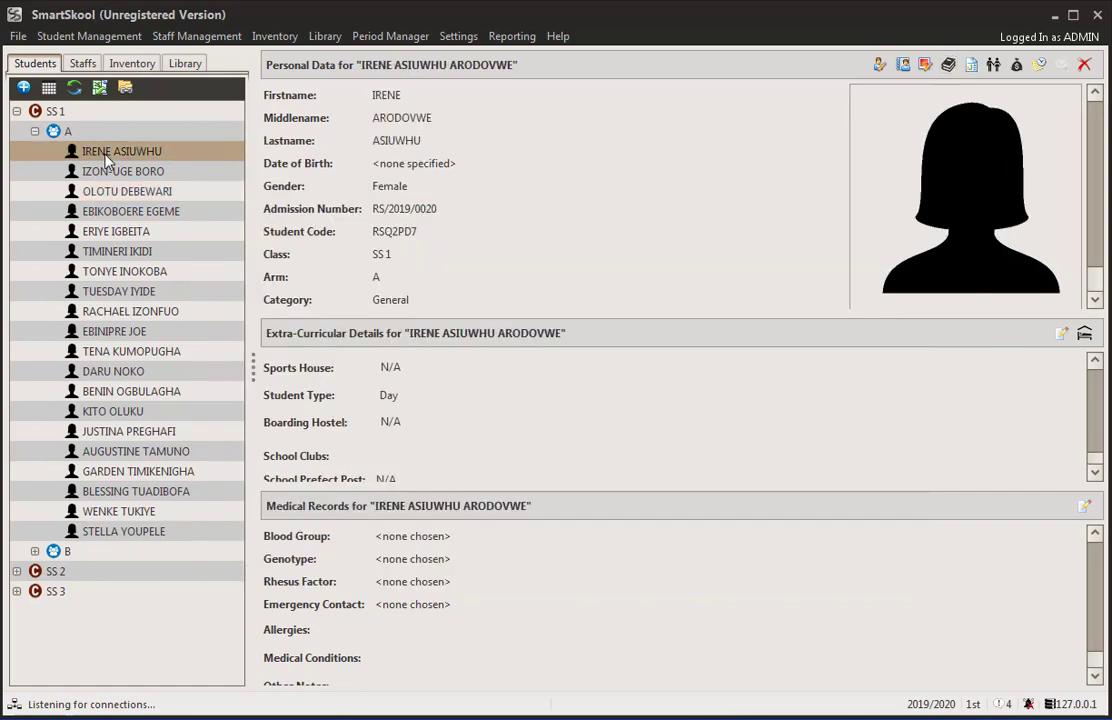
{"action": "left_click", "coordinate": [948, 65]}
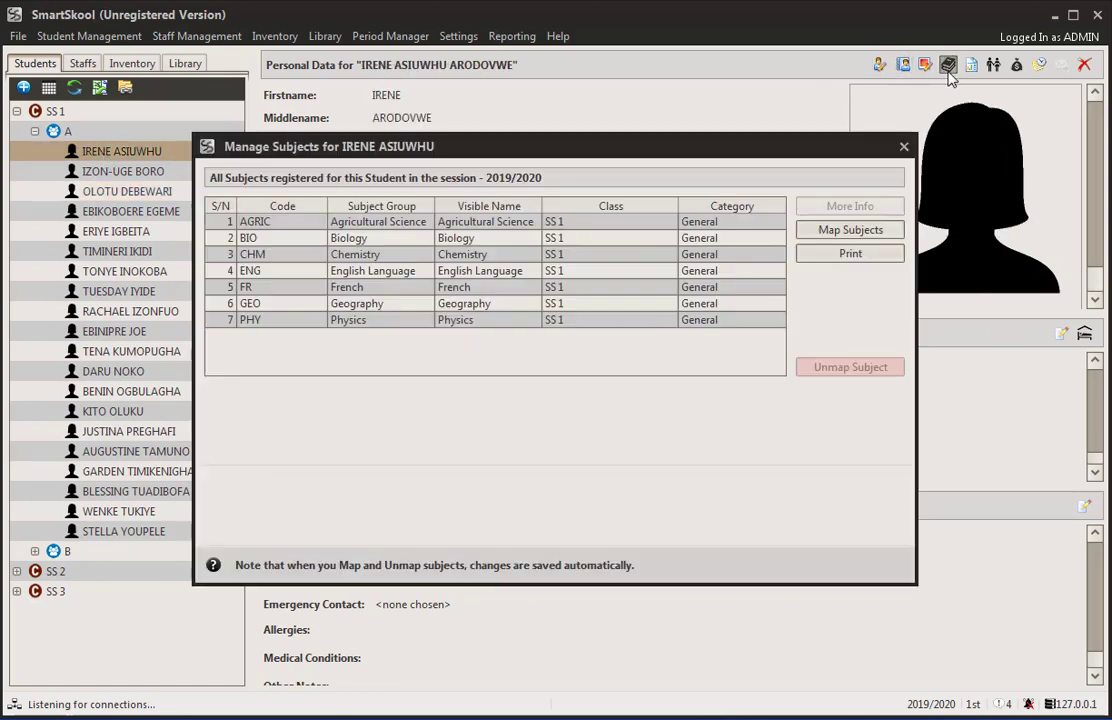
Switch to the S.S. 1a Results workbook in Excel and check which subject blocks include a row for student number 20.
{"action": "left_click", "coordinate": [904, 148]}
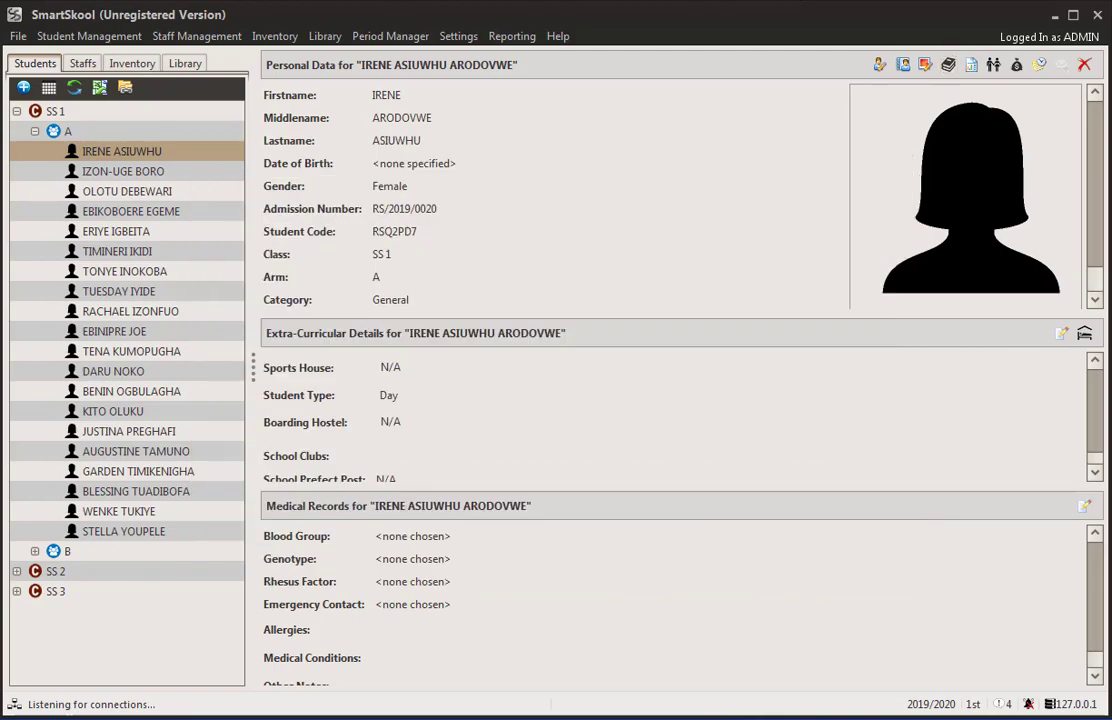
{"action": "key", "text": "alt+Tab"}
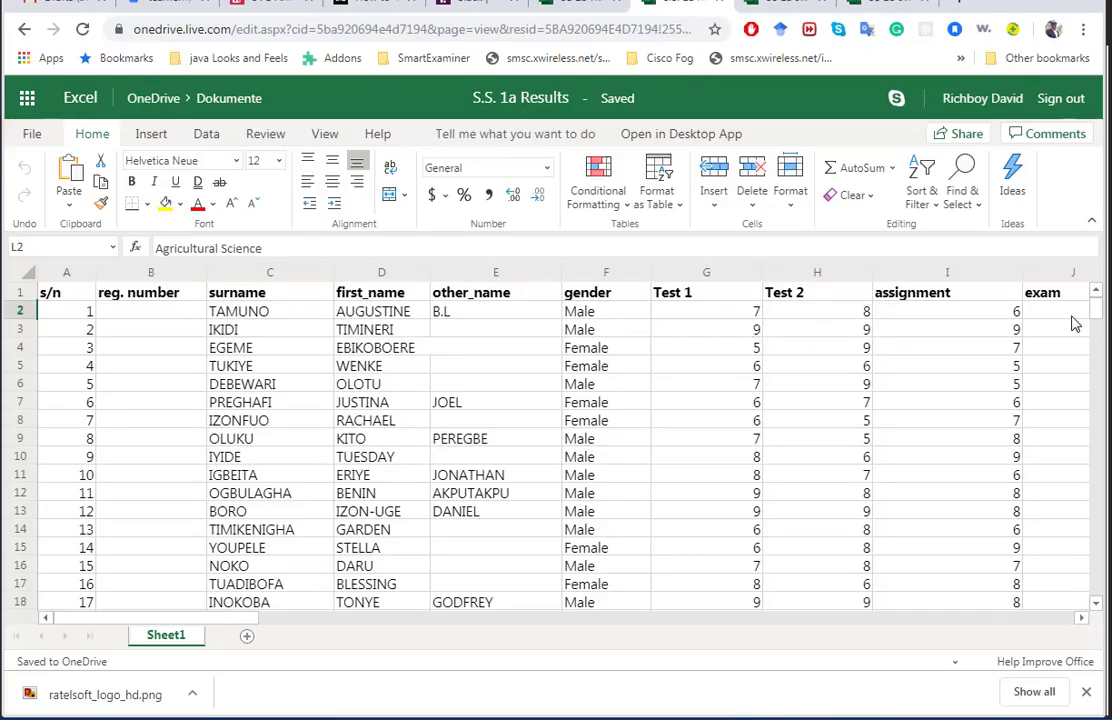
{"action": "scroll", "coordinate": [1090, 330], "scroll_direction": "down", "scroll_amount": 14}
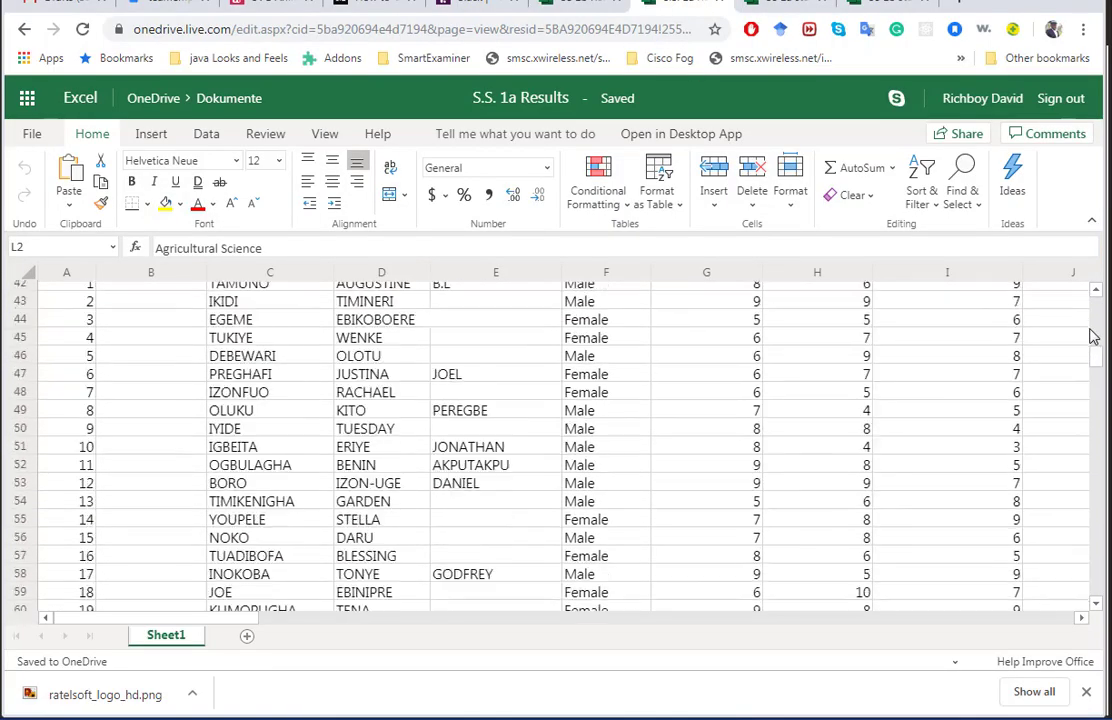
{"action": "mouse_move", "coordinate": [1093, 337]}
{"action": "left_mouse_down"}
{"action": "mouse_move", "coordinate": [1093, 295]}
{"action": "mouse_move", "coordinate": [1094, 317]}
{"action": "left_mouse_up"}
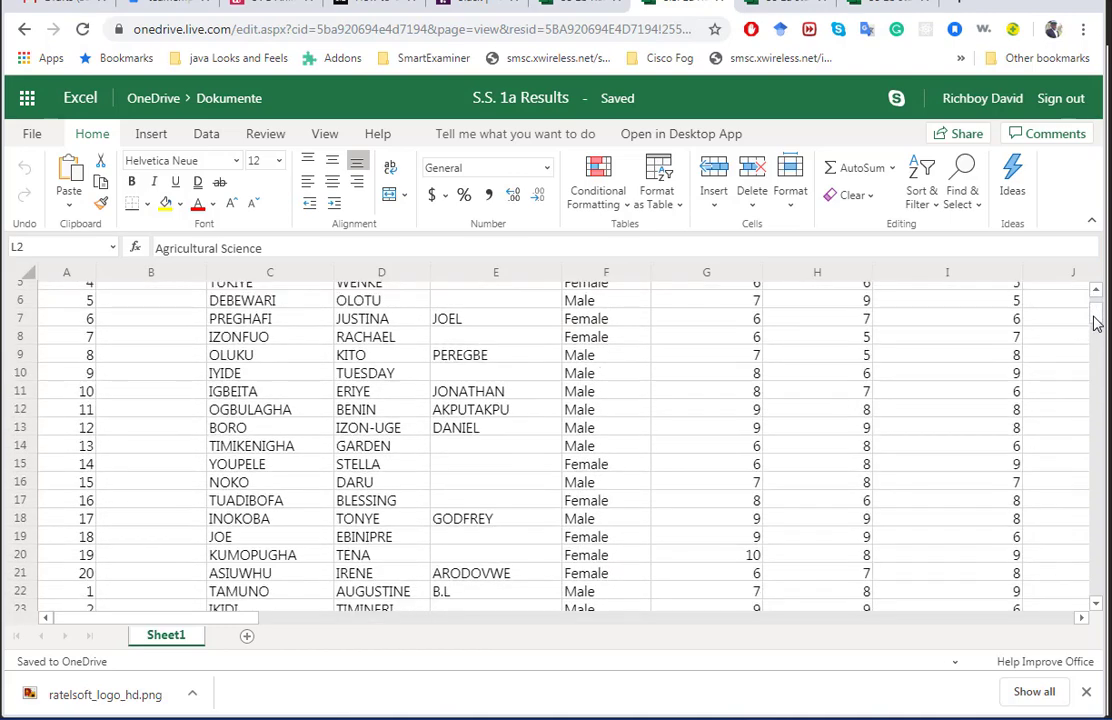
{"action": "left_click", "coordinate": [62, 572]}
{"action": "left_click_drag", "start_coordinate": [194, 620], "coordinate": [148, 608]}
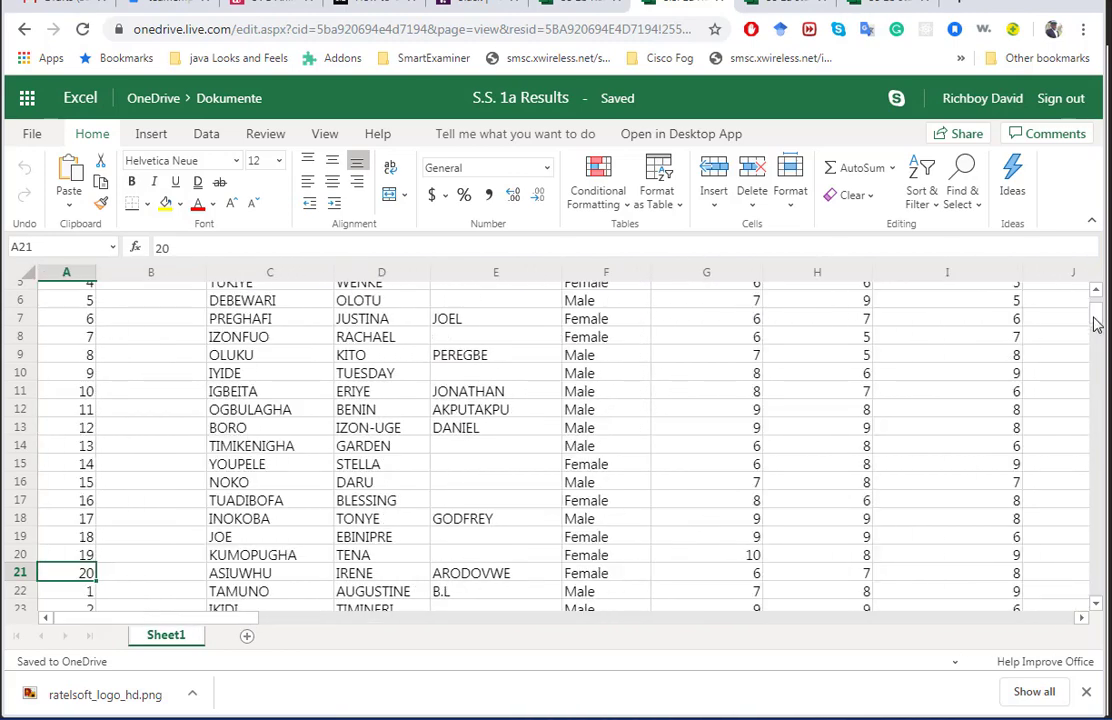
{"action": "left_click_drag", "start_coordinate": [1095, 320], "coordinate": [1070, 486]}
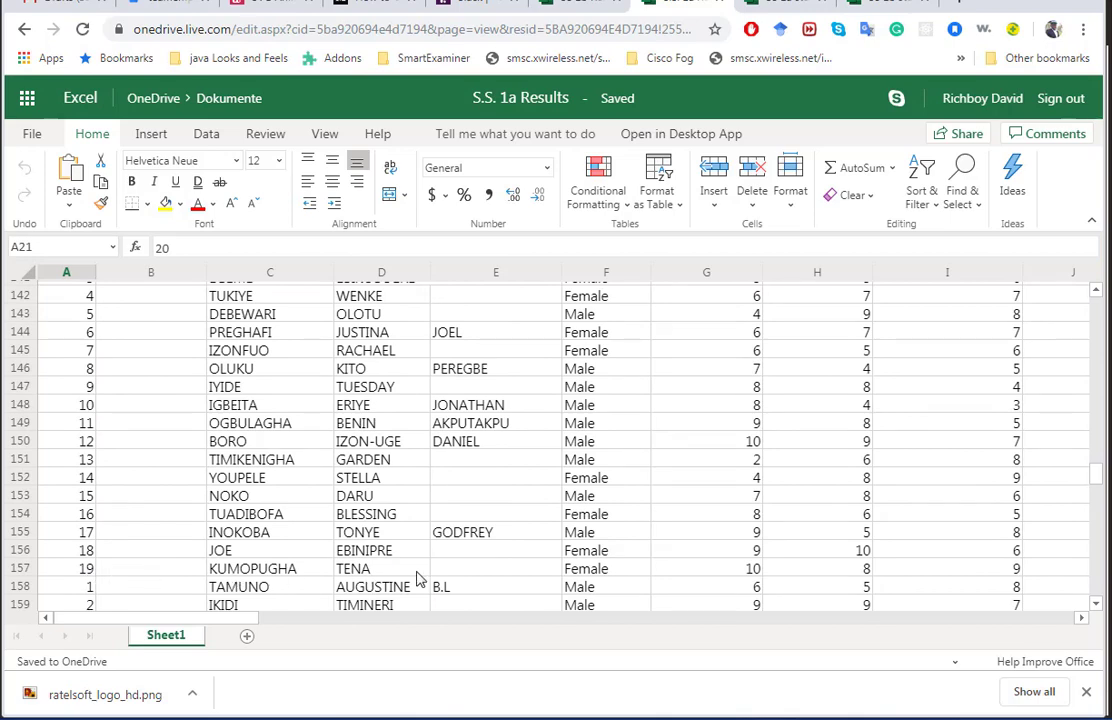
{"action": "left_click_drag", "start_coordinate": [1096, 477], "coordinate": [1080, 417]}
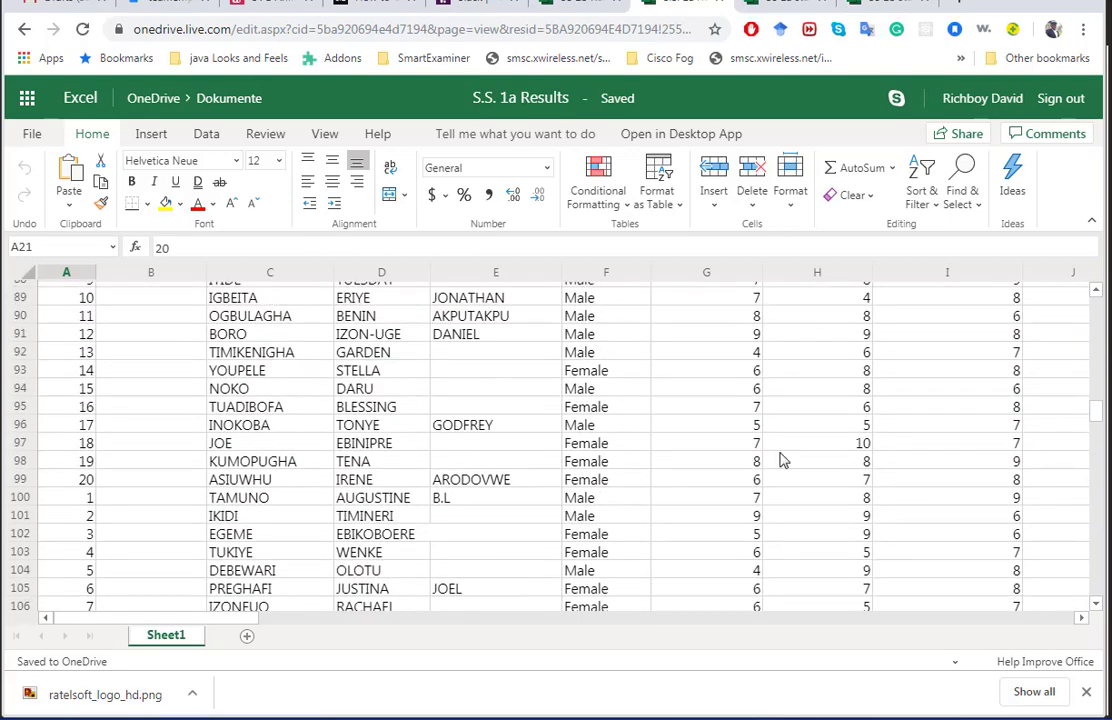
Return to SmartSkool and review the subjects registered for the fifth student in SS 1 A.
{"action": "key", "text": "alt+Tab"}
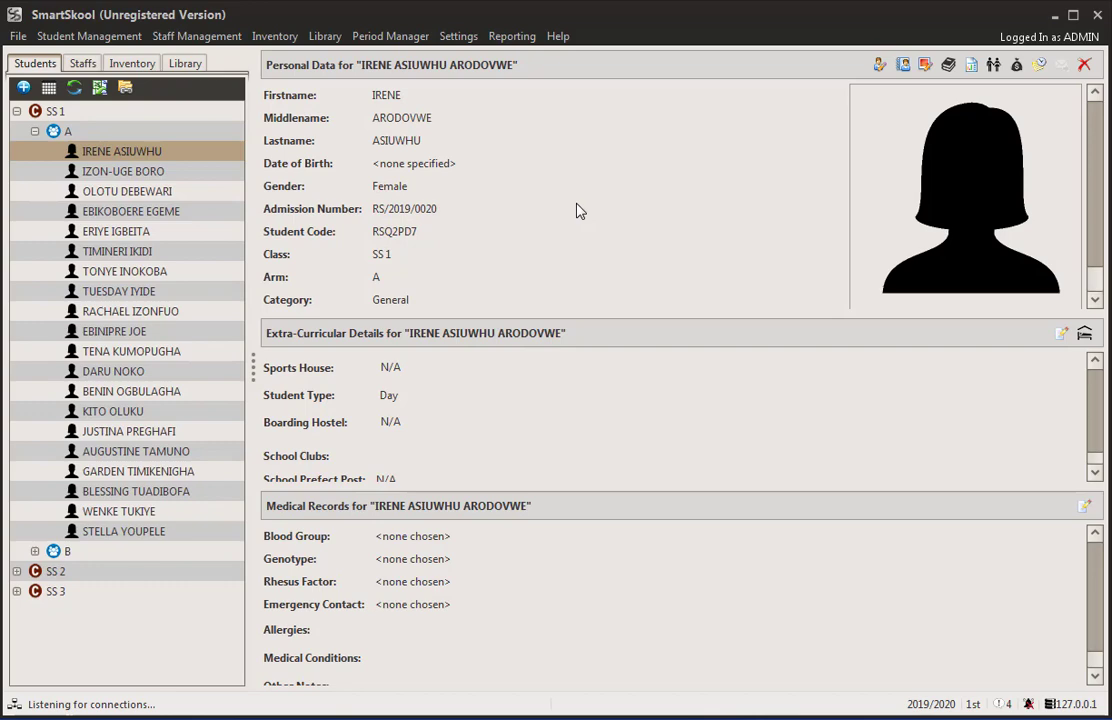
{"action": "left_click", "coordinate": [119, 234]}
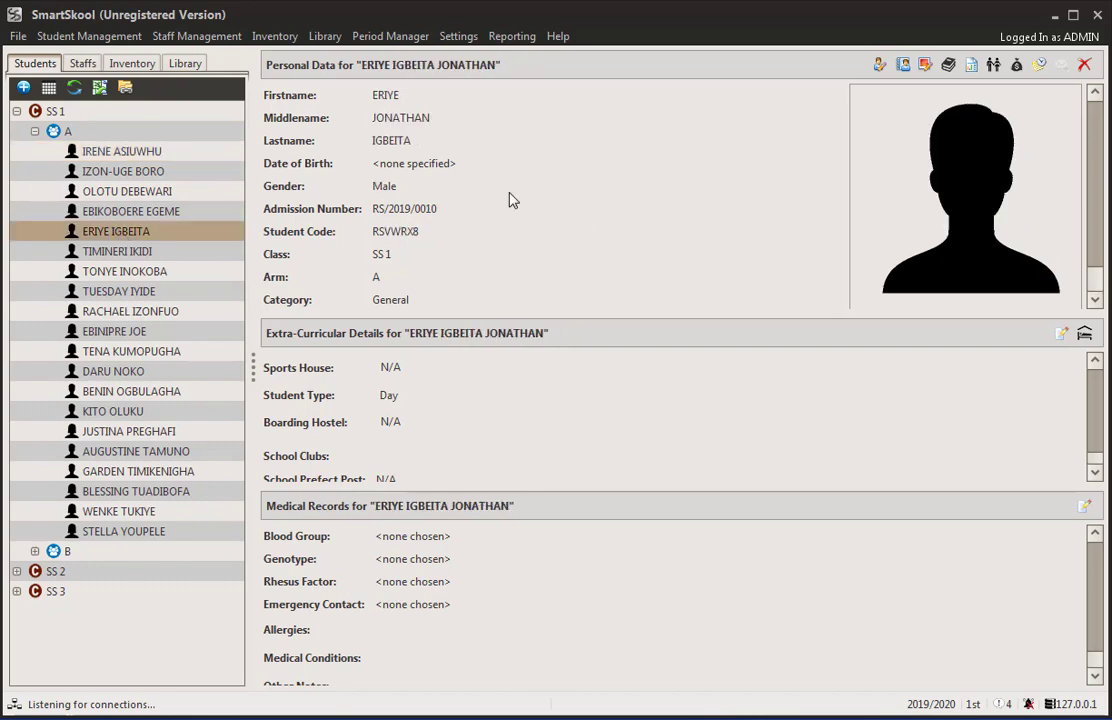
{"action": "left_click", "coordinate": [948, 66]}
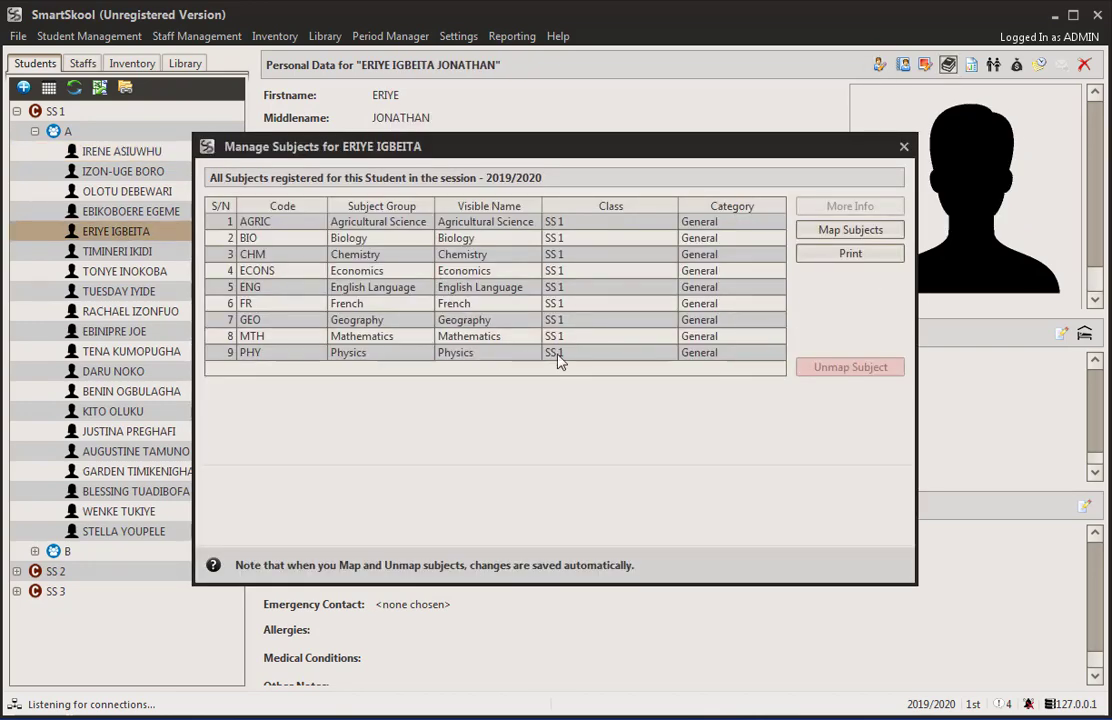
{"action": "left_click", "coordinate": [903, 150]}
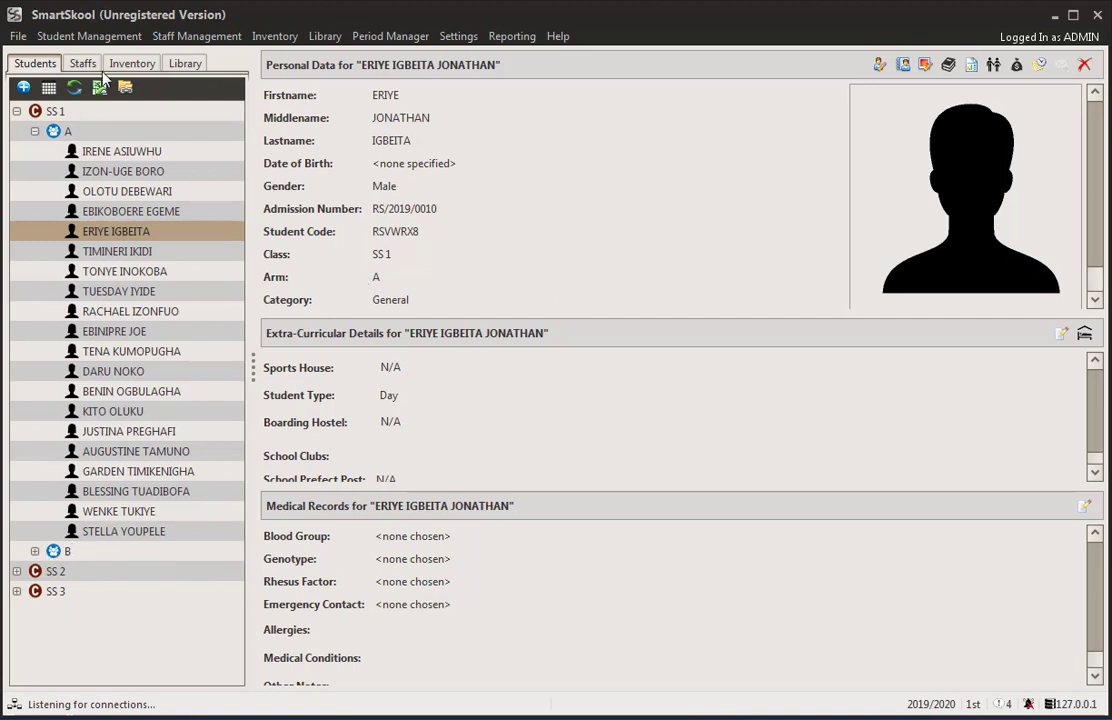
Start a student result import for class SS 1, arm B.
{"action": "left_click", "coordinate": [90, 36]}
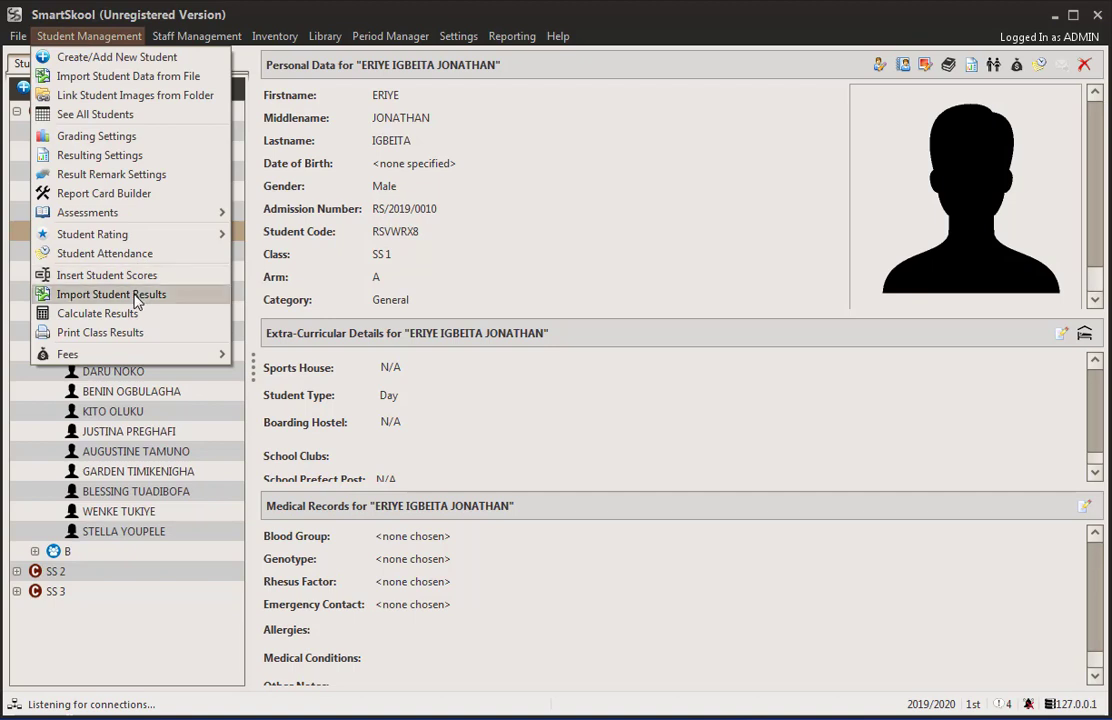
{"action": "left_click", "coordinate": [137, 295]}
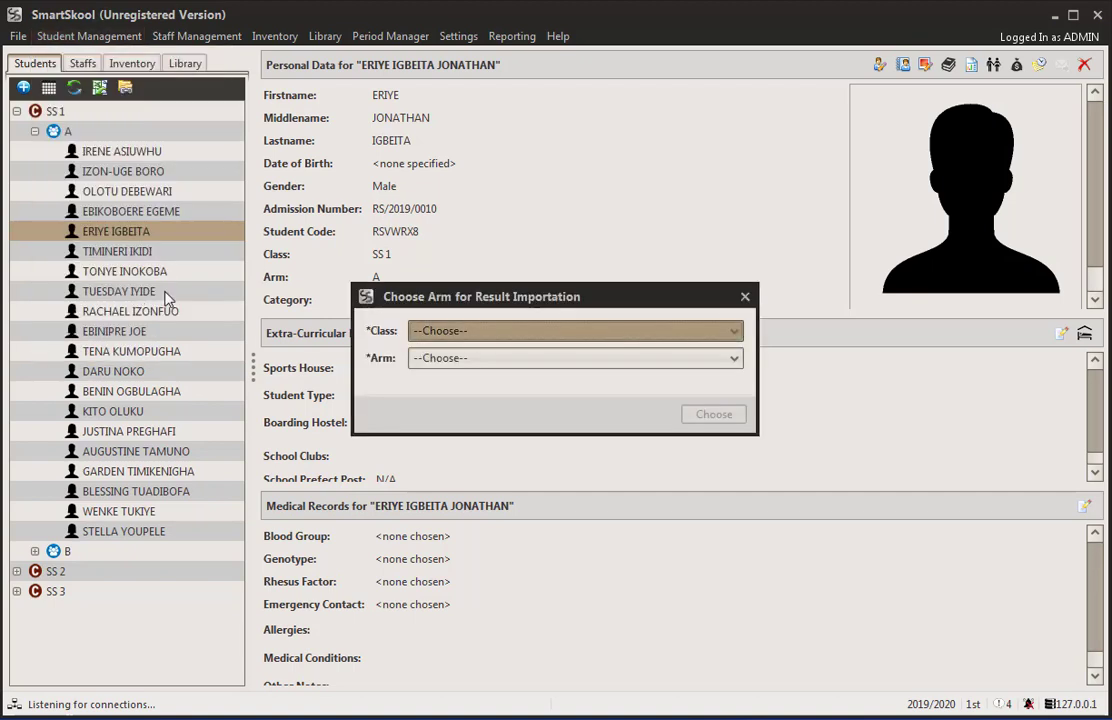
{"action": "left_click", "coordinate": [559, 336]}
{"action": "left_click", "coordinate": [541, 372]}
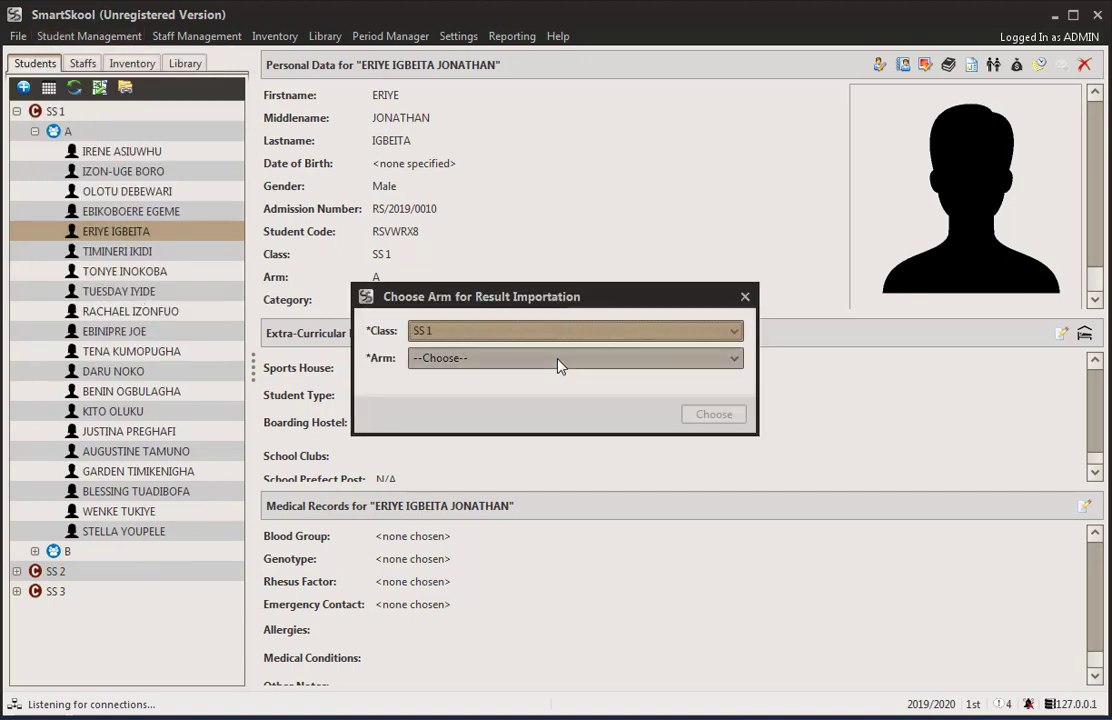
{"action": "left_click", "coordinate": [557, 362]}
{"action": "left_click", "coordinate": [546, 413]}
{"action": "left_click", "coordinate": [700, 416]}
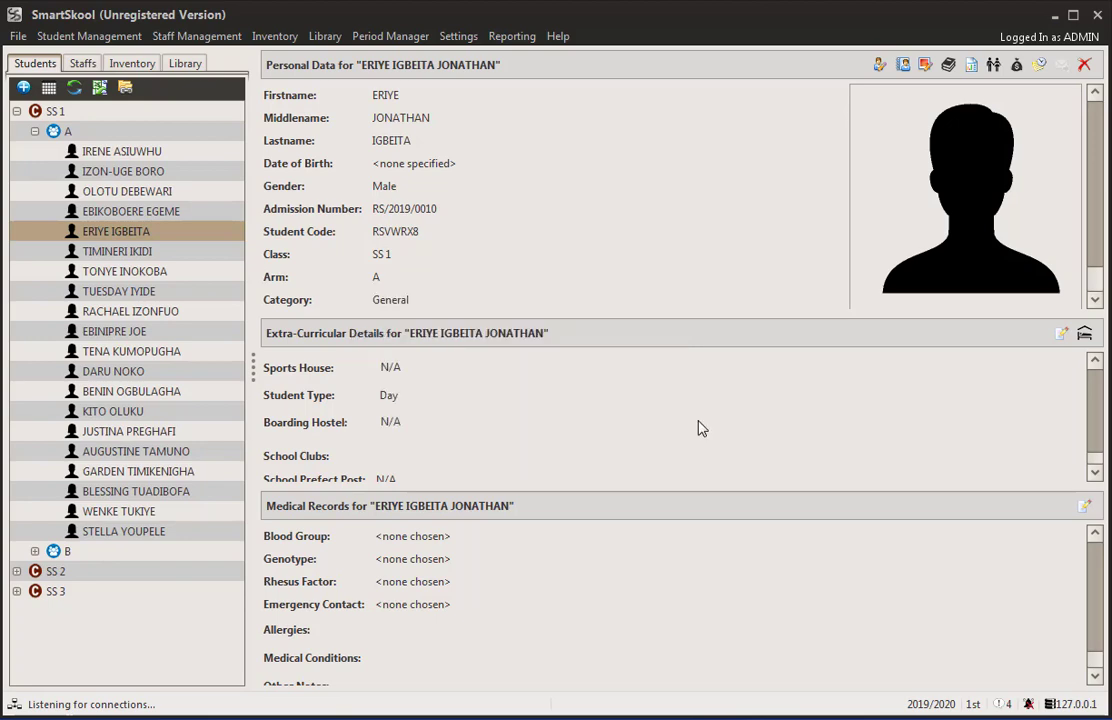
Load SS 1b Results.xlsx from the Desktop, set the process to terminate on error discovery and proceed to field mapping.
{"action": "left_click", "coordinate": [796, 325]}
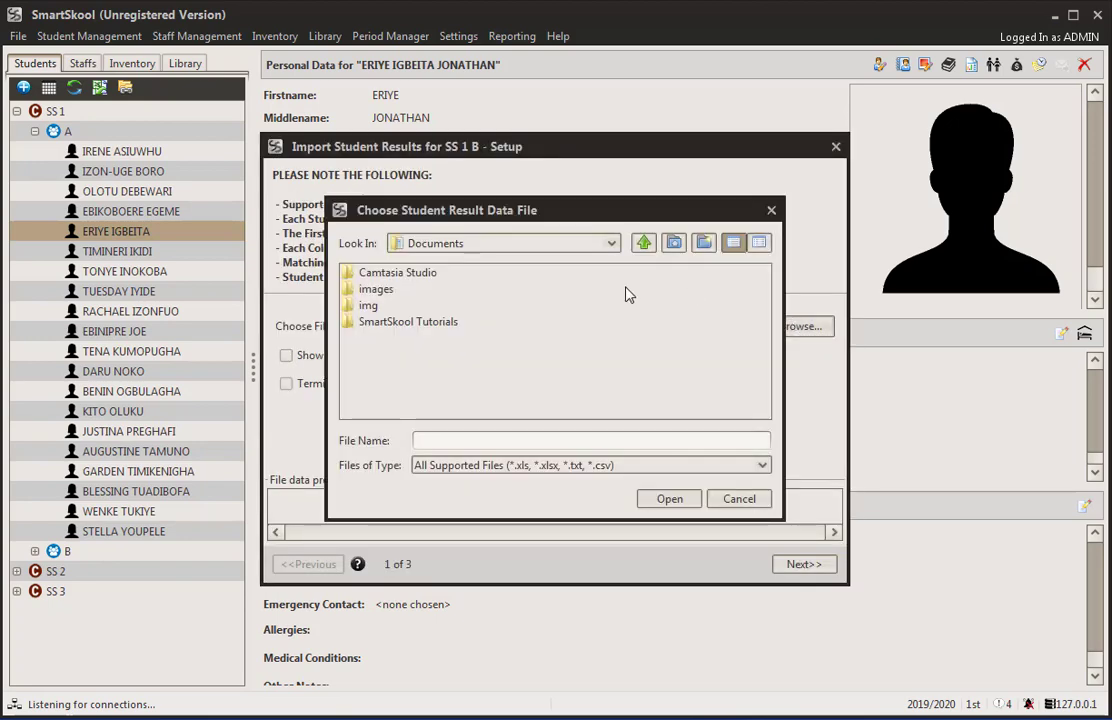
{"action": "left_click", "coordinate": [612, 244]}
{"action": "scroll", "coordinate": [616, 342], "scroll_direction": "up", "scroll_amount": 2}
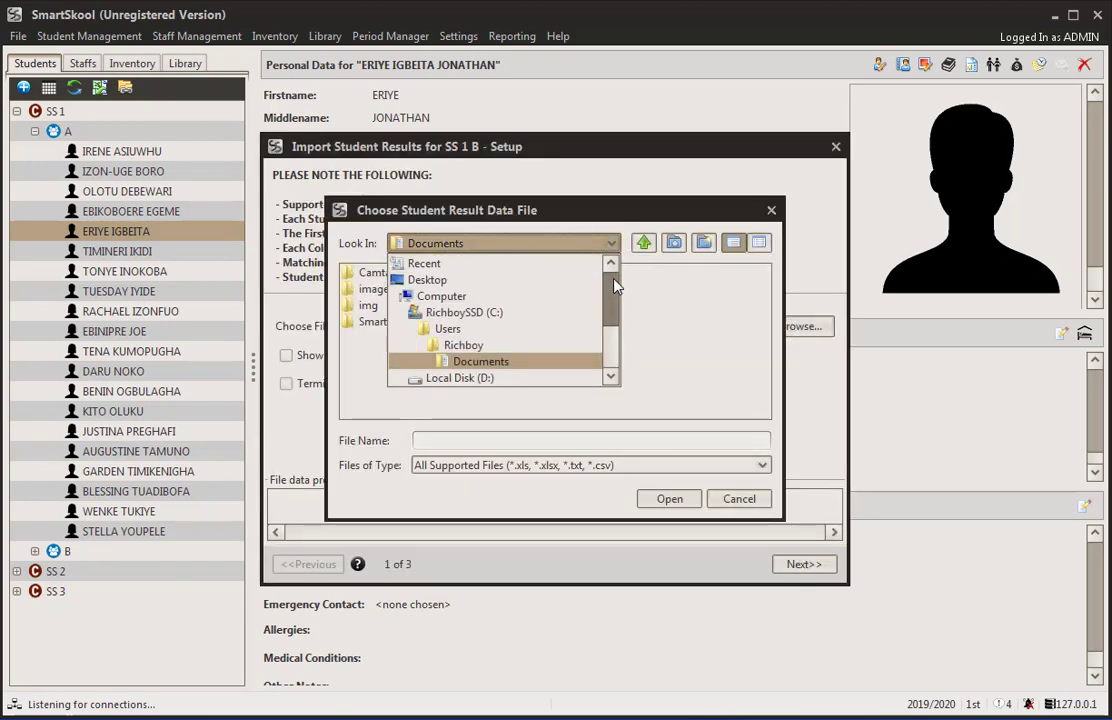
{"action": "left_click", "coordinate": [448, 279]}
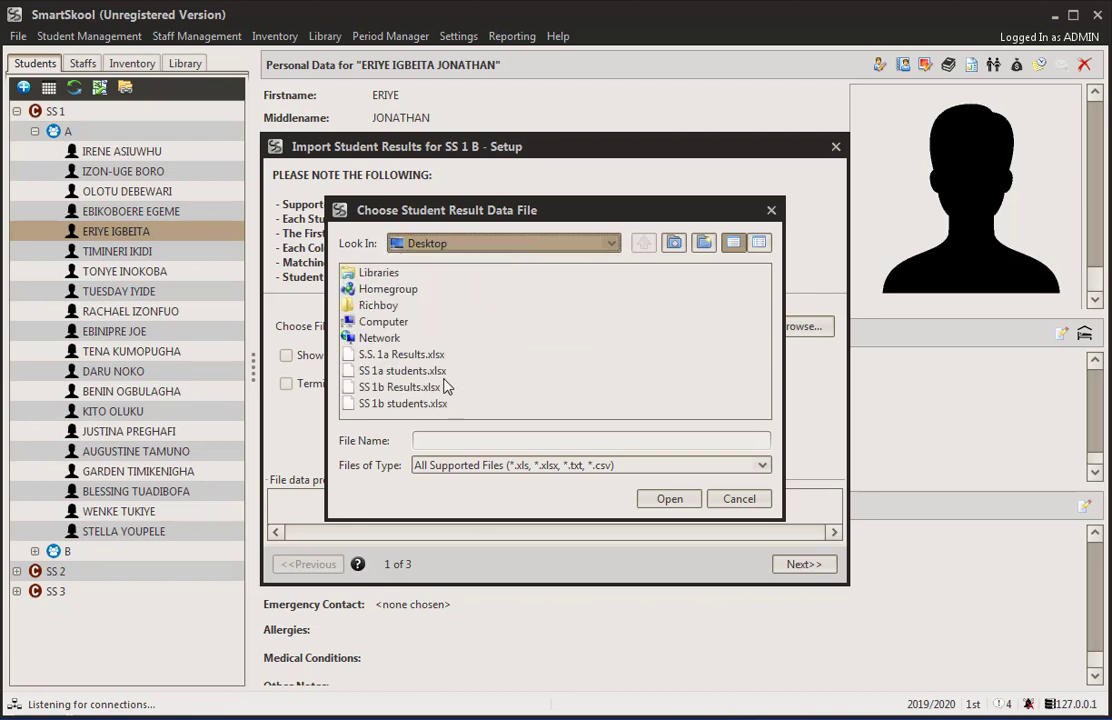
{"action": "left_click", "coordinate": [396, 388]}
{"action": "double_click", "coordinate": [396, 389]}
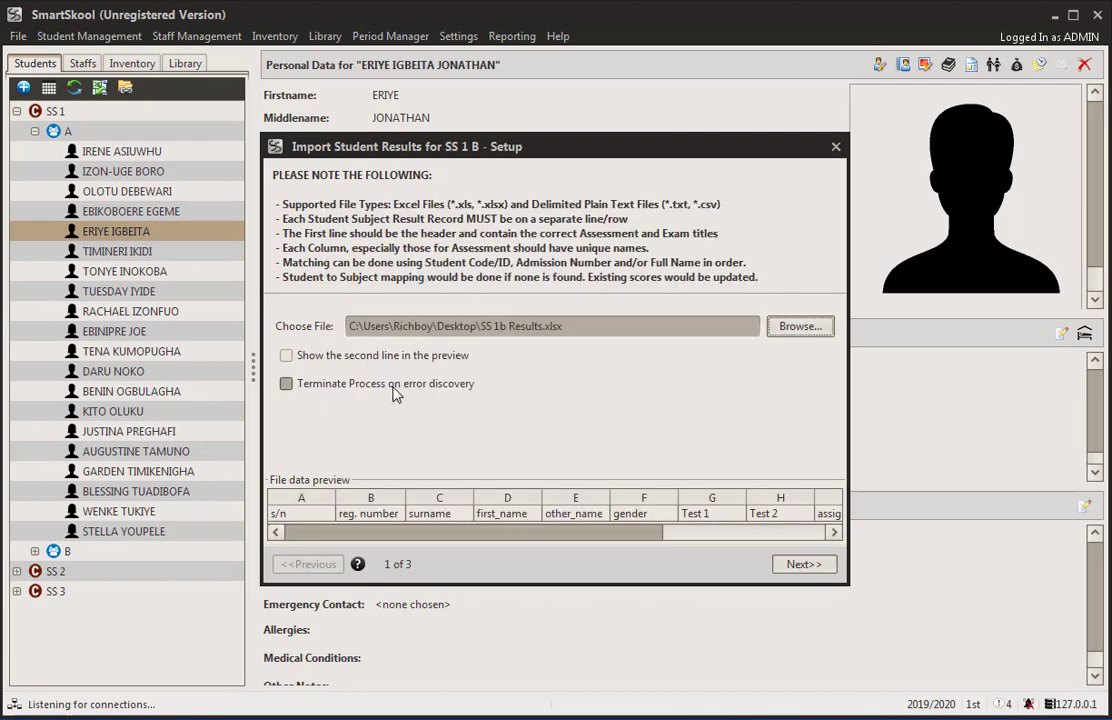
{"action": "left_click", "coordinate": [393, 388]}
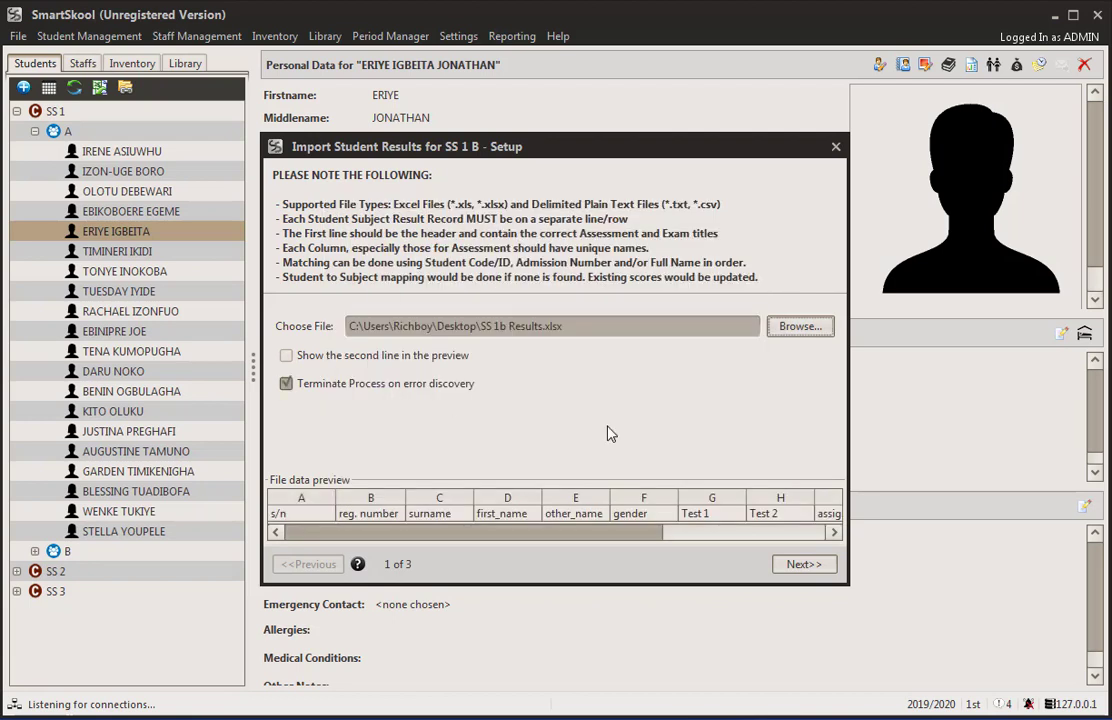
{"action": "left_click", "coordinate": [804, 565]}
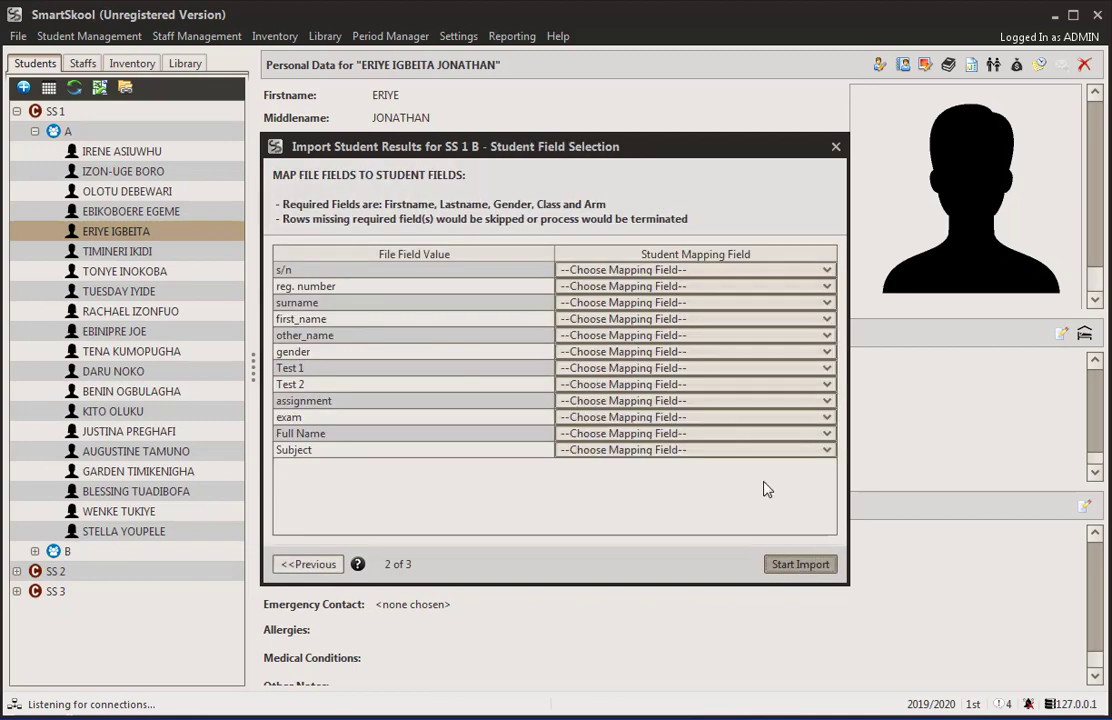
Map the SS 1 B file's Subject column to Subject, Full Name to Full Name and exam to Exam.
{"action": "left_click", "coordinate": [620, 452]}
{"action": "left_click", "coordinate": [622, 537]}
{"action": "left_click", "coordinate": [613, 436]}
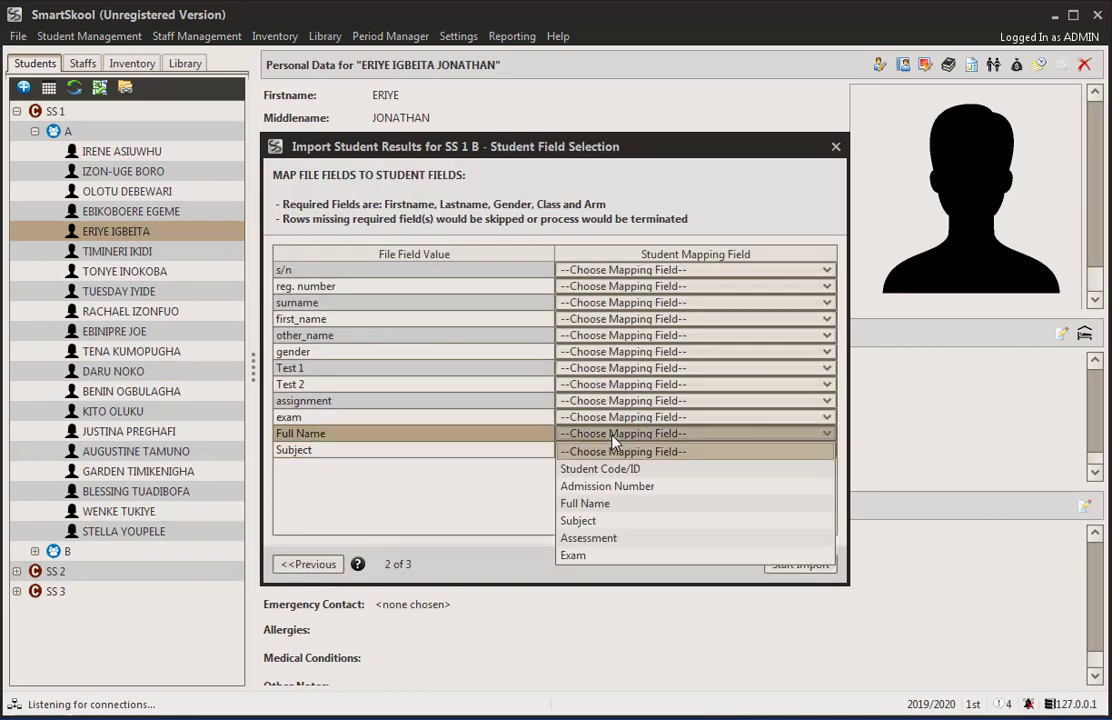
{"action": "left_click", "coordinate": [590, 503]}
{"action": "left_click", "coordinate": [582, 417]}
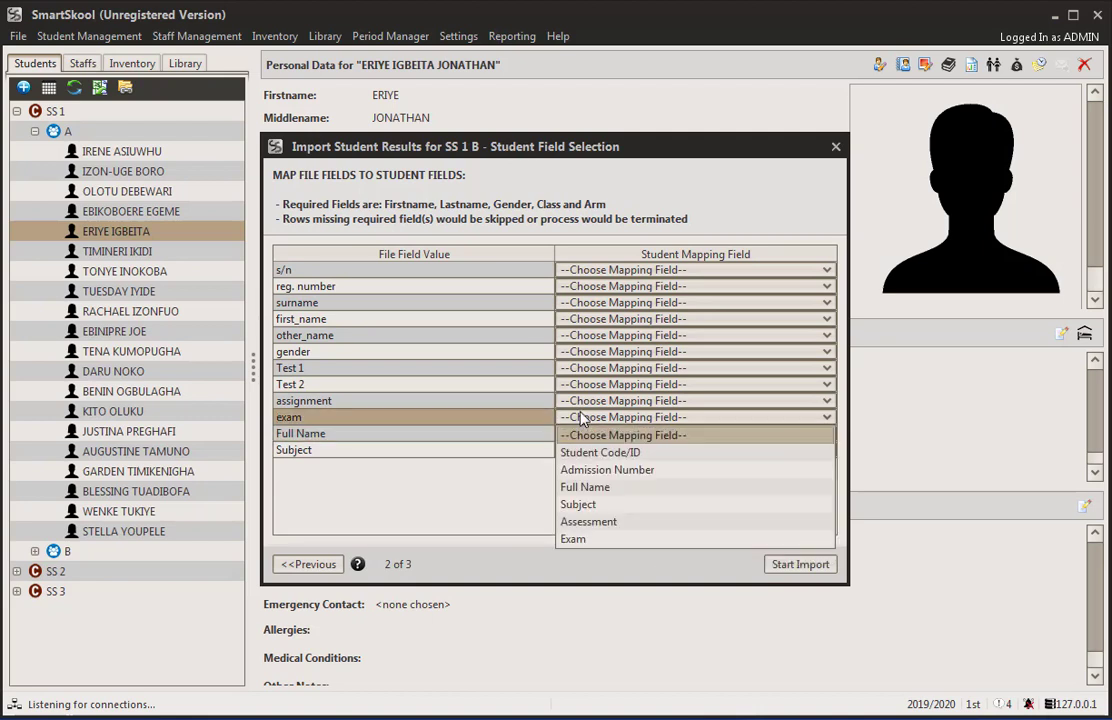
{"action": "left_click", "coordinate": [576, 539]}
Map assignment, Test 2 and Test 1 to Assessment, then run the SS 1 B result import and finish the wizard.
{"action": "left_click", "coordinate": [590, 402]}
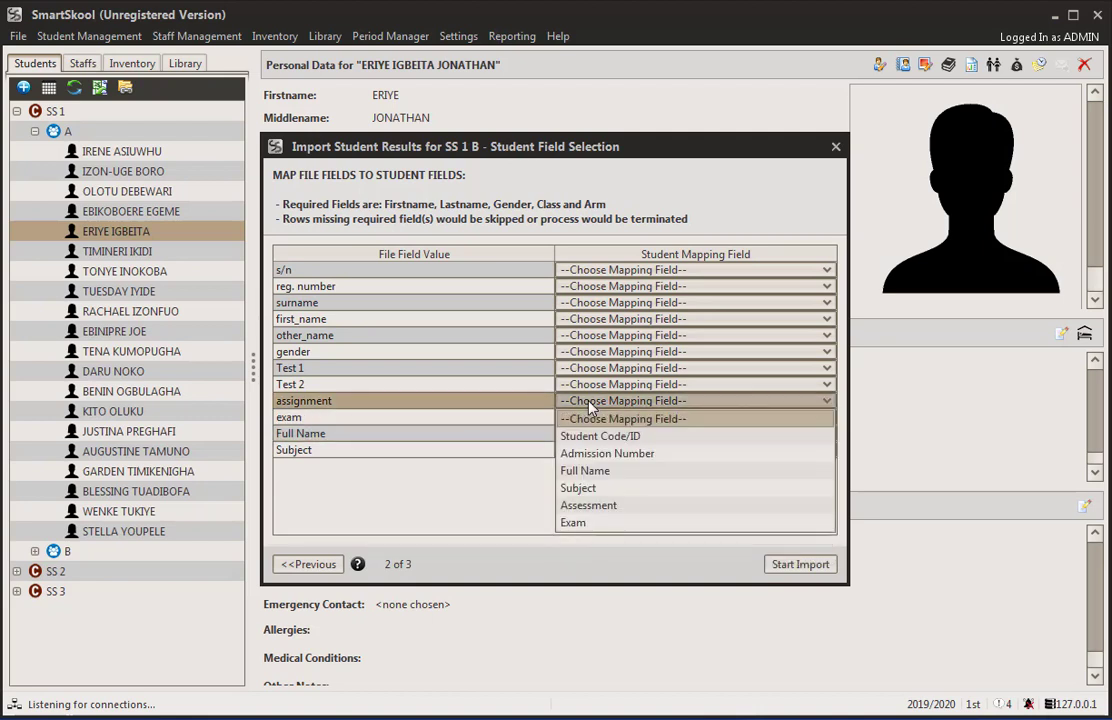
{"action": "left_click", "coordinate": [589, 505]}
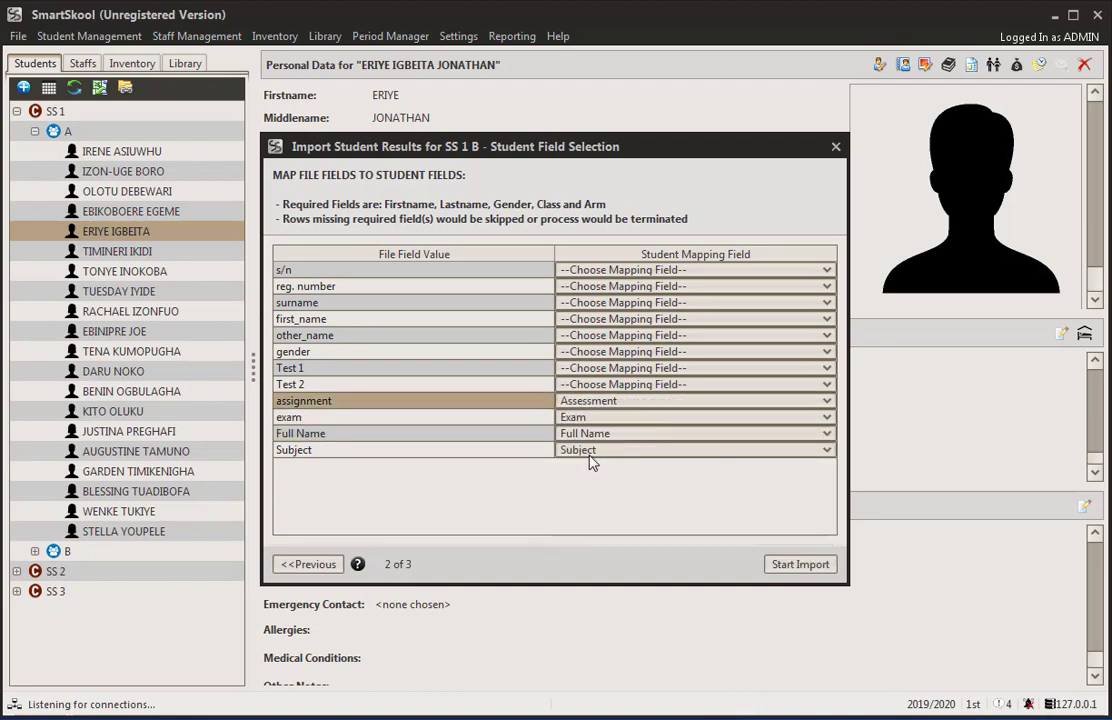
{"action": "left_click", "coordinate": [585, 386]}
{"action": "left_click", "coordinate": [592, 488]}
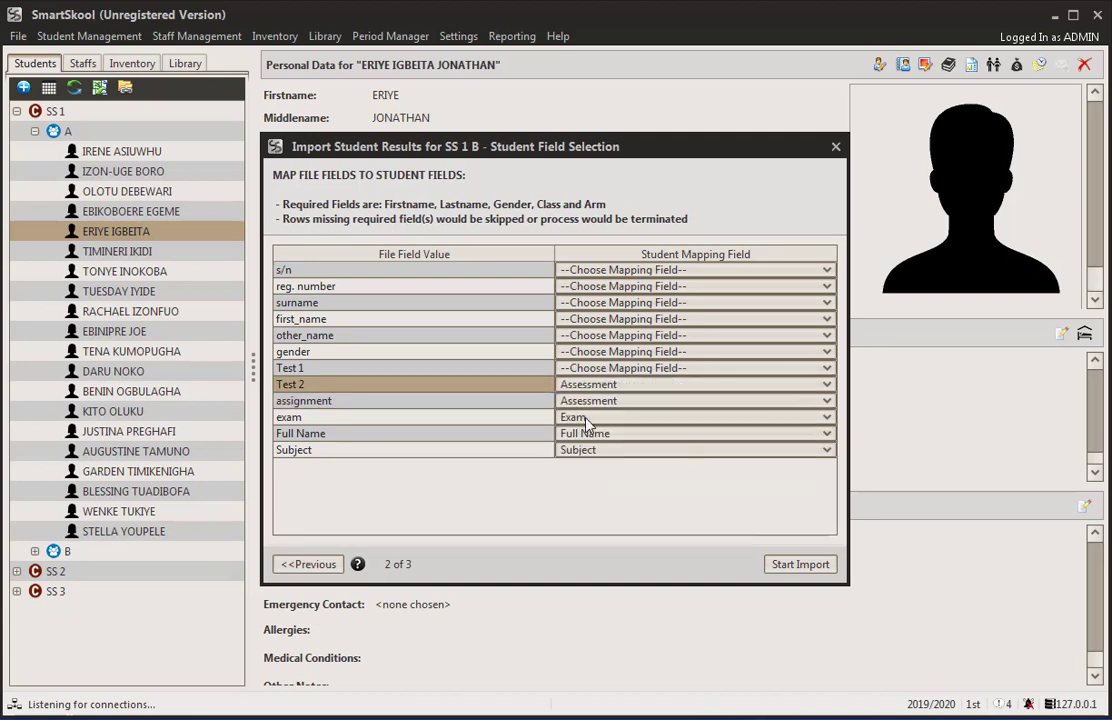
{"action": "left_click", "coordinate": [575, 370]}
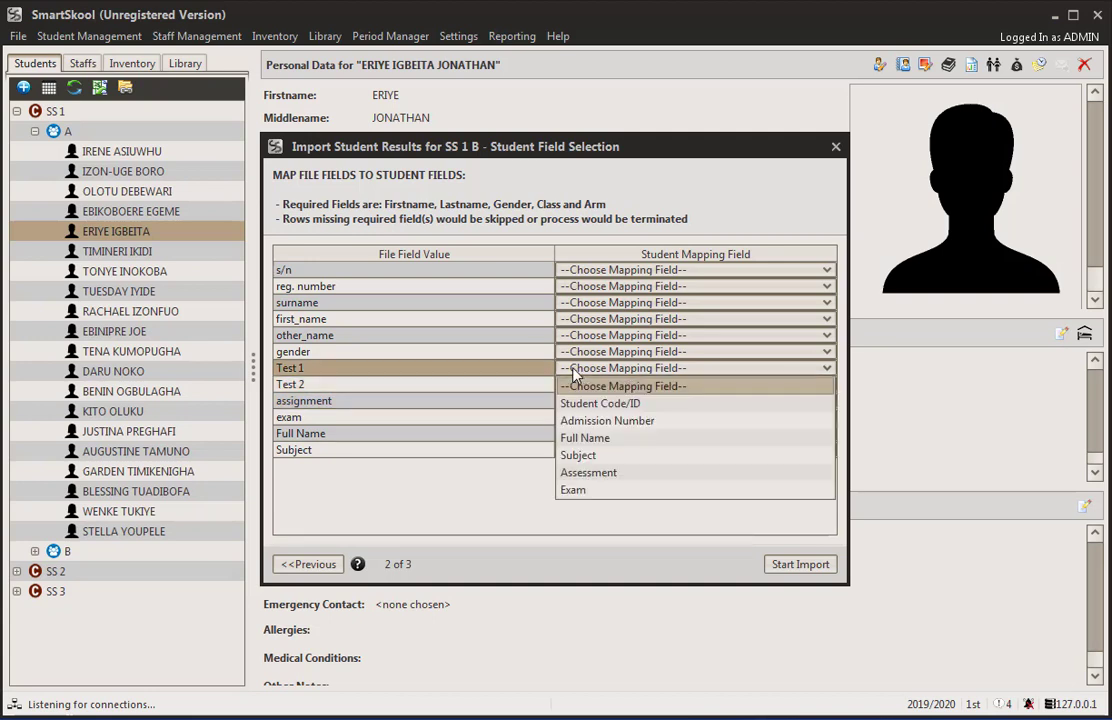
{"action": "left_click", "coordinate": [594, 474]}
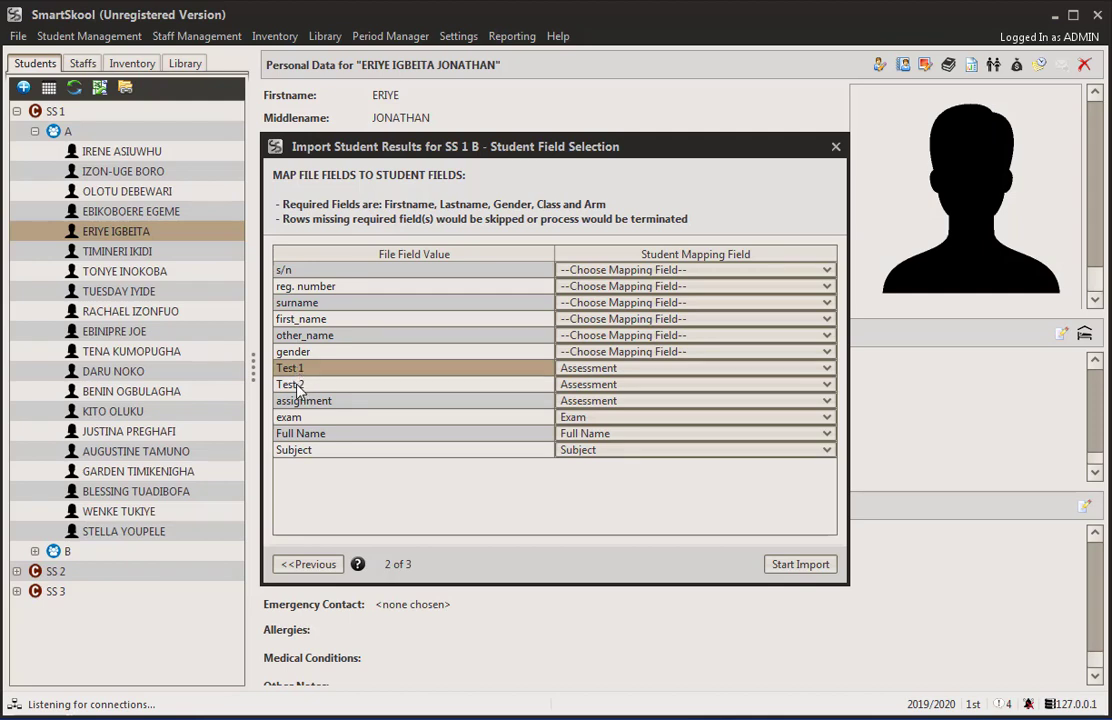
{"action": "left_click", "coordinate": [800, 566]}
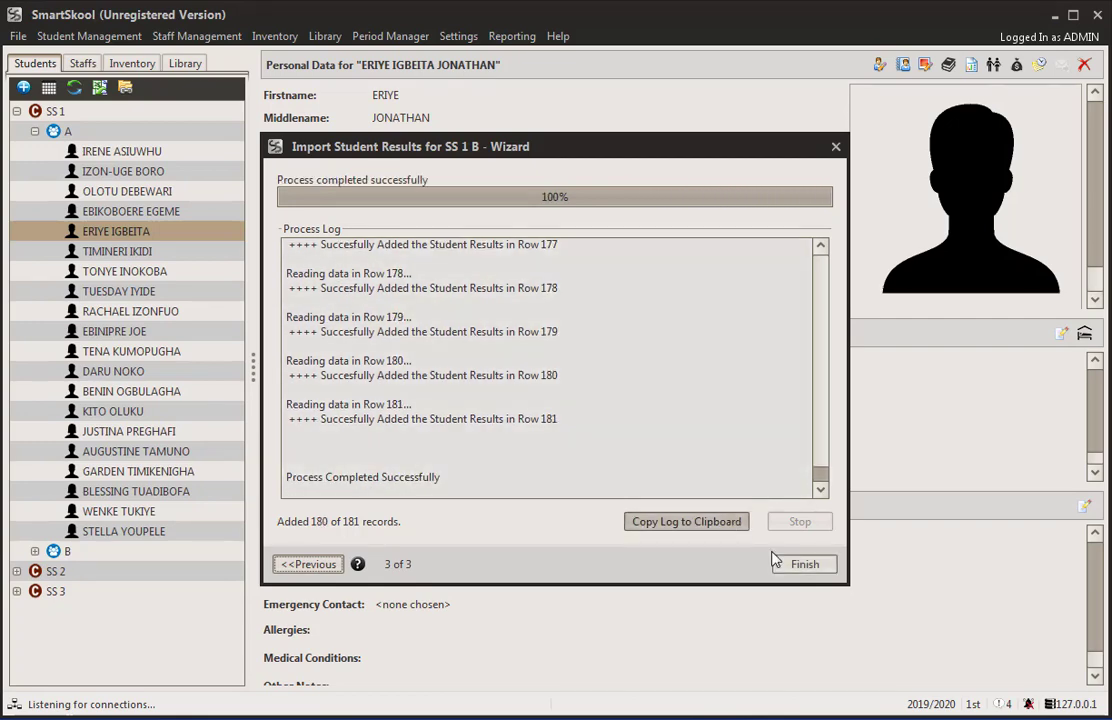
{"action": "left_click", "coordinate": [800, 565]}
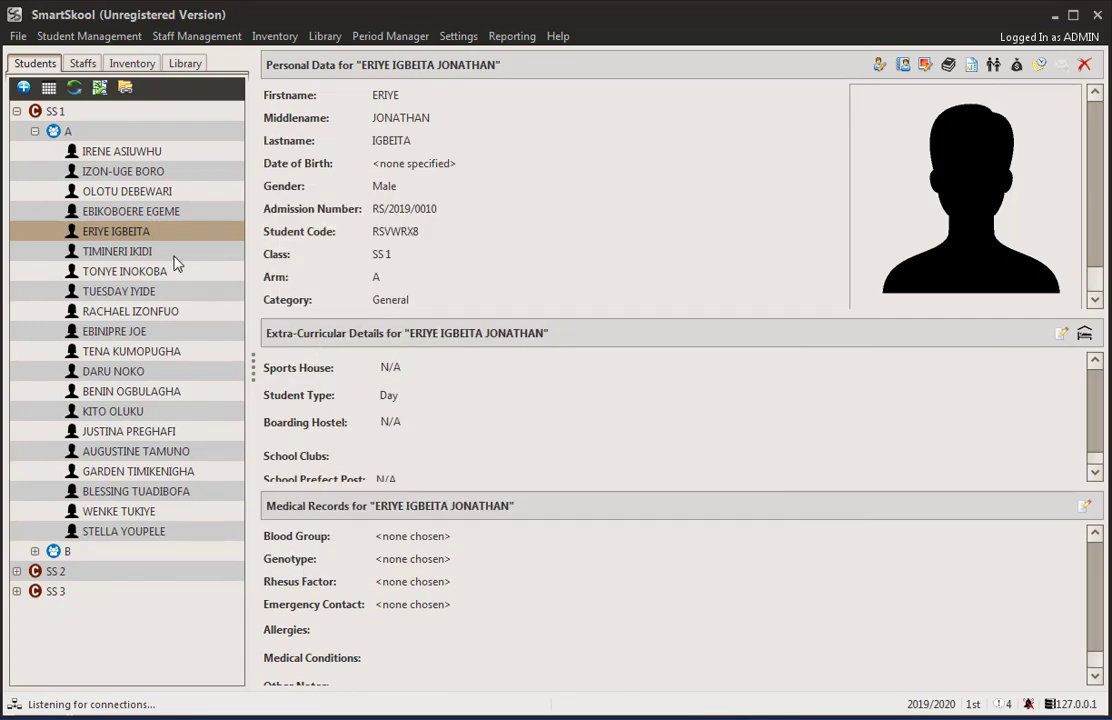
Review the first SS 1 A student's registered subjects and the list of subjects still available for mapping.
{"action": "left_click", "coordinate": [118, 252]}
{"action": "left_click", "coordinate": [106, 231]}
{"action": "left_click", "coordinate": [88, 152]}
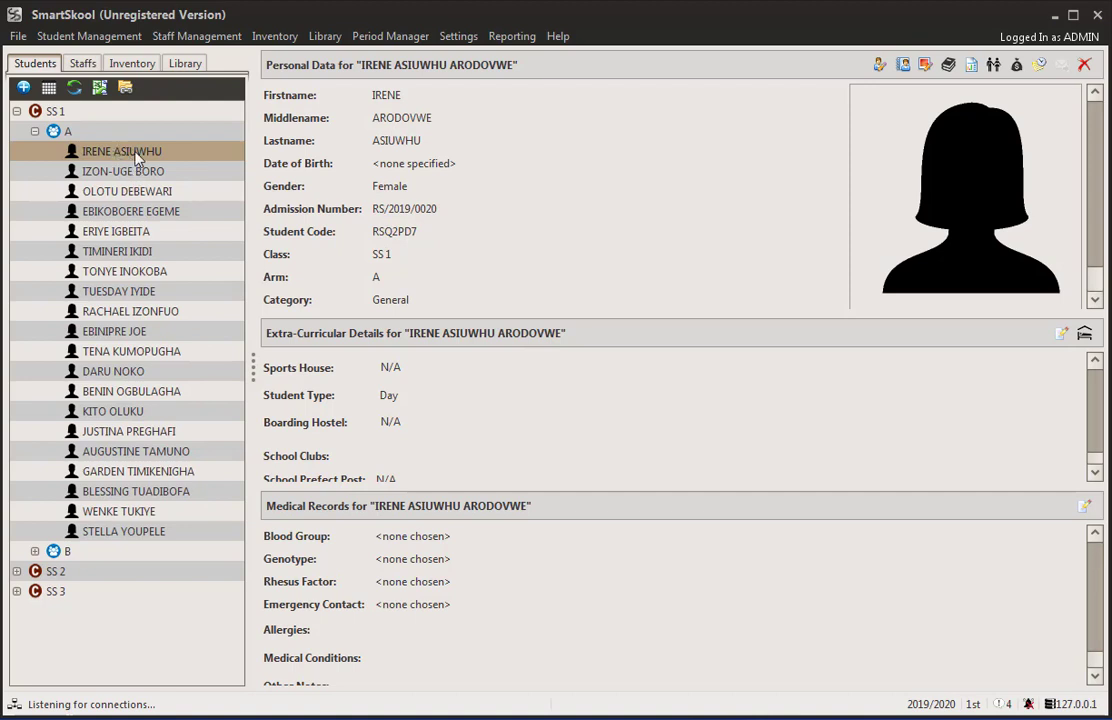
{"action": "left_click", "coordinate": [948, 65]}
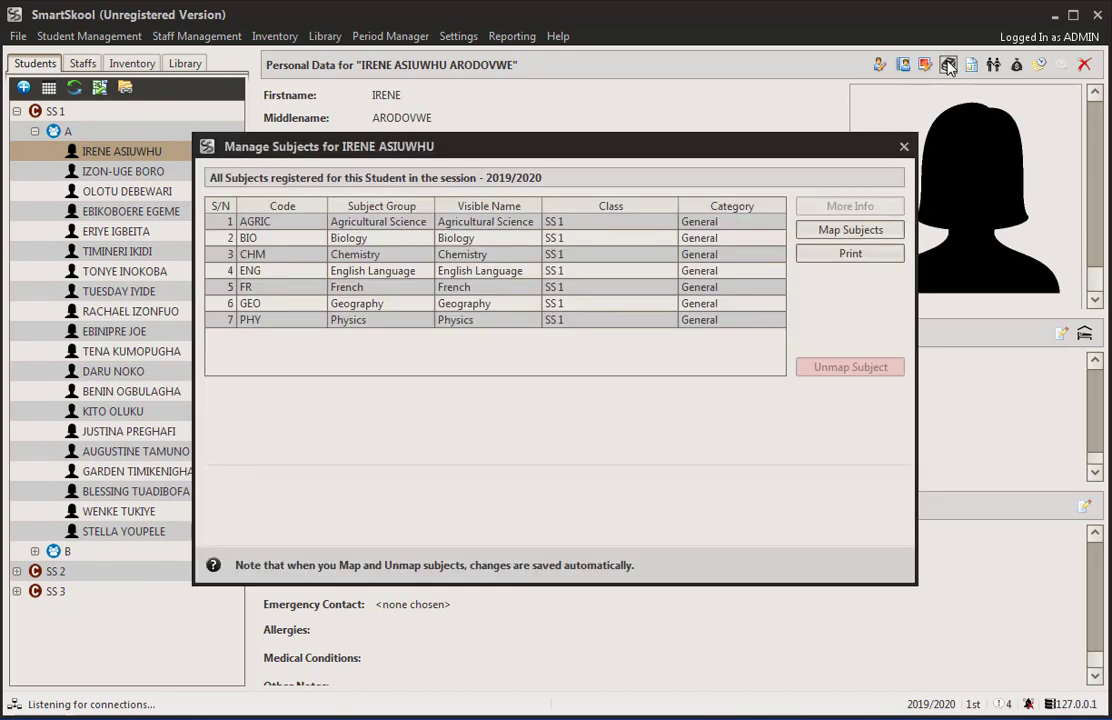
{"action": "left_click", "coordinate": [848, 231]}
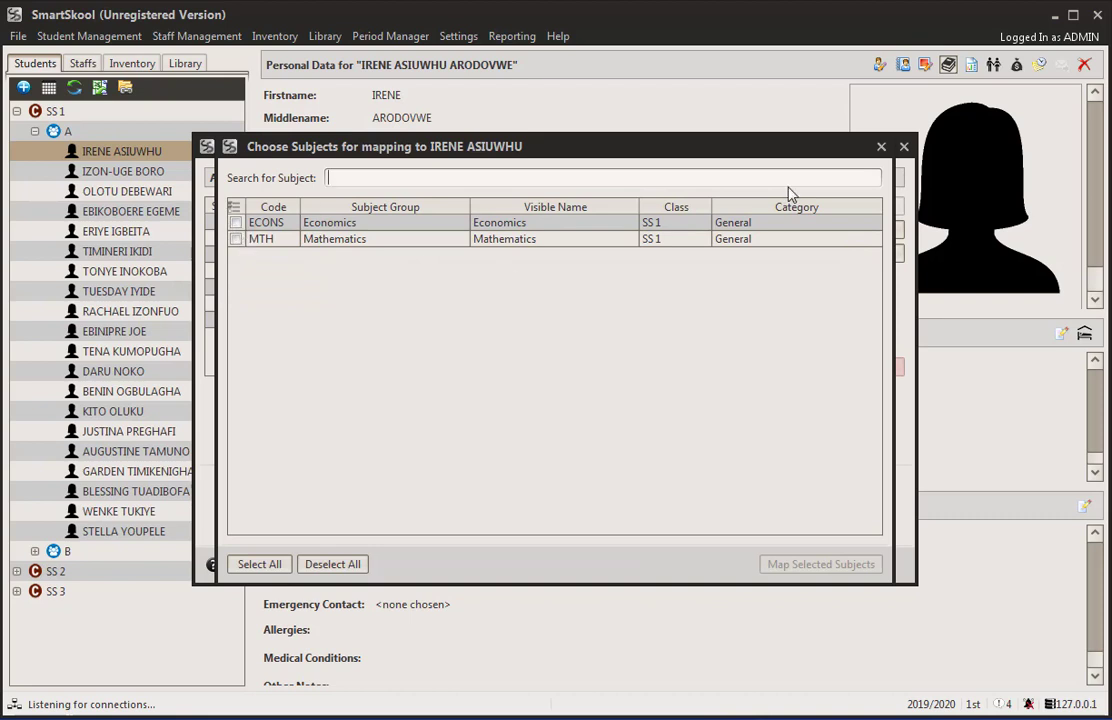
{"action": "left_click", "coordinate": [903, 147]}
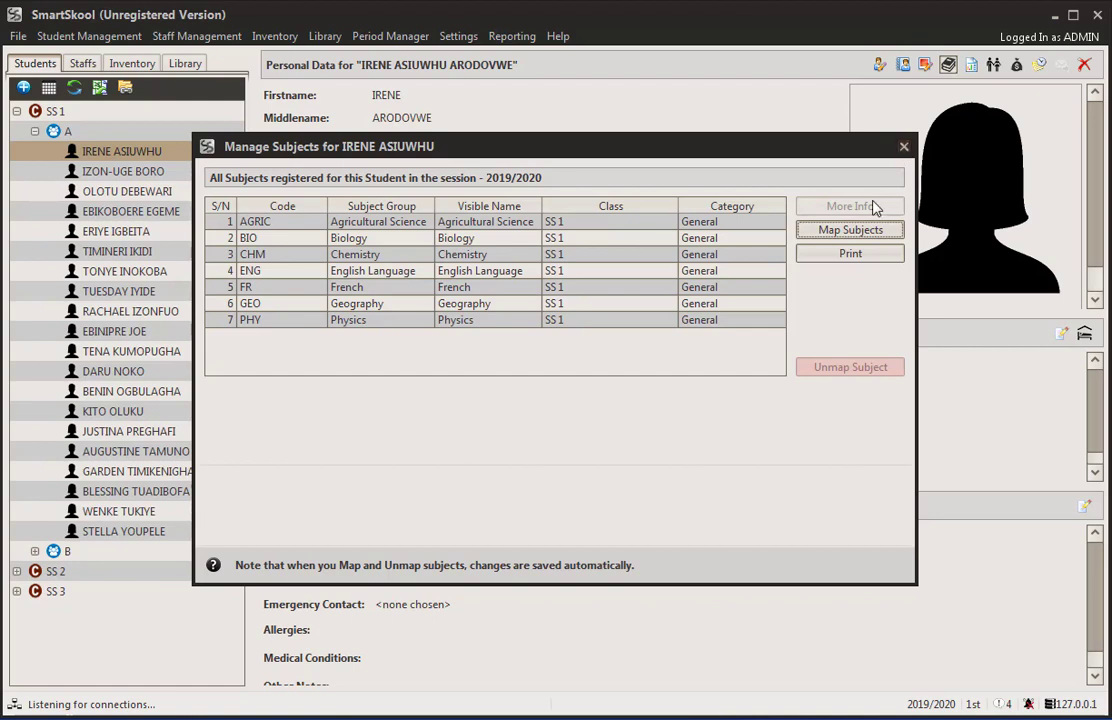
{"action": "left_click", "coordinate": [855, 230]}
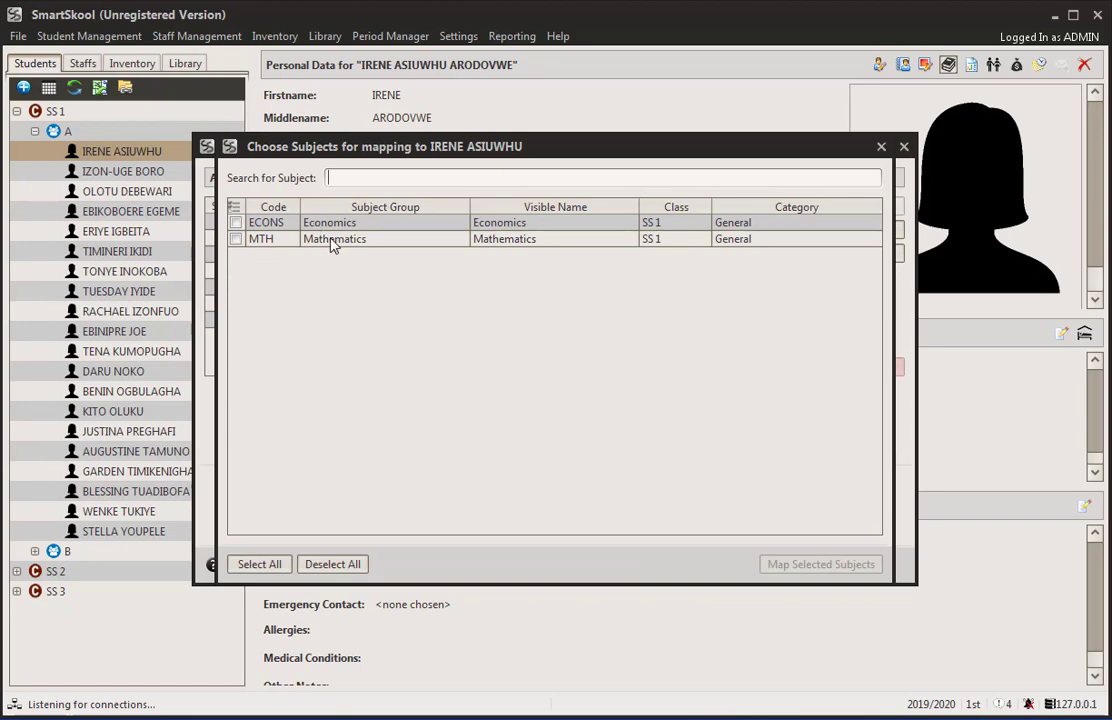
Review the imported Mathematics scores for SS 1 A in the student score sheet, then close it without saving changes.
{"action": "left_click", "coordinate": [903, 146]}
{"action": "left_click", "coordinate": [902, 148]}
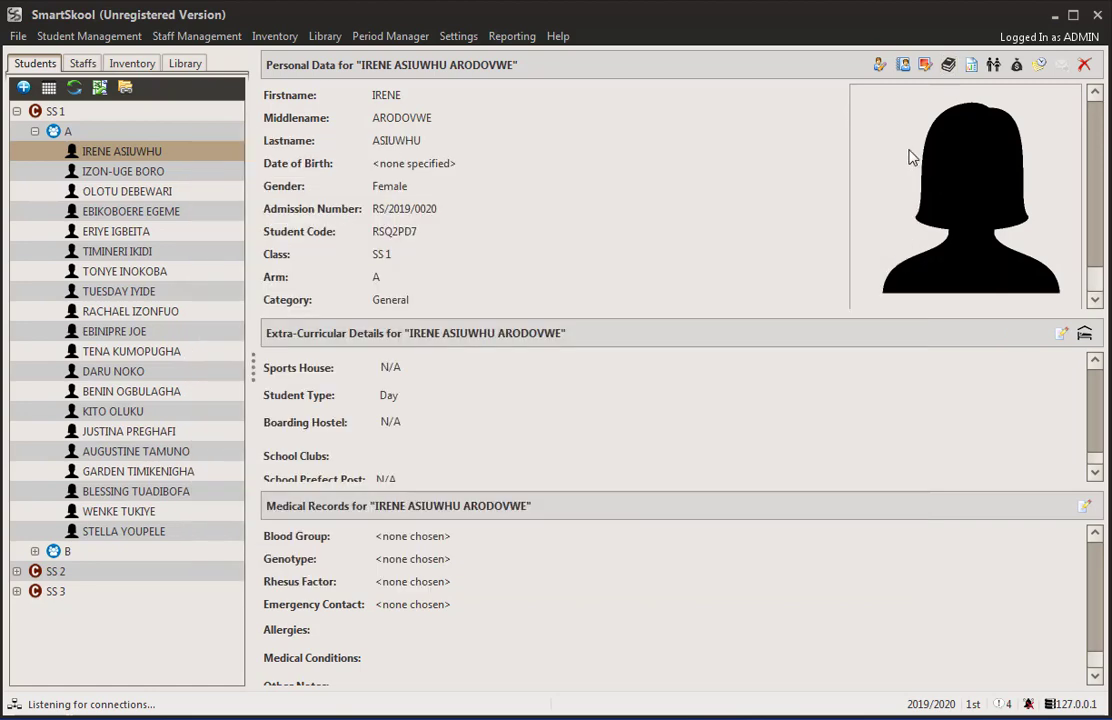
{"action": "left_click", "coordinate": [109, 40]}
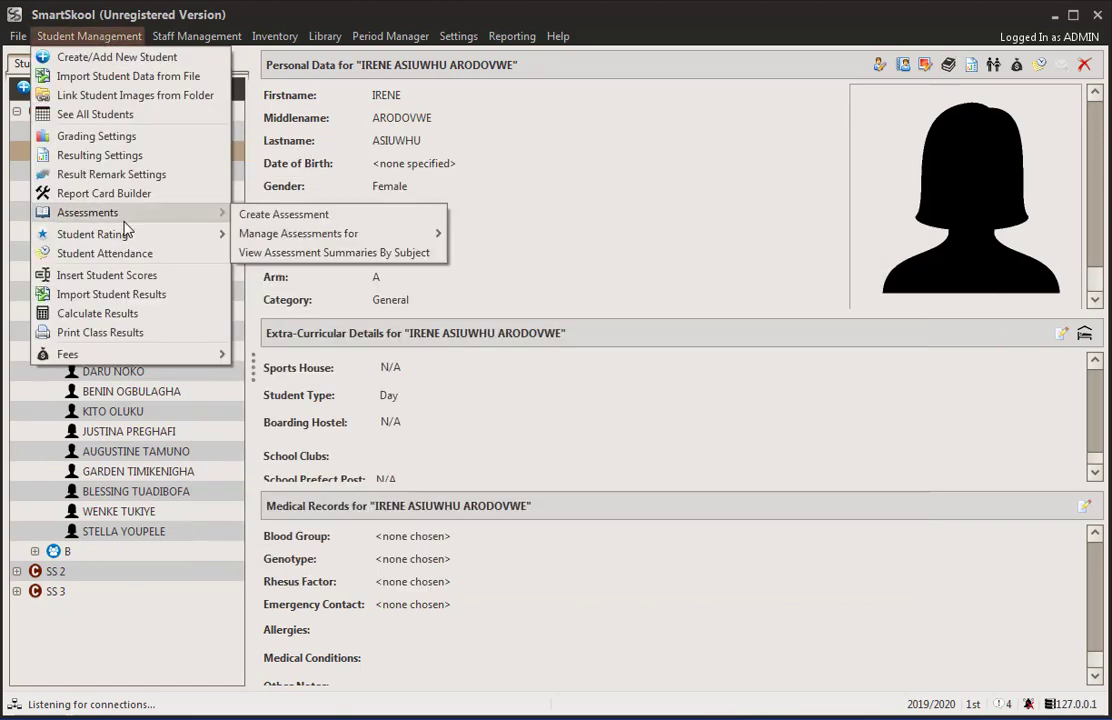
{"action": "left_click", "coordinate": [130, 279]}
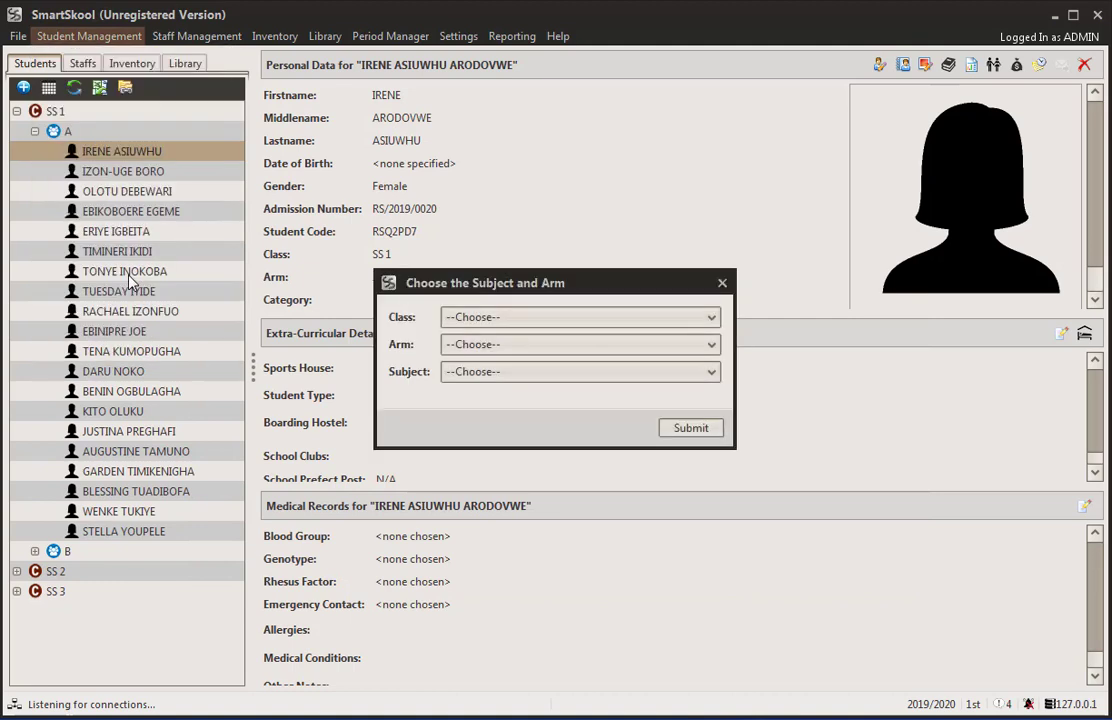
{"action": "left_click", "coordinate": [583, 318]}
{"action": "left_click", "coordinate": [577, 356]}
{"action": "left_click", "coordinate": [561, 346]}
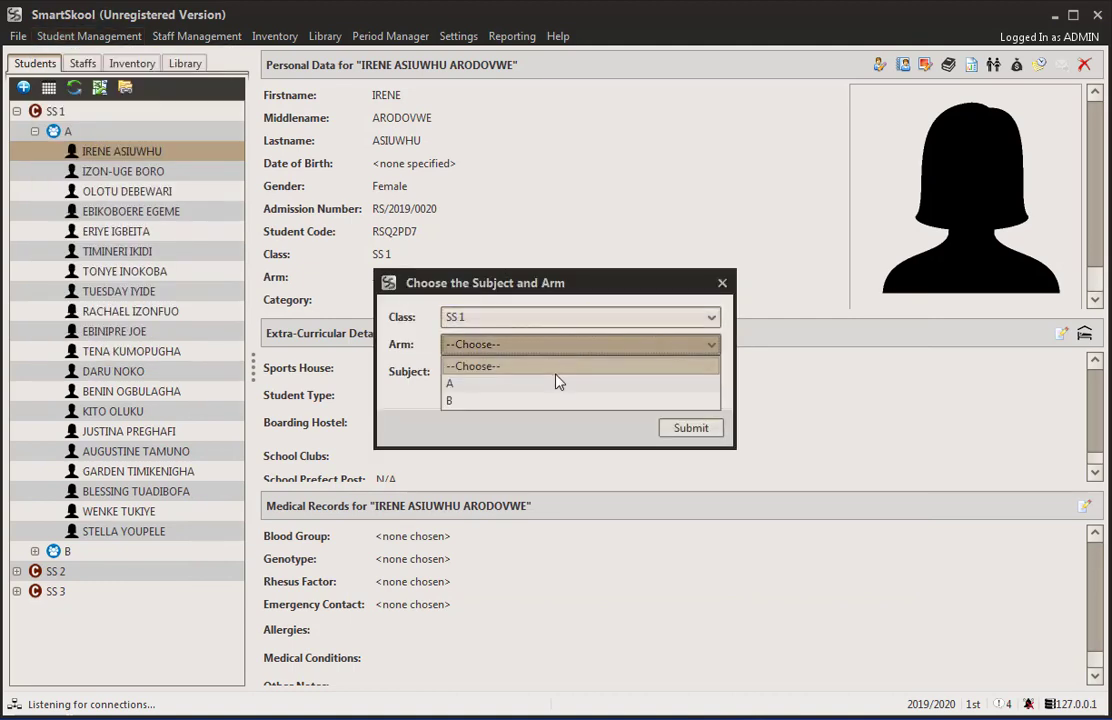
{"action": "left_click", "coordinate": [566, 386]}
{"action": "left_click", "coordinate": [567, 375]}
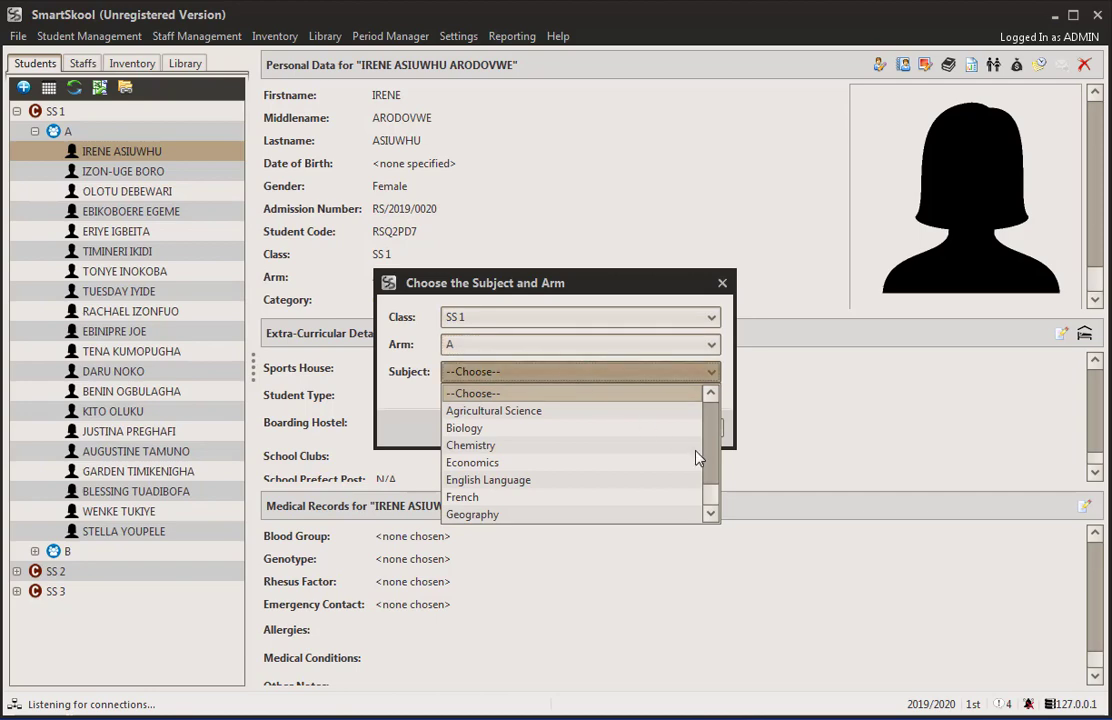
{"action": "scroll", "coordinate": [707, 455], "scroll_direction": "down", "scroll_amount": 2}
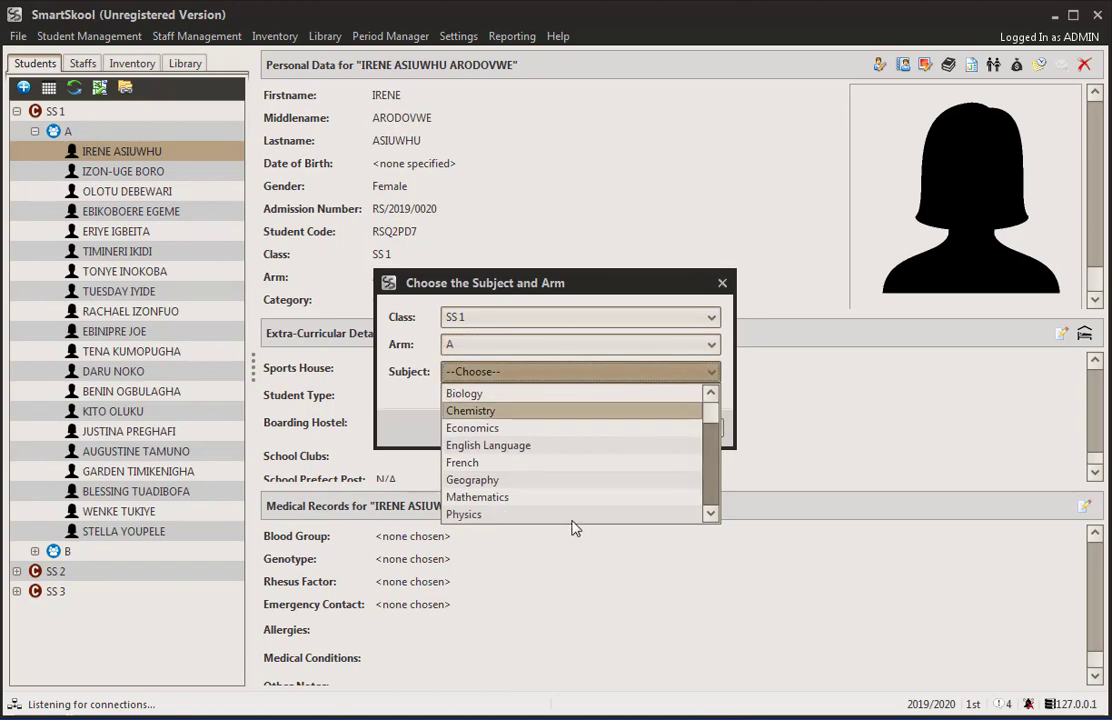
{"action": "left_click", "coordinate": [534, 496]}
{"action": "left_click", "coordinate": [680, 434]}
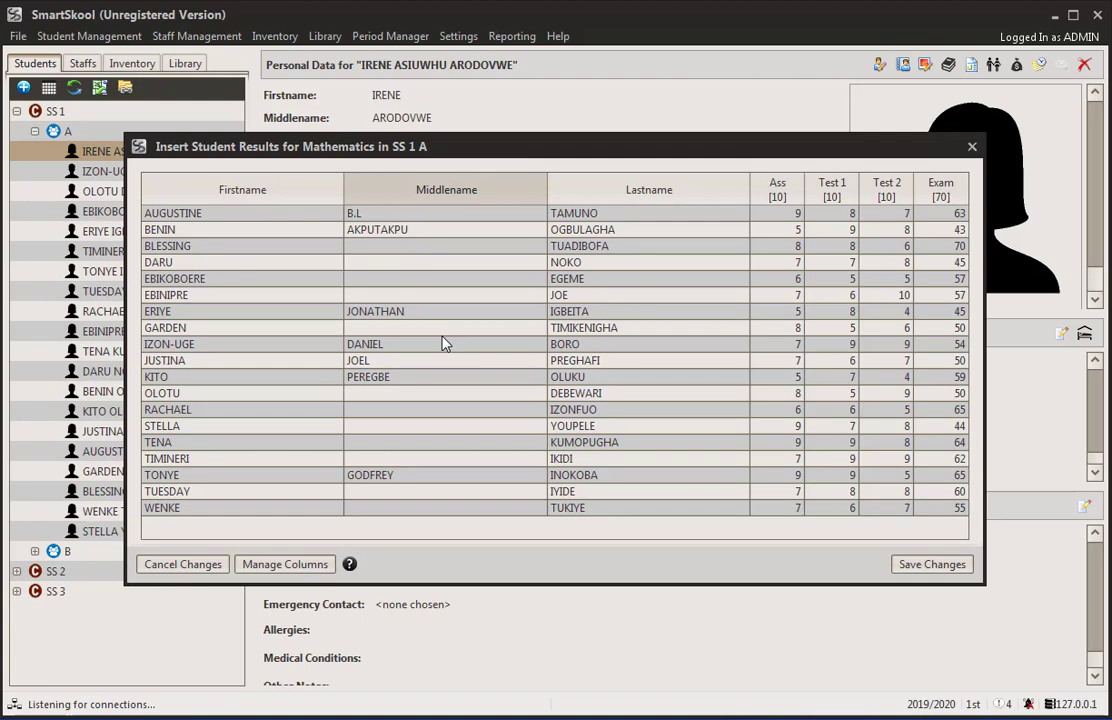
{"action": "left_click", "coordinate": [970, 150]}
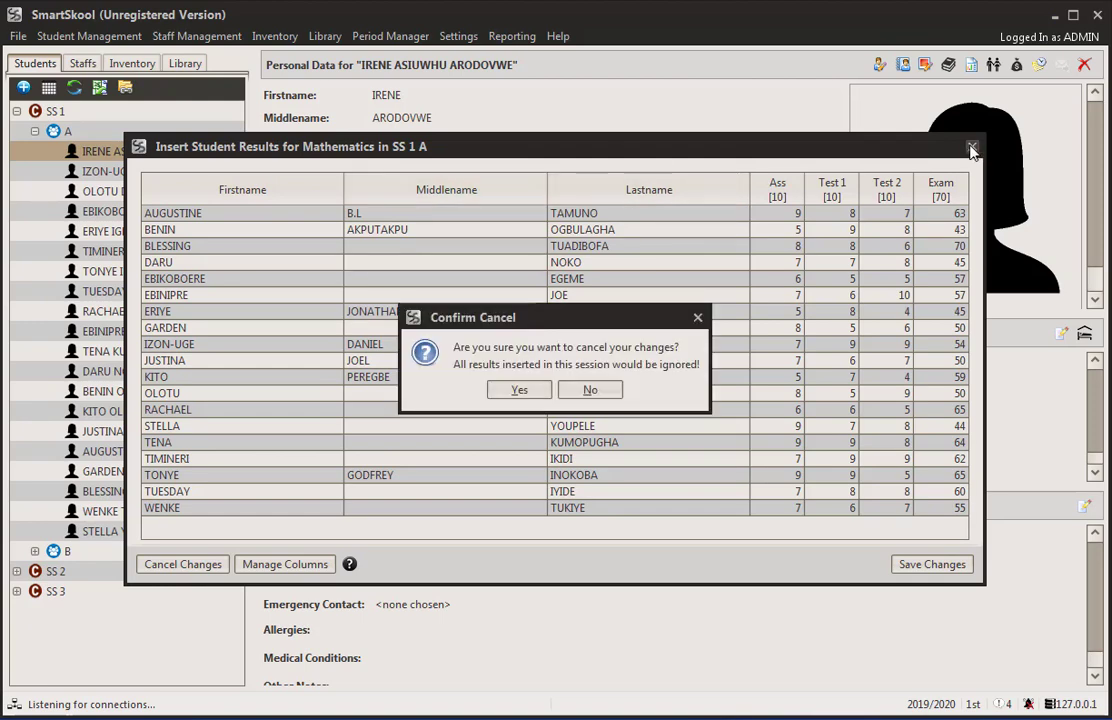
{"action": "left_click", "coordinate": [503, 392]}
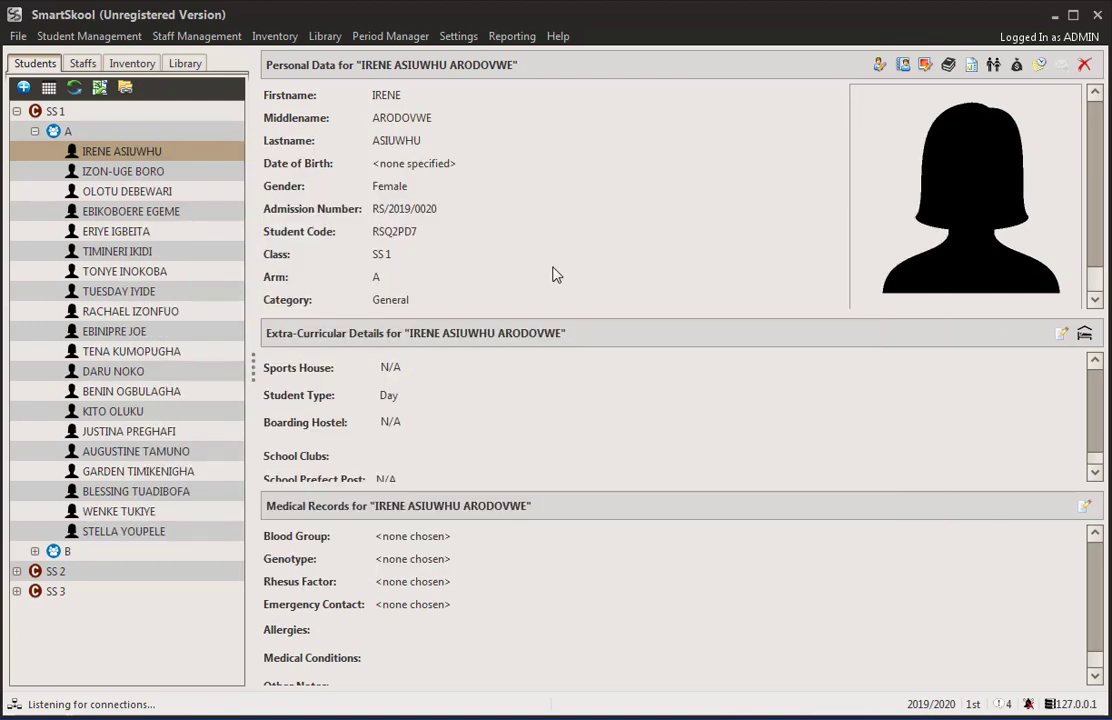
Map the remaining subjects, Economics and Mathematics, to the first SS 1 A student.
{"action": "left_click", "coordinate": [948, 64]}
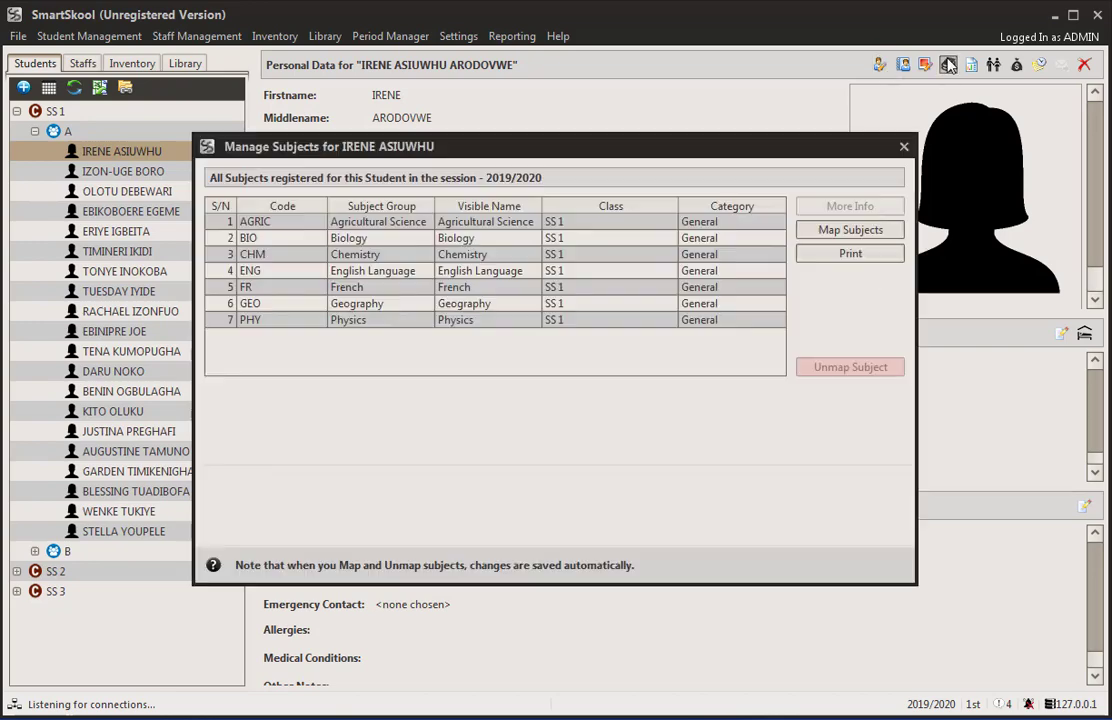
{"action": "left_click", "coordinate": [851, 230]}
{"action": "left_click", "coordinate": [259, 564]}
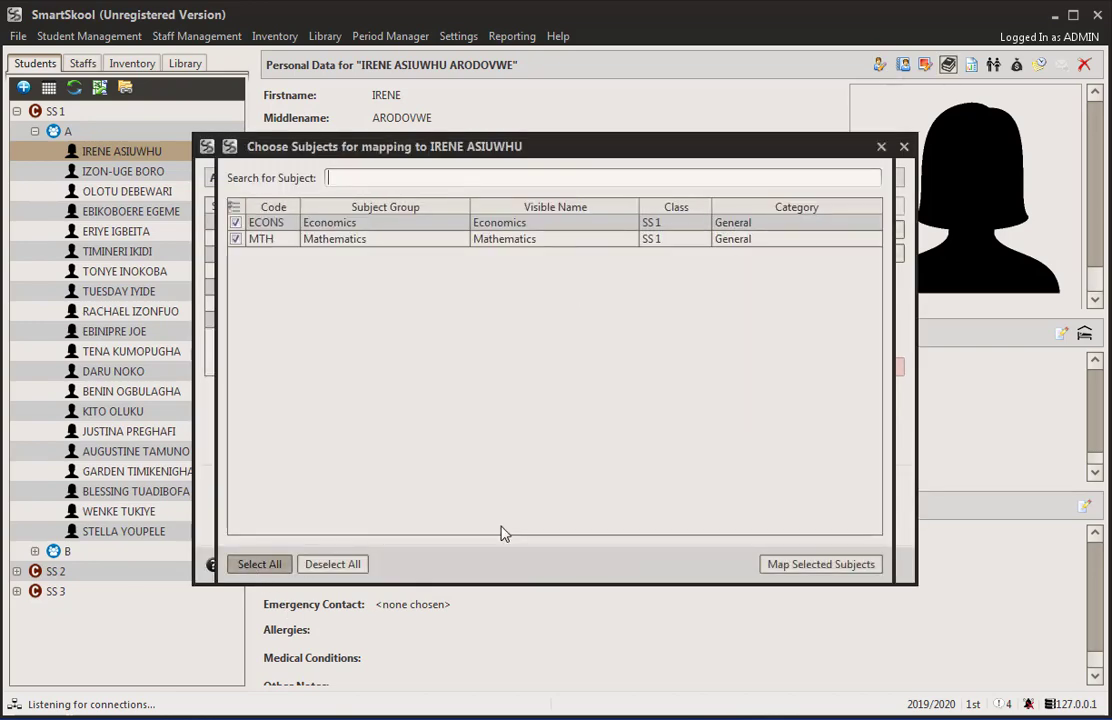
{"action": "left_click", "coordinate": [821, 565]}
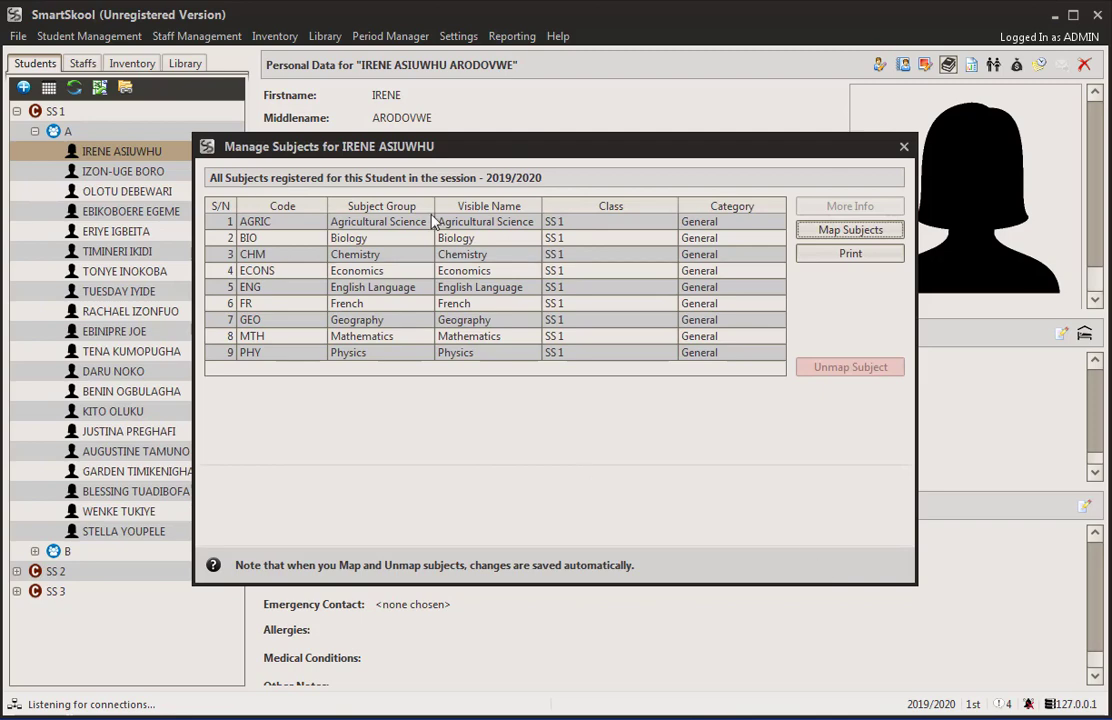
{"action": "left_click", "coordinate": [903, 149]}
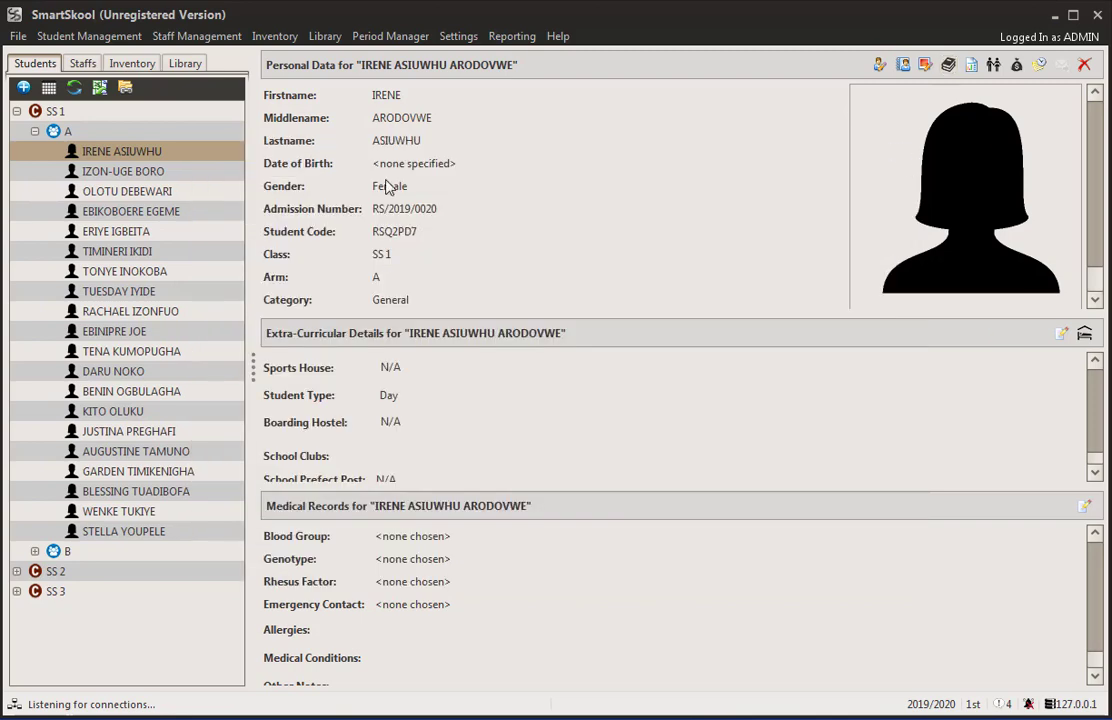
Open the student score entry sheet for class SS 1, arm A and subject Mathematics.
{"action": "left_click", "coordinate": [89, 36]}
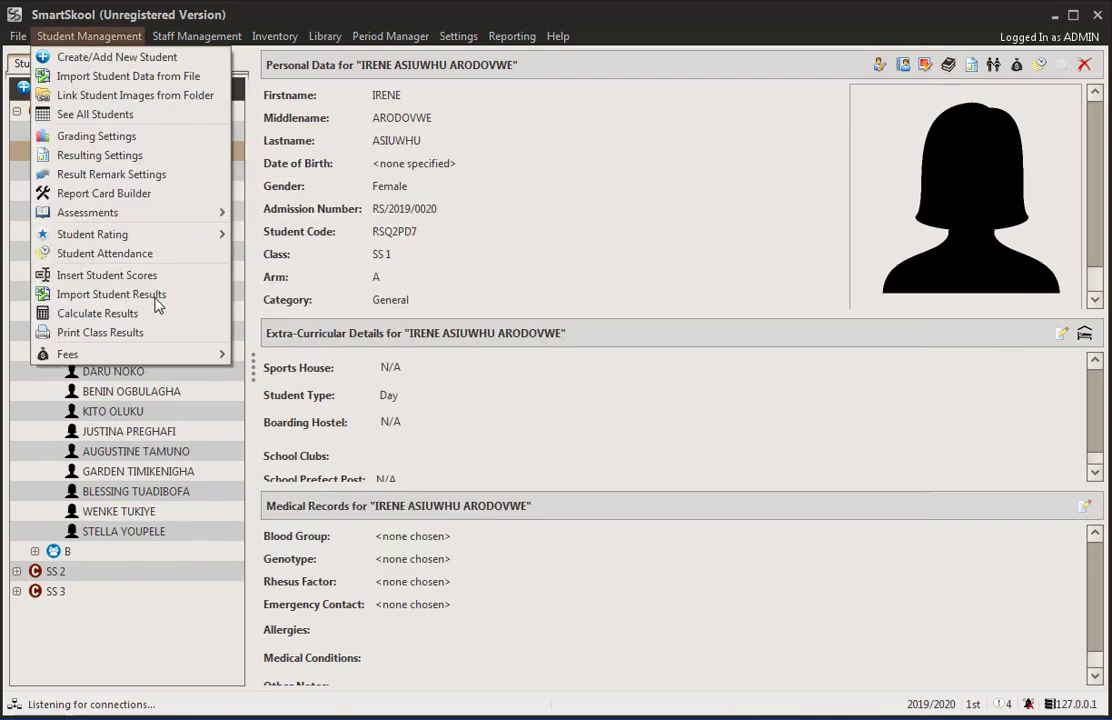
{"action": "left_click", "coordinate": [110, 274]}
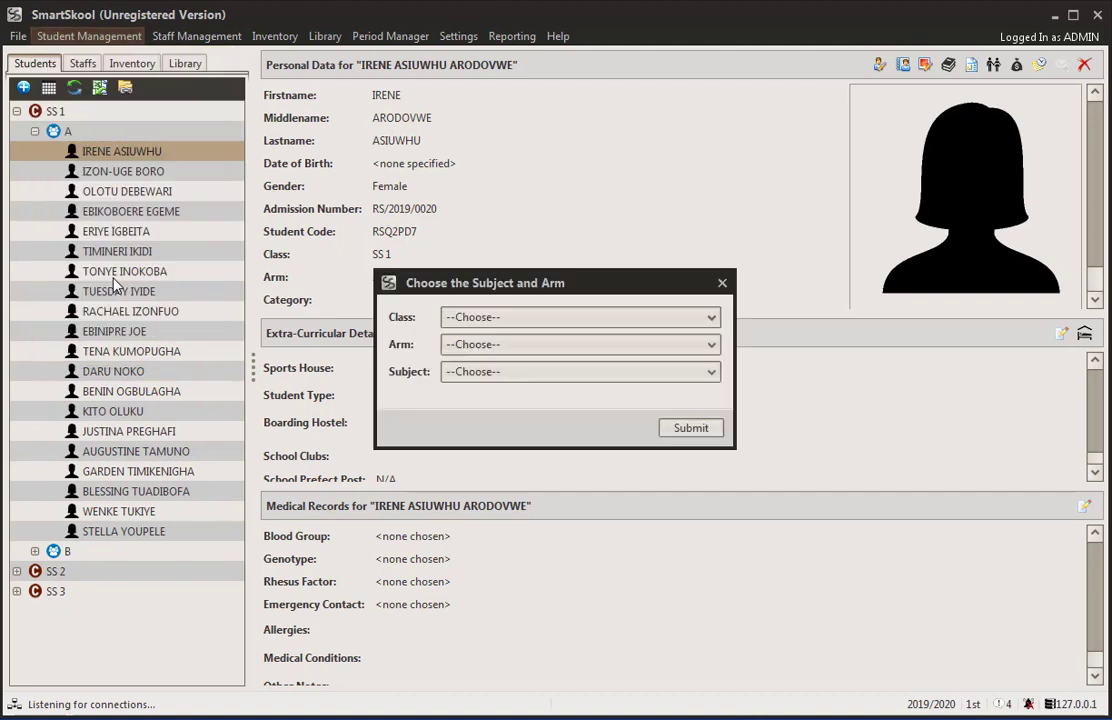
{"action": "left_click", "coordinate": [558, 317]}
{"action": "left_click", "coordinate": [568, 357]}
{"action": "left_click", "coordinate": [573, 345]}
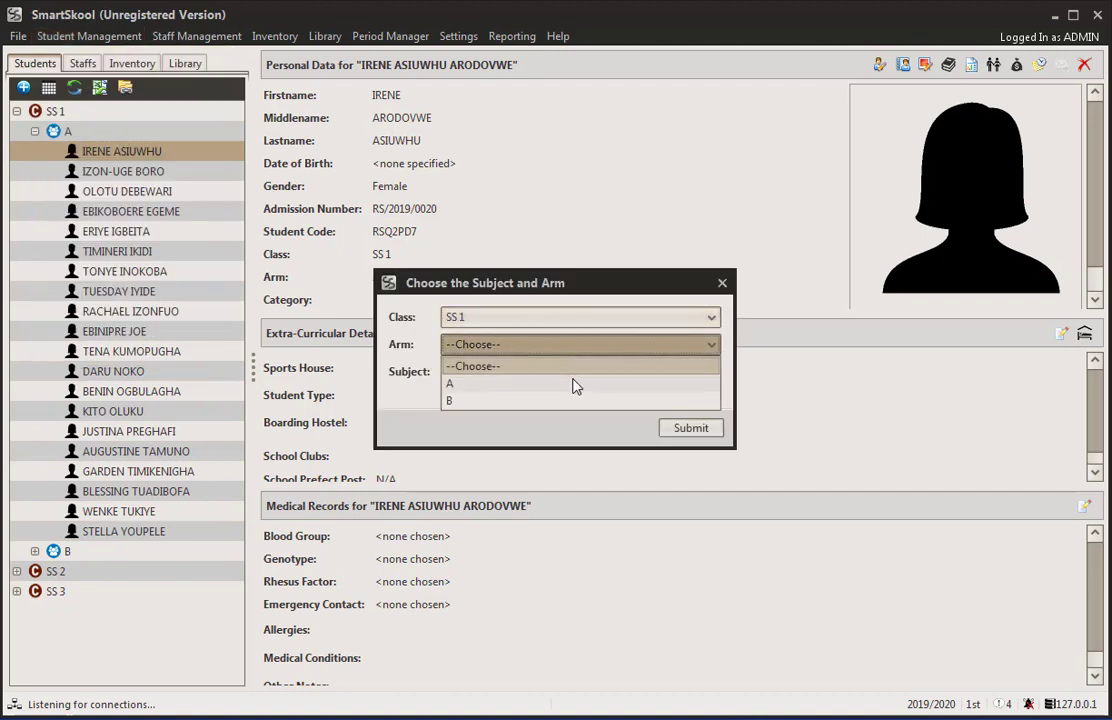
{"action": "left_click", "coordinate": [576, 384]}
{"action": "left_click", "coordinate": [592, 373]}
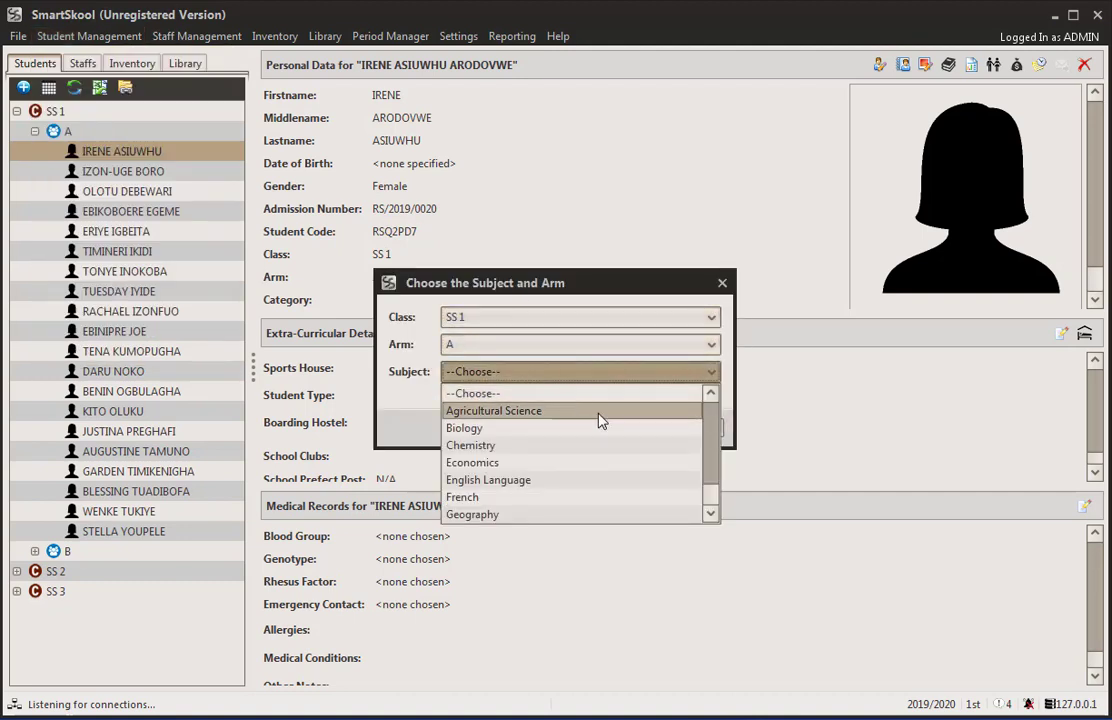
{"action": "left_click_drag", "start_coordinate": [710, 451], "coordinate": [712, 496]}
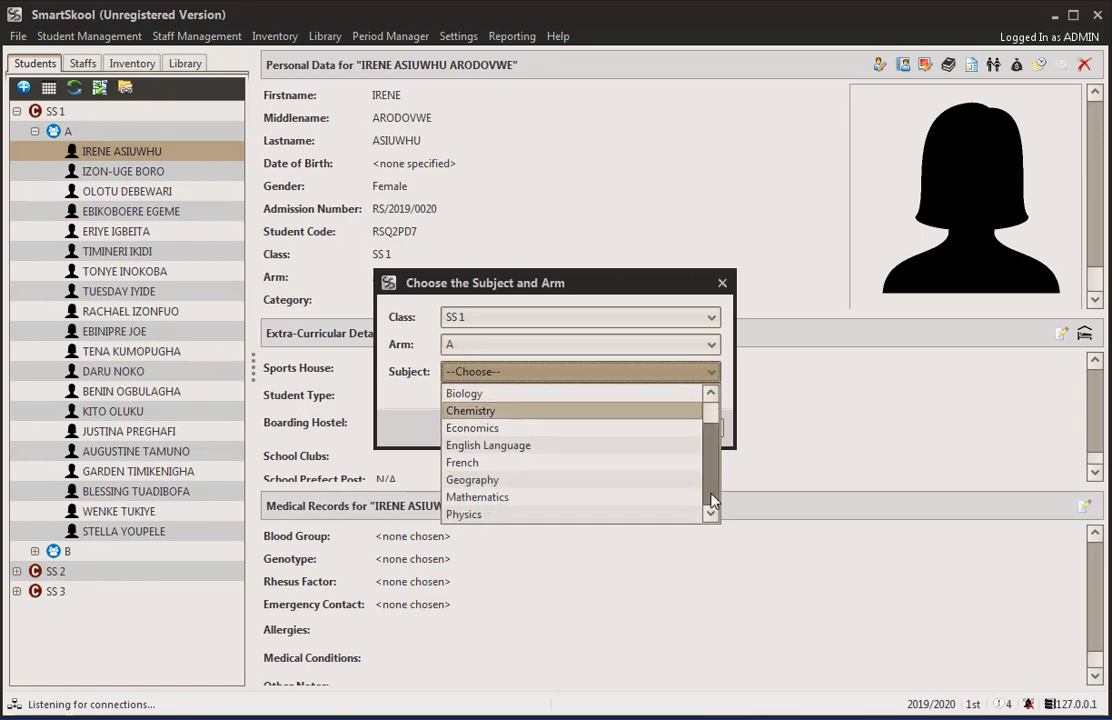
{"action": "left_click", "coordinate": [547, 500]}
{"action": "left_click", "coordinate": [690, 428]}
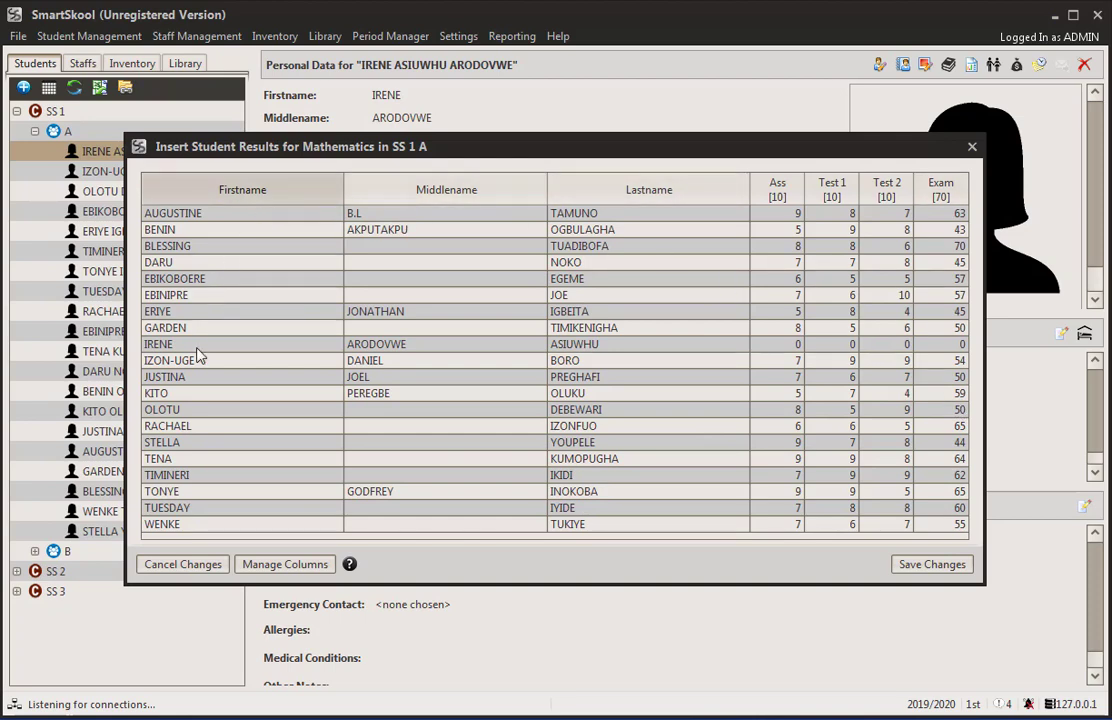
Enter the newly mapped student's Mathematics scores: assignment 6, Test 1 7, Test 2 7 and Exam 49.
{"action": "left_click_drag", "start_coordinate": [497, 151], "coordinate": [497, 136]}
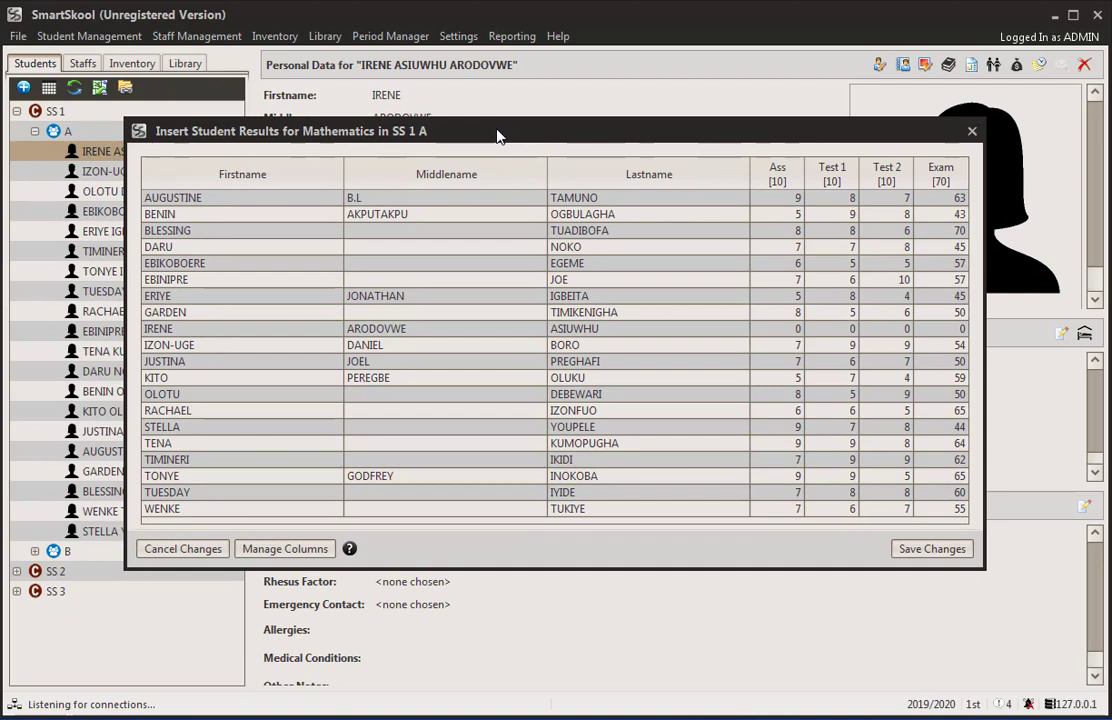
{"action": "left_click", "coordinate": [441, 336]}
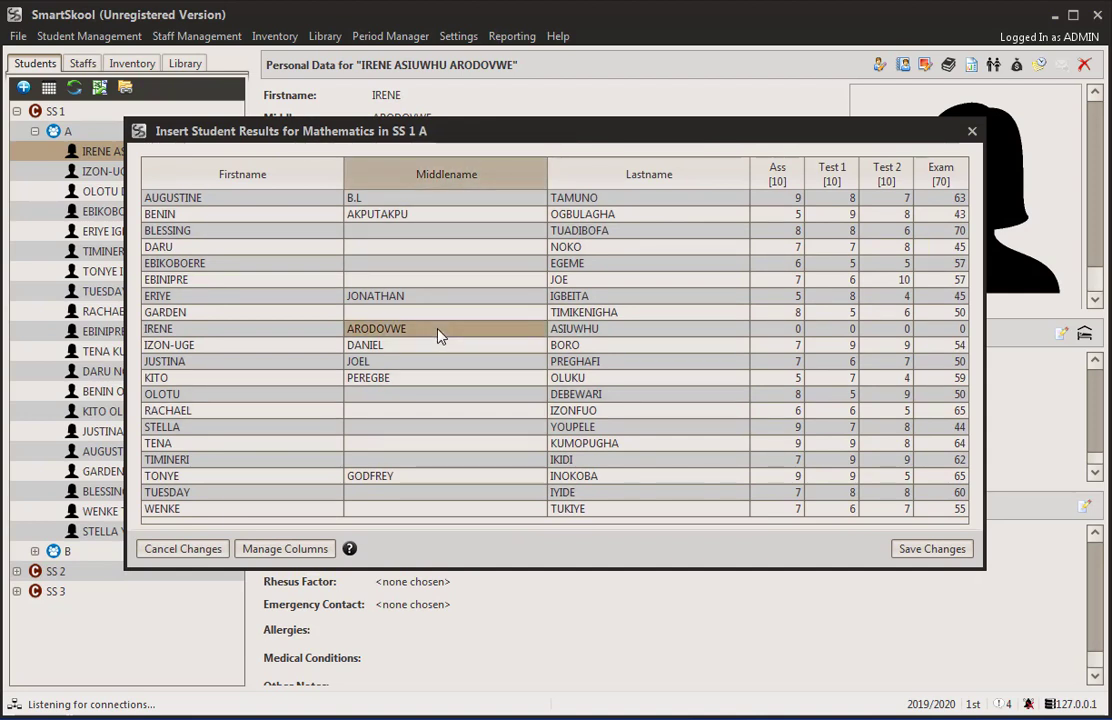
{"action": "left_click", "coordinate": [783, 328]}
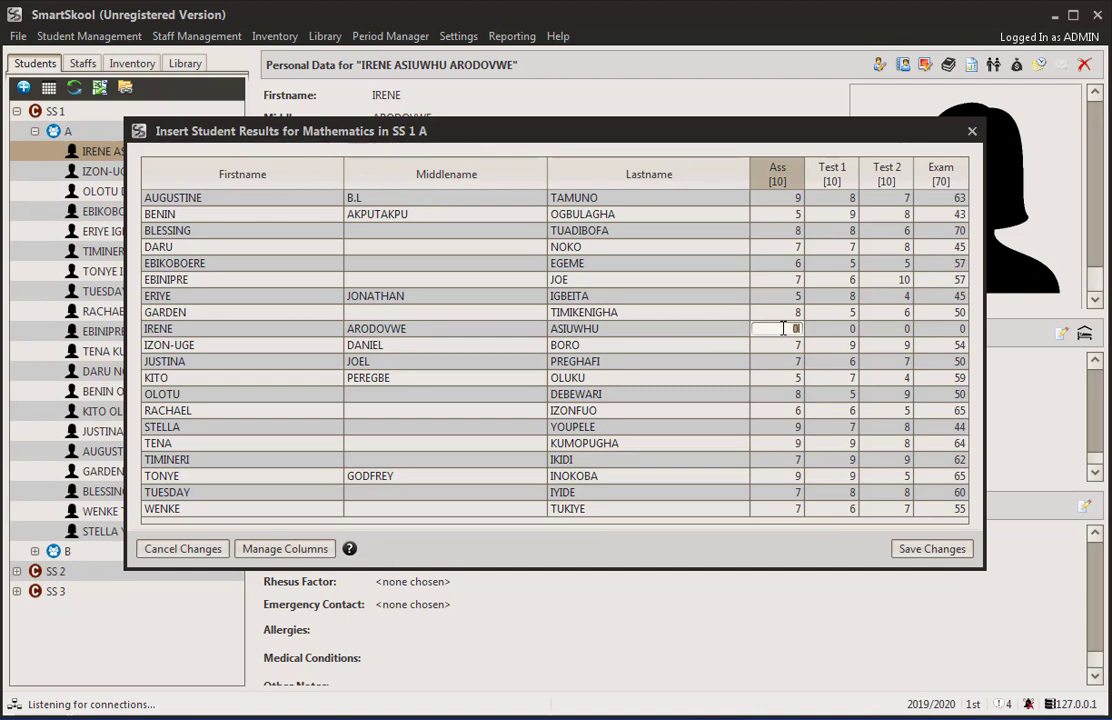
{"action": "key", "text": "Tab"}
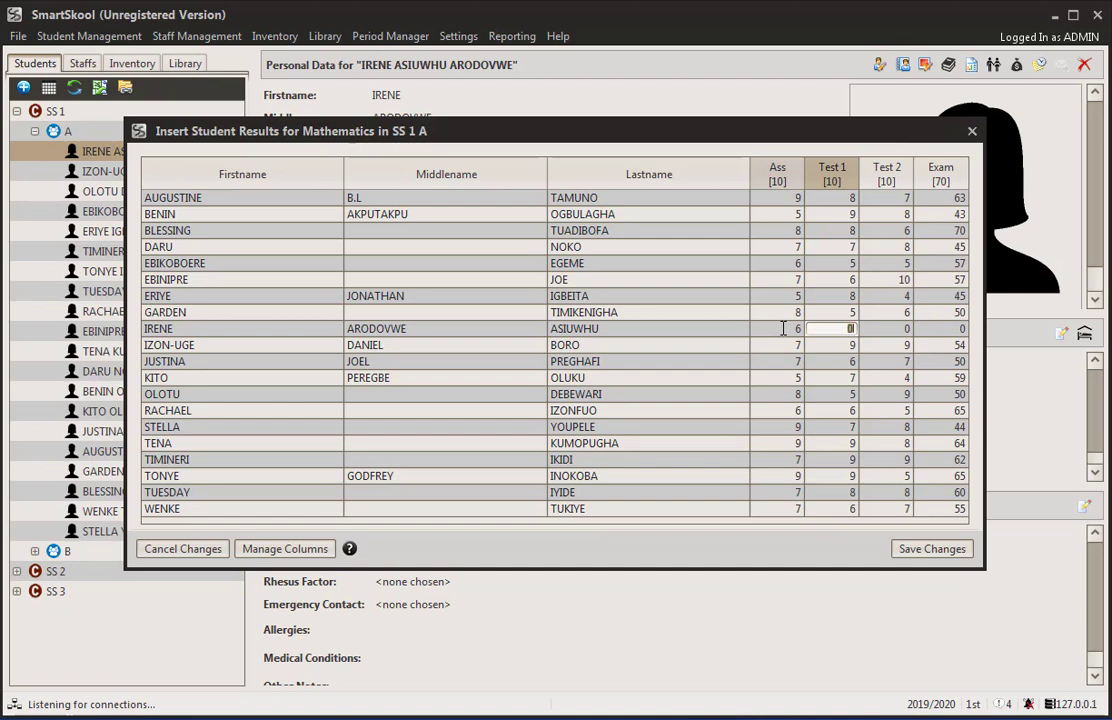
{"action": "type", "text": "7"}
{"action": "key", "text": "Tab"}
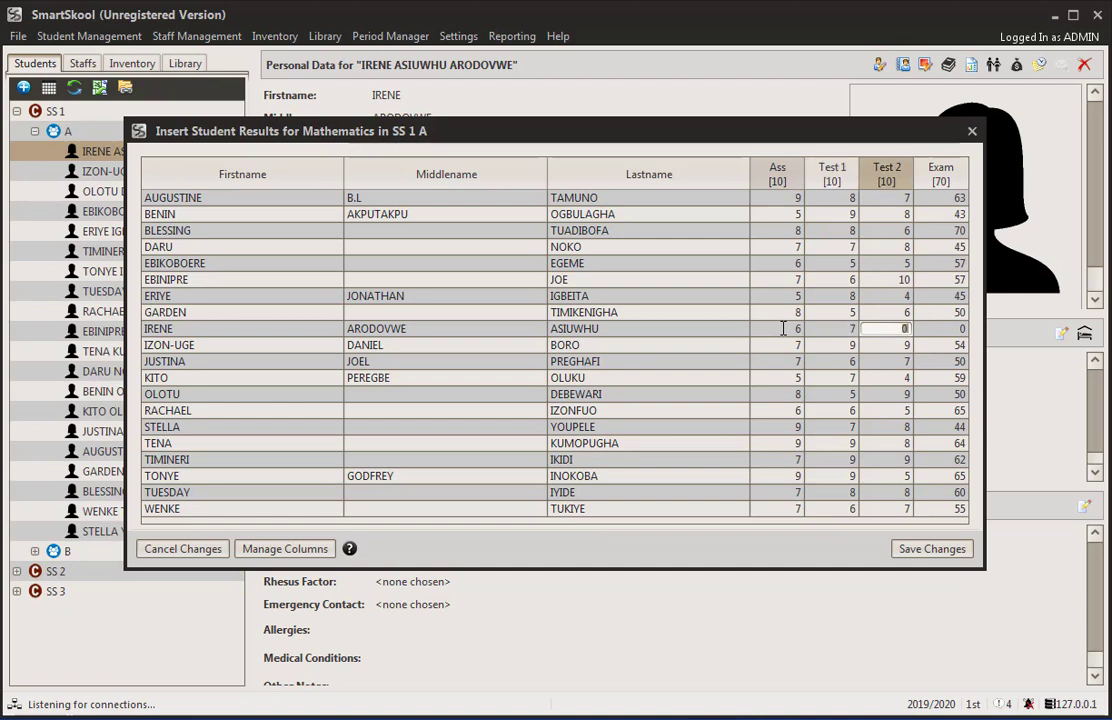
{"action": "type", "text": "7"}
{"action": "key", "text": "Tab"}
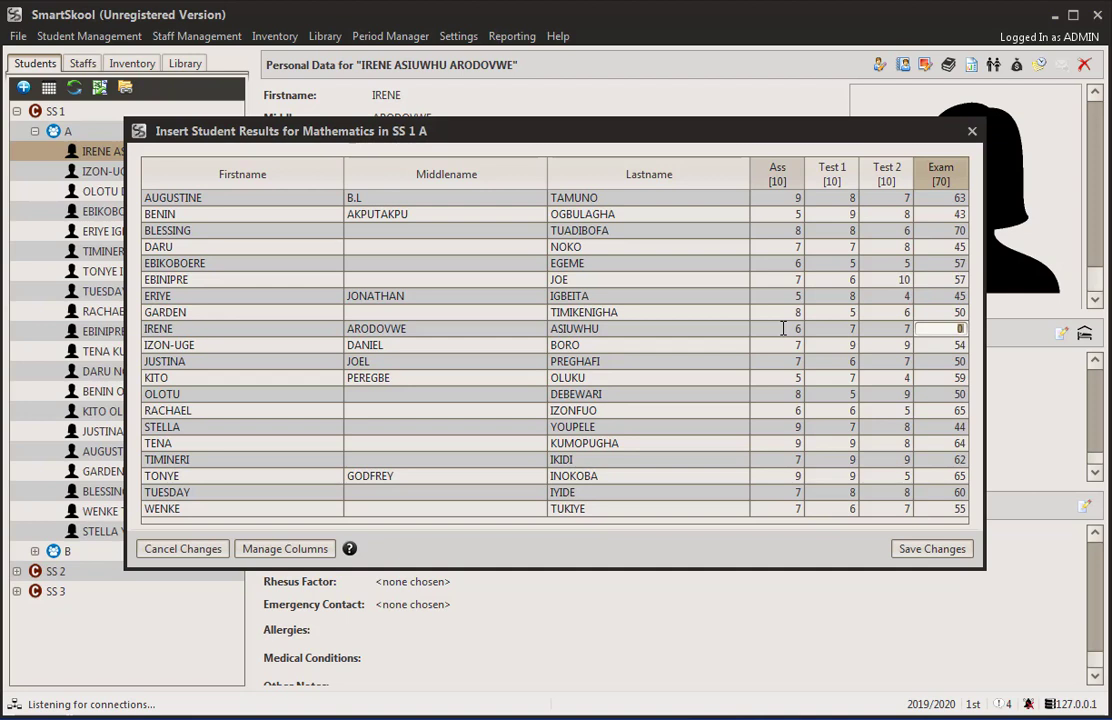
{"action": "type", "text": "49"}
{"action": "key", "text": "Return"}
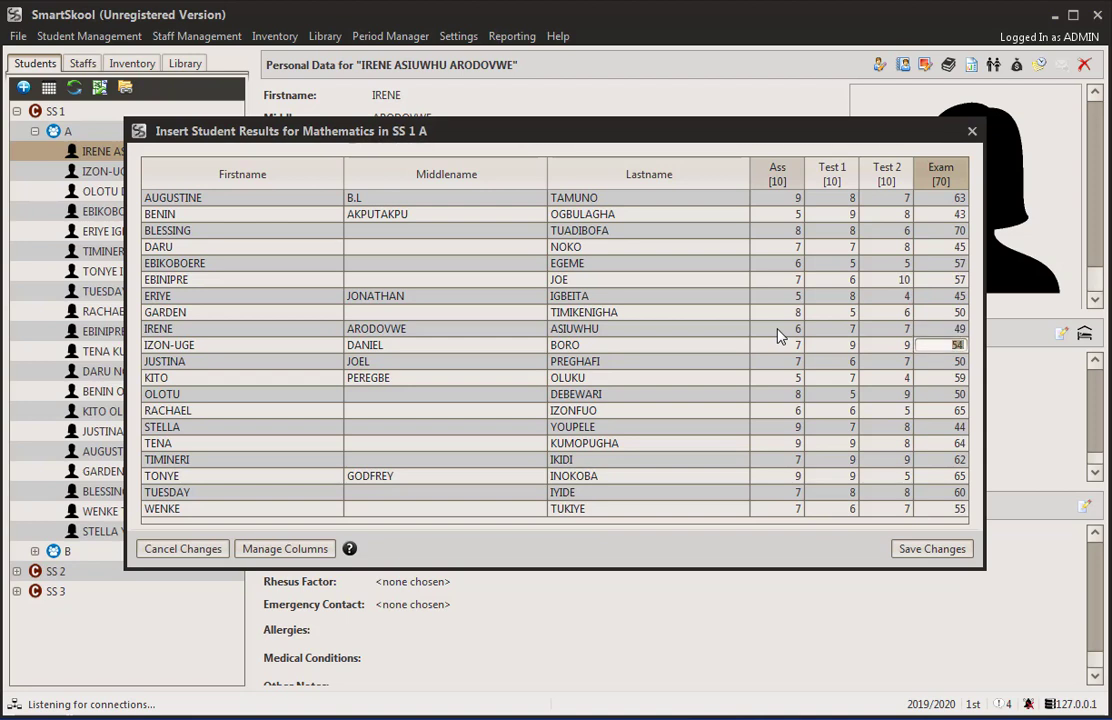
{"action": "key", "text": "Return"}
{"action": "key", "text": "Return"}
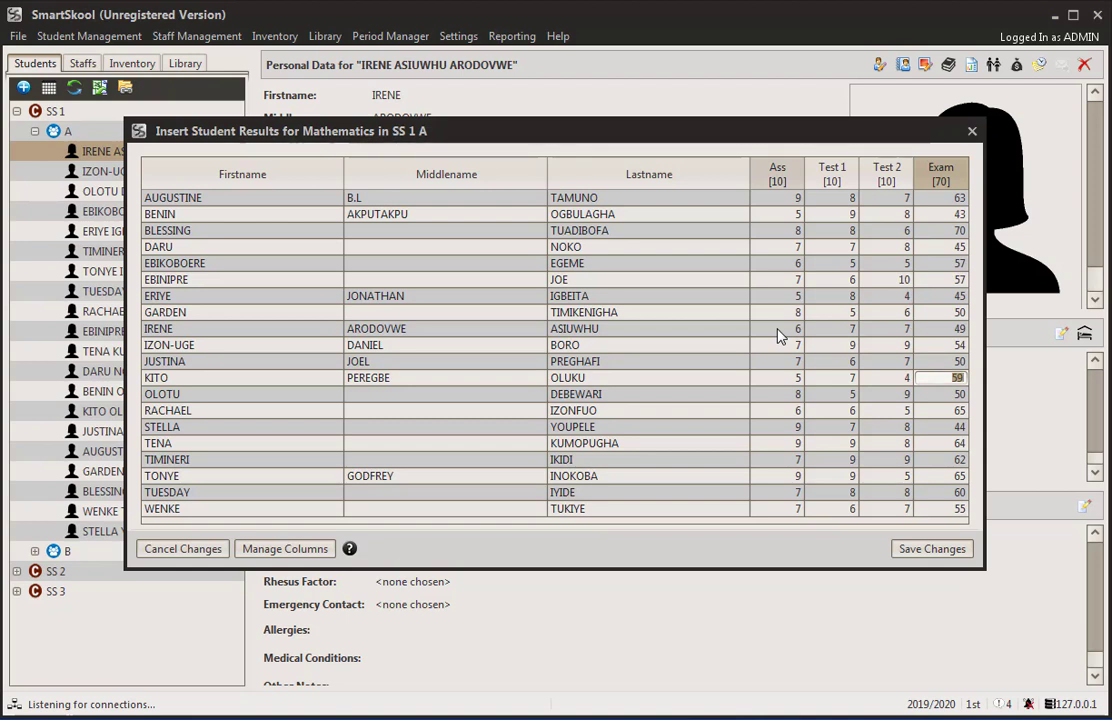
{"action": "key", "text": "Left"}
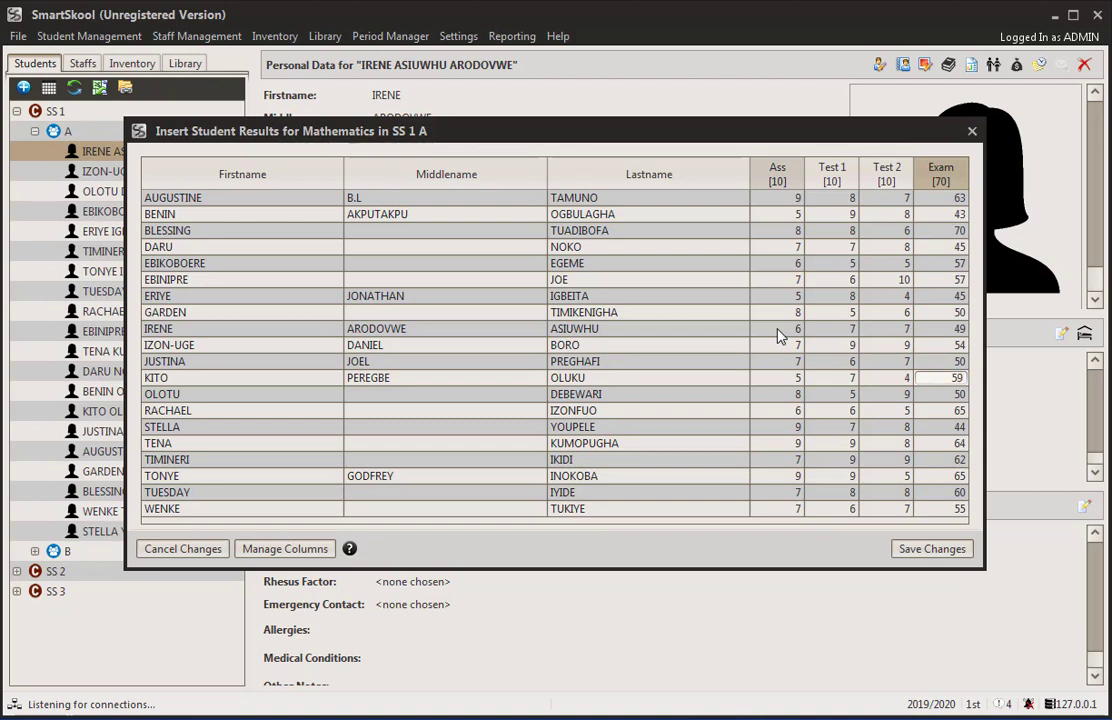
{"action": "left_click", "coordinate": [789, 345]}
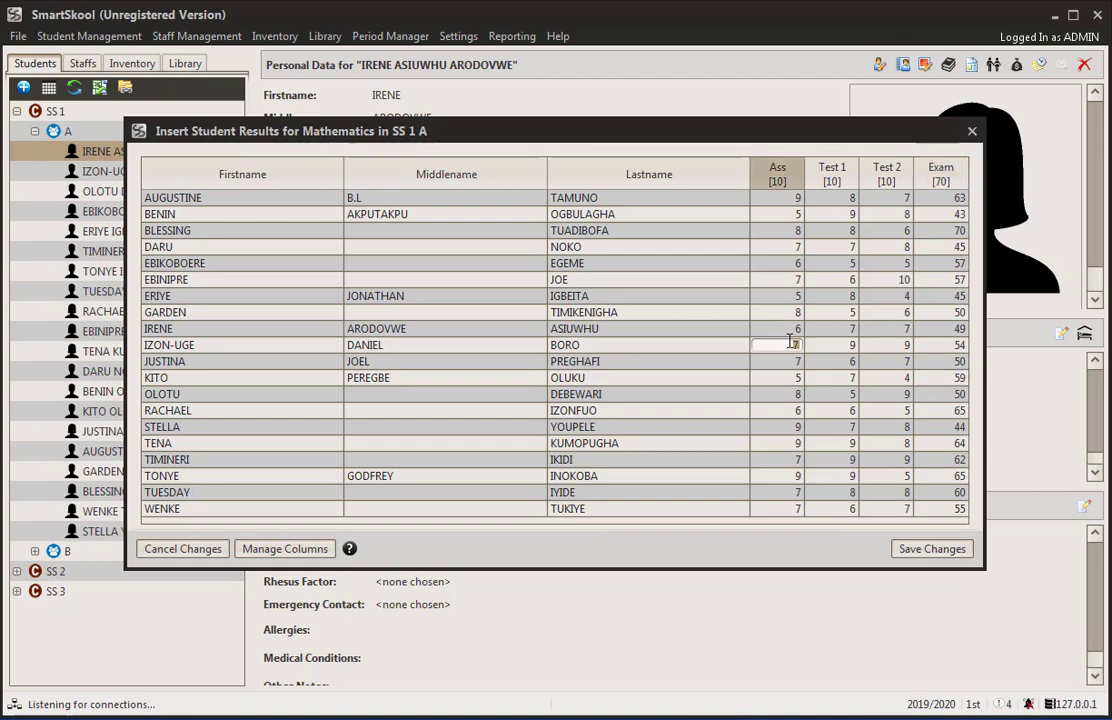
{"action": "key", "text": "Tab"}
{"action": "key", "text": "Tab"}
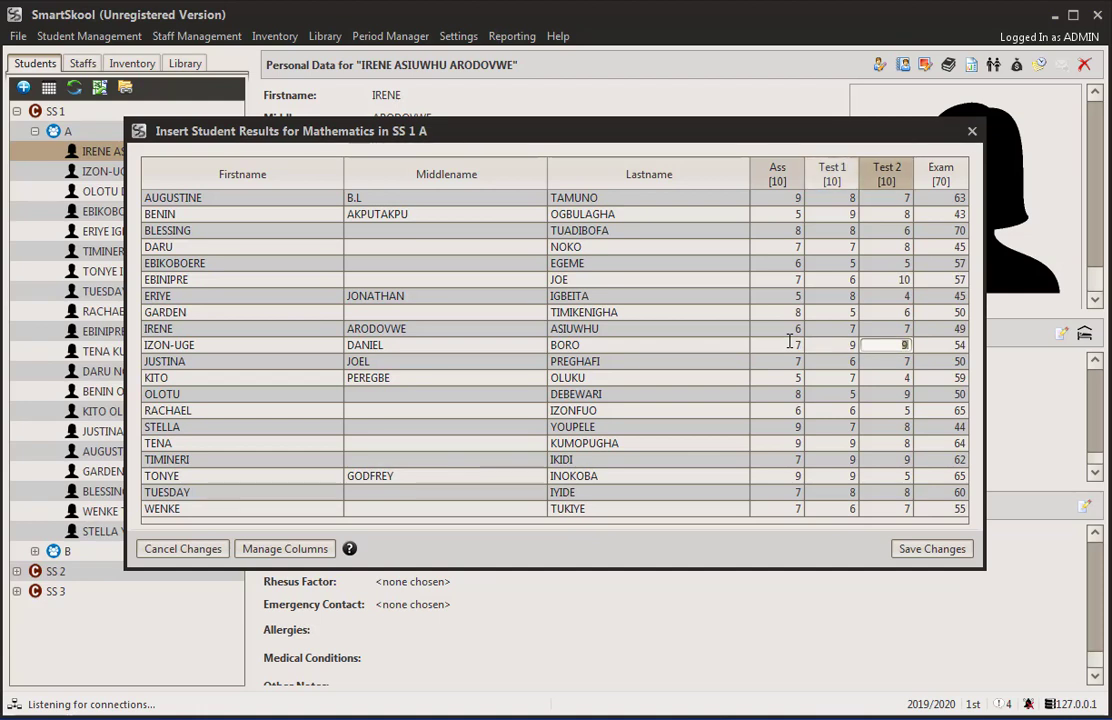
{"action": "key", "text": "Tab"}
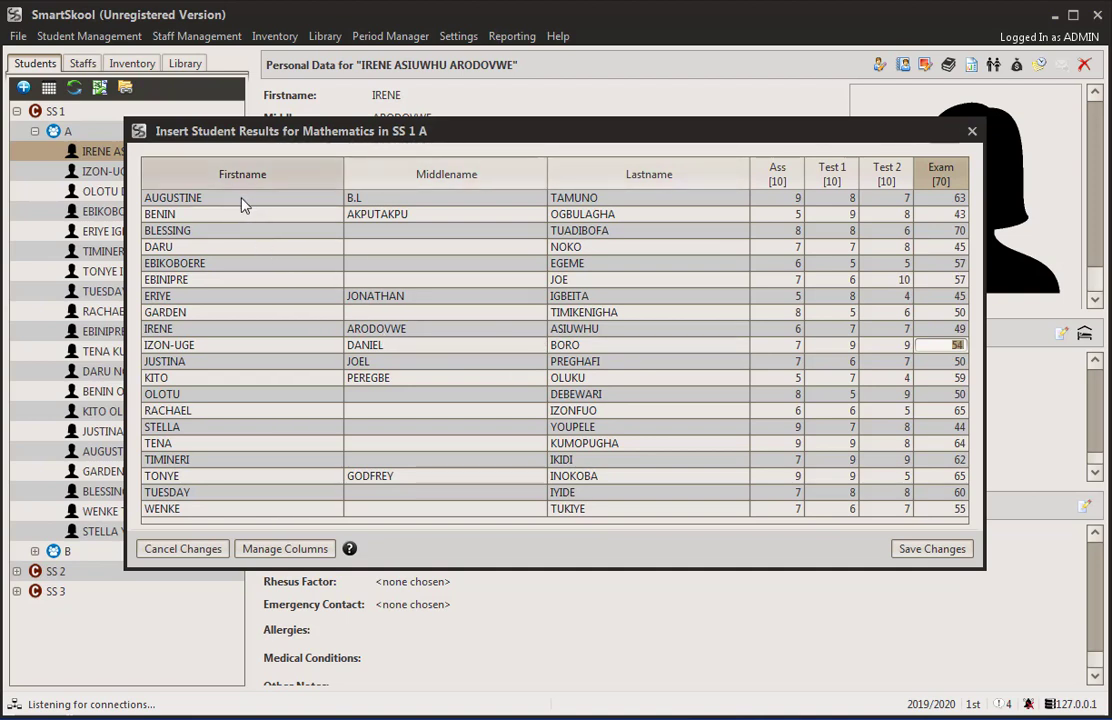
{"action": "left_click_drag", "start_coordinate": [250, 137], "coordinate": [260, 137]}
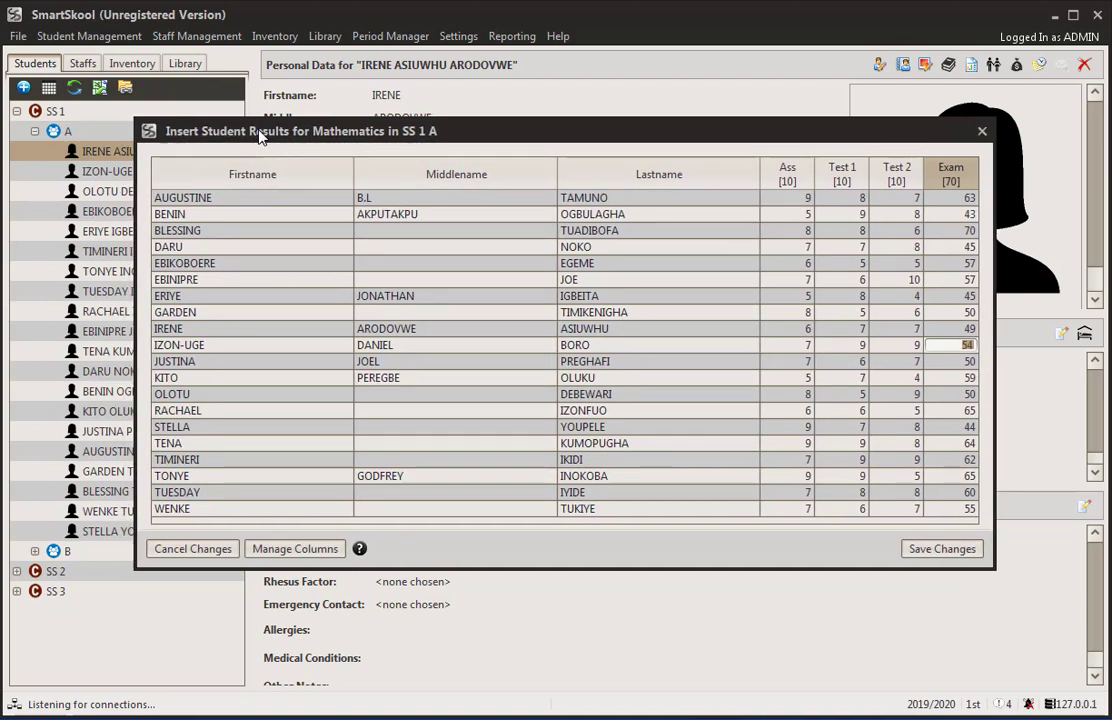
{"action": "left_click", "coordinate": [252, 198]}
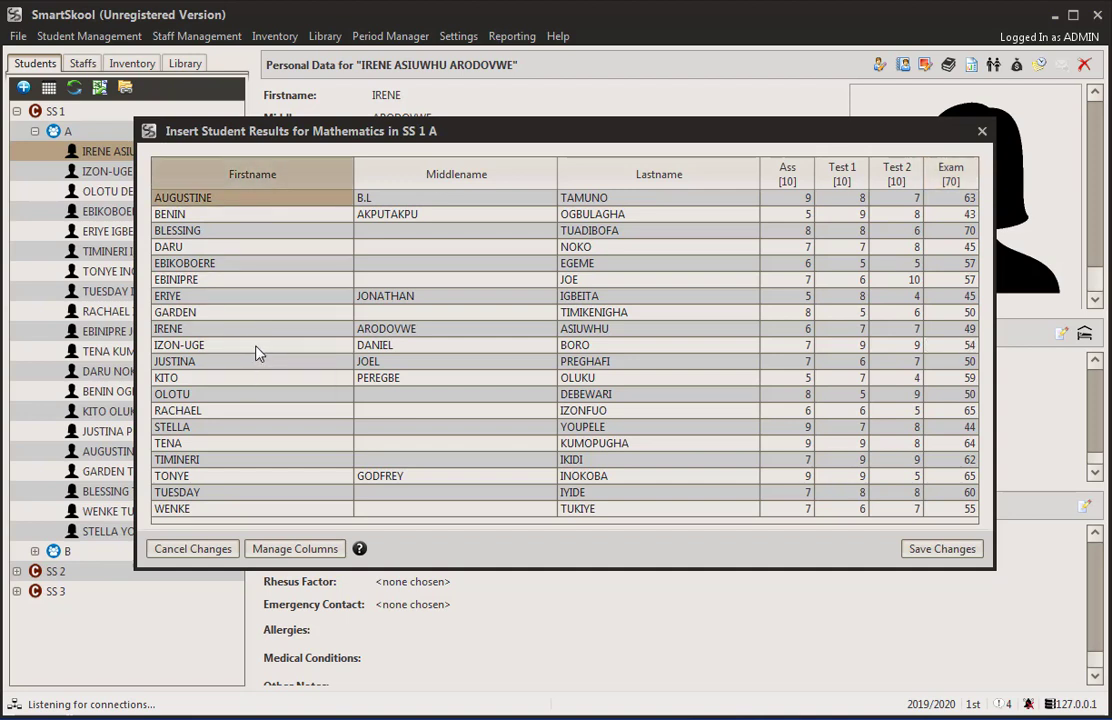
{"action": "left_click", "coordinate": [256, 346]}
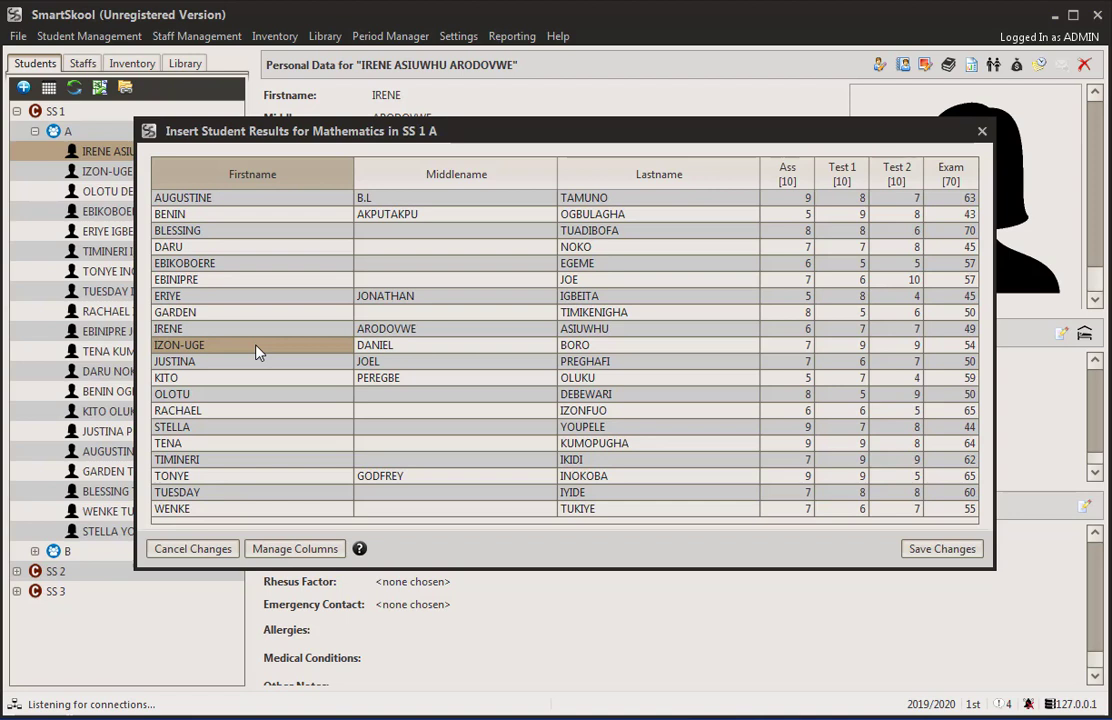
Hide the Middlename column in the Mathematics score sheet for SS 1 A and save the entered scores.
{"action": "left_click", "coordinate": [301, 551]}
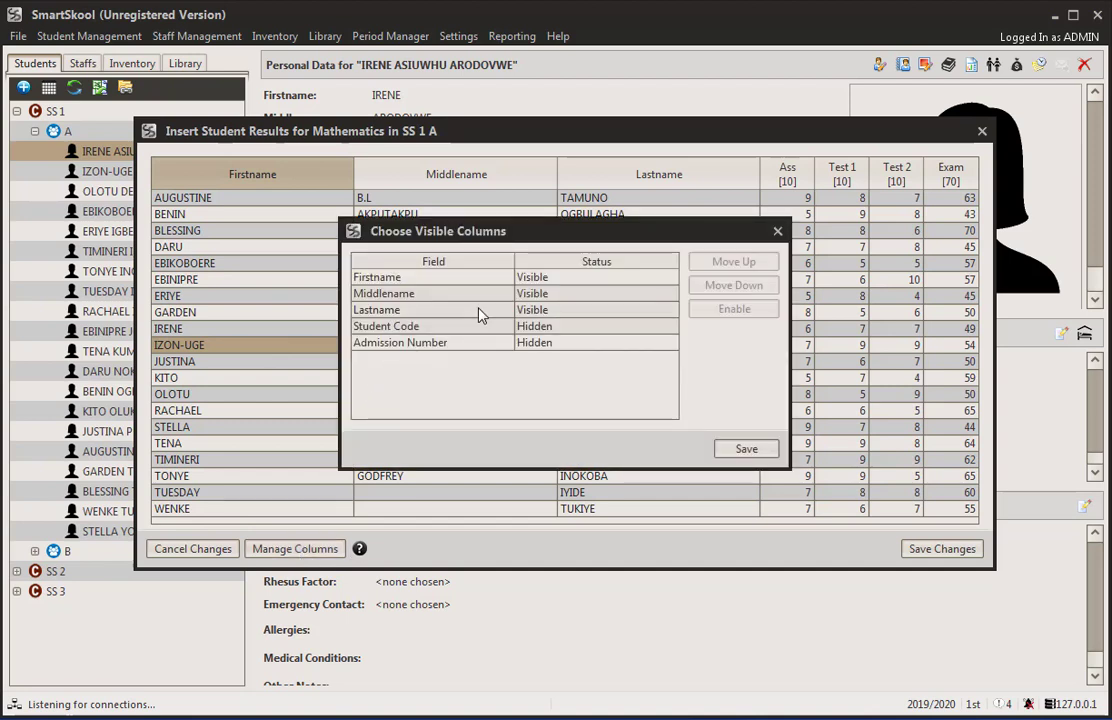
{"action": "left_click", "coordinate": [402, 294]}
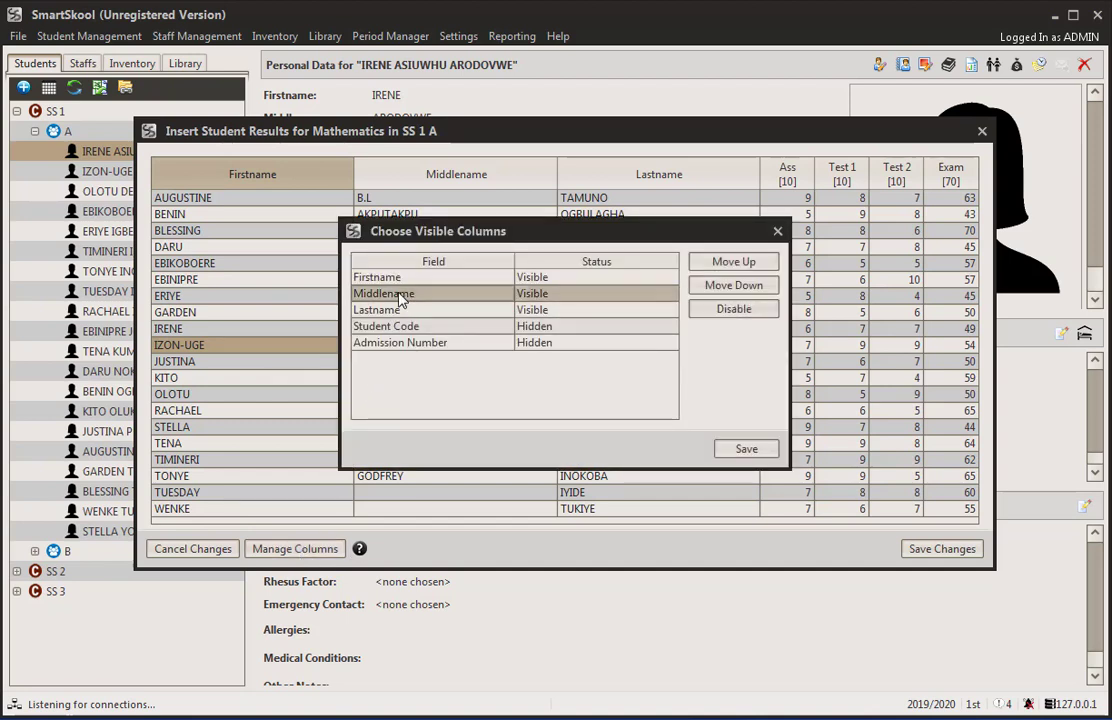
{"action": "left_click", "coordinate": [734, 310]}
{"action": "left_click", "coordinate": [749, 452]}
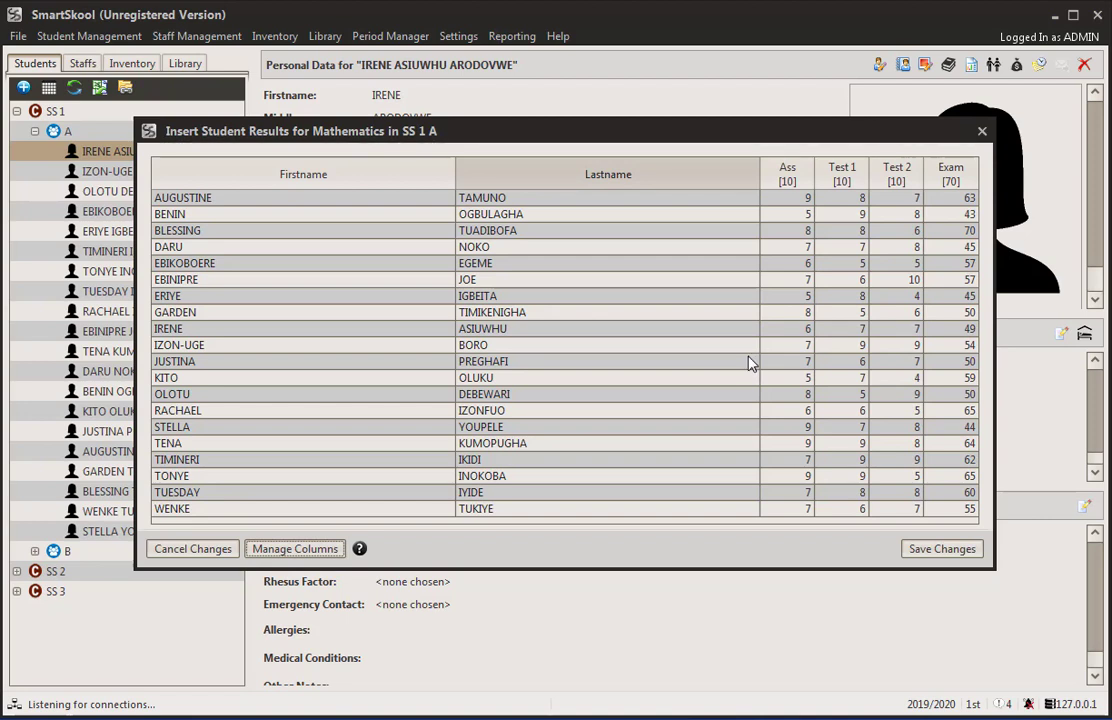
{"action": "left_click", "coordinate": [943, 549]}
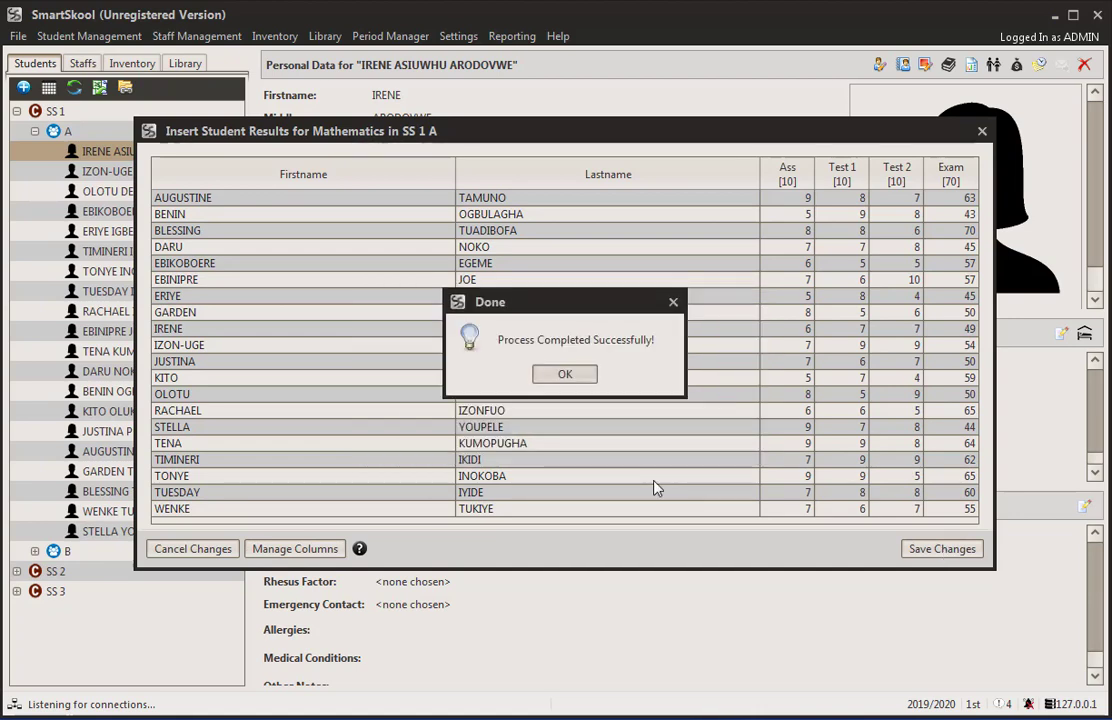
{"action": "left_click", "coordinate": [565, 378]}
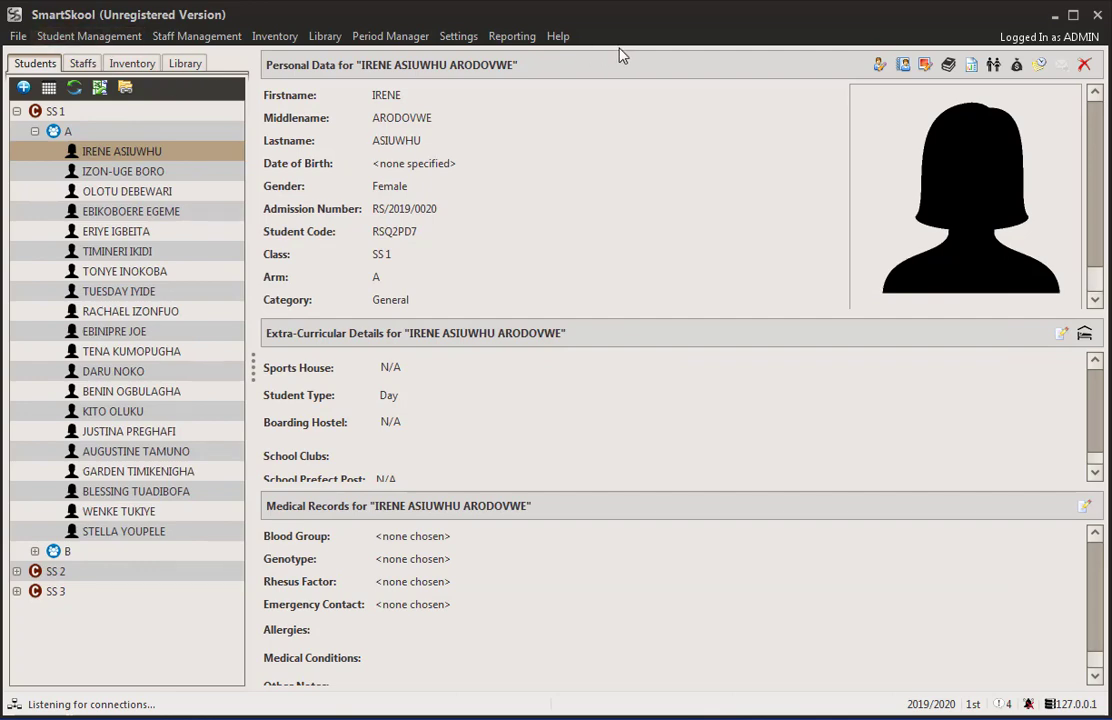
Review the subjects registered for the first SS 1 A student, then close the list.
{"action": "left_click", "coordinate": [948, 65]}
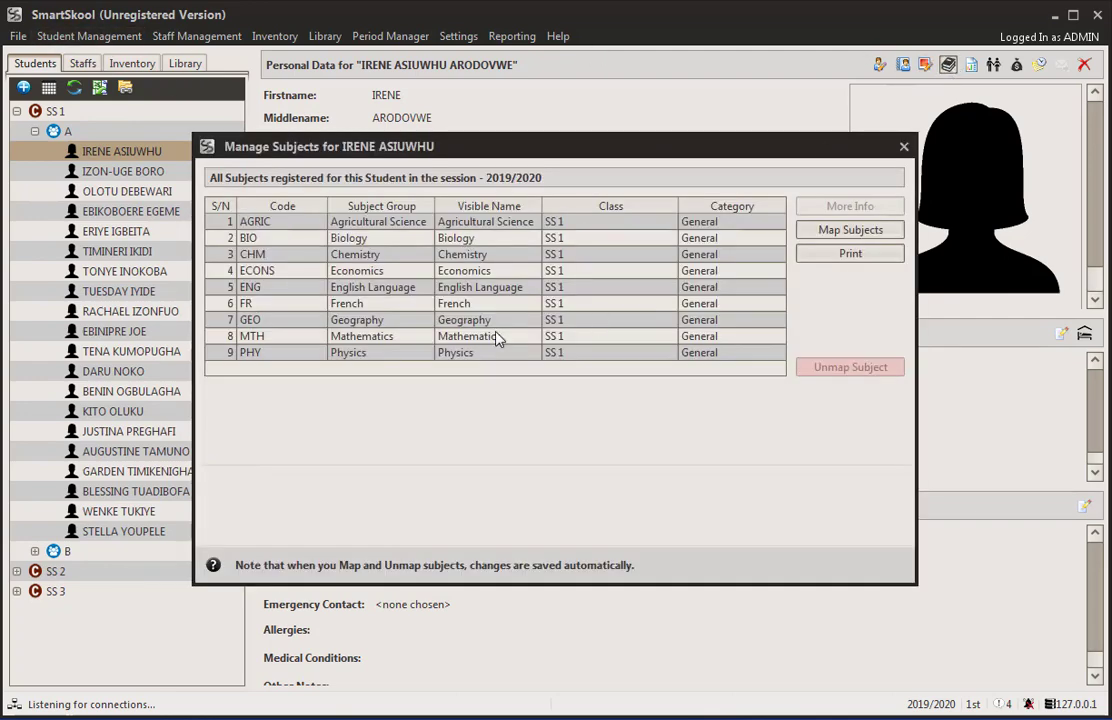
{"action": "left_click", "coordinate": [904, 147]}
Review the Physics scores for class SS 1, arm A in the student score sheet, then close it without saving changes.
{"action": "left_click", "coordinate": [77, 38]}
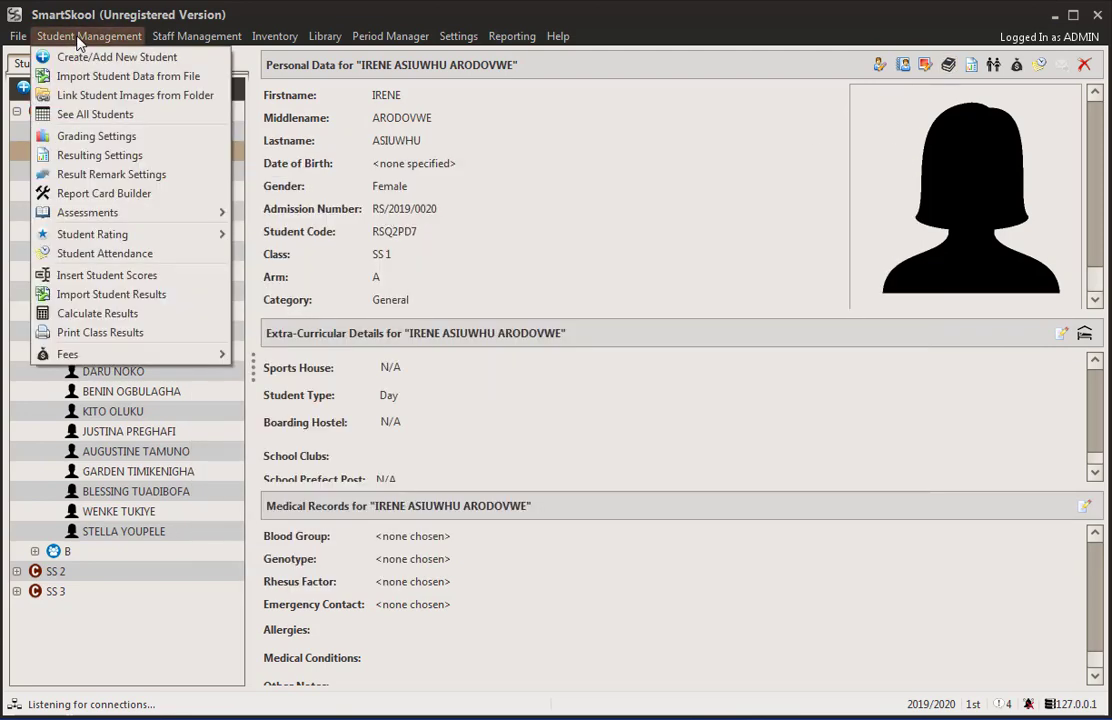
{"action": "left_click", "coordinate": [124, 276]}
{"action": "left_click", "coordinate": [566, 318]}
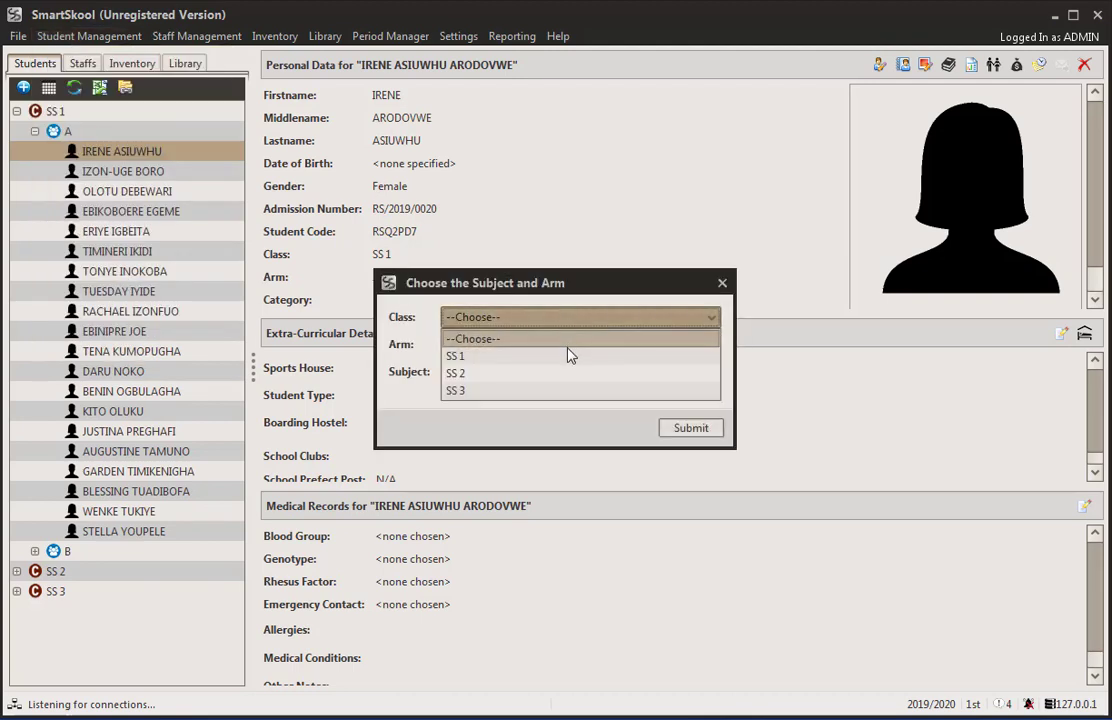
{"action": "left_click", "coordinate": [567, 355]}
{"action": "left_click", "coordinate": [566, 345]}
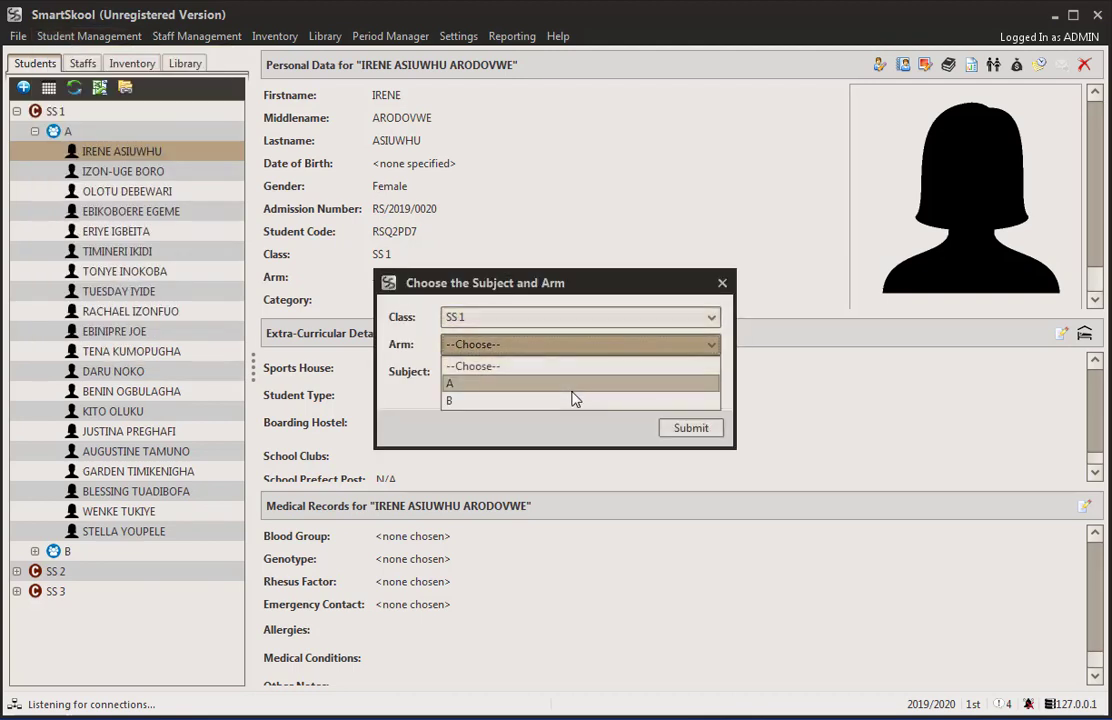
{"action": "left_click", "coordinate": [555, 384]}
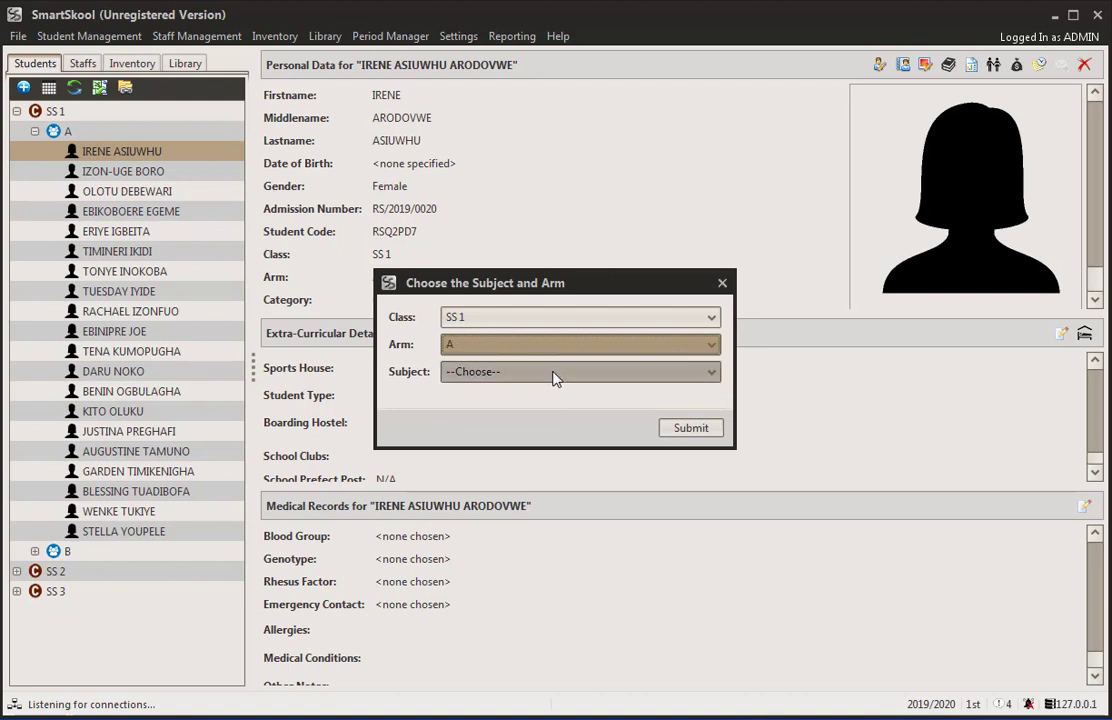
{"action": "left_click", "coordinate": [555, 374]}
{"action": "scroll", "coordinate": [711, 499], "scroll_direction": "down", "scroll_amount": 1}
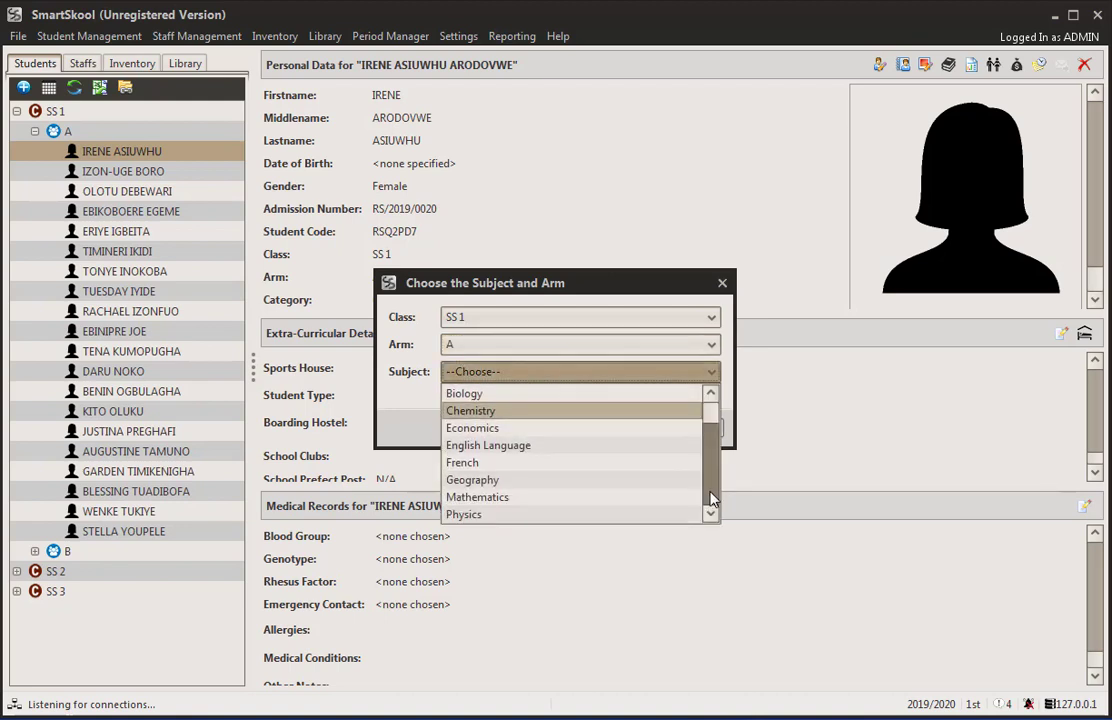
{"action": "left_click", "coordinate": [475, 514]}
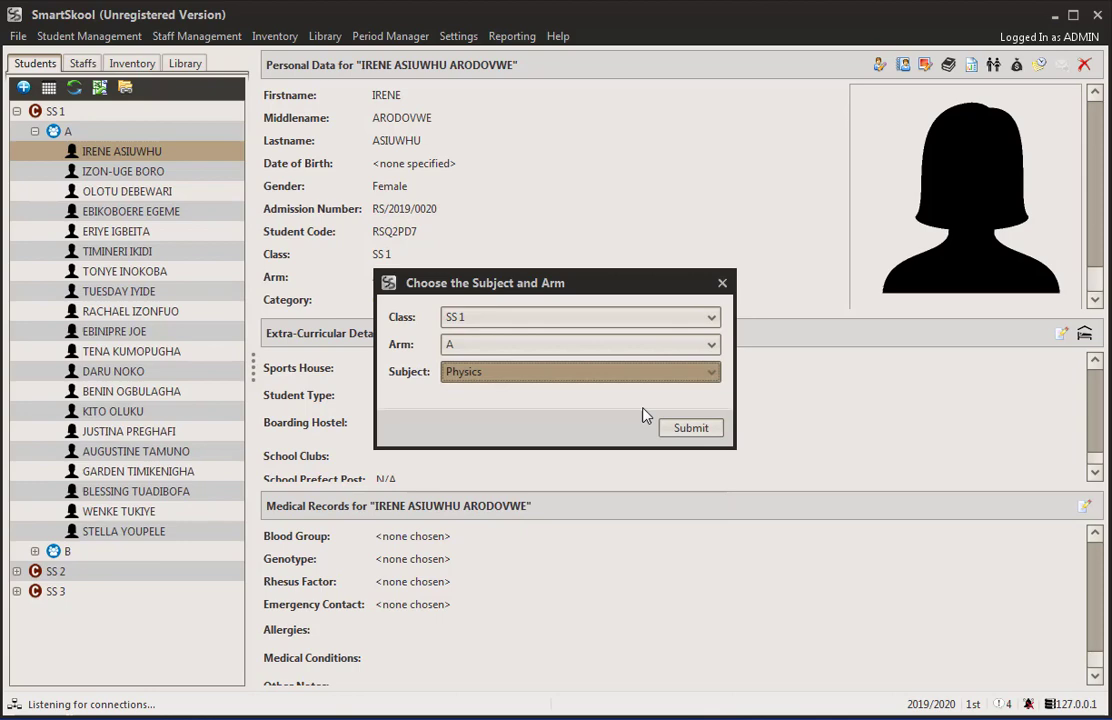
{"action": "left_click", "coordinate": [692, 430]}
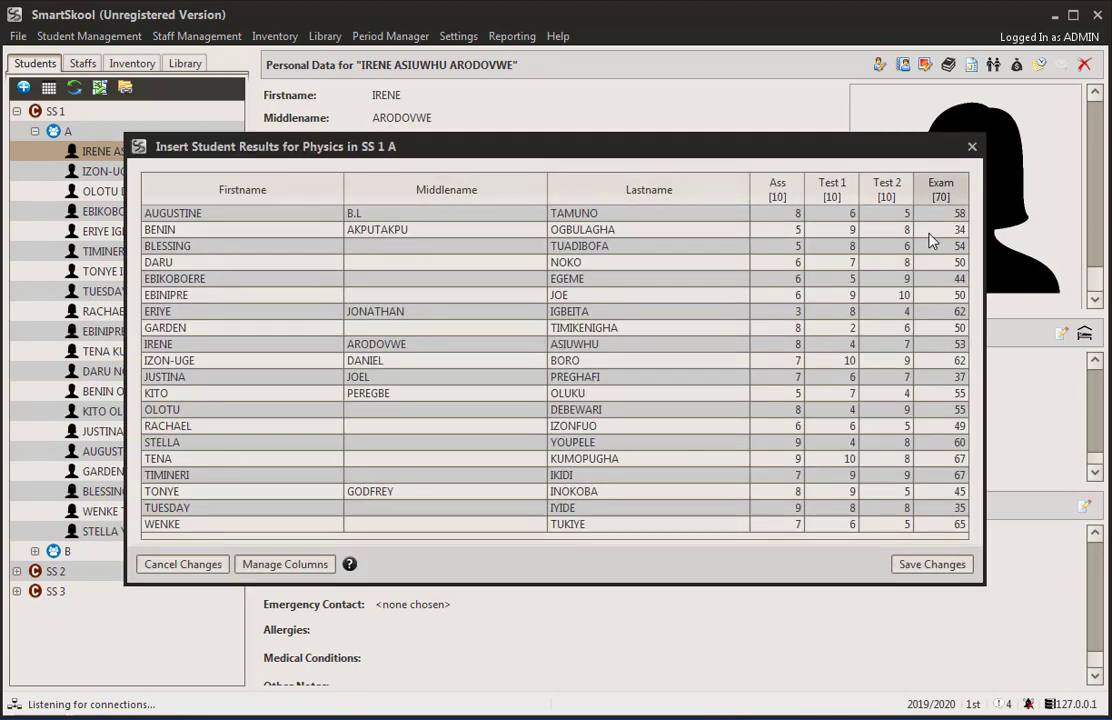
{"action": "left_click", "coordinate": [971, 146]}
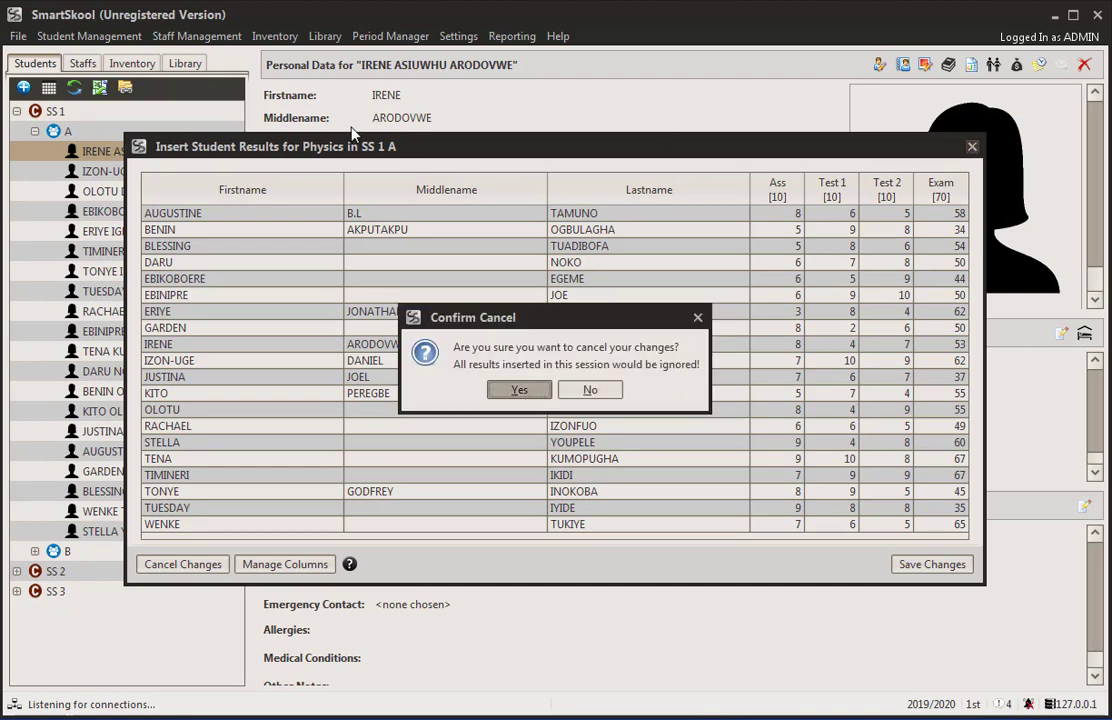
{"action": "left_click", "coordinate": [510, 390]}
Review the Geography scores for class SS 1, arm A in the student score sheet, then close it without saving changes.
{"action": "left_click", "coordinate": [68, 38]}
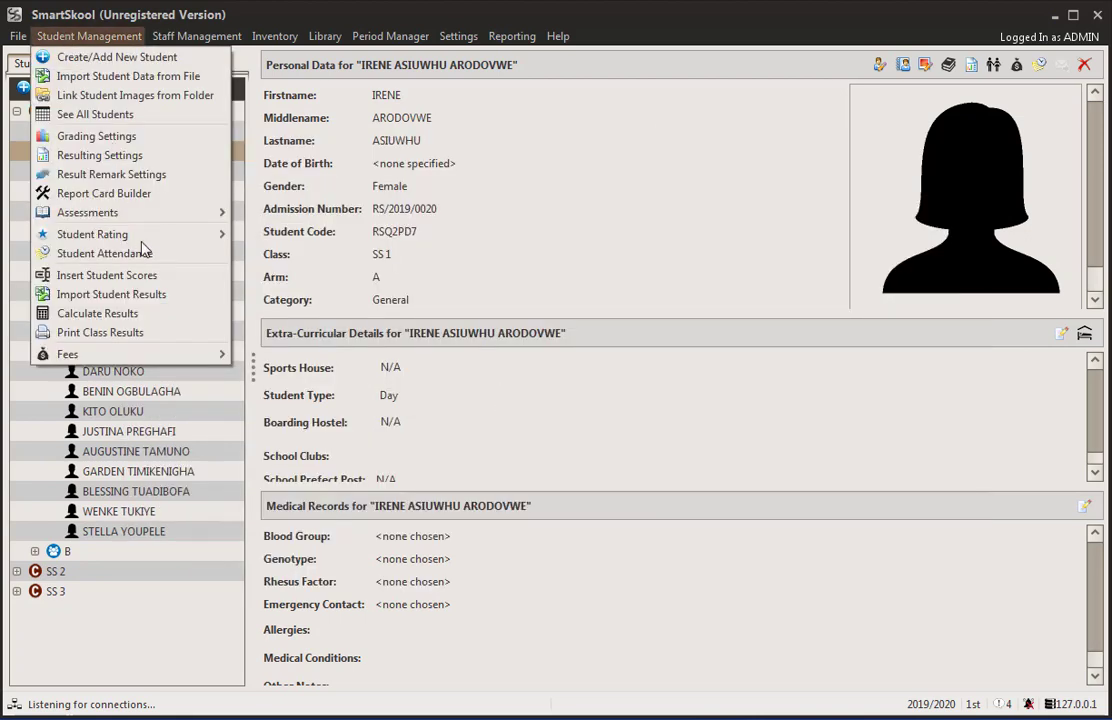
{"action": "left_click", "coordinate": [124, 296]}
{"action": "left_click", "coordinate": [539, 316]}
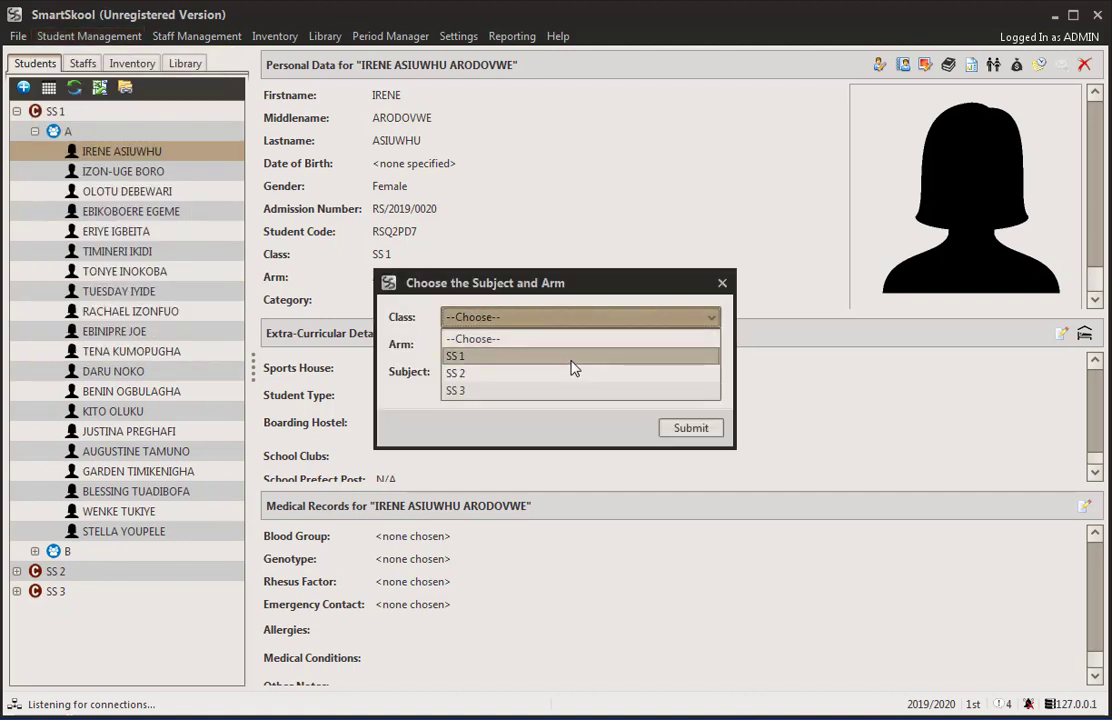
{"action": "left_click", "coordinate": [570, 357]}
{"action": "left_click", "coordinate": [563, 345]}
{"action": "left_click", "coordinate": [548, 384]}
{"action": "left_click", "coordinate": [576, 371]}
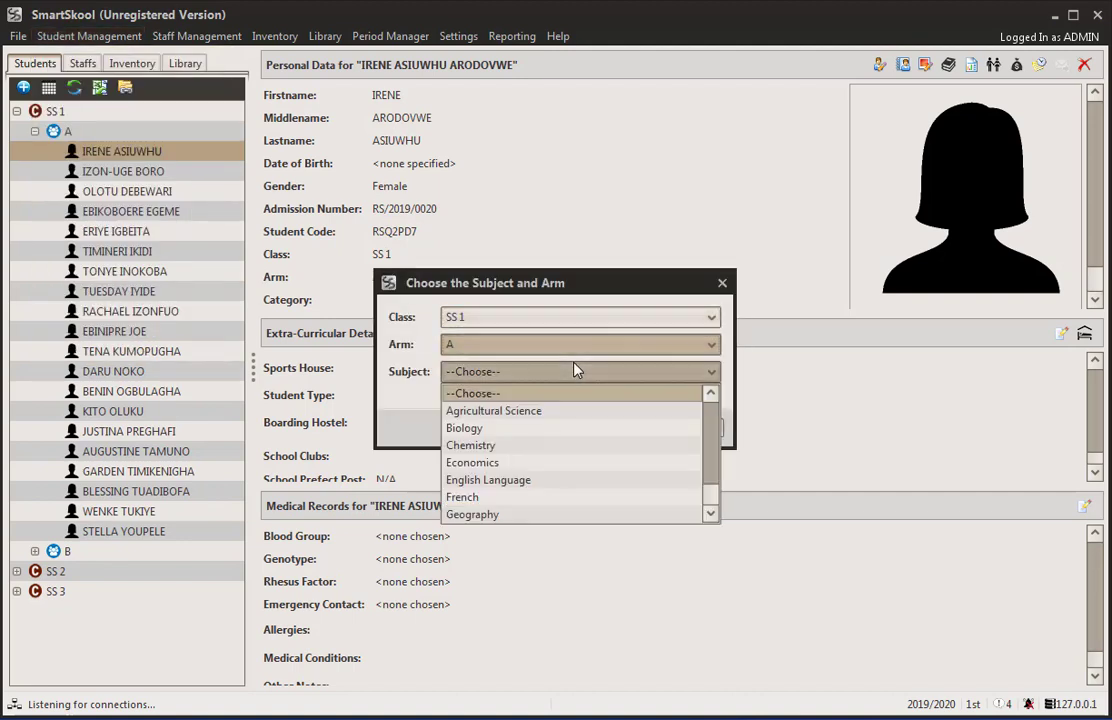
{"action": "left_click_drag", "start_coordinate": [710, 452], "coordinate": [712, 473]}
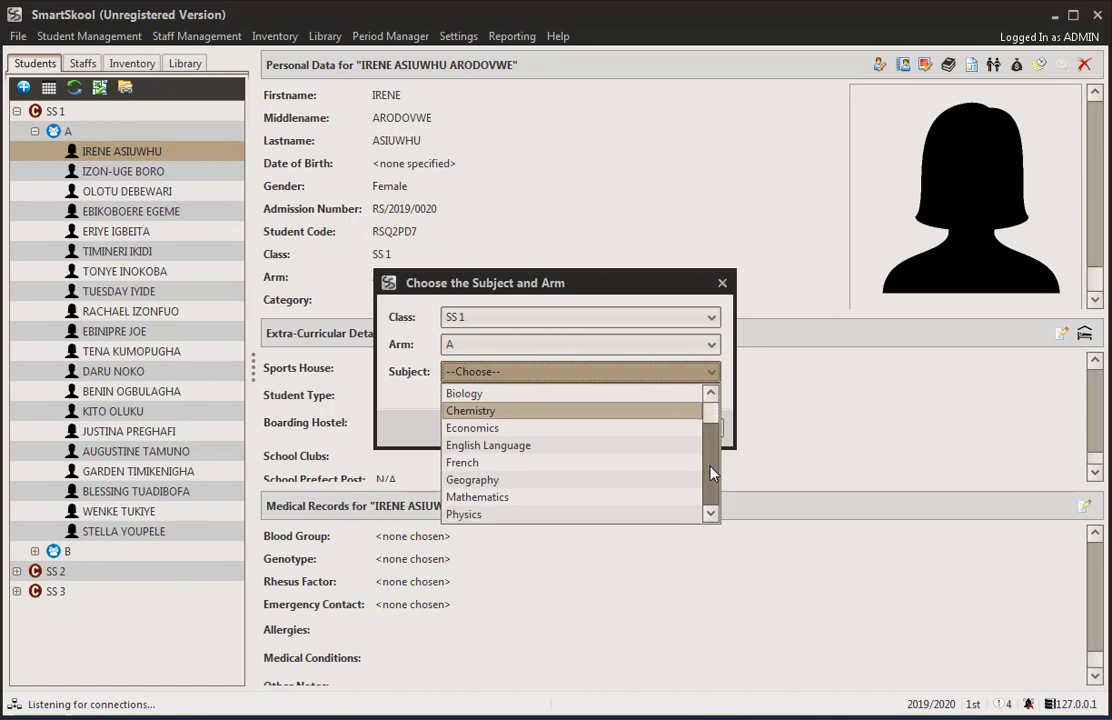
{"action": "left_click", "coordinate": [563, 481]}
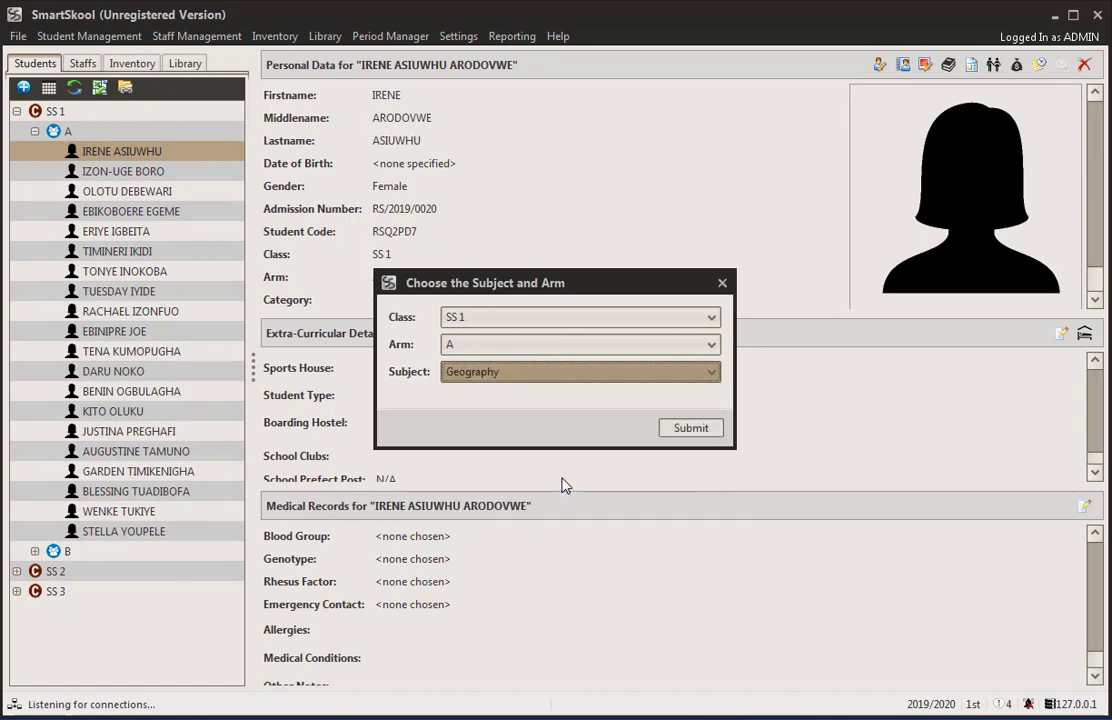
{"action": "left_click", "coordinate": [690, 430]}
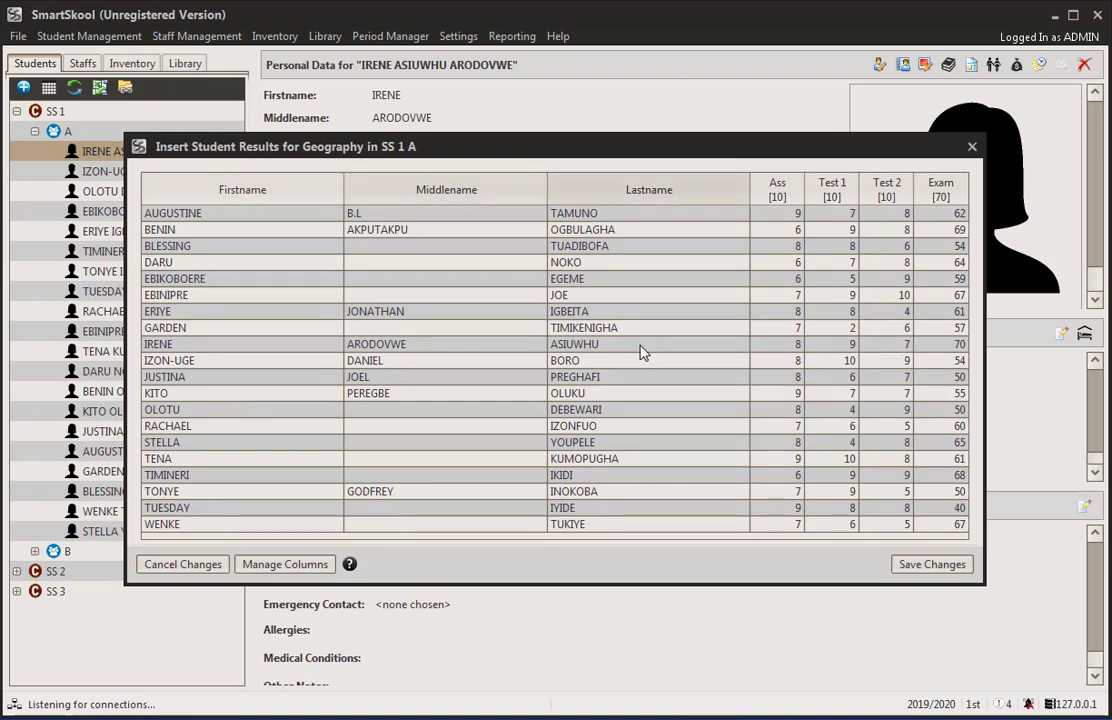
{"action": "left_click", "coordinate": [973, 148]}
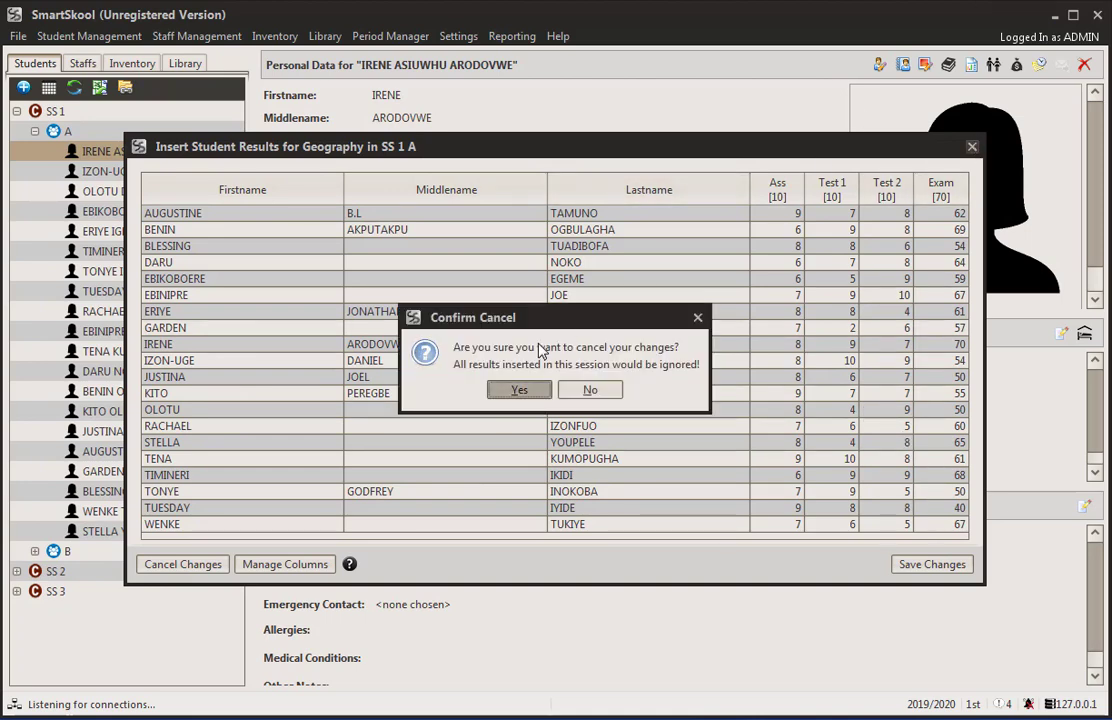
{"action": "left_click", "coordinate": [520, 390]}
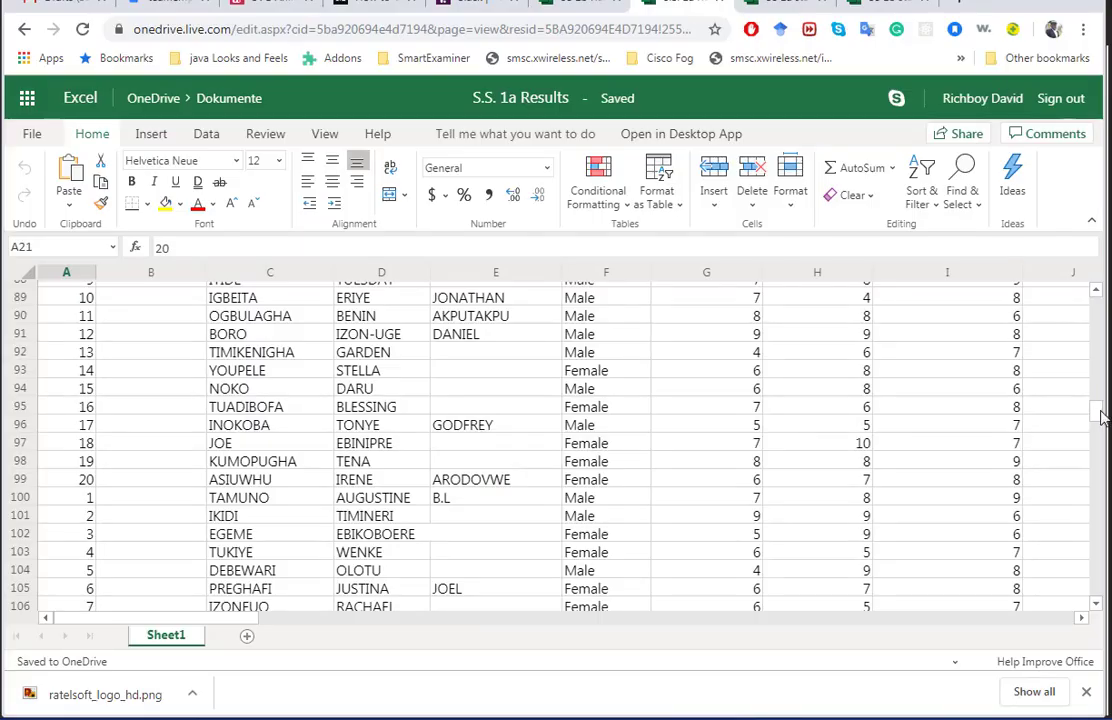
Switch to Excel Online and examine the per-subject student scores further down the S.S. 1a Results workbook.
{"action": "left_click_drag", "start_coordinate": [1100, 410], "coordinate": [1100, 465]}
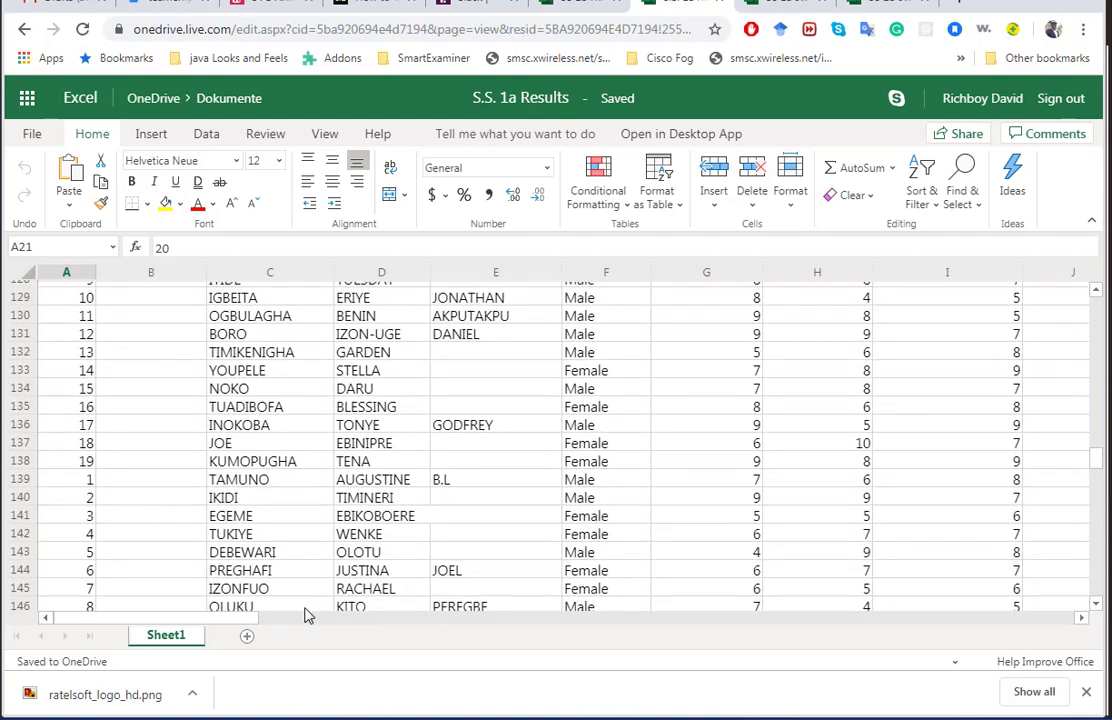
{"action": "mouse_move", "coordinate": [248, 623]}
{"action": "left_mouse_down"}
{"action": "mouse_move", "coordinate": [340, 620]}
{"action": "mouse_move", "coordinate": [231, 618]}
{"action": "left_mouse_up"}
{"action": "left_click_drag", "start_coordinate": [1095, 467], "coordinate": [1095, 492]}
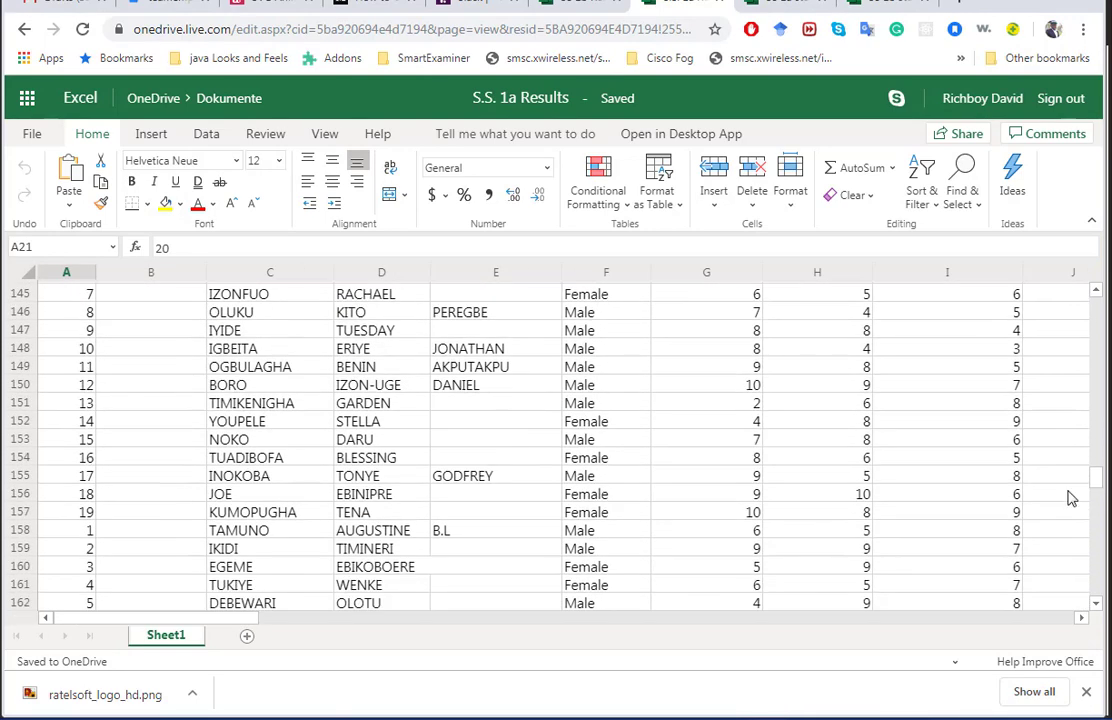
{"action": "mouse_move", "coordinate": [220, 622]}
{"action": "left_mouse_down"}
{"action": "mouse_move", "coordinate": [360, 620]}
{"action": "mouse_move", "coordinate": [210, 617]}
{"action": "left_mouse_up"}
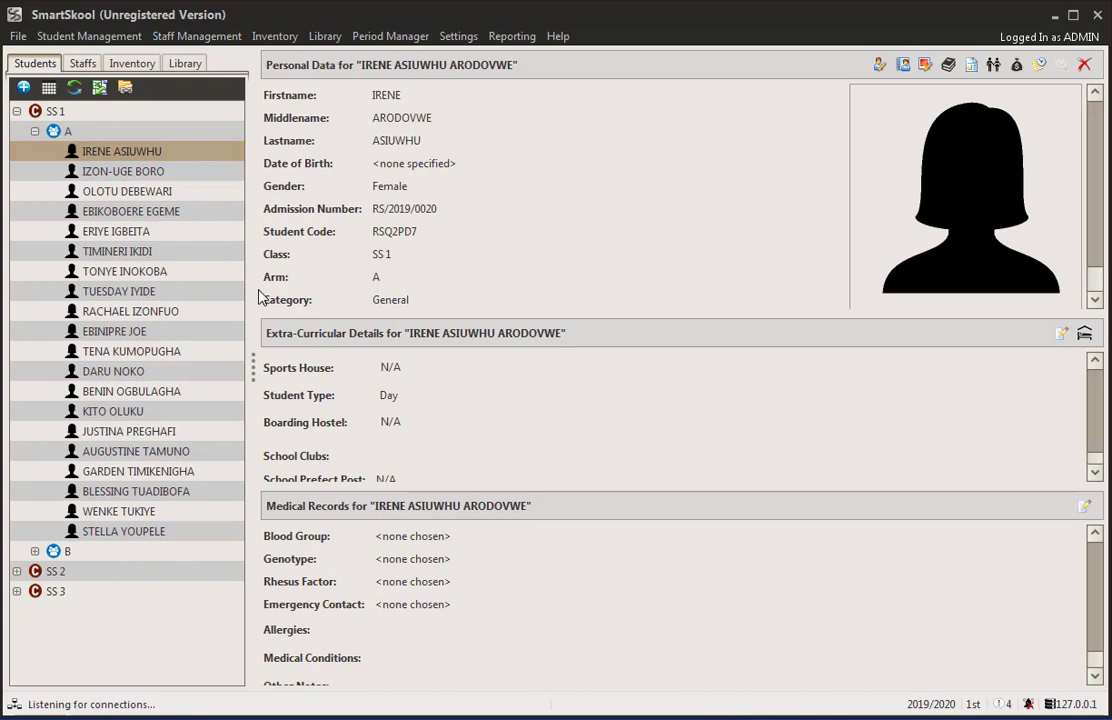
Return to SmartSkool and open the student score entry sheet for class SS 1, arm A and subject Biology.
{"action": "left_click", "coordinate": [82, 36]}
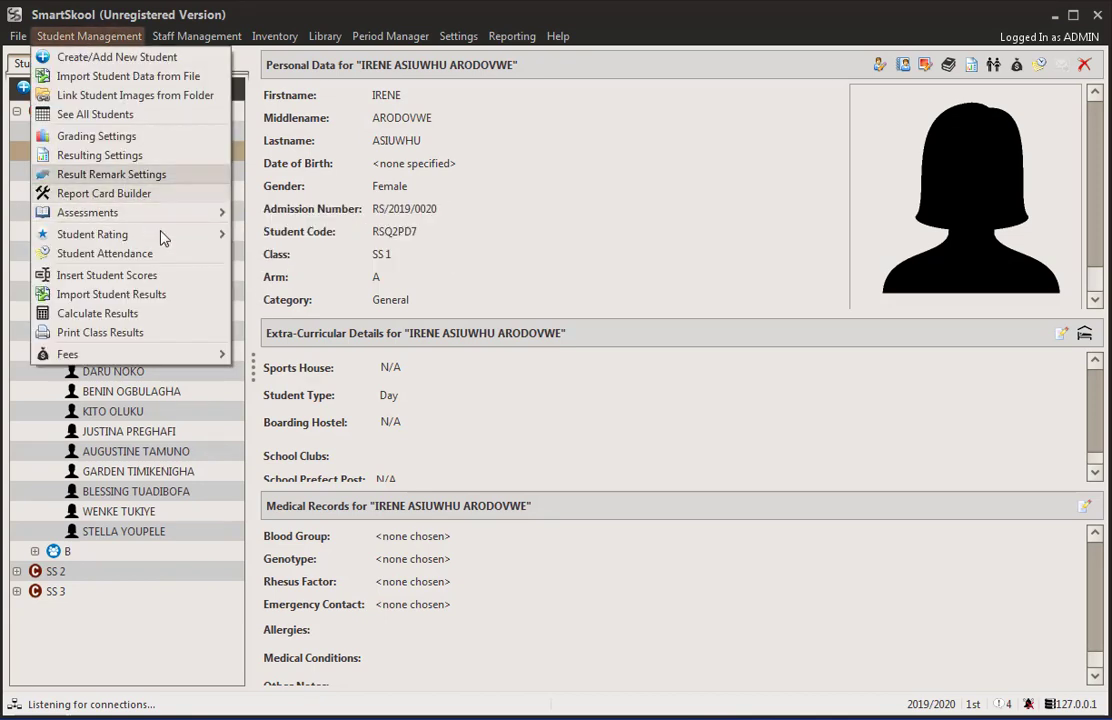
{"action": "left_click", "coordinate": [140, 283]}
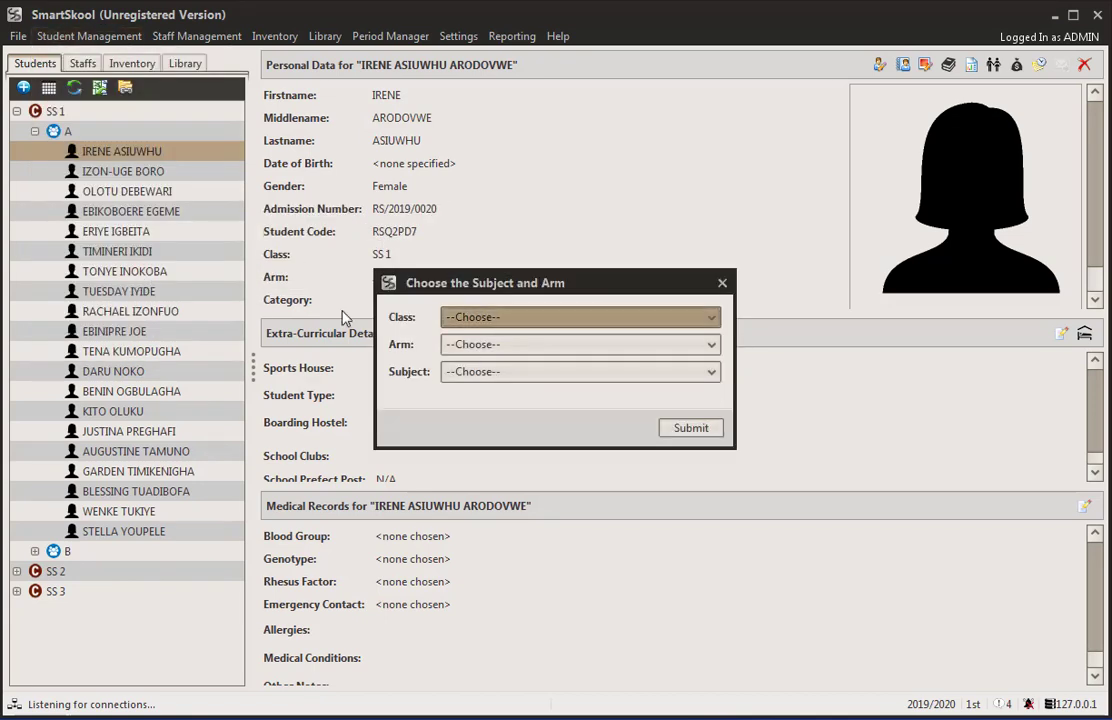
{"action": "left_click", "coordinate": [596, 317]}
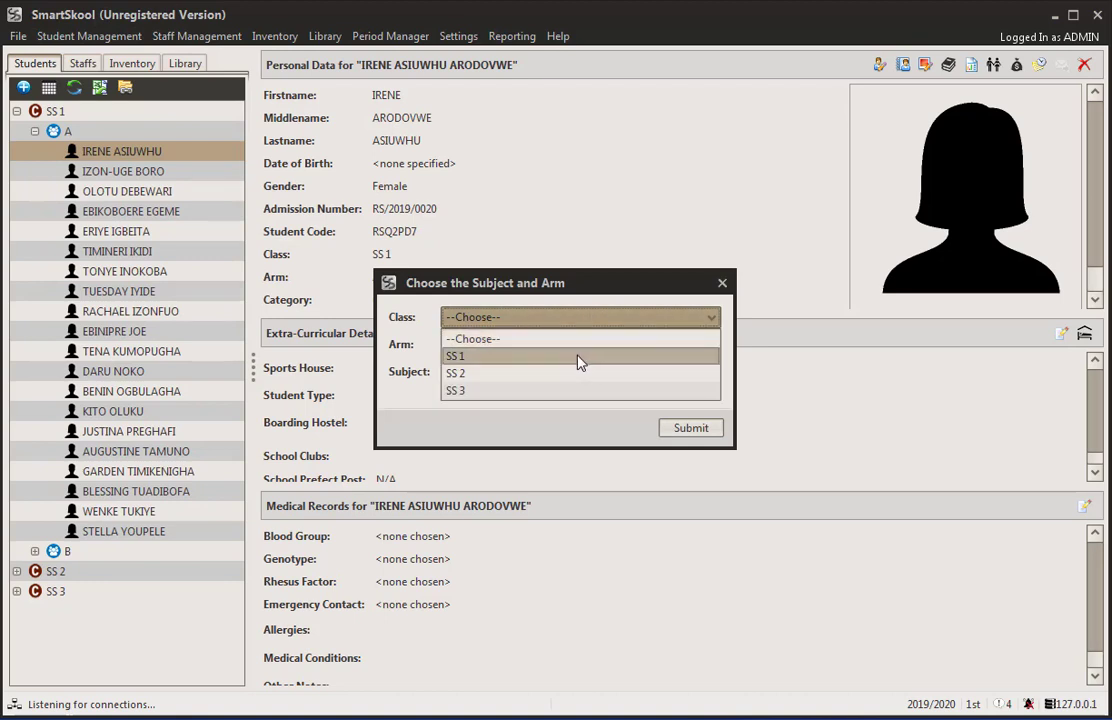
{"action": "left_click", "coordinate": [578, 362]}
{"action": "left_click", "coordinate": [575, 345]}
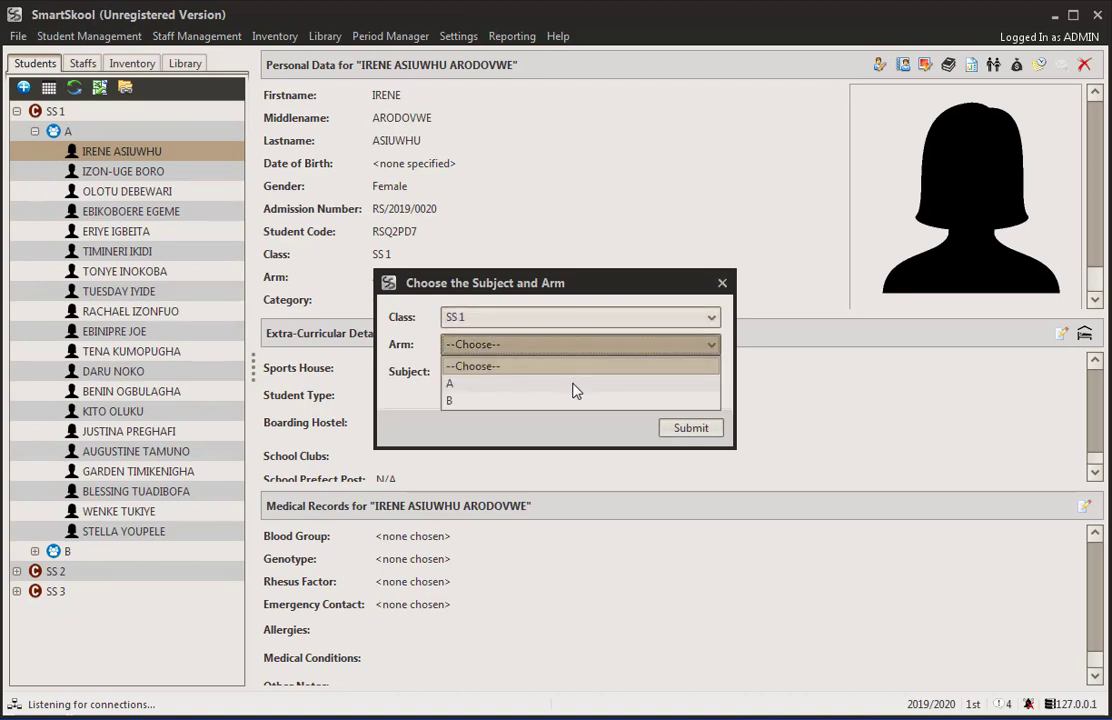
{"action": "left_click", "coordinate": [575, 385]}
{"action": "left_click", "coordinate": [568, 373]}
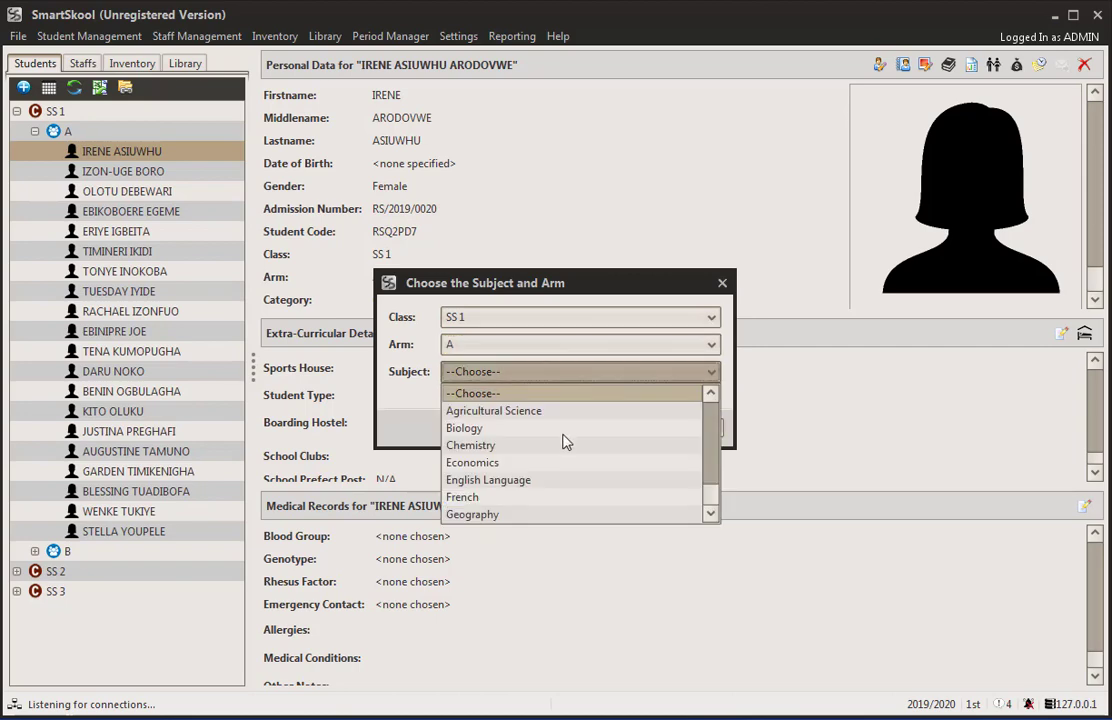
{"action": "left_click", "coordinate": [571, 430]}
{"action": "left_click", "coordinate": [688, 427]}
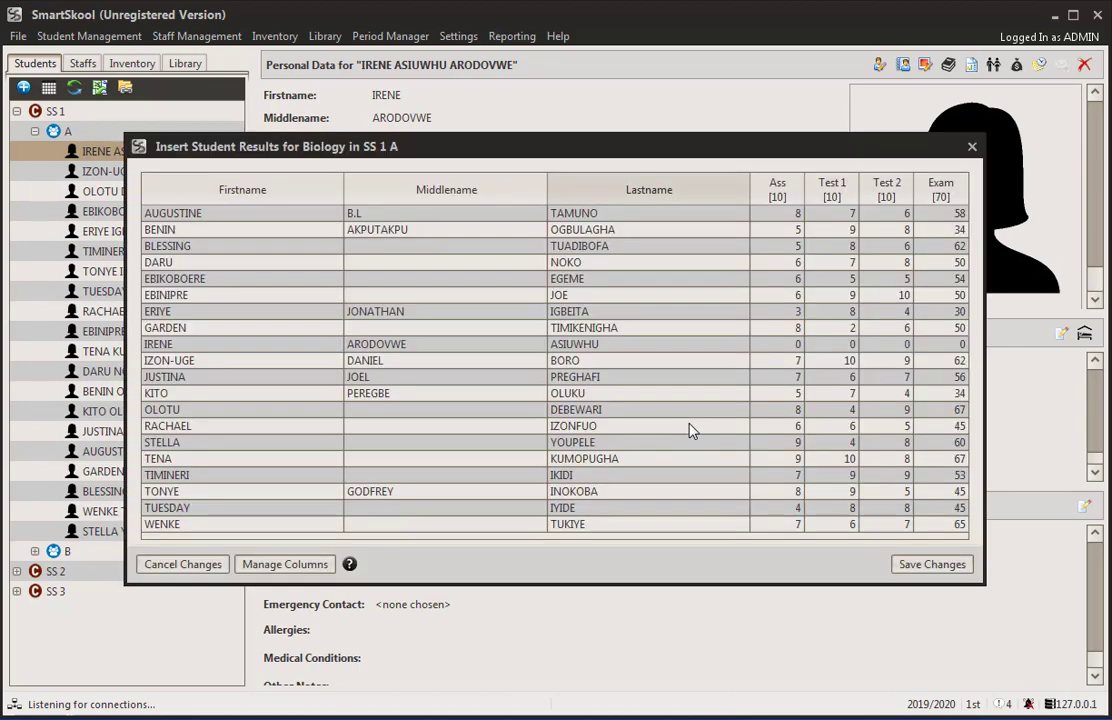
Enter the first SS 1 A student's Biology scores, assignment 8, Test 1 5, Test 2 9 and Exam 52, and save them.
{"action": "double_click", "coordinate": [779, 344]}
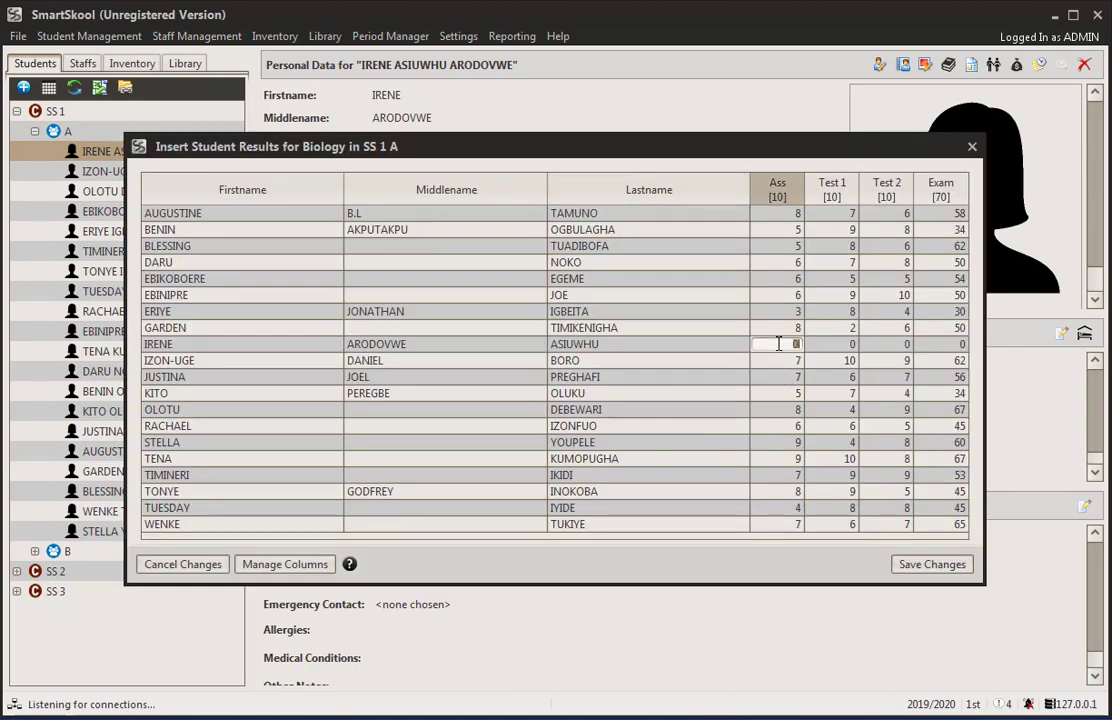
{"action": "type", "text": "8"}
{"action": "key", "text": "Tab"}
{"action": "type", "text": "5"}
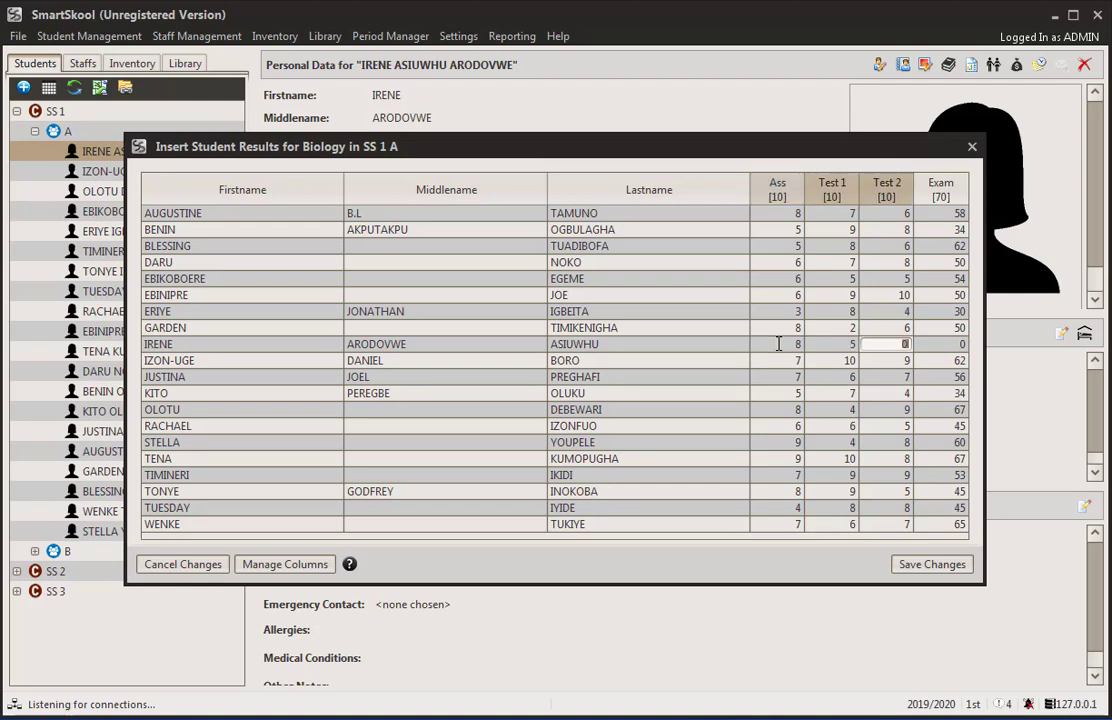
{"action": "key", "text": "Tab"}
{"action": "type", "text": "9"}
{"action": "key", "text": "Tab"}
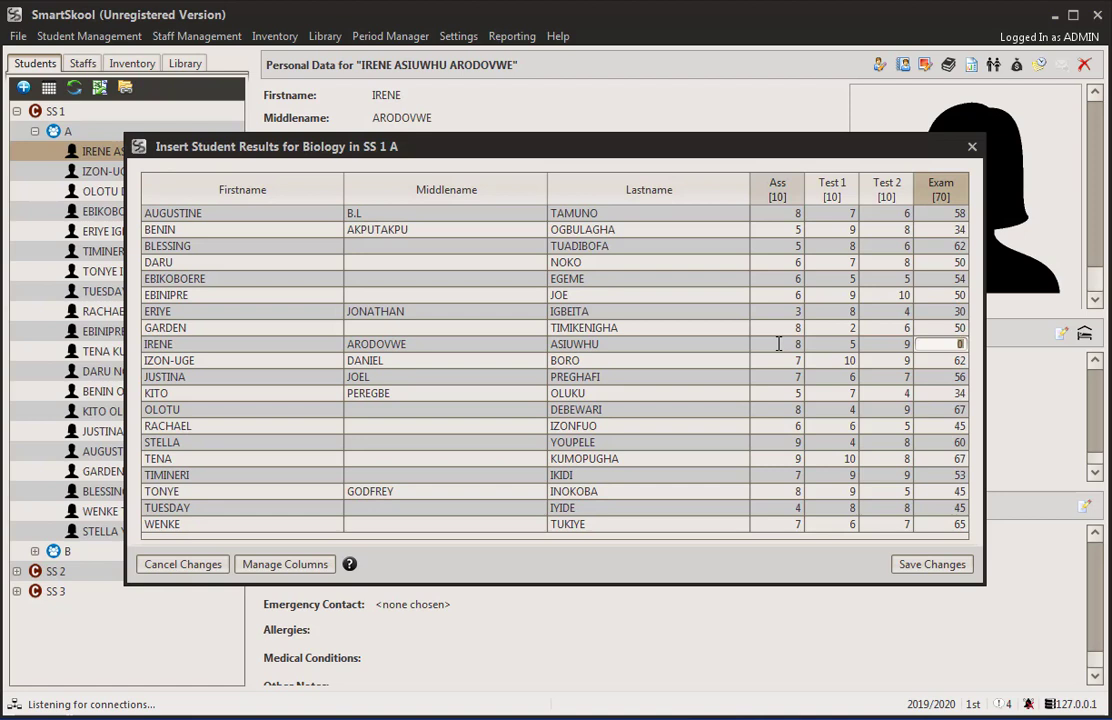
{"action": "type", "text": "52"}
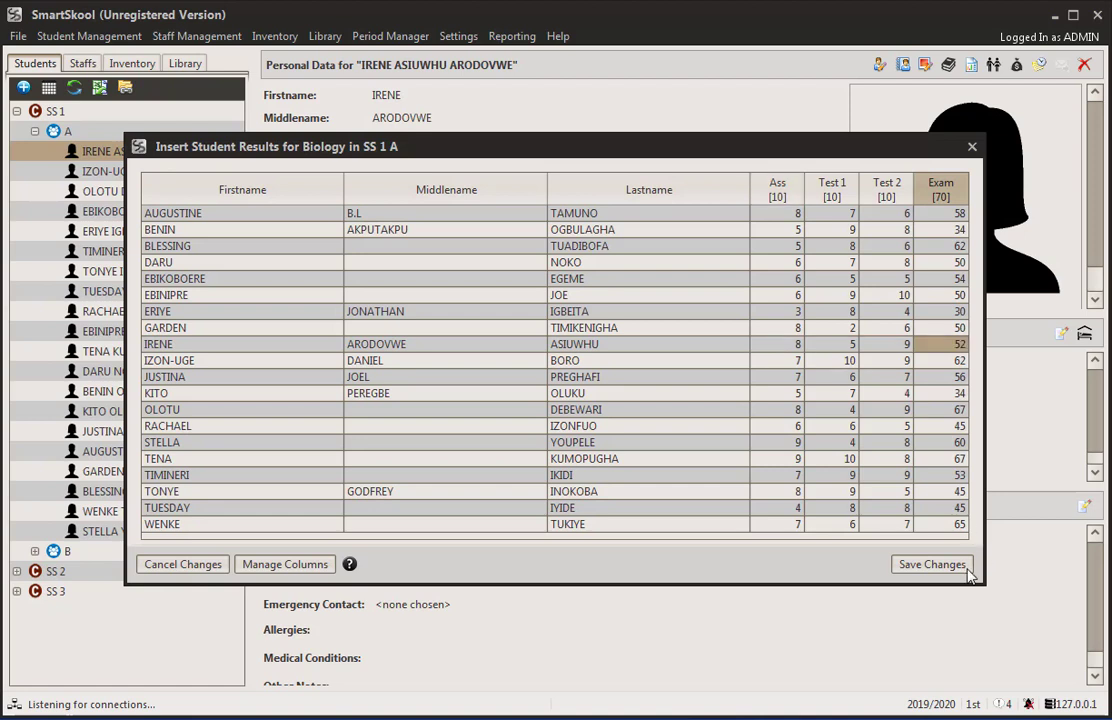
{"action": "left_click", "coordinate": [932, 564]}
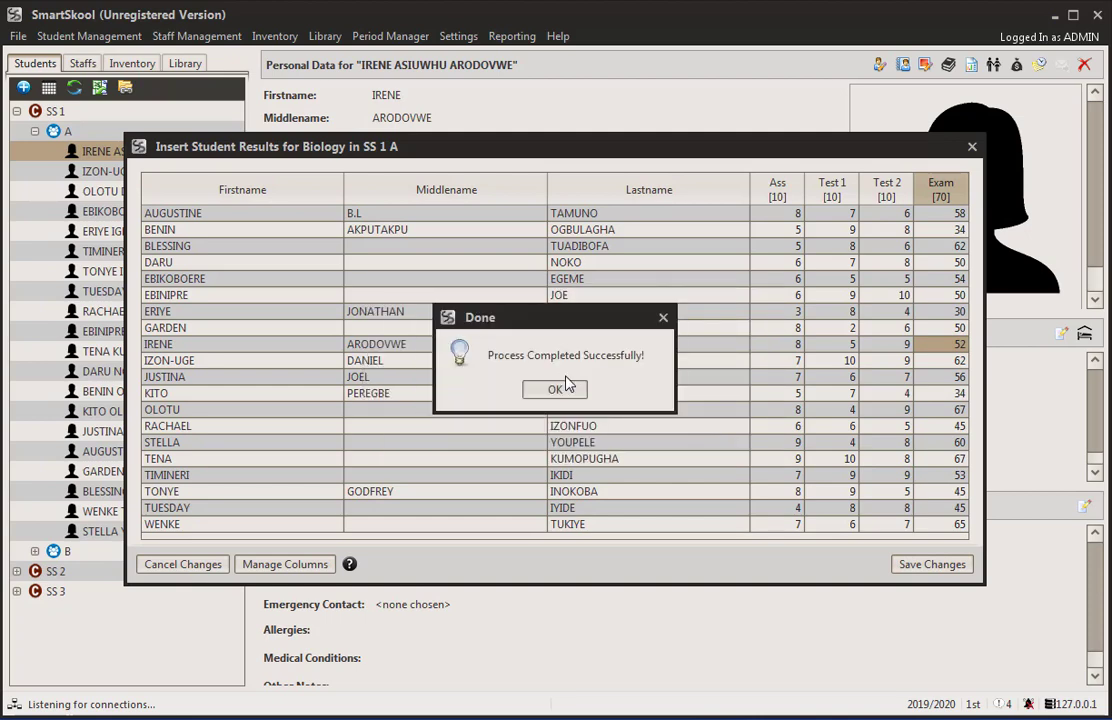
{"action": "left_click", "coordinate": [561, 452]}
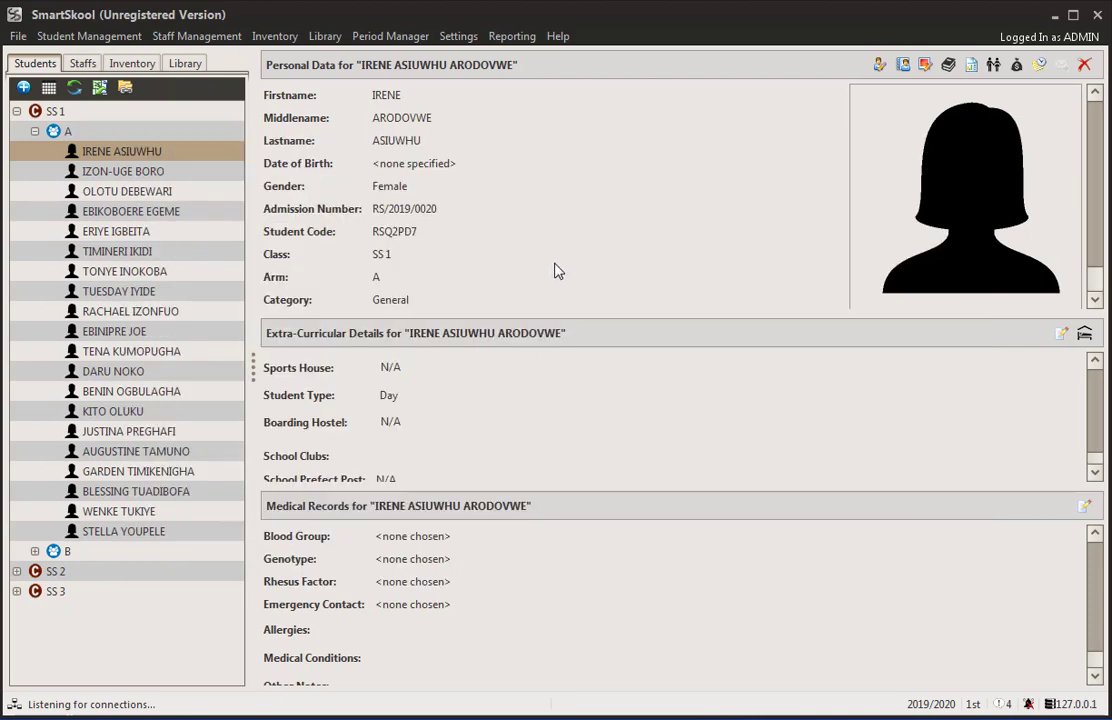